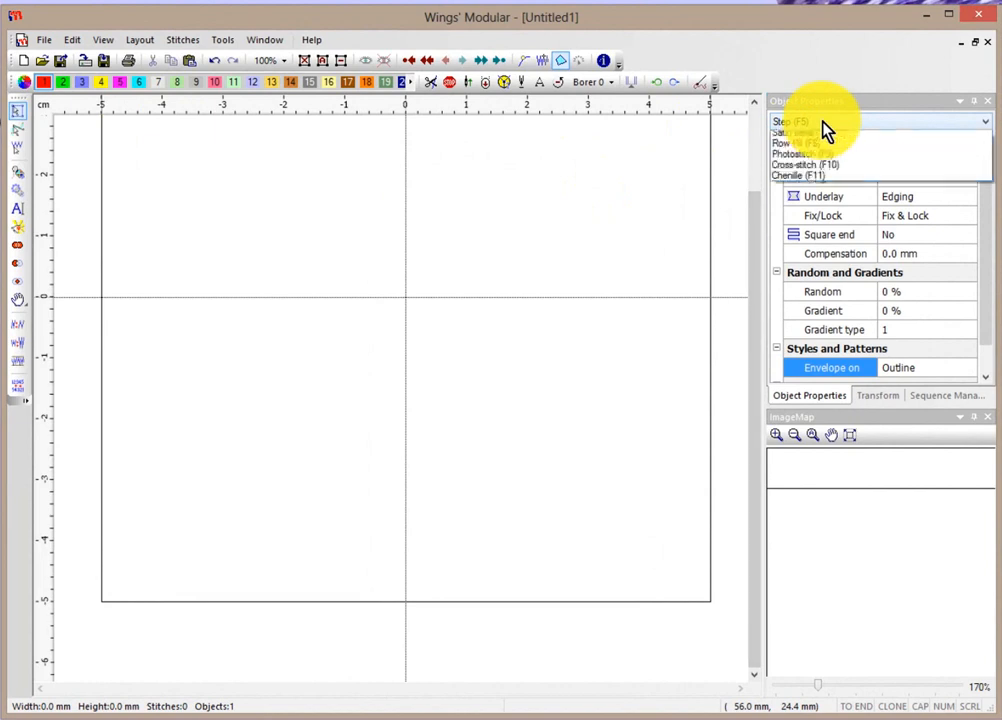
# Step: Start a new Step fill object and set its stitch direction with a diagonal line at about 28° in the canvas's upper-left area
pyautogui.click(824, 127)
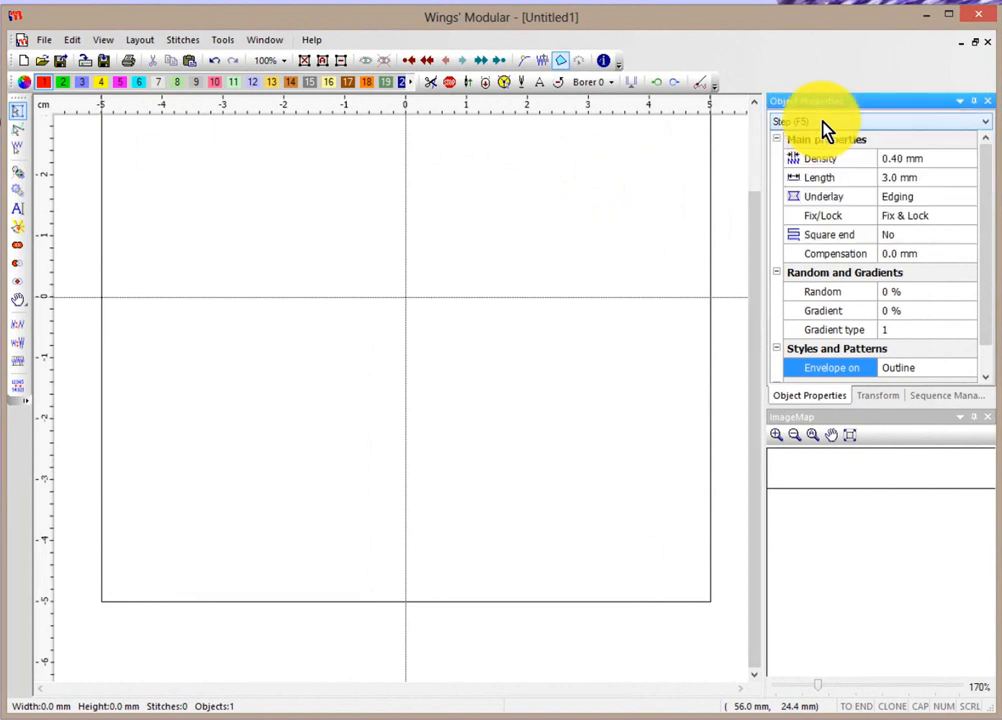
pyautogui.click(18, 175)
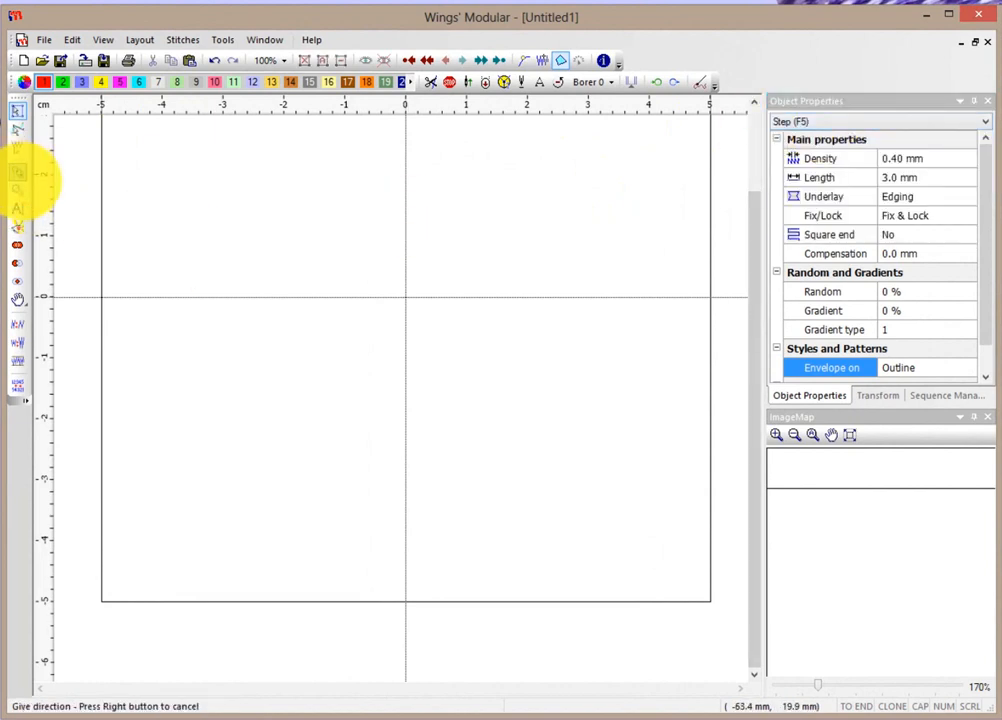
pyautogui.click(199, 211)
pyautogui.click(274, 174)
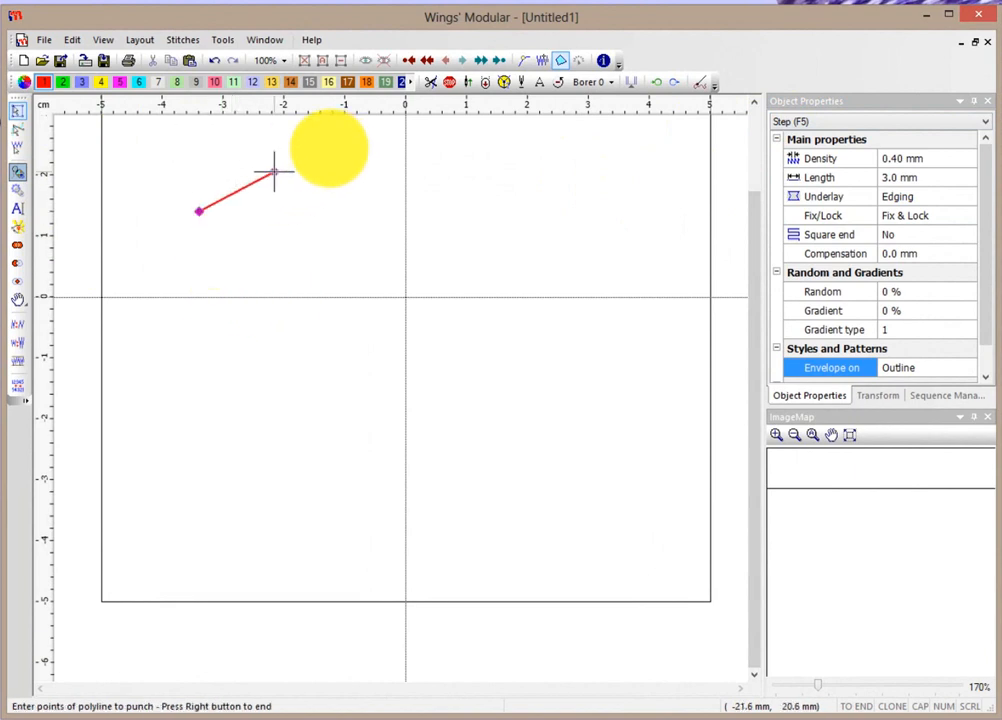
# Step: Insert a Rectangle/Square shape about 43 by 15 mm around the direction line and finish the object to generate its stitches
pyautogui.press('Insert')
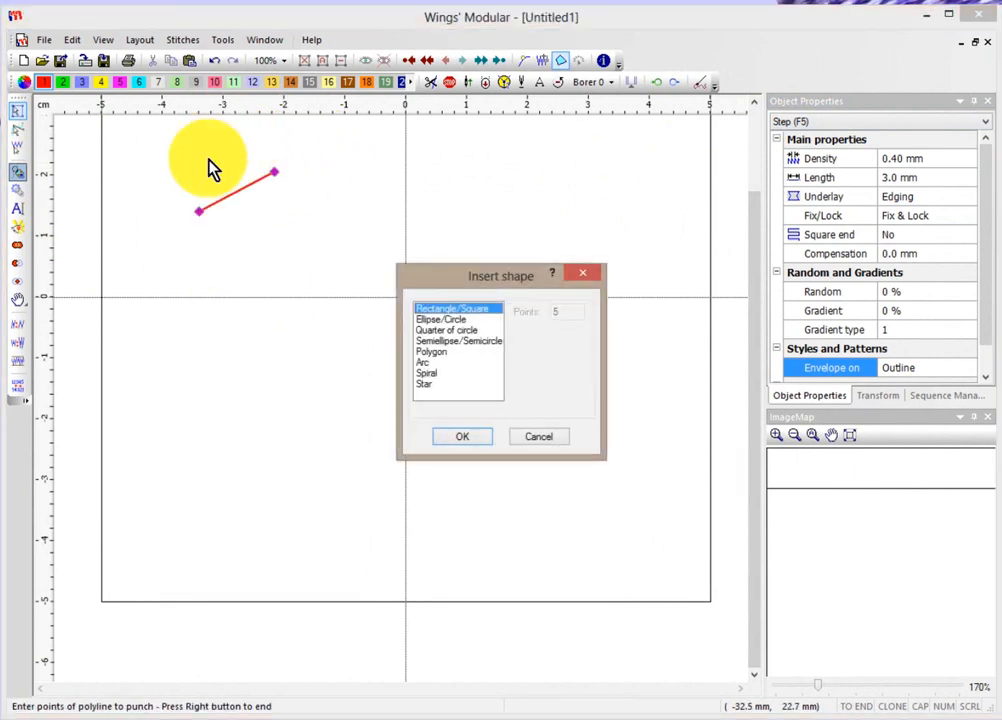
pyautogui.click(467, 444)
pyautogui.moveTo(145, 147); pyautogui.dragTo(403, 240)
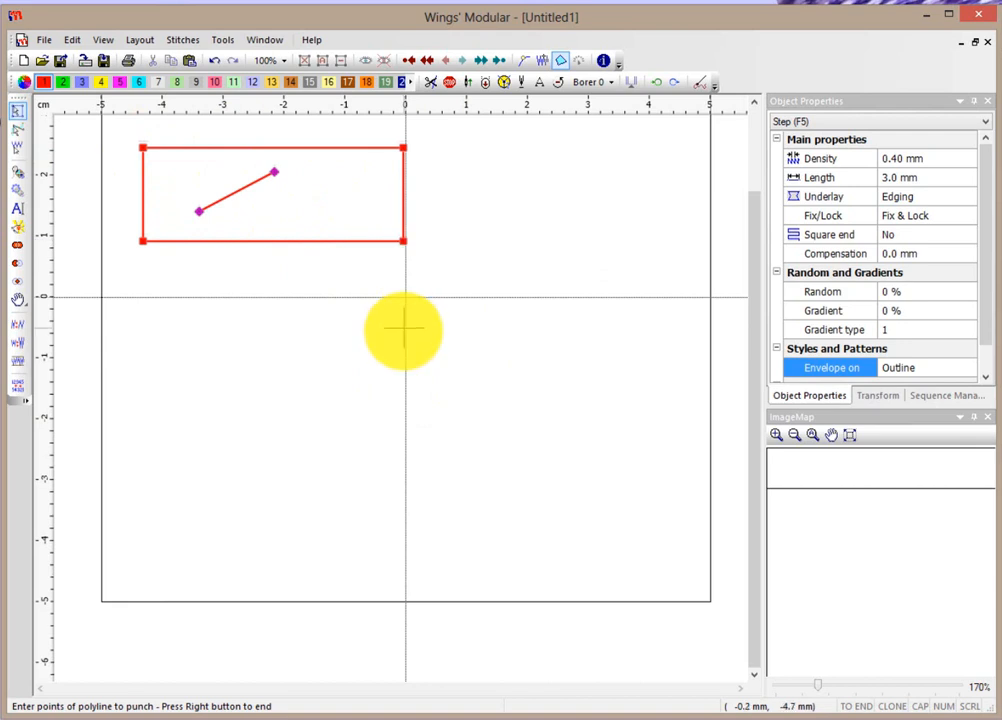
pyautogui.rightClick(409, 286)
pyautogui.rightClick(404, 266)
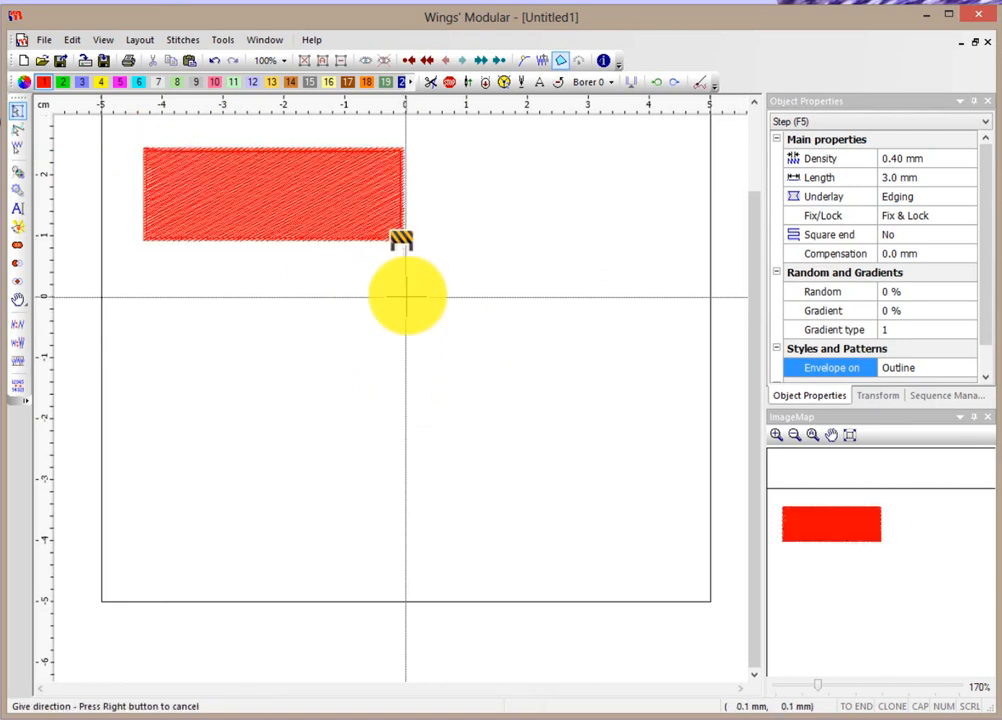
pyautogui.rightClick(405, 294)
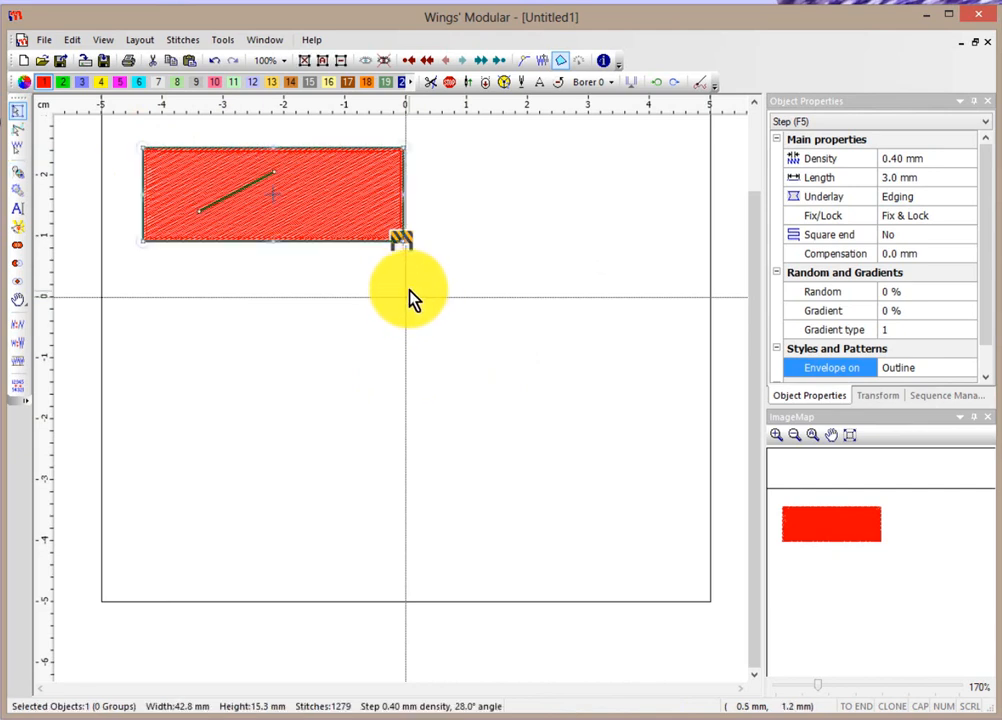
# Step: Paste two copies of the stitched rectangle and stack them below the original with a small gap between each
pyautogui.click(189, 68)
pyautogui.moveTo(331, 174); pyautogui.dragTo(331, 293)
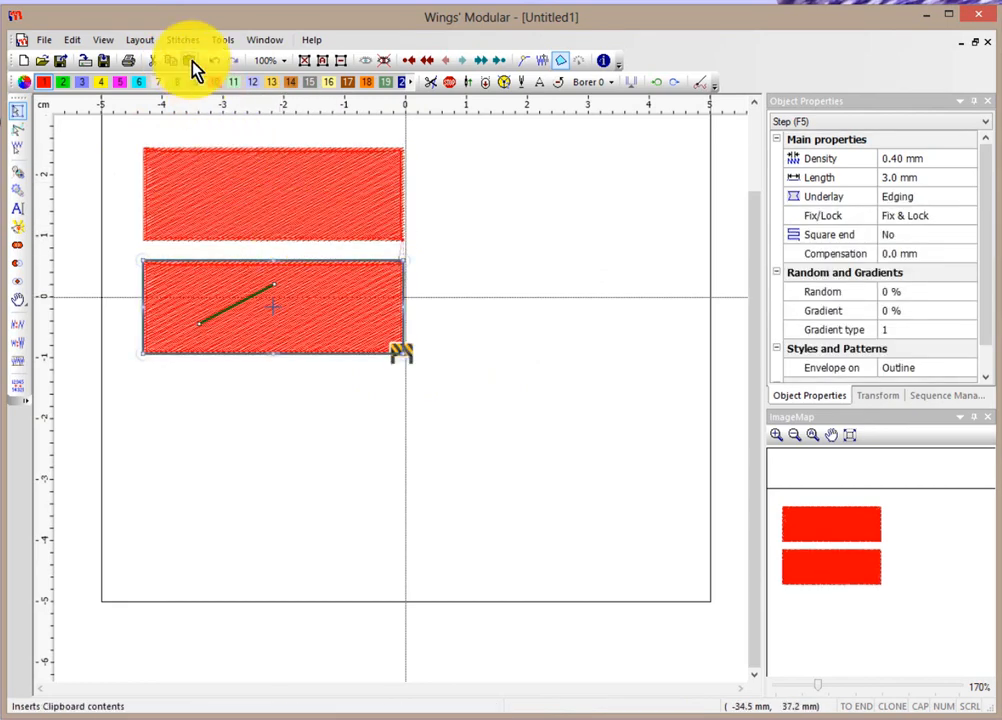
pyautogui.click(190, 61)
pyautogui.moveTo(306, 174); pyautogui.dragTo(306, 407)
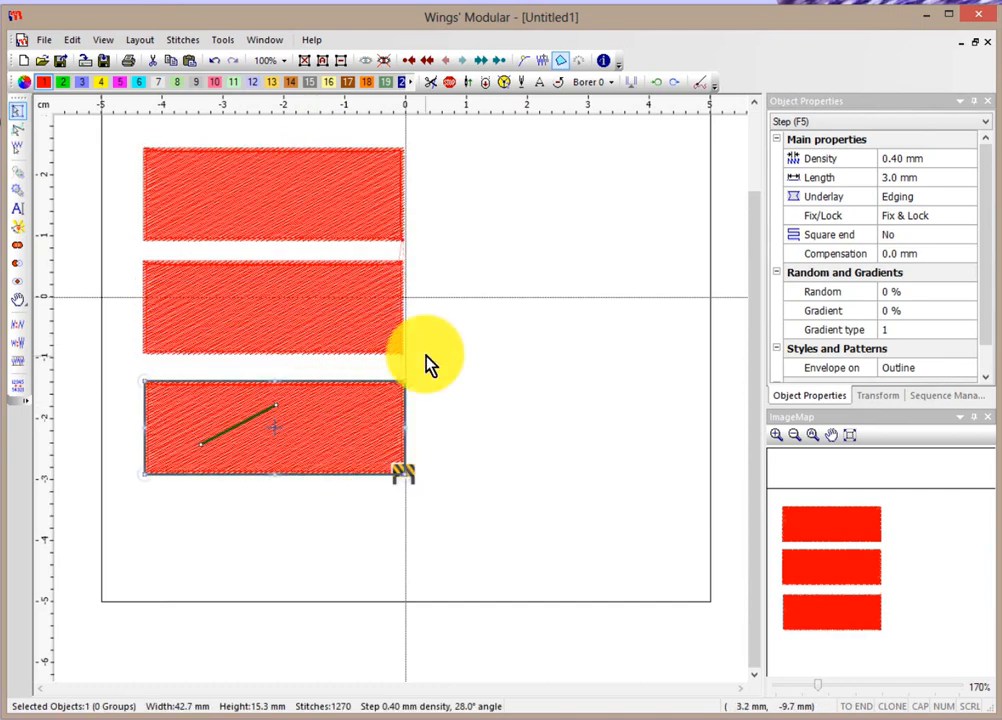
pyautogui.click(432, 365)
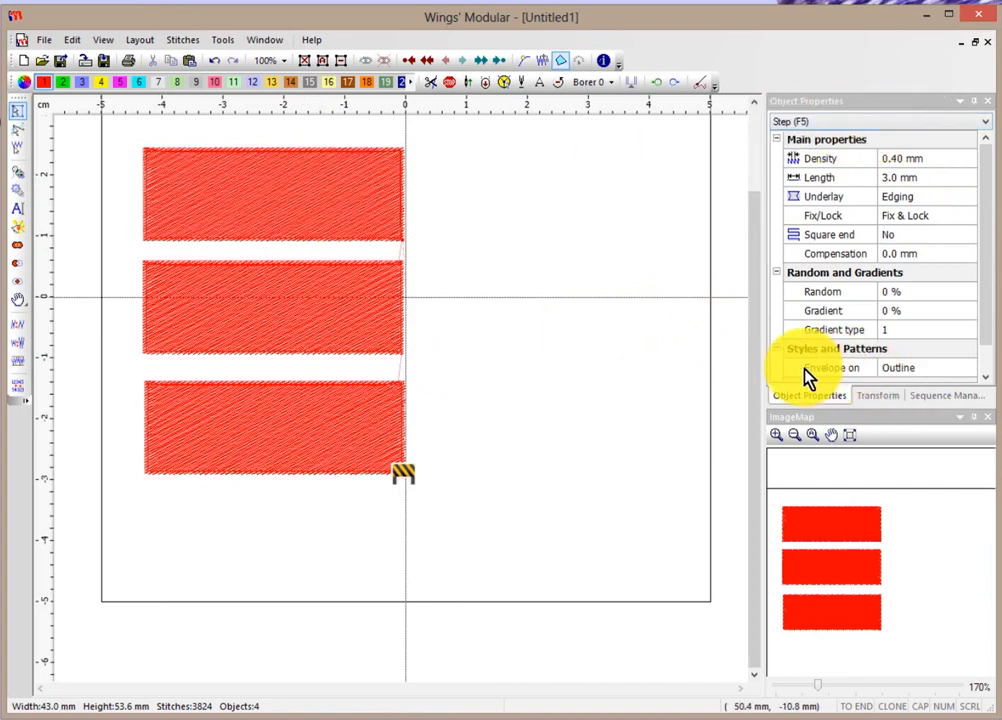
# Step: Keep Envelope on set to Outline and open the envelope settings for the top rectangle, moving the dialog clear of it
pyautogui.click(986, 298)
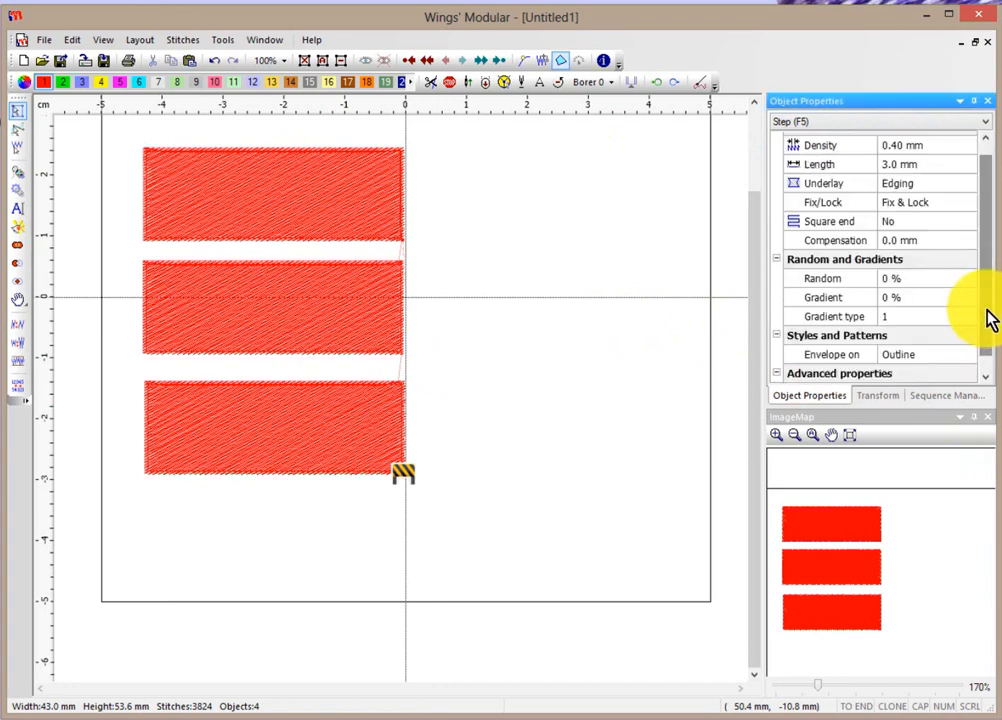
pyautogui.click(920, 354)
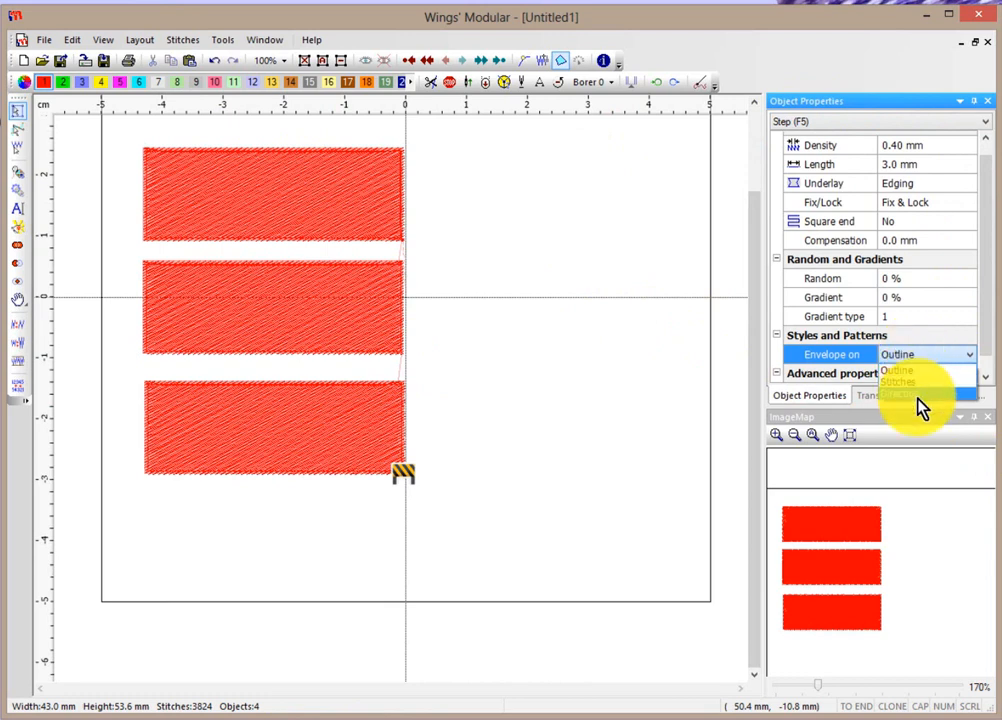
pyautogui.click(633, 288)
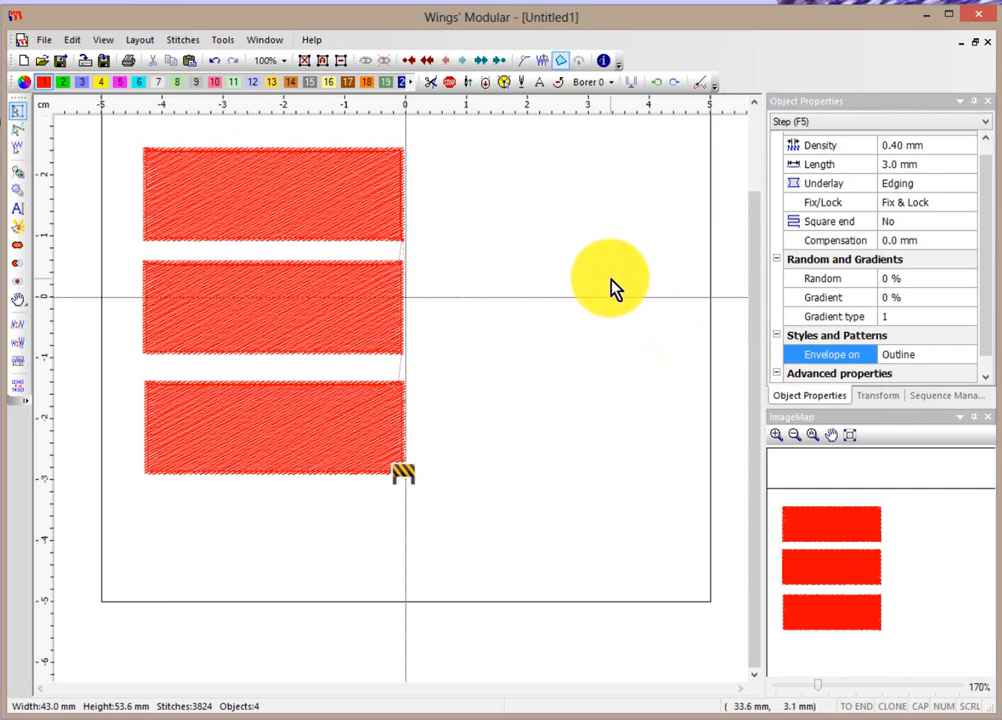
pyautogui.click(246, 206)
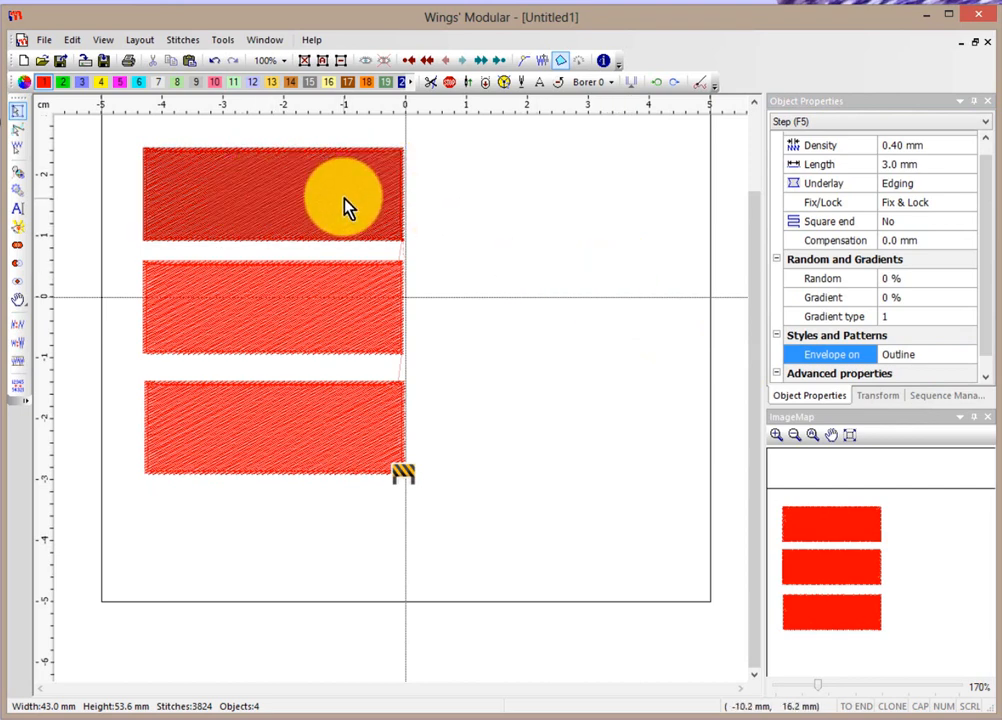
pyautogui.click(274, 187)
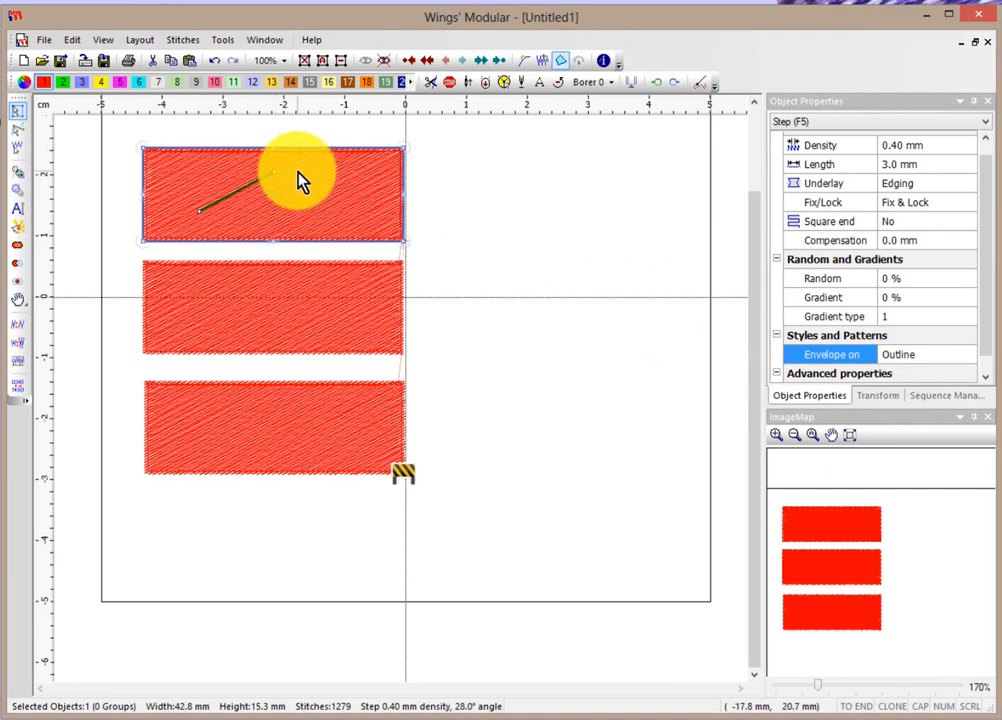
pyautogui.rightClick(297, 172)
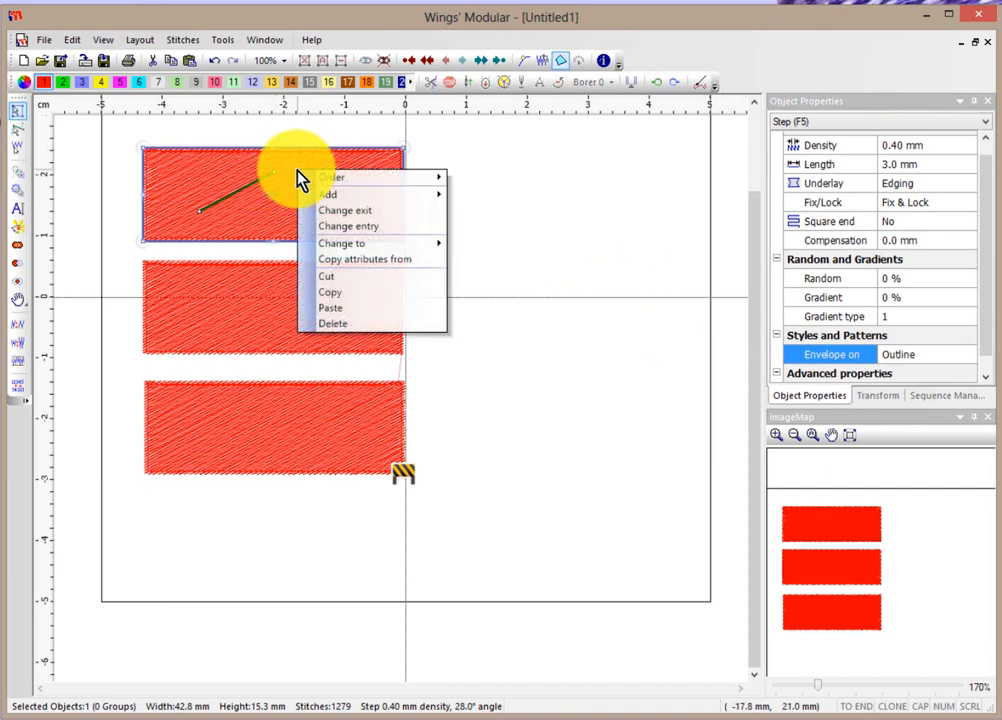
pyautogui.moveTo(352, 199)
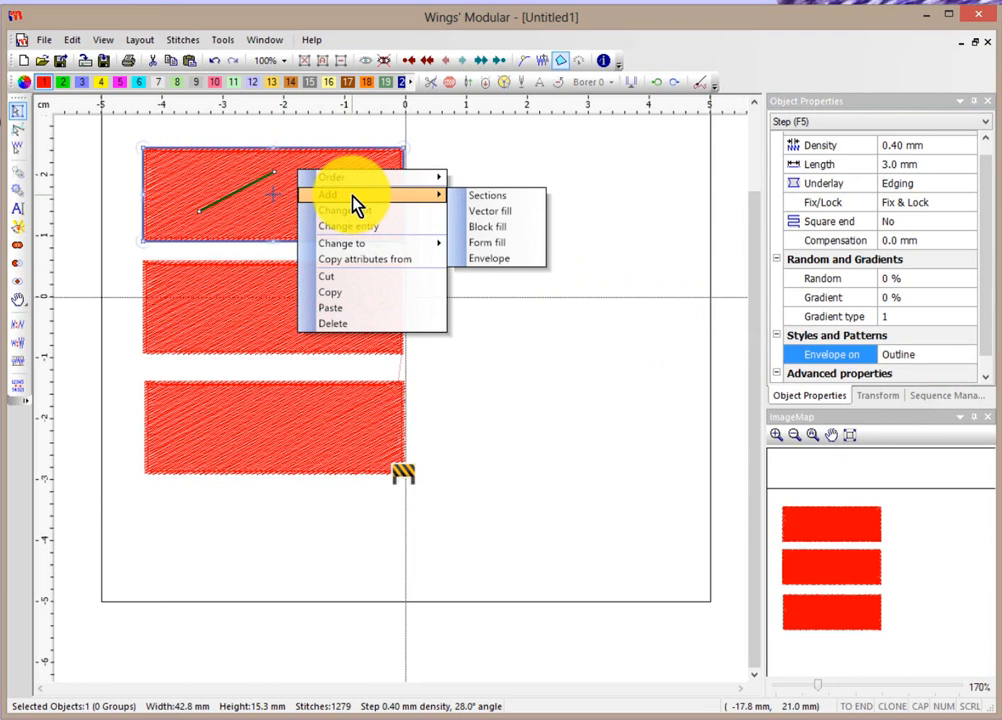
pyautogui.click(500, 268)
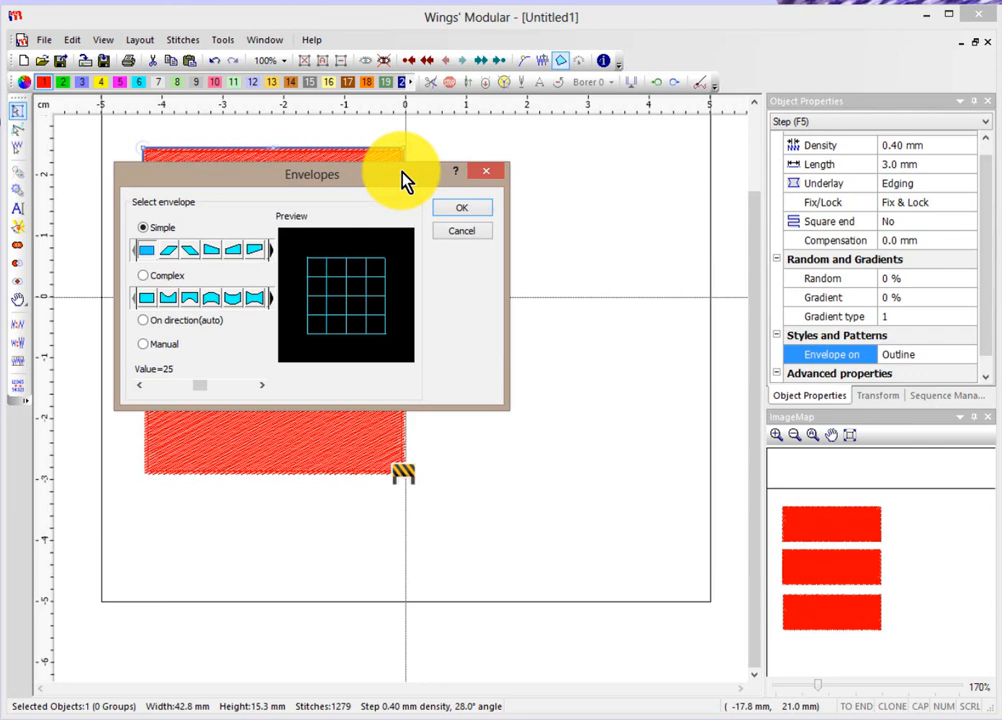
pyautogui.moveTo(407, 179); pyautogui.dragTo(707, 134)
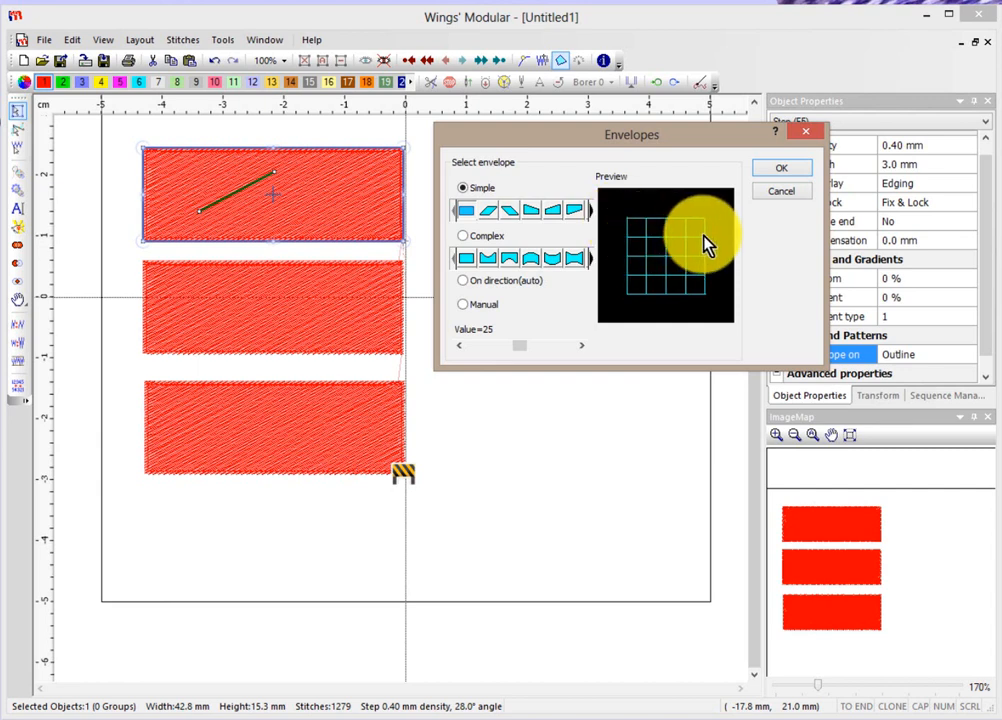
# Step: Preview the simple envelope shapes, including both slanted ones, the one-sided taper and the circle
pyautogui.click(490, 214)
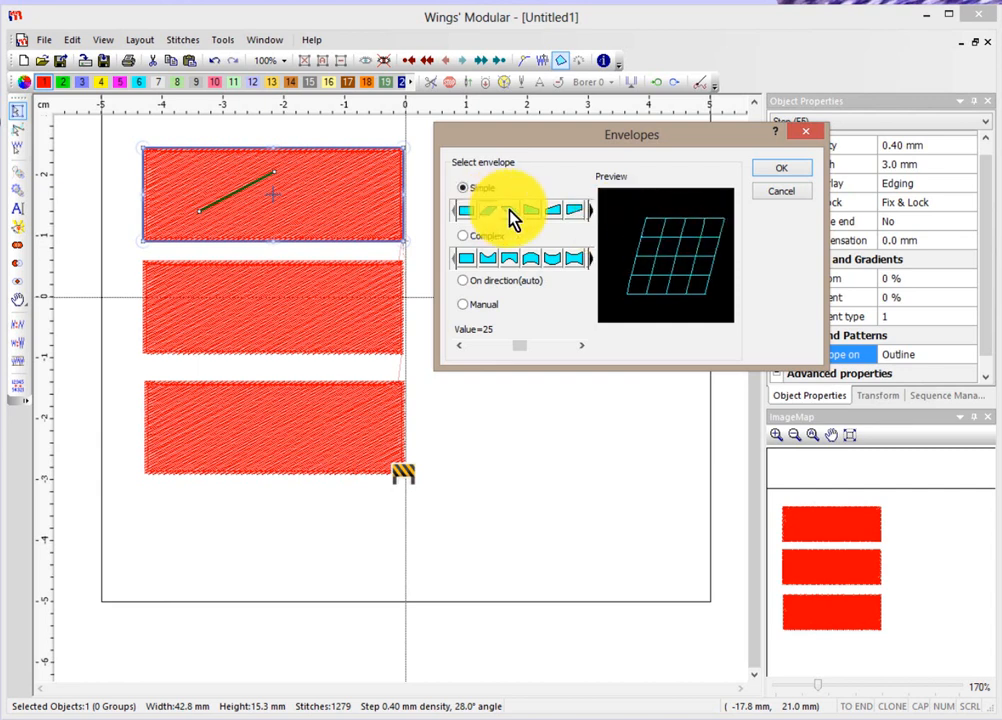
pyautogui.click(512, 217)
pyautogui.click(533, 218)
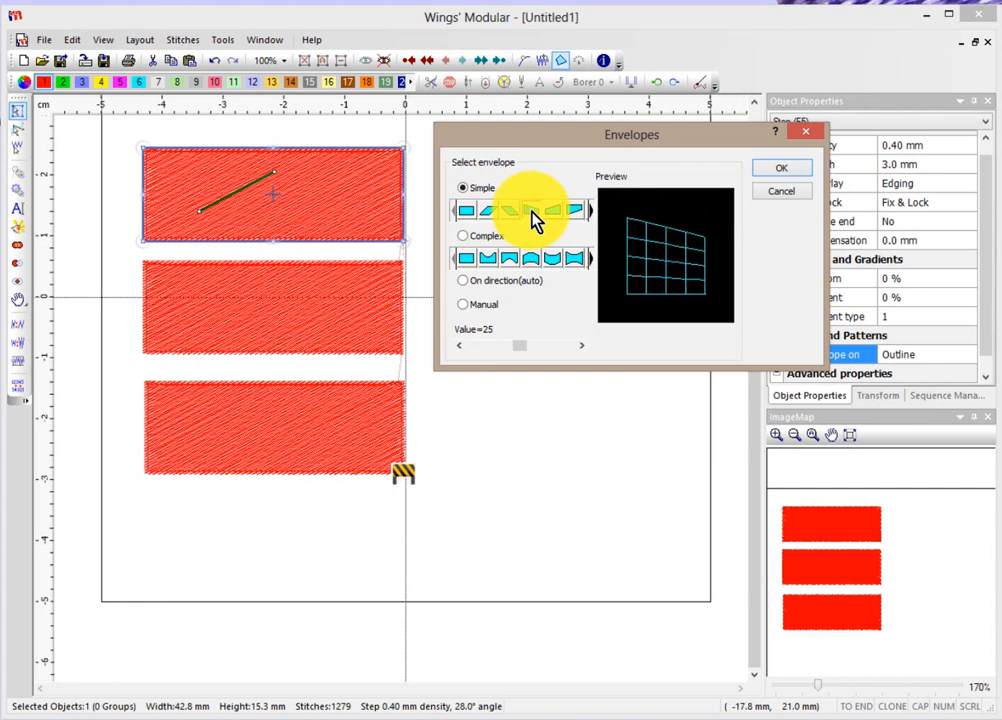
pyautogui.click(592, 211)
pyautogui.click(592, 211)
pyautogui.click(592, 211)
pyautogui.click(592, 211)
pyautogui.click(592, 211)
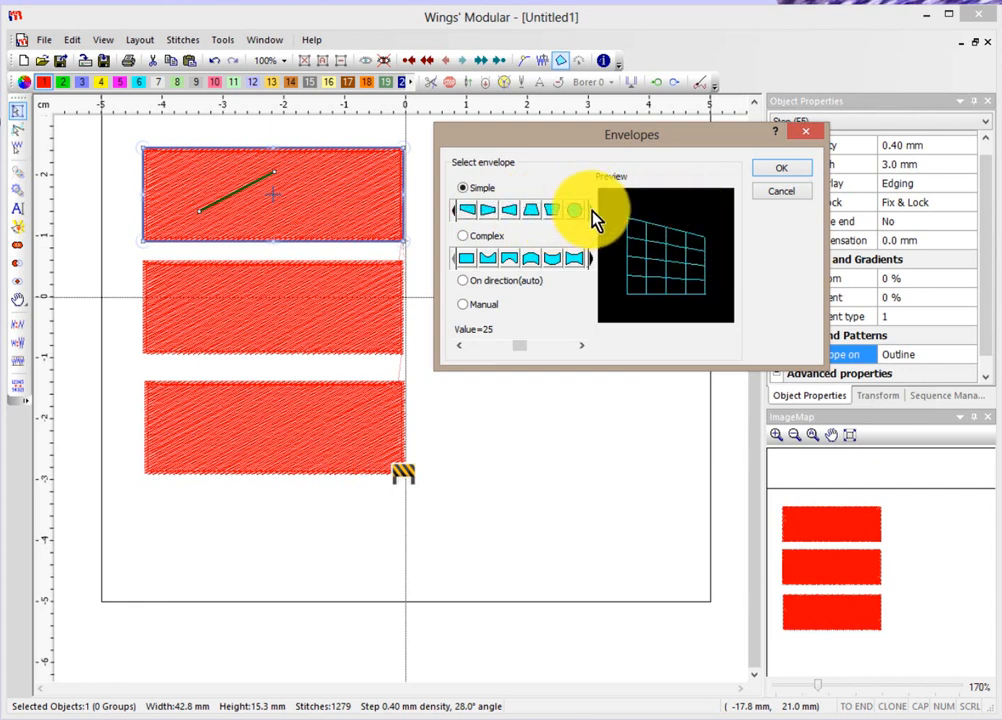
pyautogui.click(572, 210)
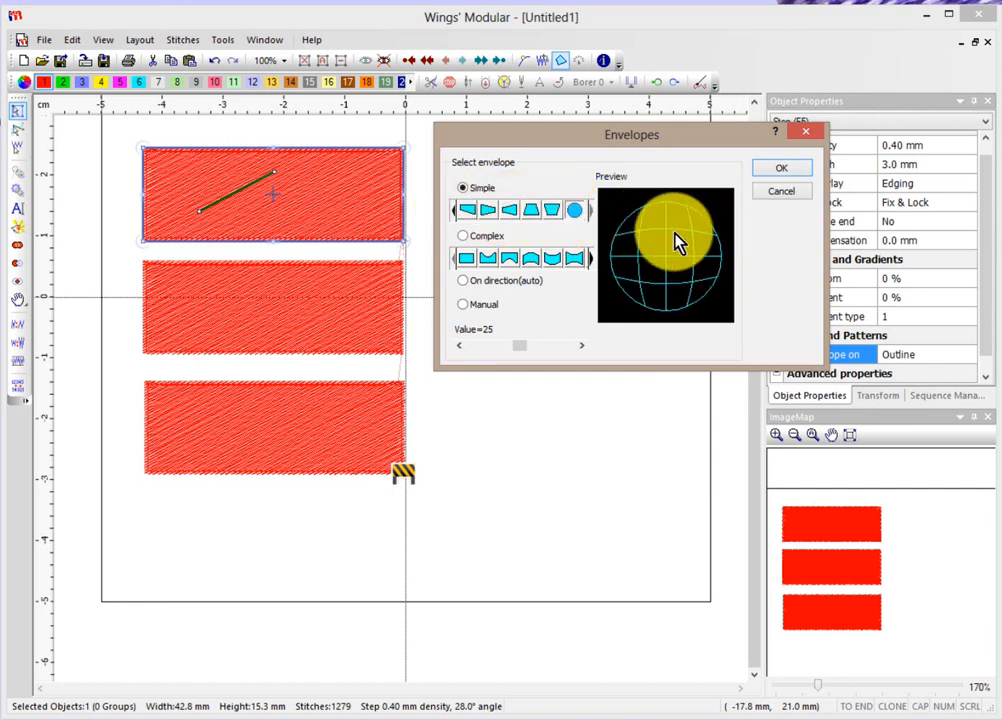
# Step: Apply the complex wave-shaped envelope with a value of 32 to the top rectangle
pyautogui.click(463, 238)
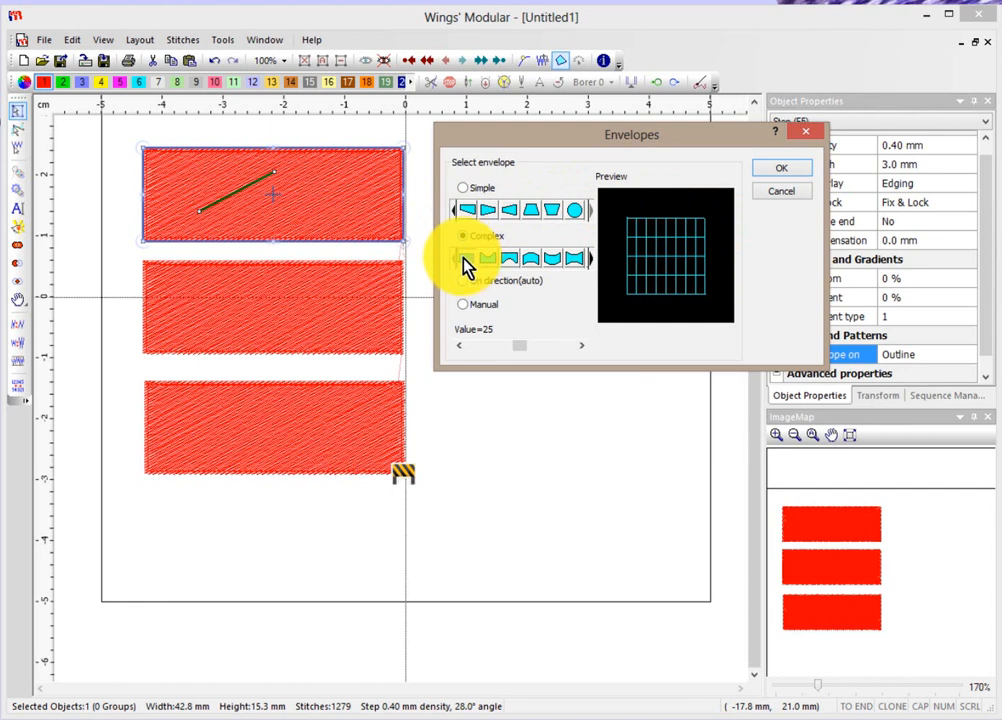
pyautogui.click(490, 262)
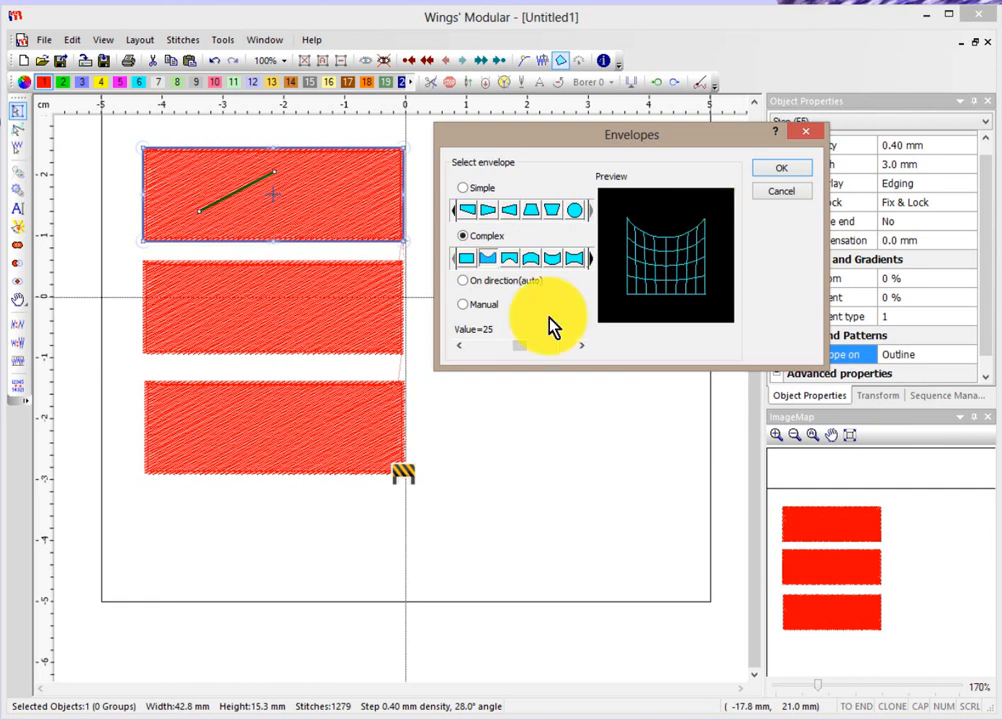
pyautogui.click(510, 262)
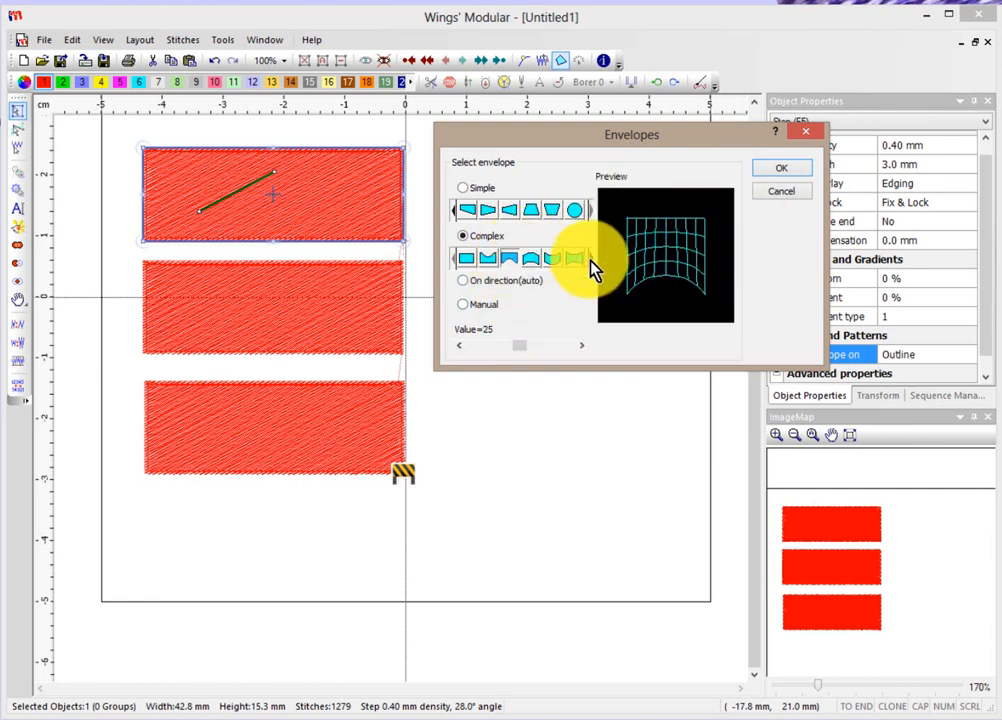
pyautogui.click(553, 261)
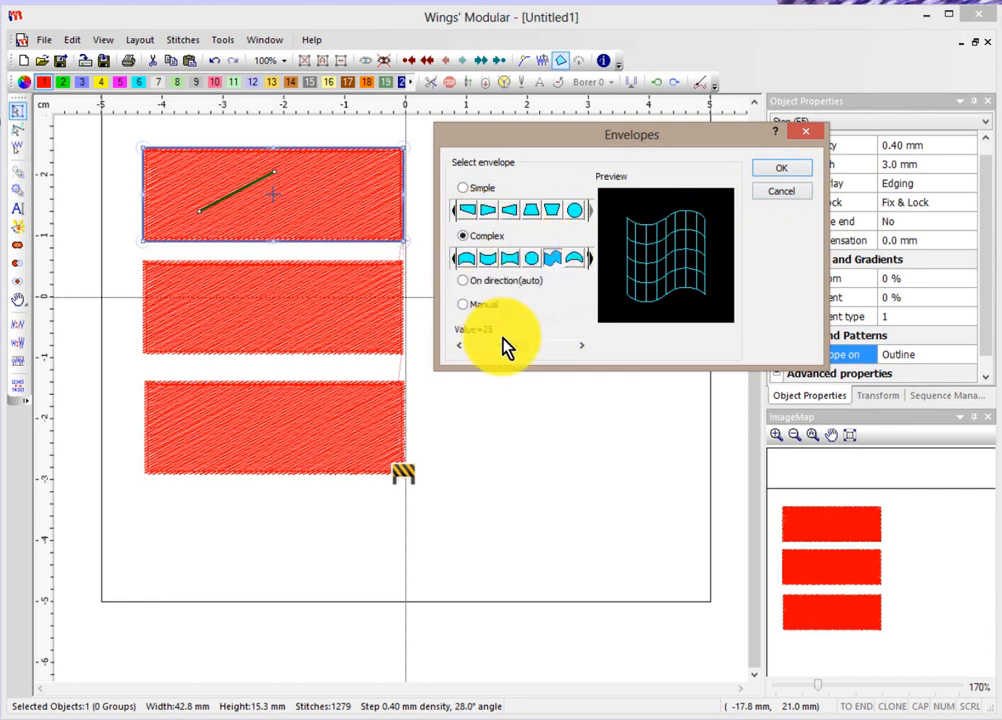
pyautogui.click(552, 258)
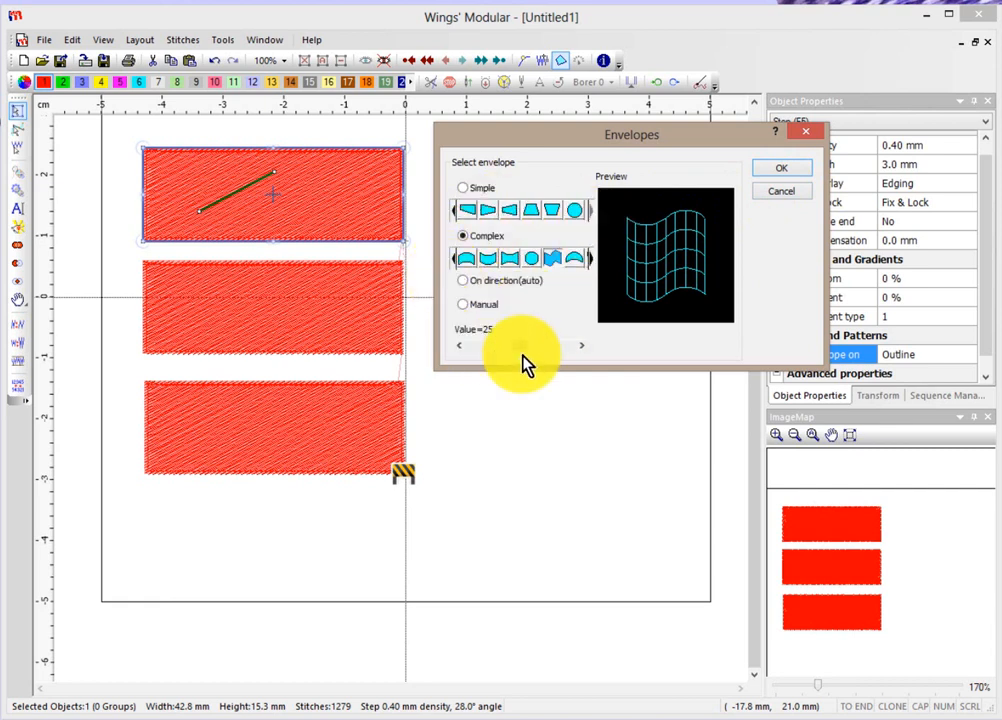
pyautogui.moveTo(520, 347)
pyautogui.mouseDown()
pyautogui.moveTo(503, 349)
pyautogui.moveTo(534, 348)
pyautogui.mouseUp()
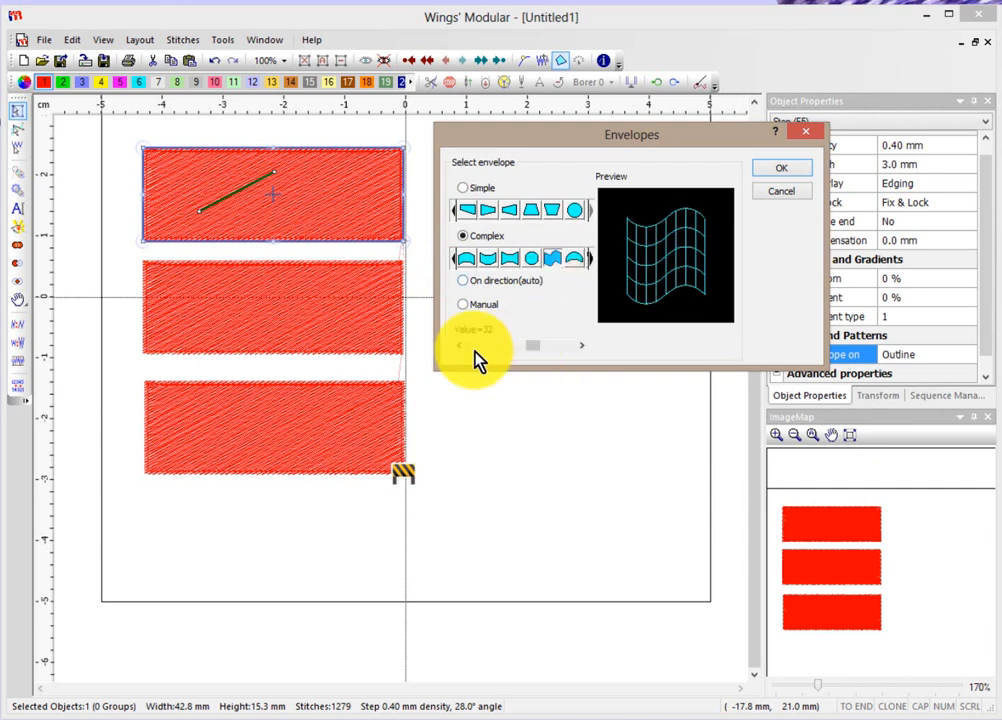
pyautogui.click(552, 258)
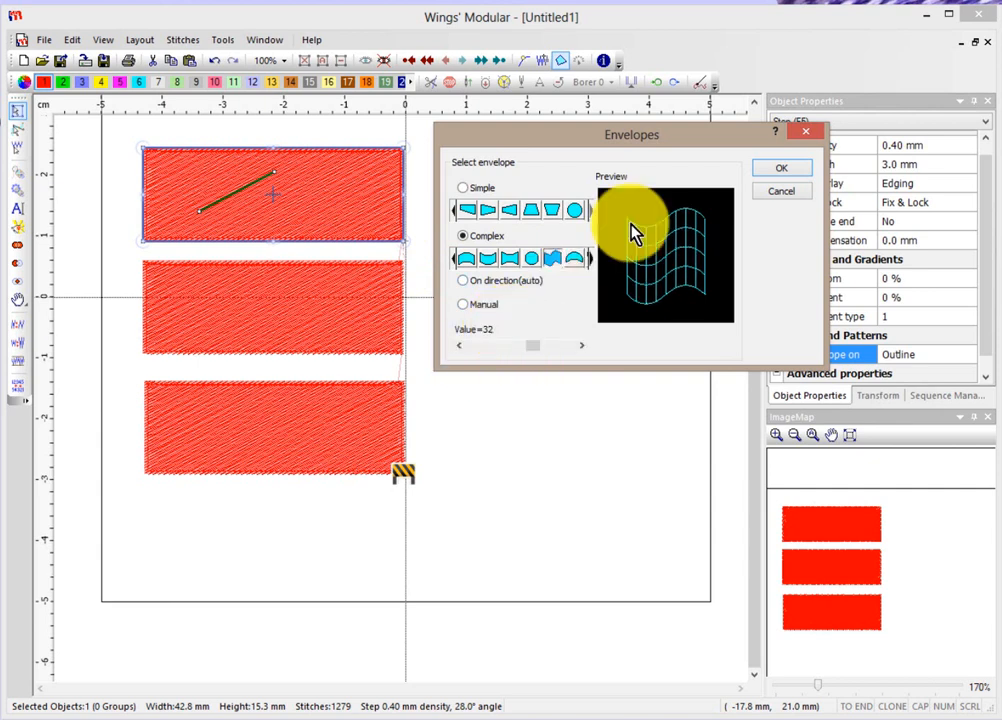
pyautogui.click(783, 172)
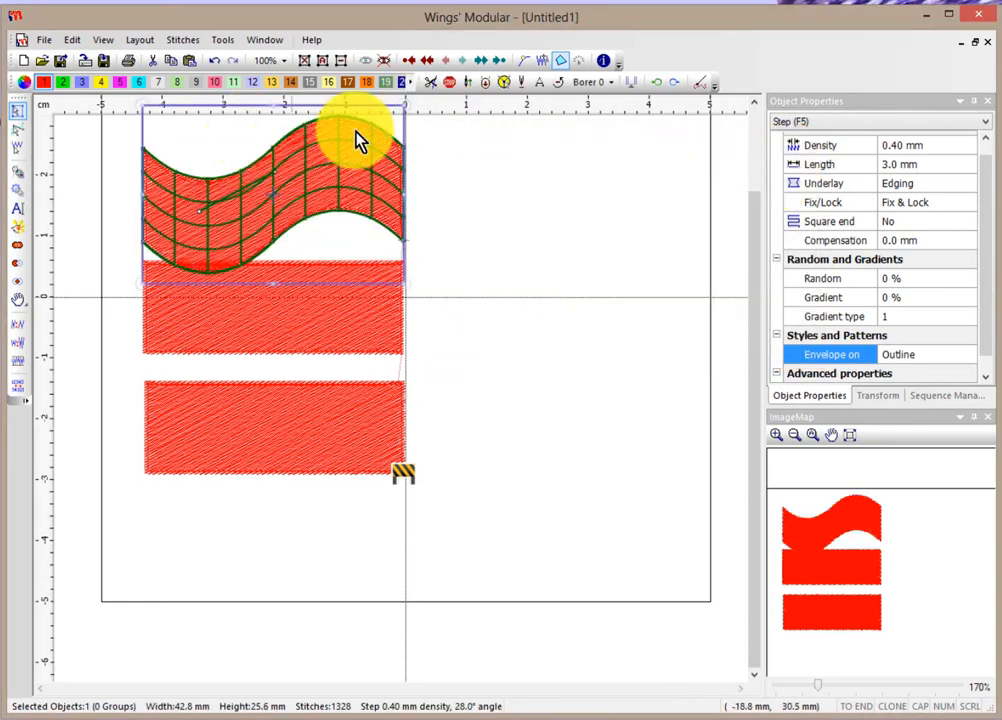
# Step: Move the wavy object up so it clears the middle rectangle, then deselect it
pyautogui.scroll(2, 757, 108)
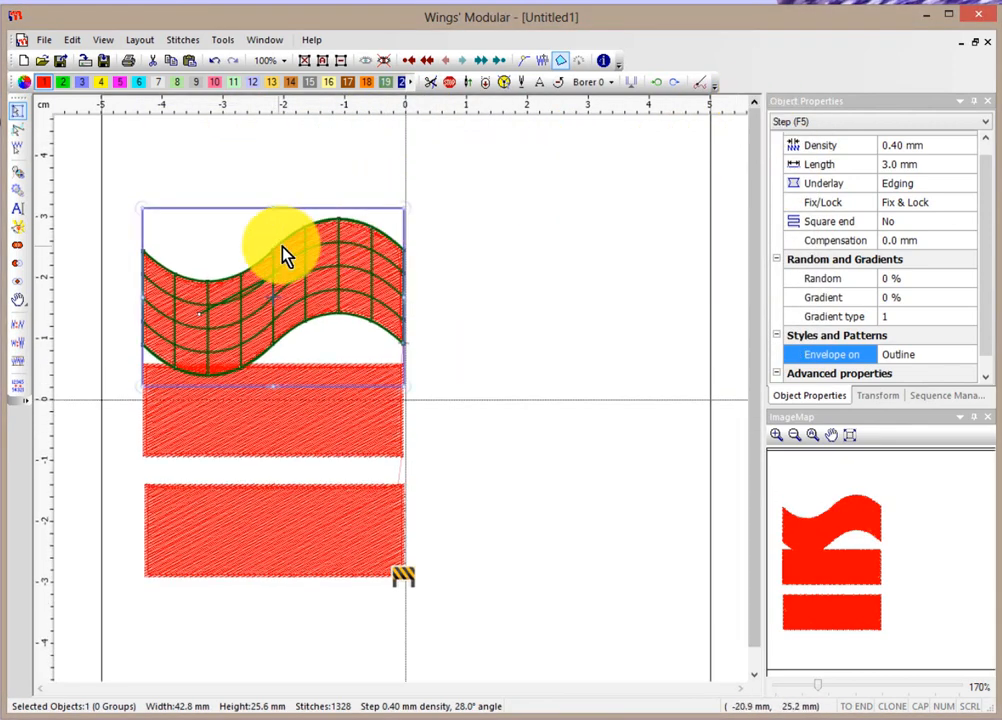
pyautogui.moveTo(339, 265); pyautogui.dragTo(340, 240)
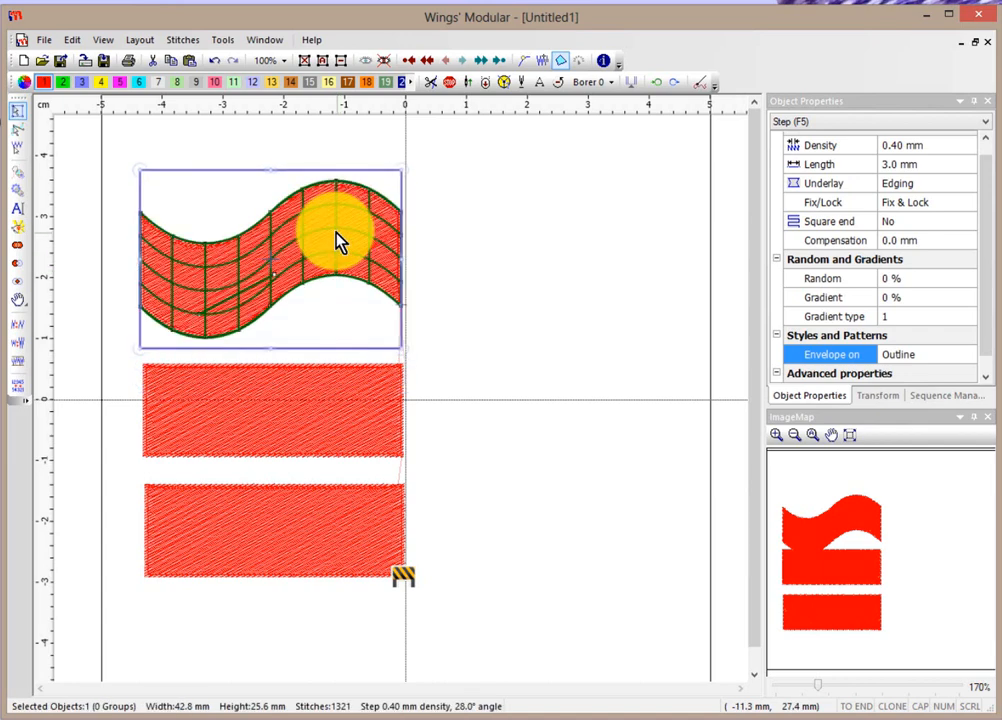
pyautogui.click(452, 250)
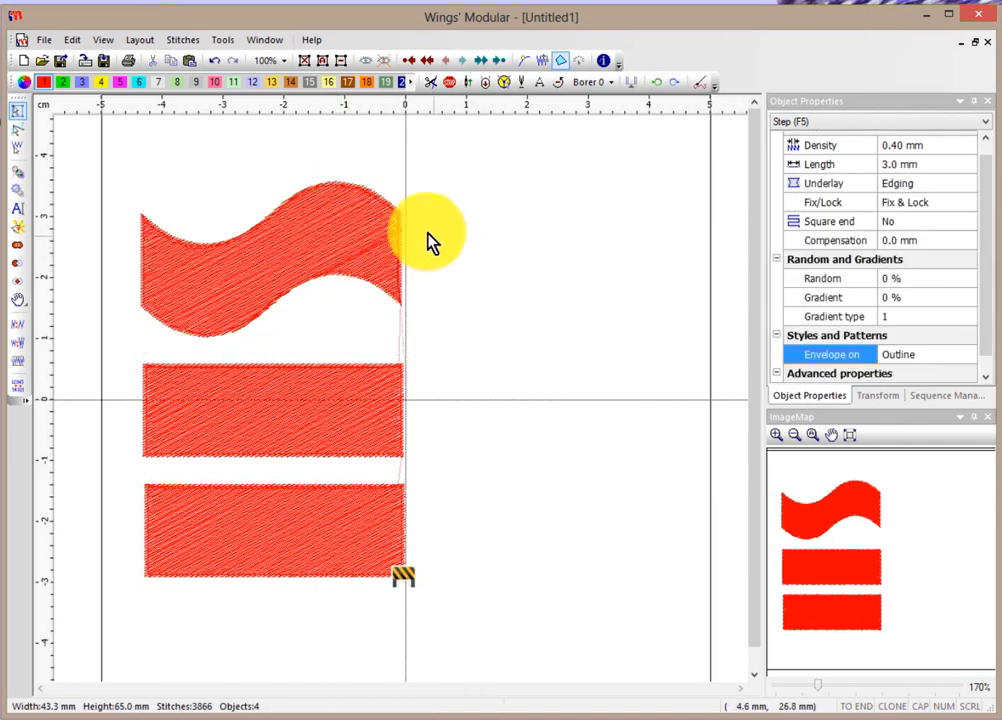
pyautogui.click(343, 191)
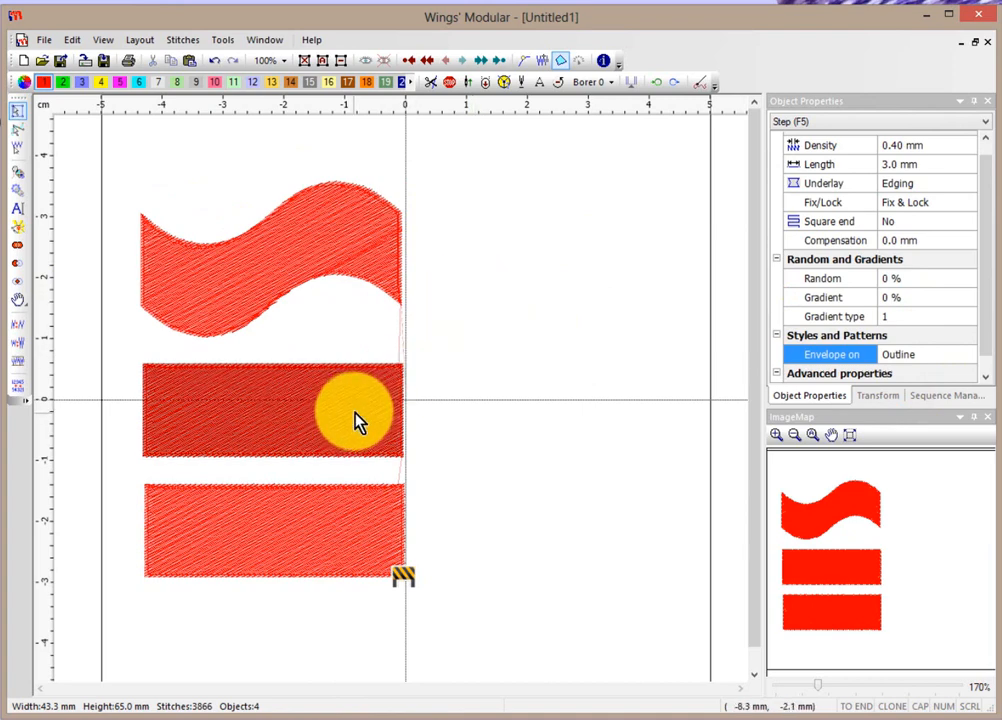
# Step: Set Envelope on to Stitches for the middle rectangle
pyautogui.click(257, 414)
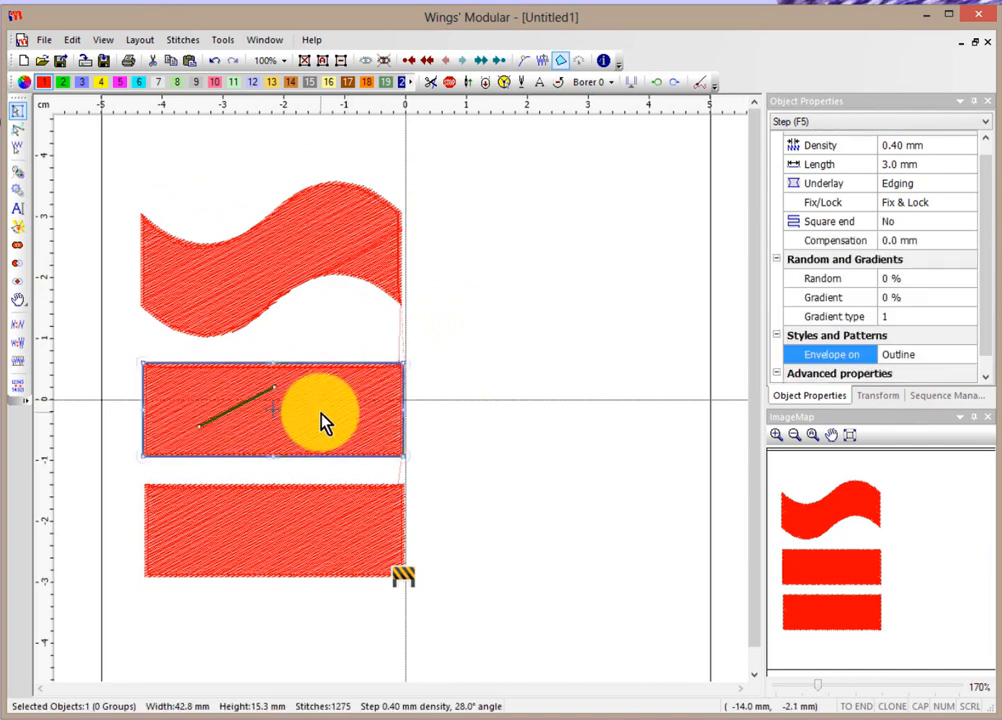
pyautogui.click(915, 356)
pyautogui.click(918, 358)
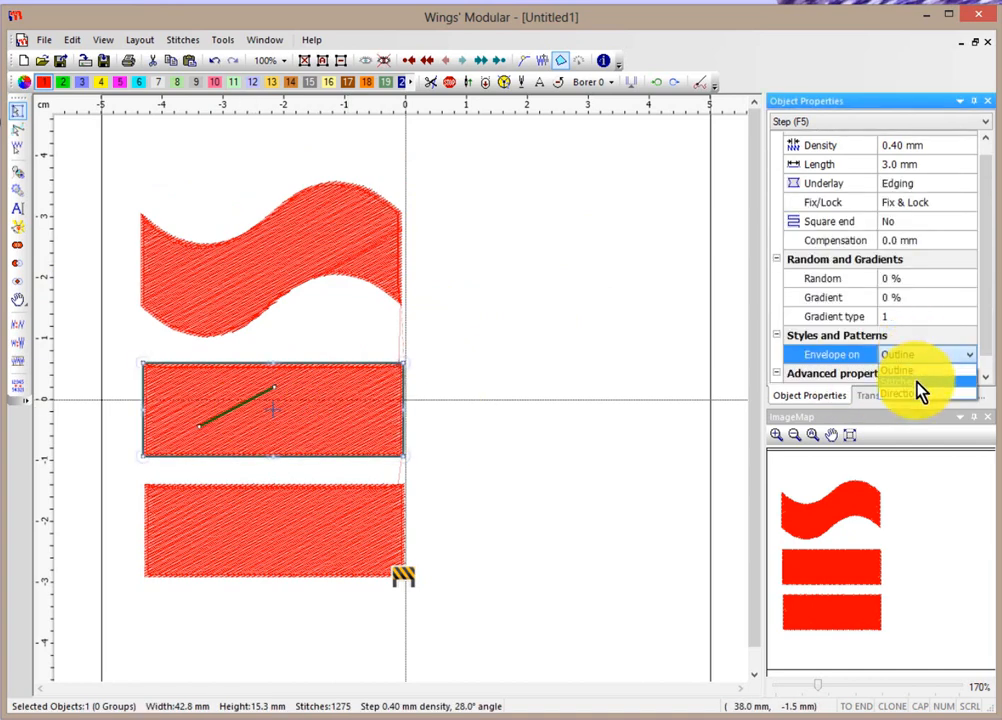
pyautogui.click(918, 381)
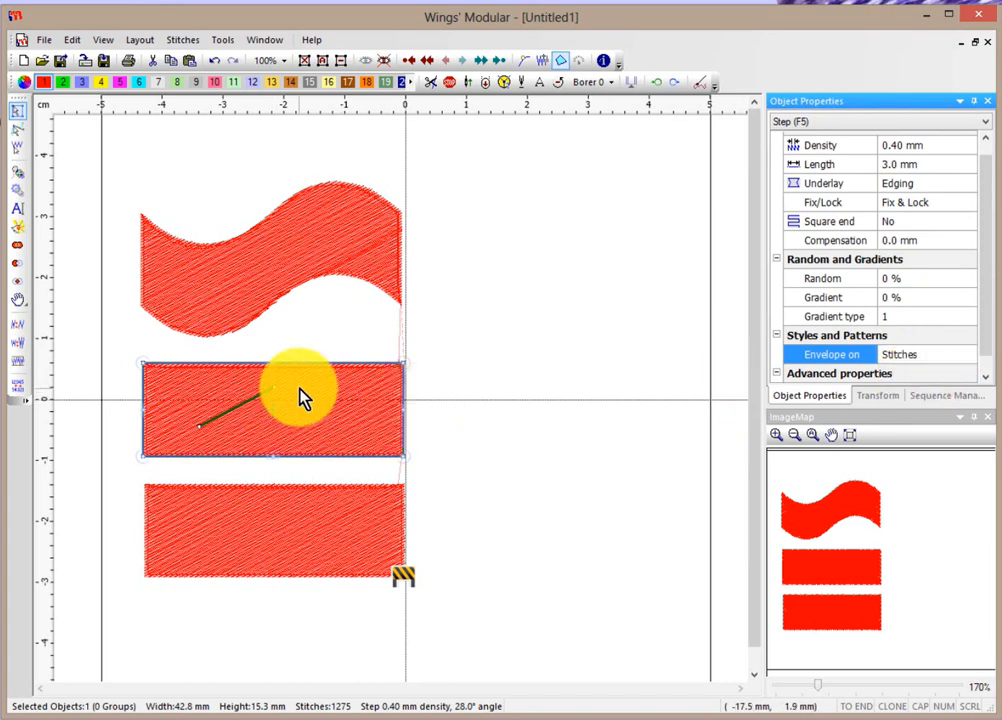
# Step: Add the complex wave-shaped envelope with a value of 31 to the middle rectangle, then deselect it
pyautogui.rightClick(301, 392)
pyautogui.moveTo(338, 414)
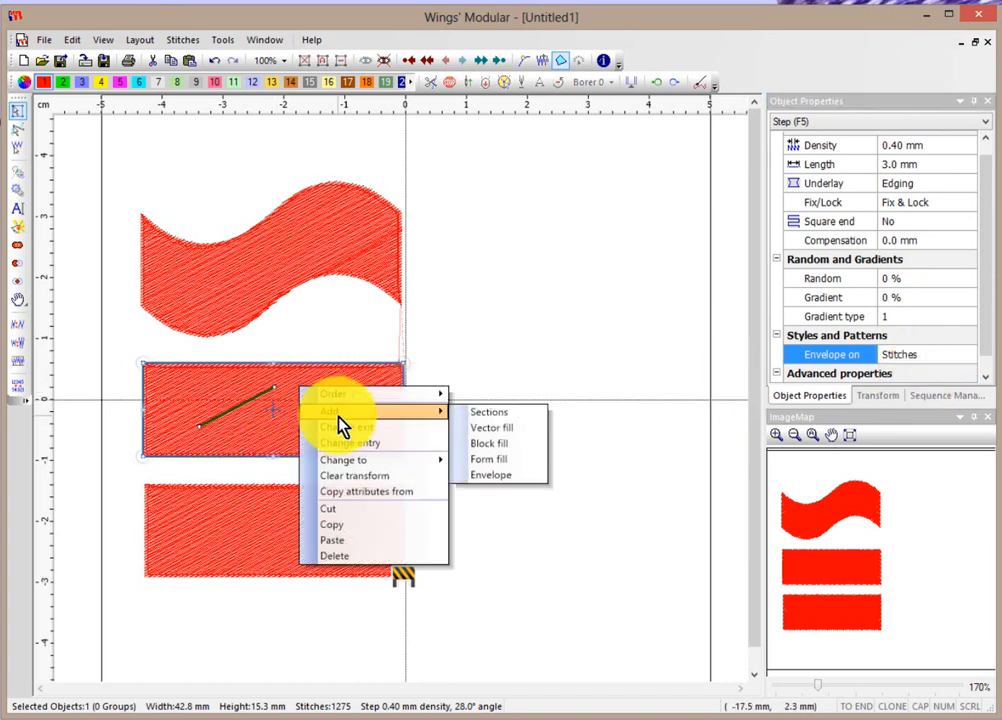
pyautogui.click(497, 478)
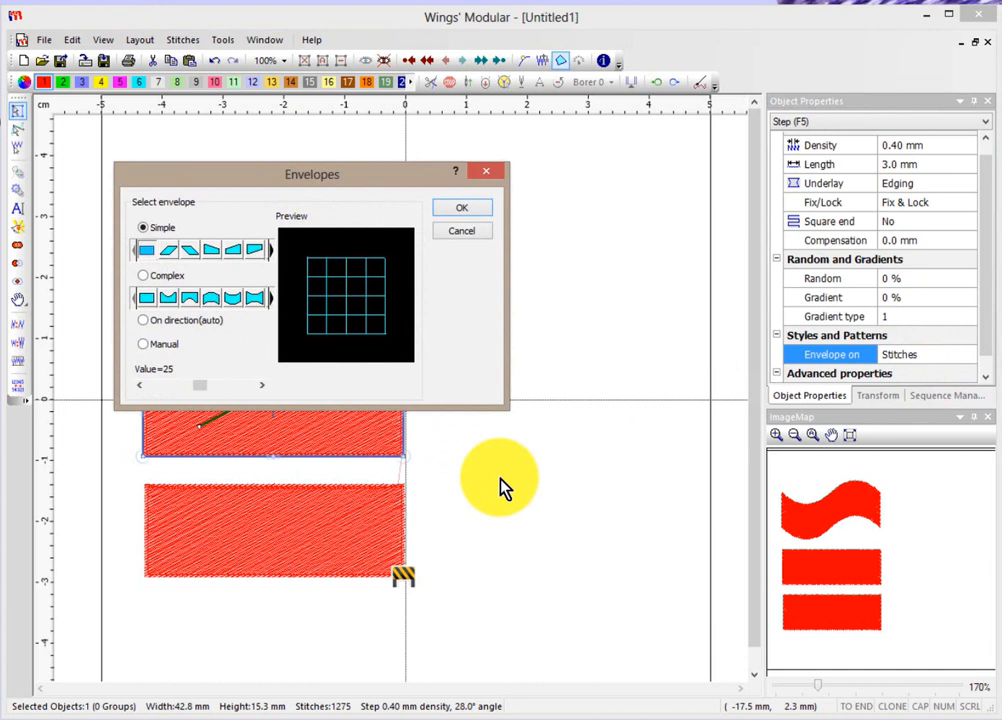
pyautogui.click(257, 302)
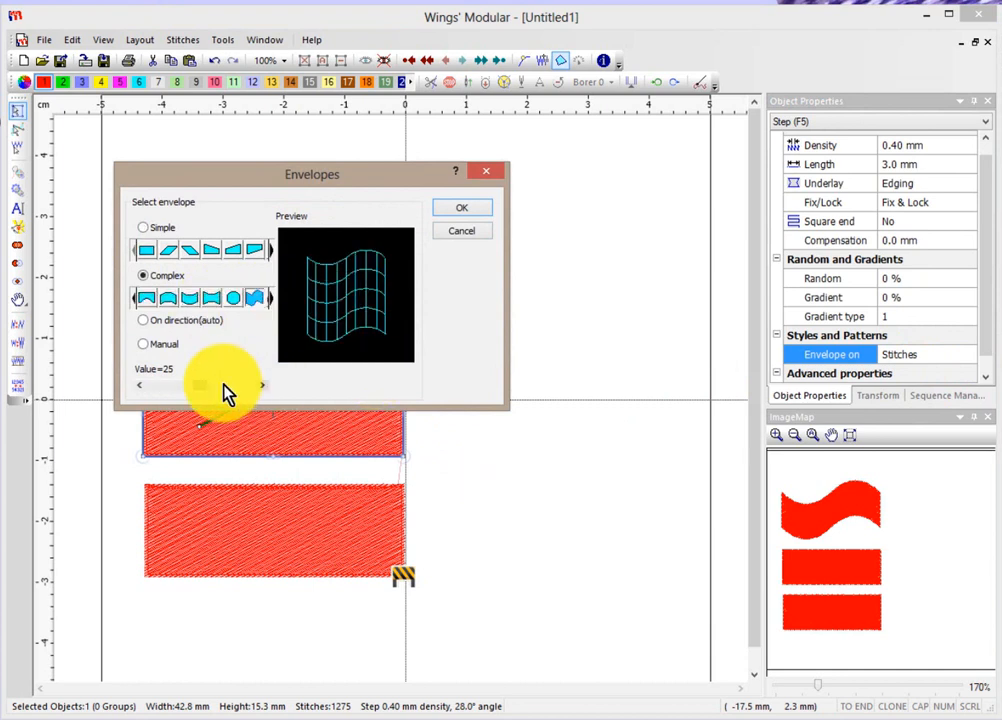
pyautogui.moveTo(203, 388); pyautogui.dragTo(210, 393)
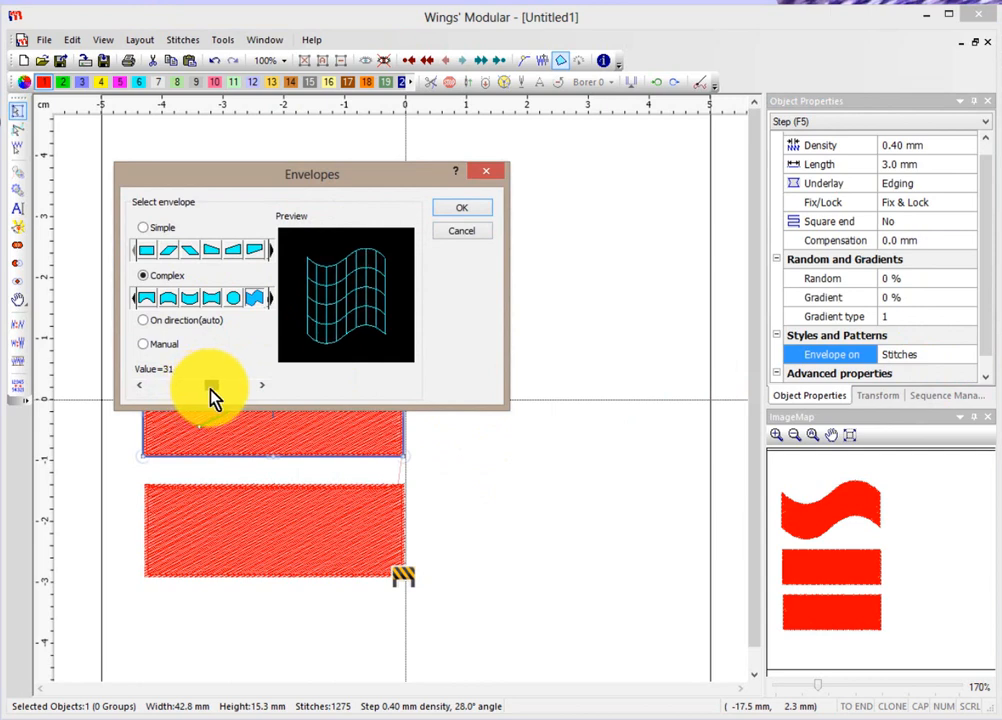
pyautogui.click(473, 213)
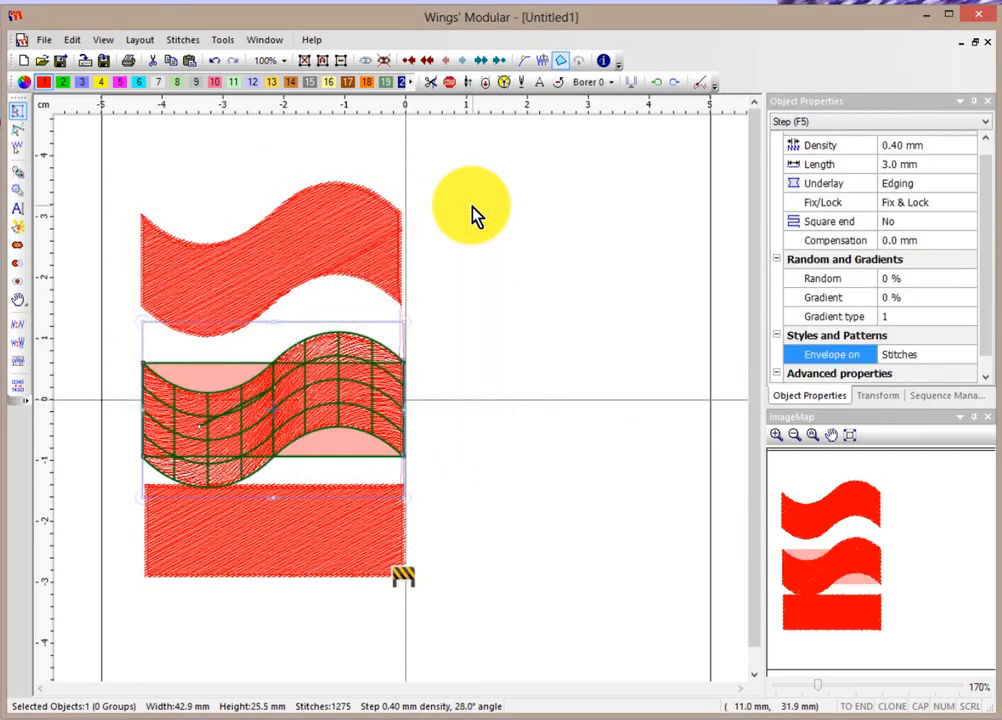
pyautogui.click(503, 314)
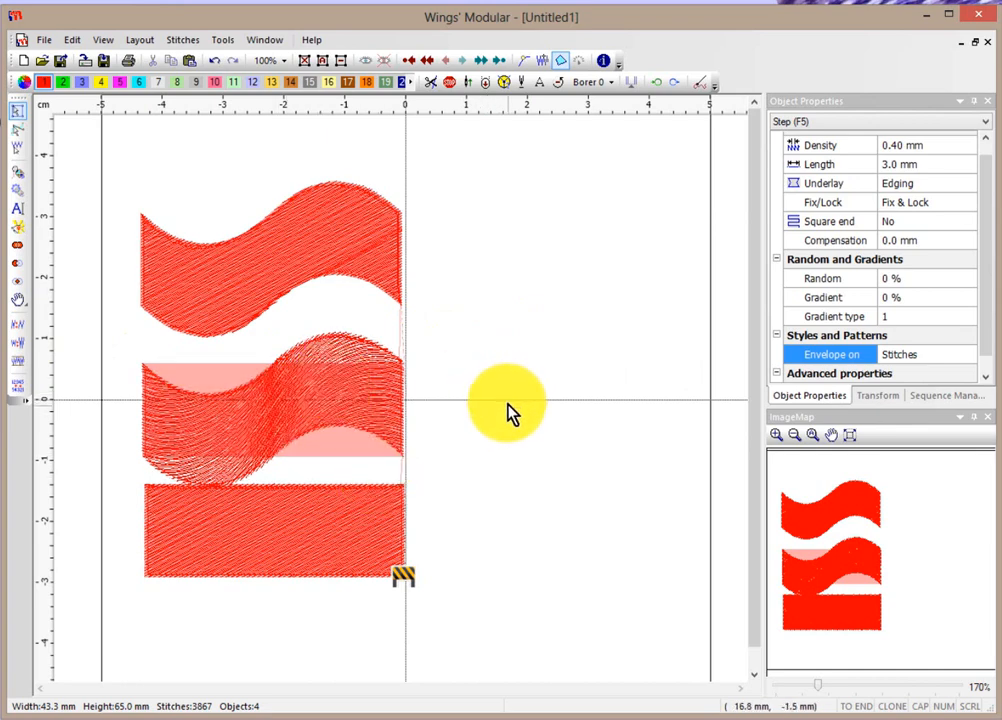
# Step: Move the bottom rectangle down about 6 mm to clear the middle object and set its Envelope on to Direction
pyautogui.click(340, 555)
pyautogui.moveTo(333, 546); pyautogui.dragTo(336, 583)
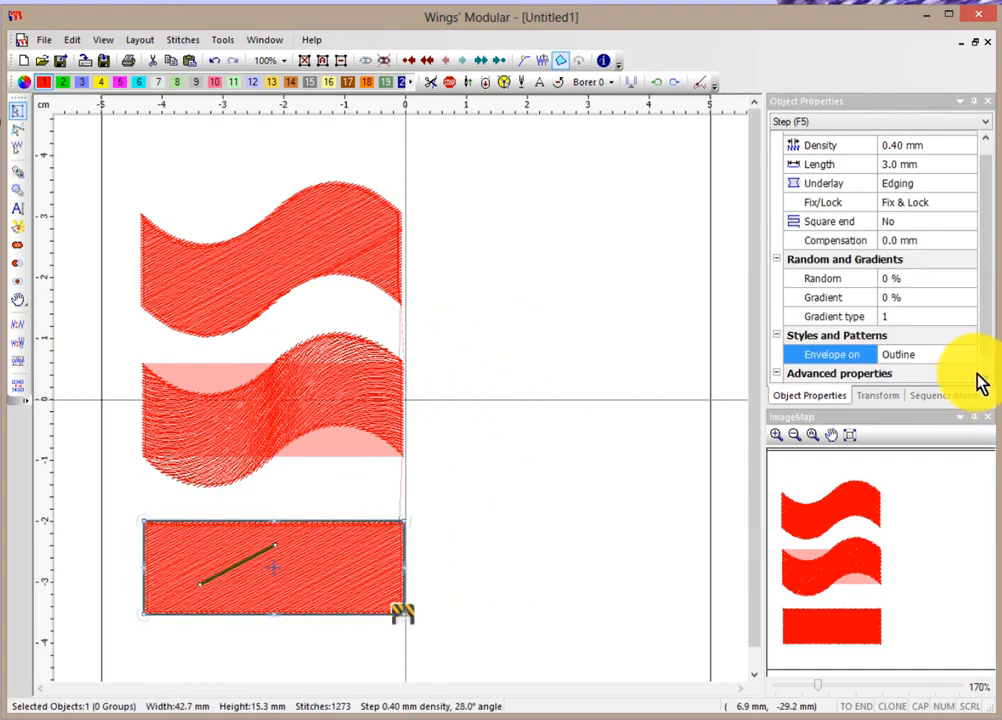
pyautogui.moveTo(988, 341); pyautogui.dragTo(988, 359)
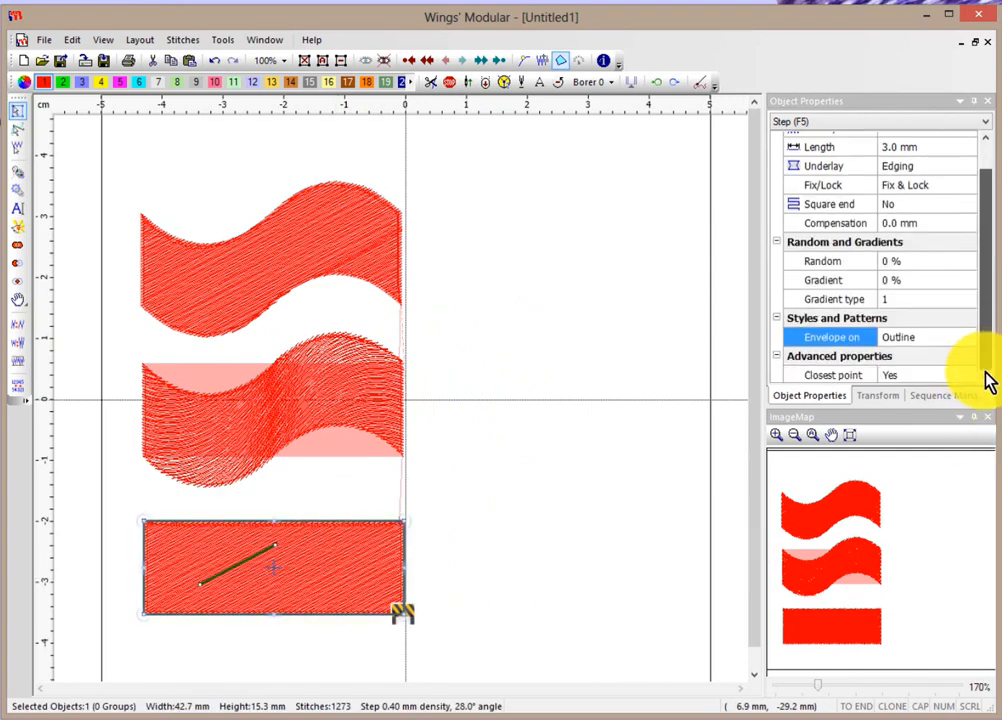
pyautogui.click(925, 340)
pyautogui.click(914, 378)
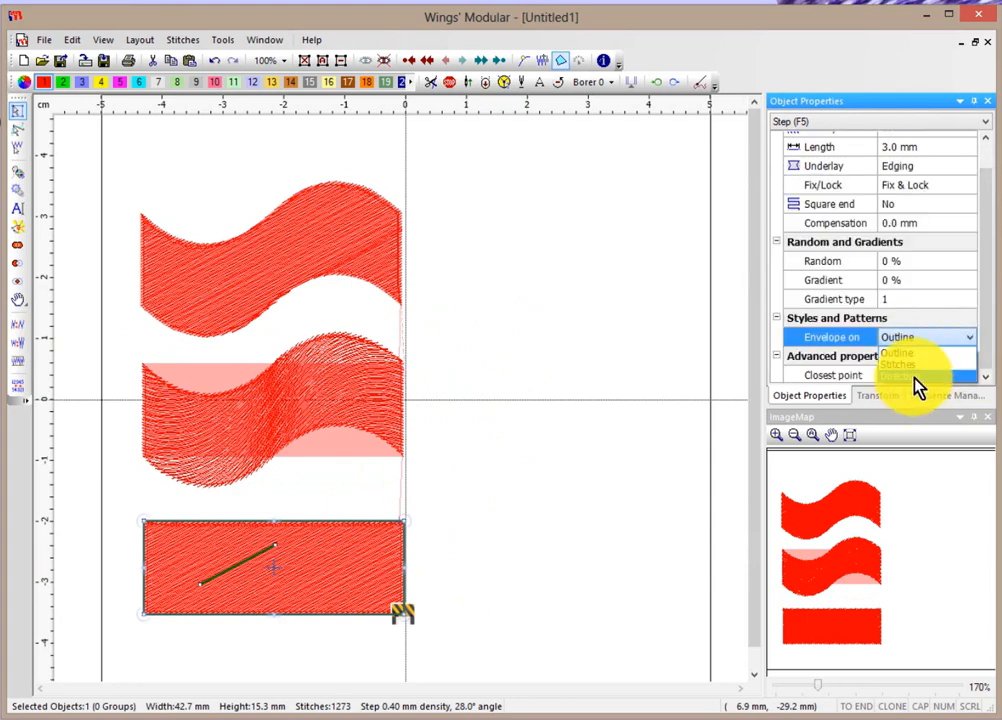
# Step: Add the complex wave-shaped envelope with a value of 31 to the bottom rectangle, then deselect it
pyautogui.rightClick(331, 563)
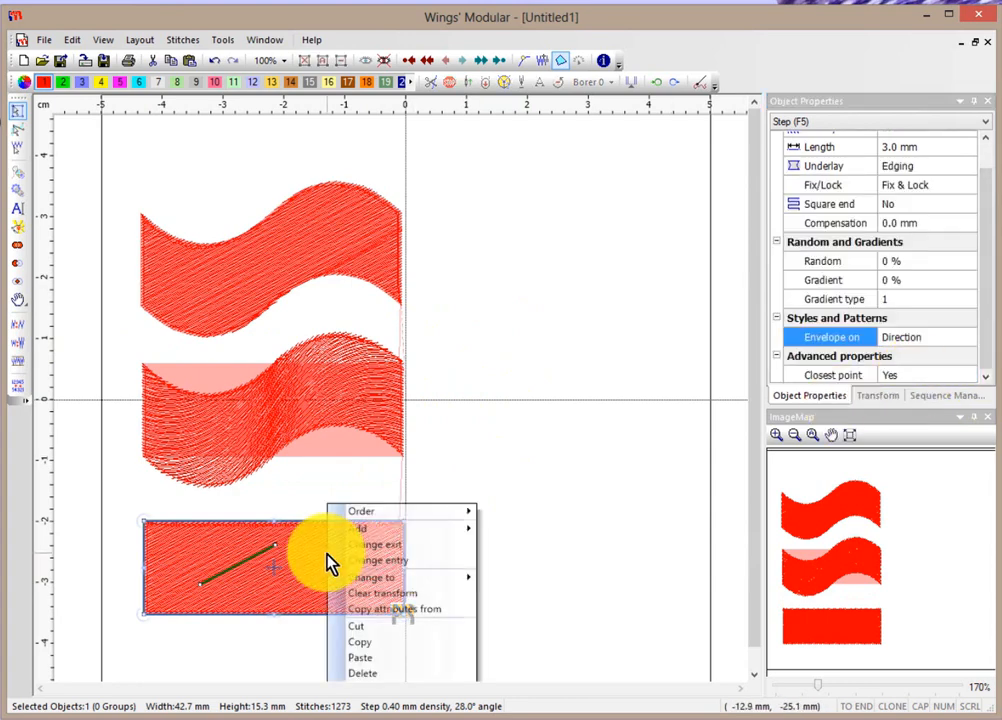
pyautogui.moveTo(360, 532)
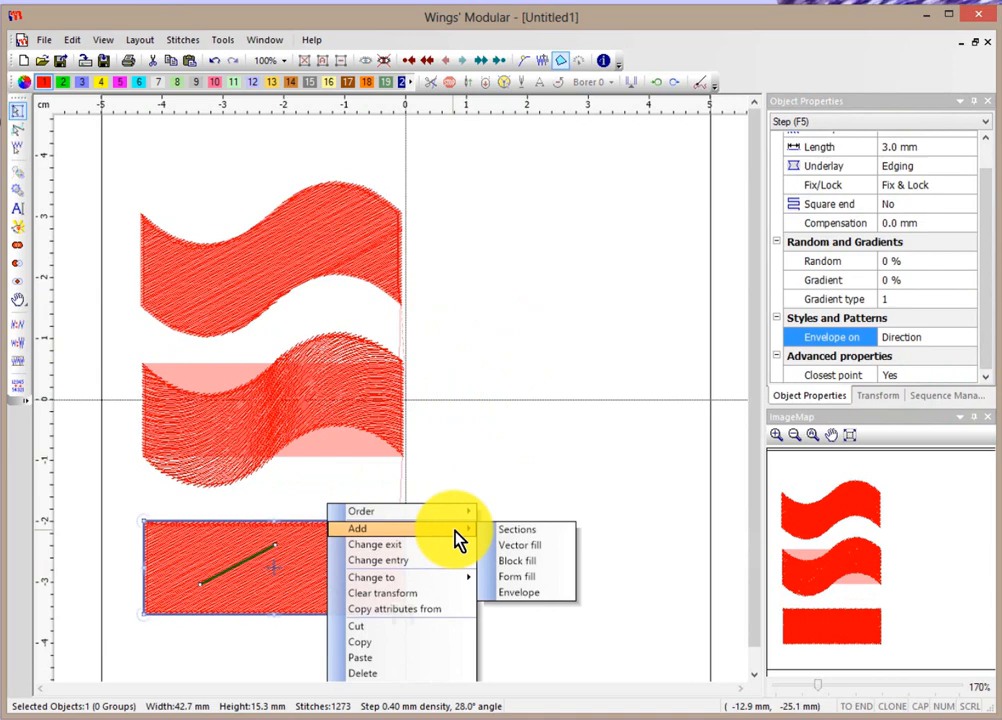
pyautogui.click(528, 593)
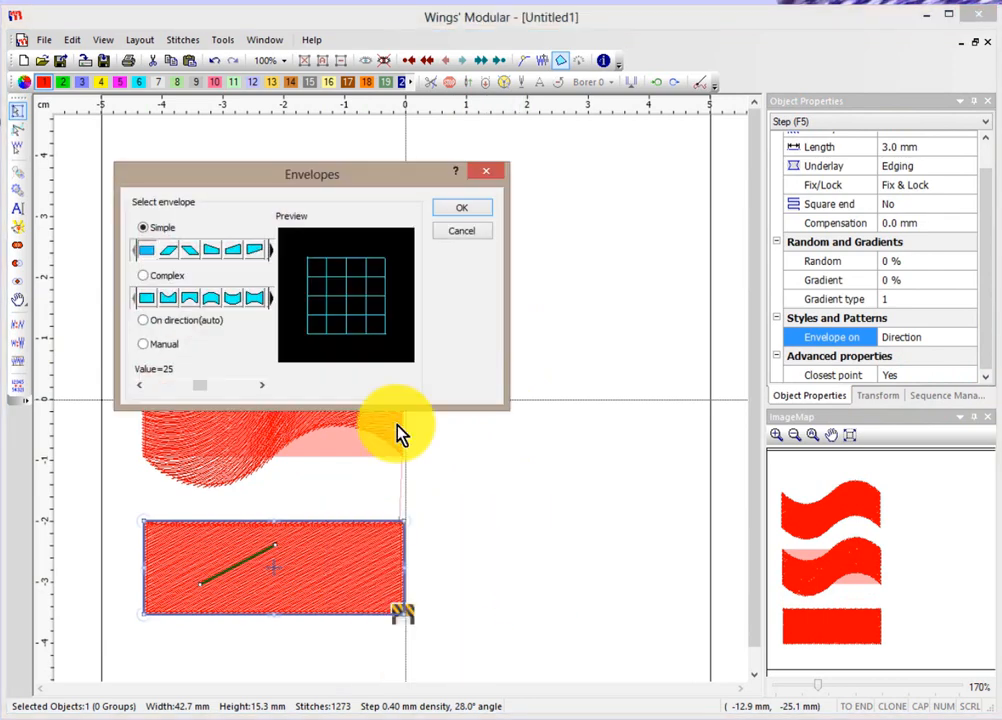
pyautogui.click(271, 299)
pyautogui.click(271, 299)
pyautogui.click(271, 299)
pyautogui.click(271, 299)
pyautogui.click(208, 300)
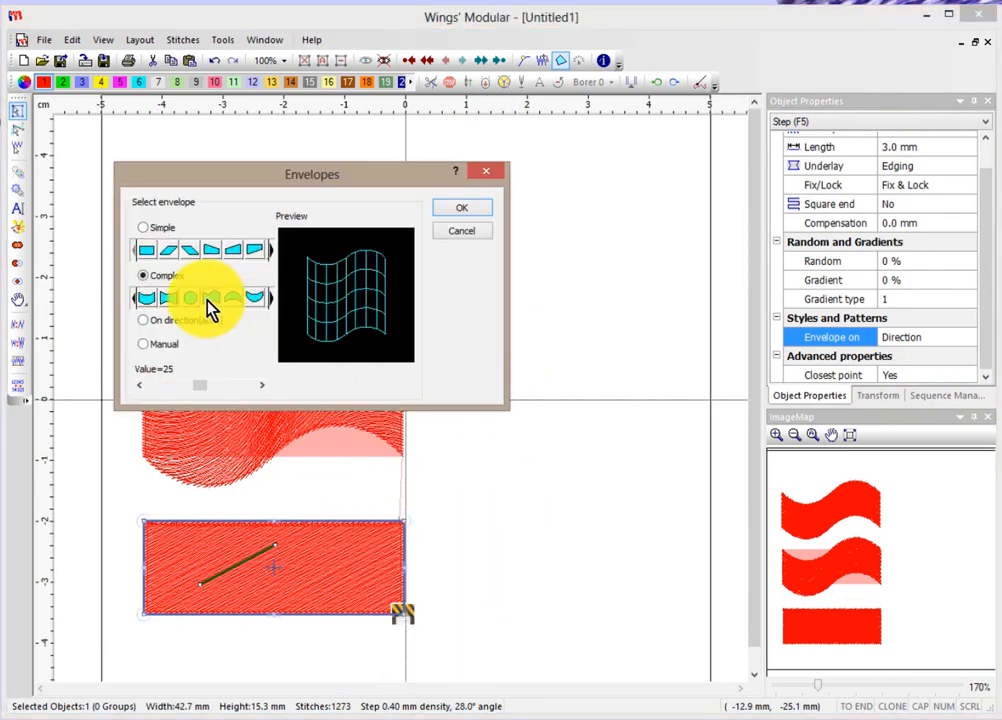
pyautogui.moveTo(199, 386); pyautogui.dragTo(209, 386)
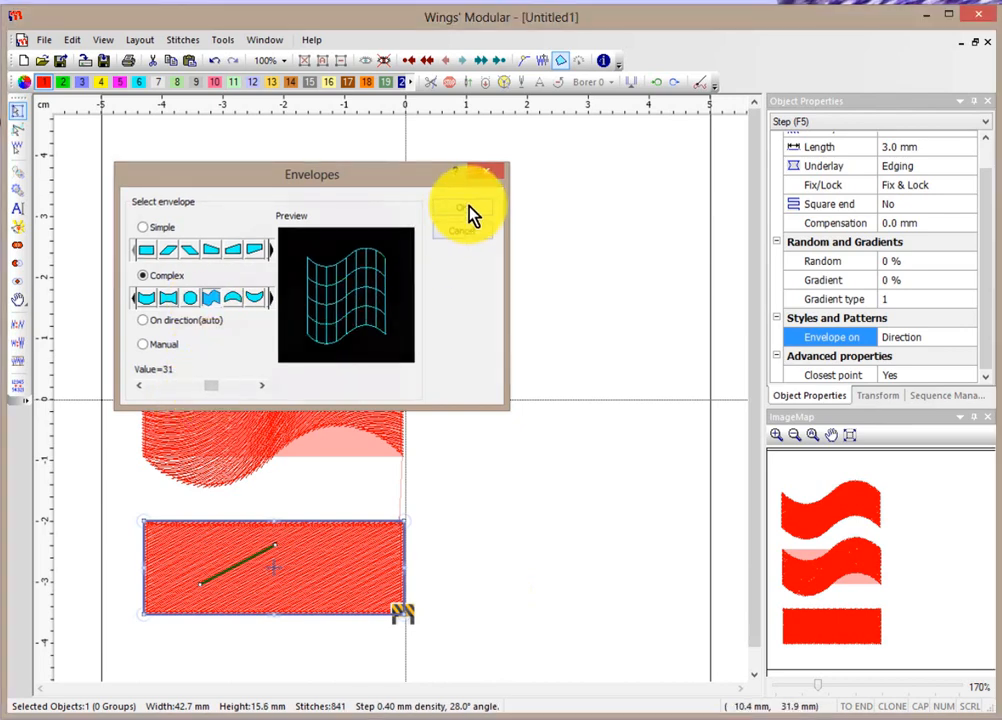
pyautogui.click(470, 212)
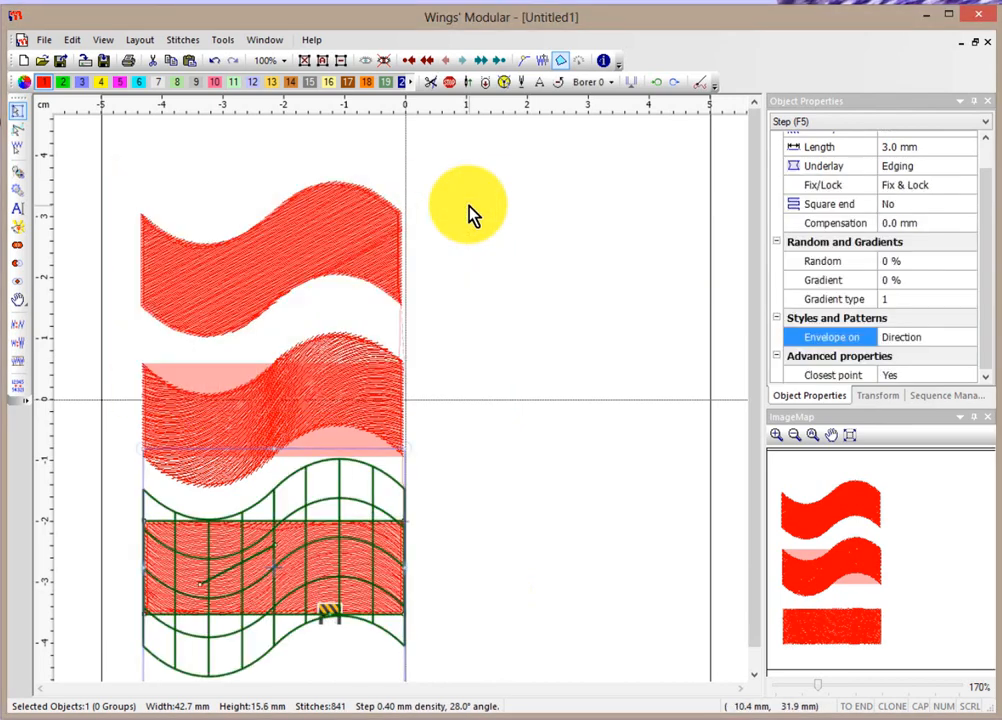
pyautogui.click(486, 463)
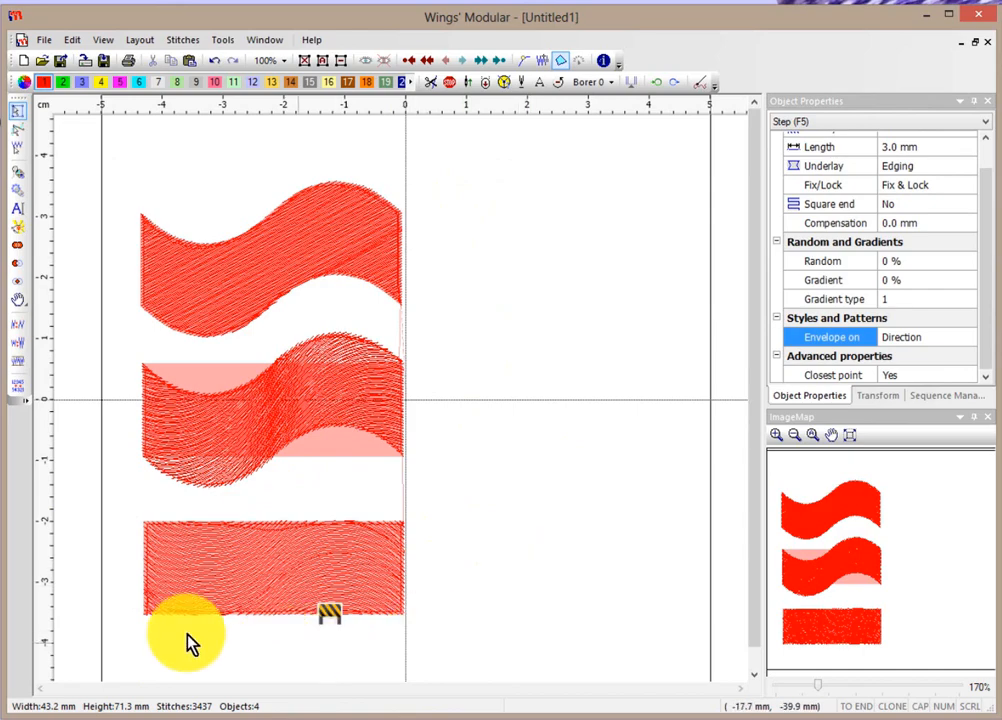
# Step: Examine the stitch flow and outlines of the three enveloped objects up close, comparing the Outline, Stitches and Direction results
pyautogui.scroll(2, 101, 541)
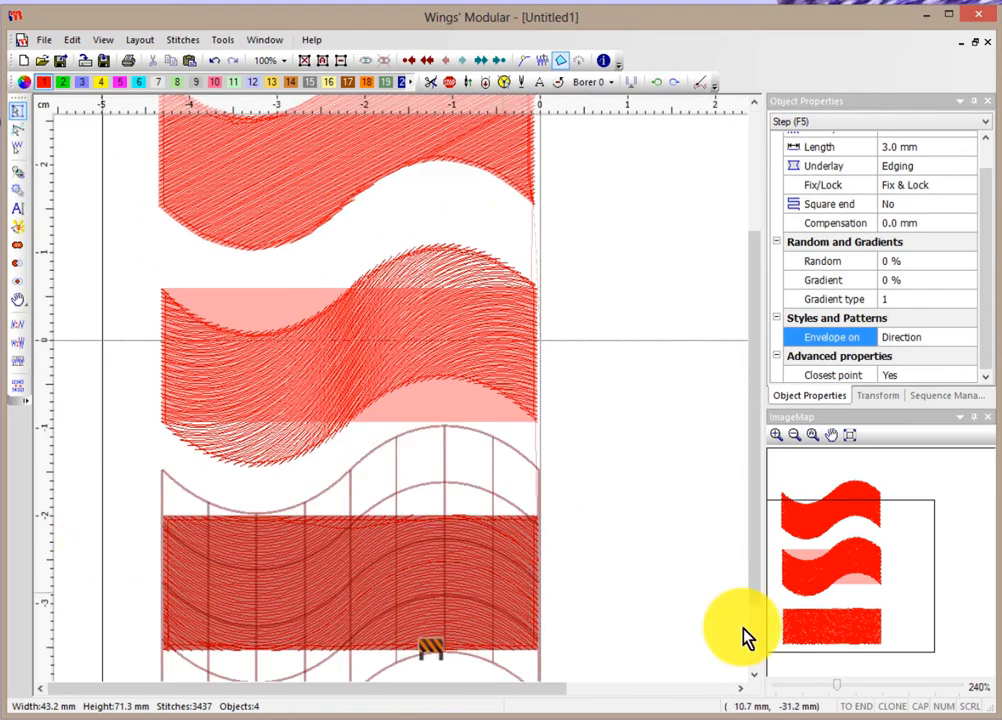
pyautogui.scroll(1, 676, 548)
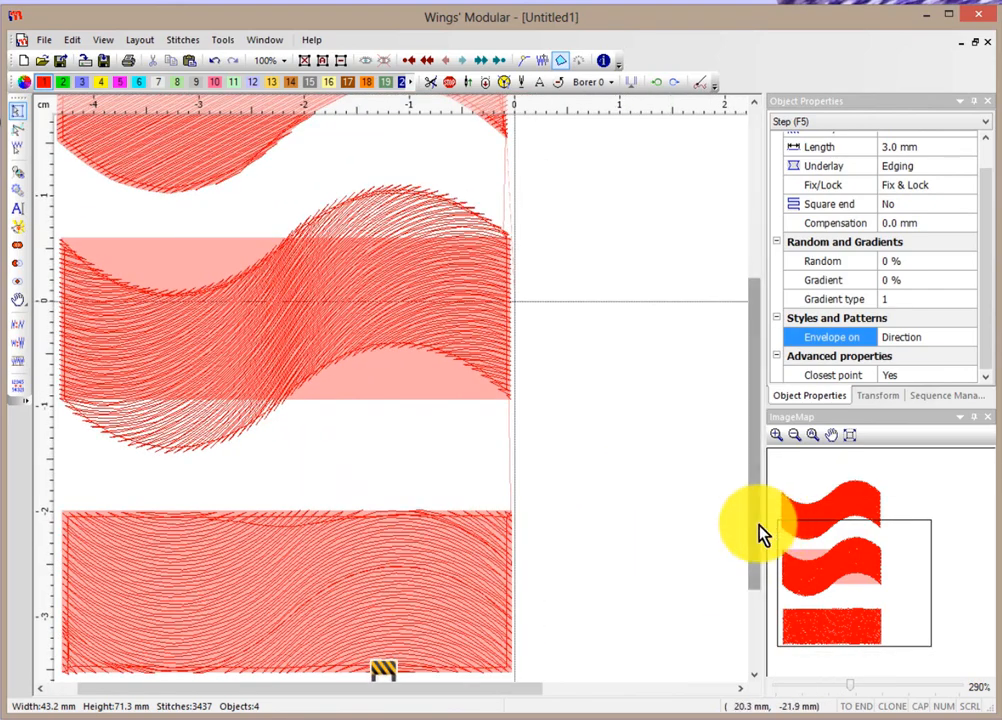
pyautogui.moveTo(758, 531); pyautogui.dragTo(760, 552)
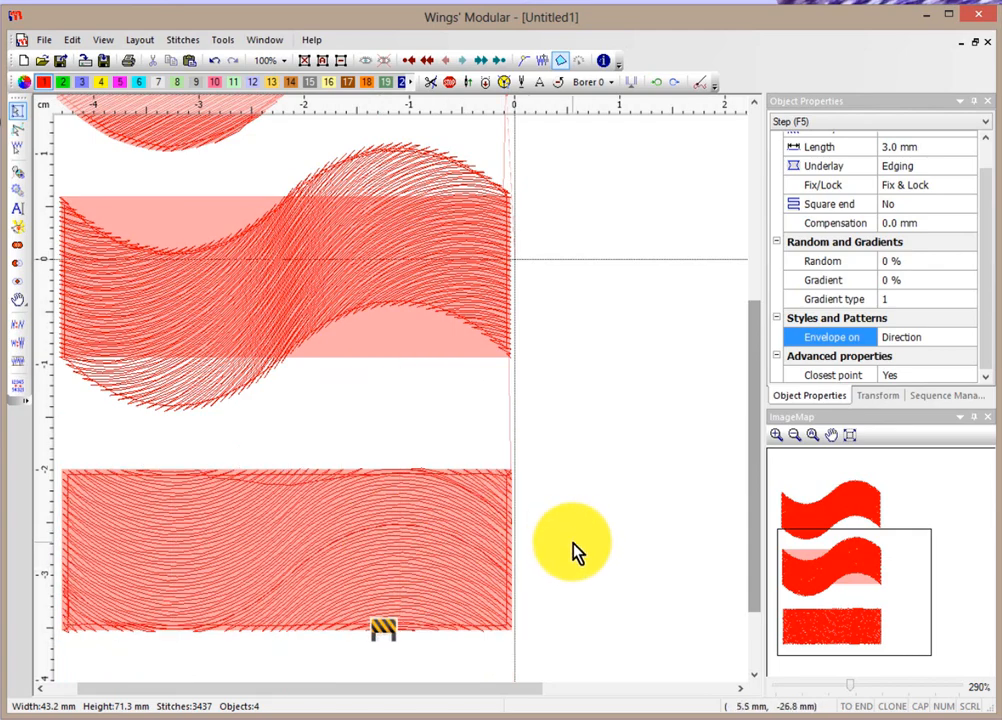
pyautogui.scroll(1, 574, 553)
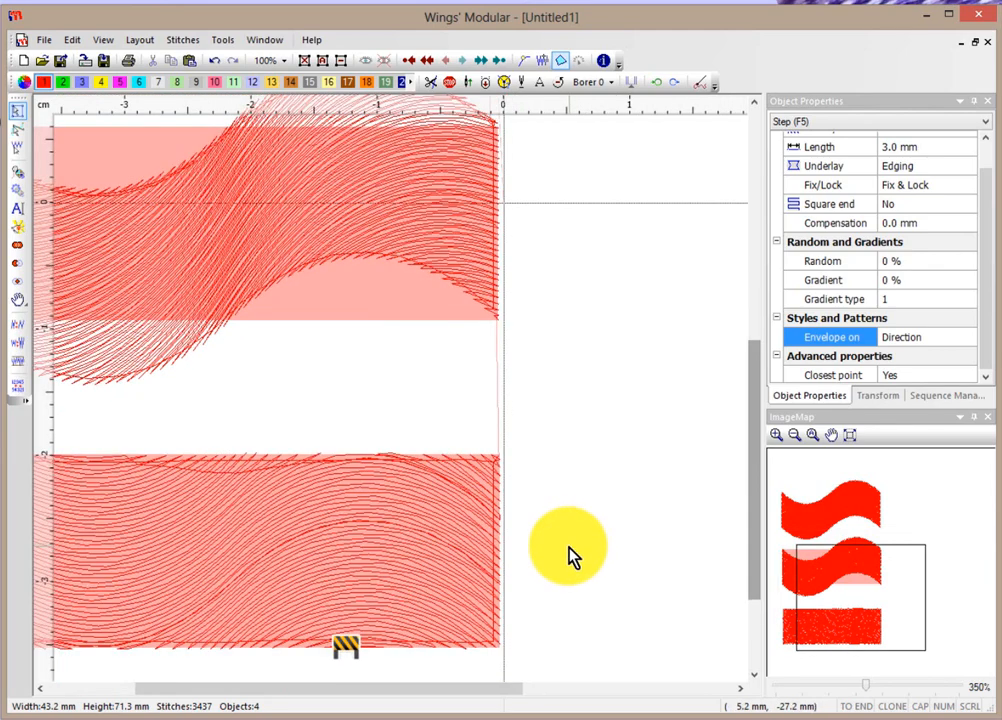
pyautogui.scroll(-3, 570, 556)
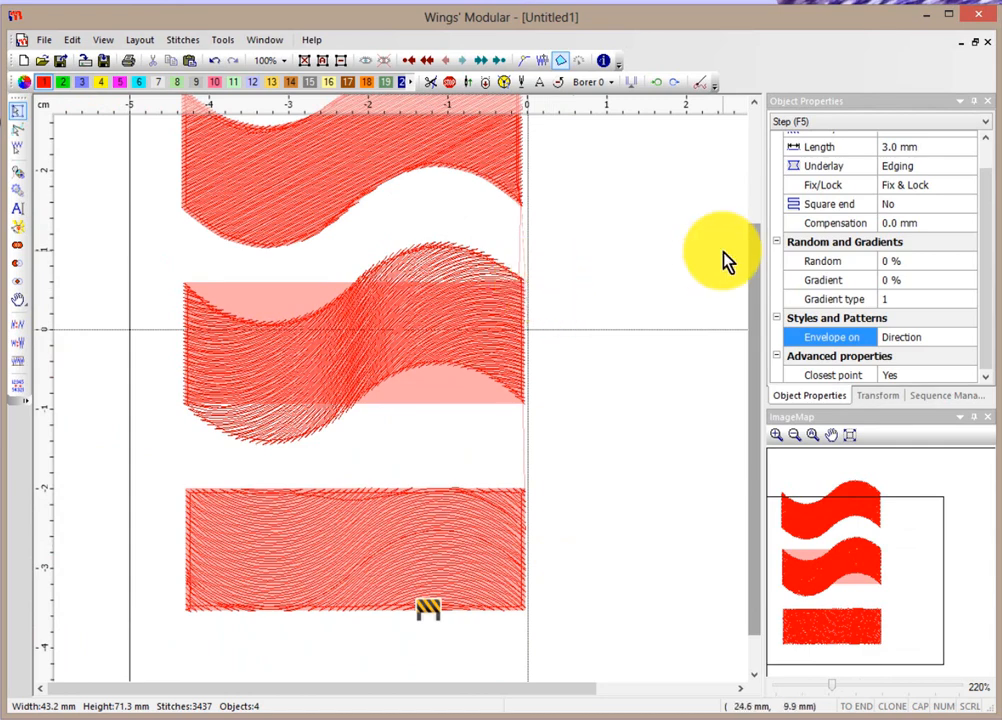
pyautogui.moveTo(752, 273); pyautogui.dragTo(754, 172)
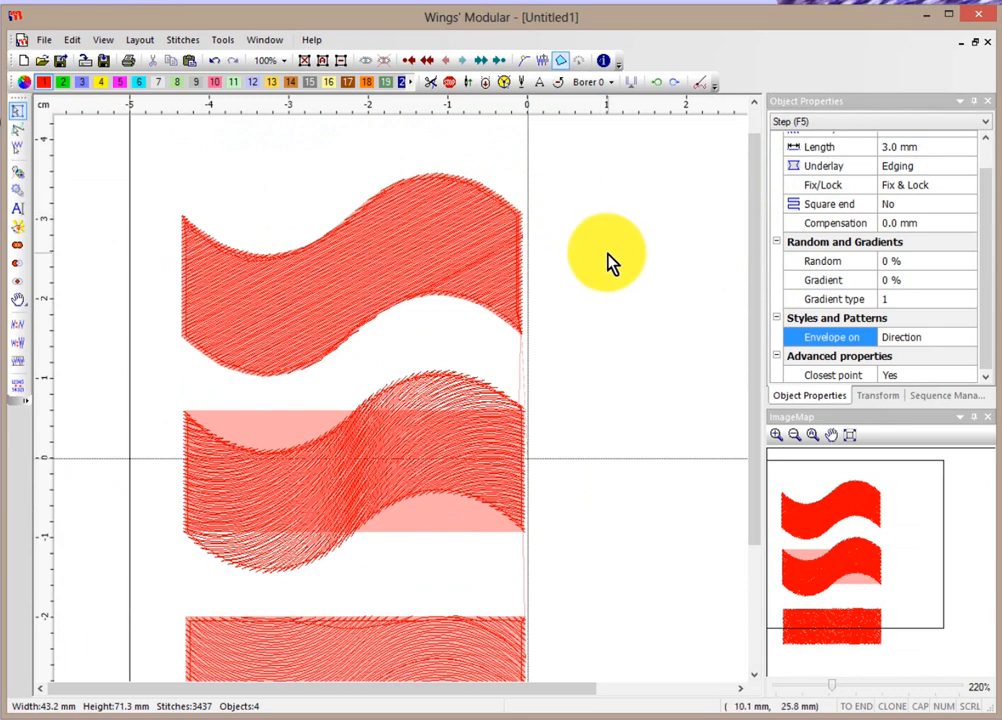
pyautogui.scroll(-1, 609, 262)
pyautogui.scroll(-3, 609, 262)
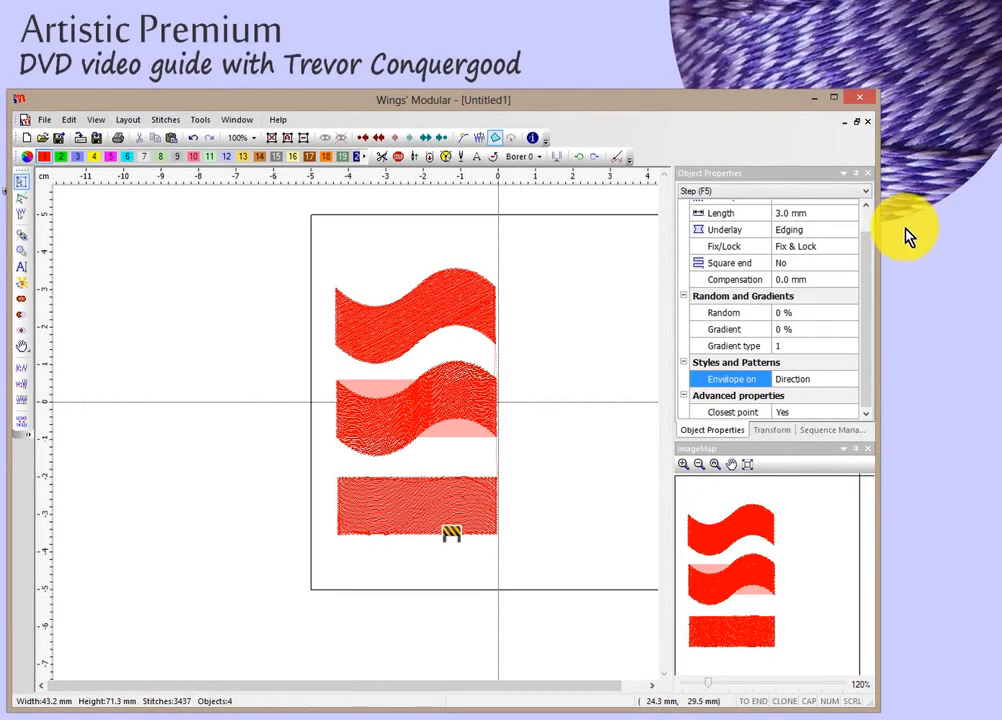
# Step: Open the bottom rectangle's existing envelope for editing and set its value to 22
pyautogui.click(428, 510)
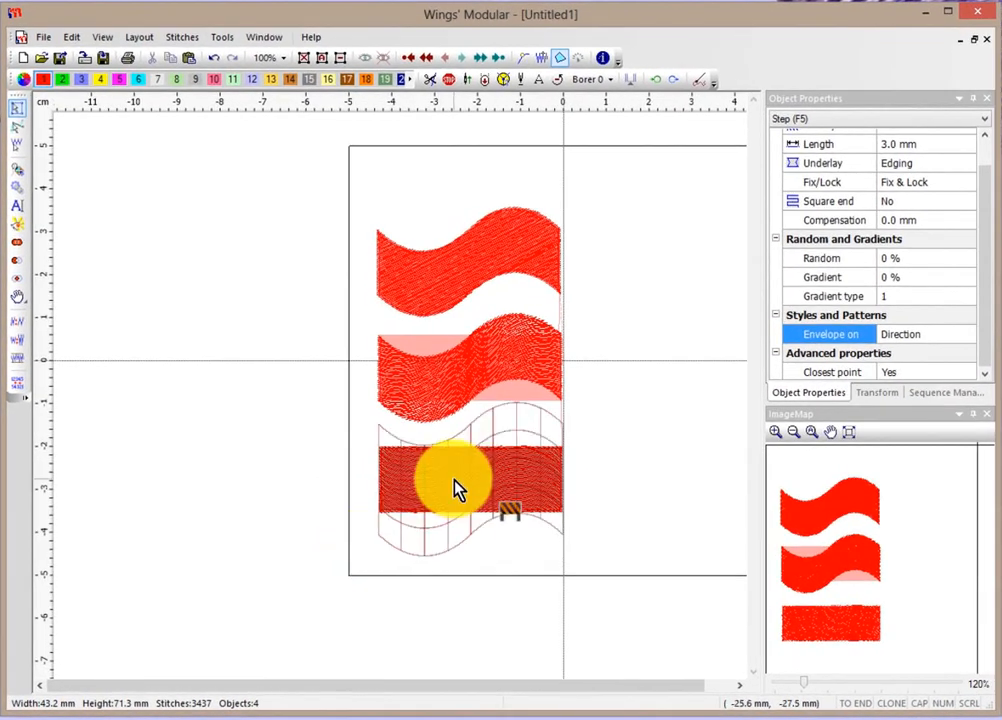
pyautogui.click(455, 488)
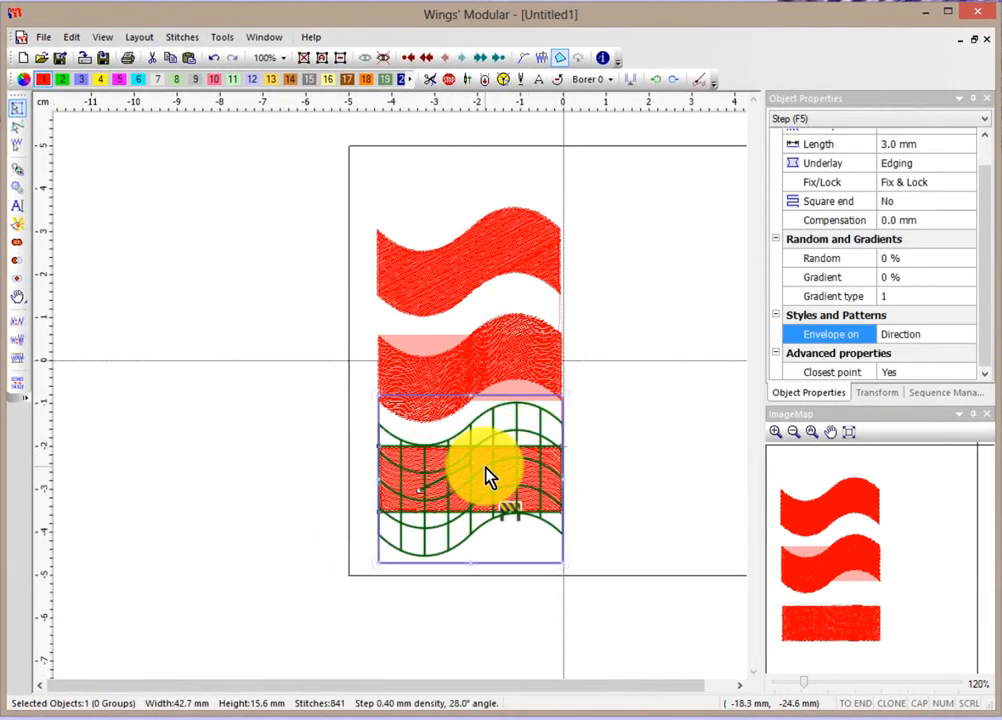
pyautogui.rightClick(485, 476)
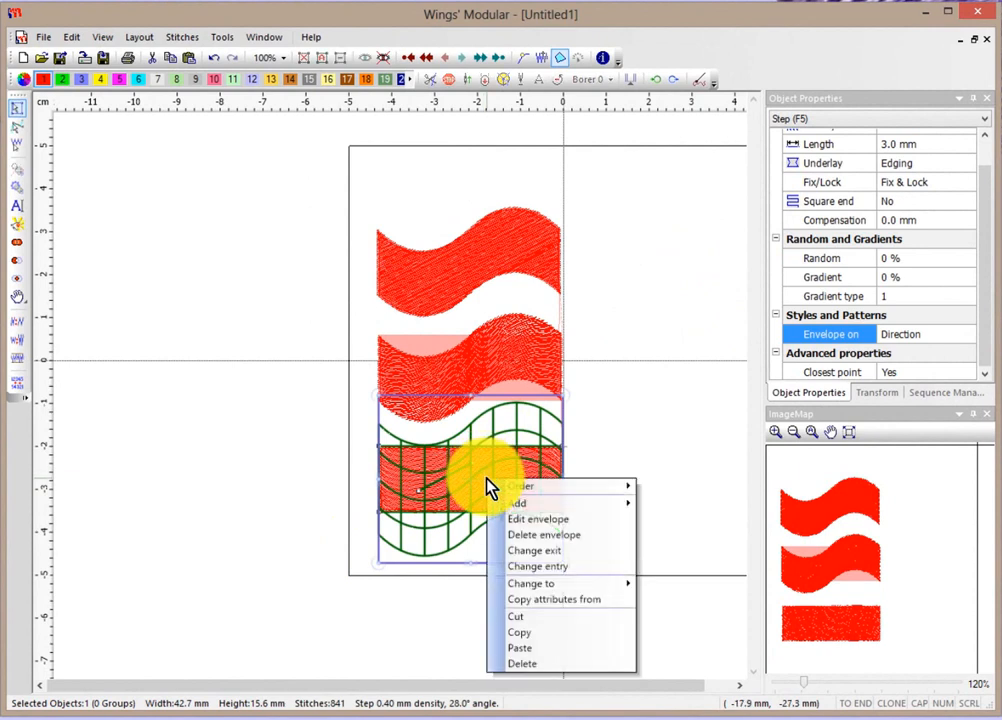
pyautogui.click(557, 520)
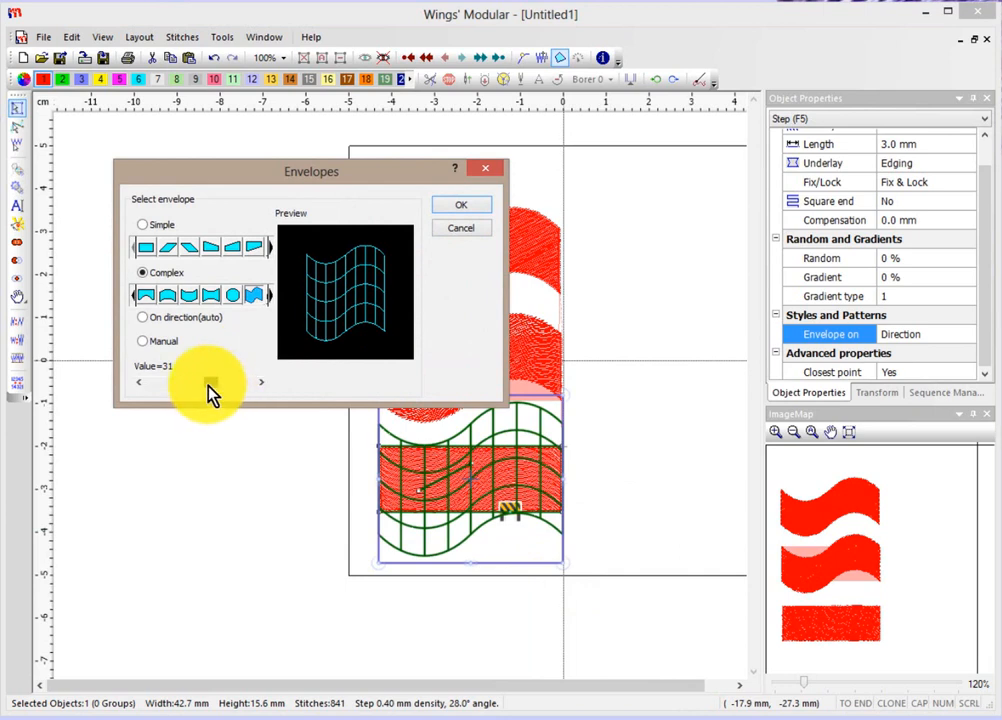
pyautogui.moveTo(208, 385); pyautogui.dragTo(191, 385)
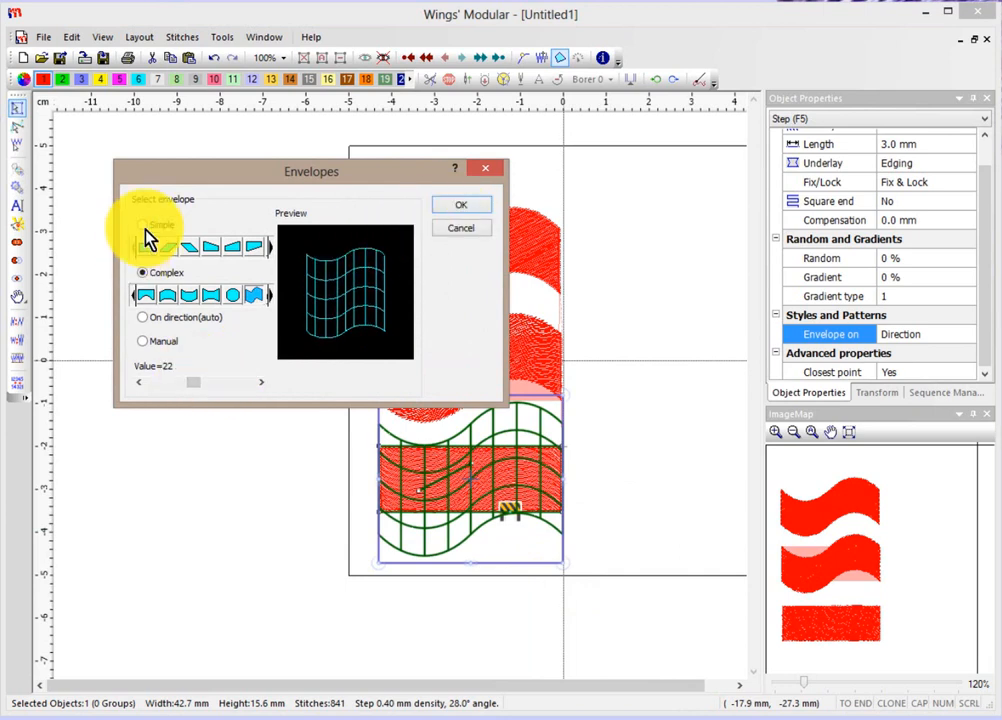
# Step: Preview the pinched complex envelope, then apply the complex circle envelope to the bottom rectangle and deselect it
pyautogui.click(212, 297)
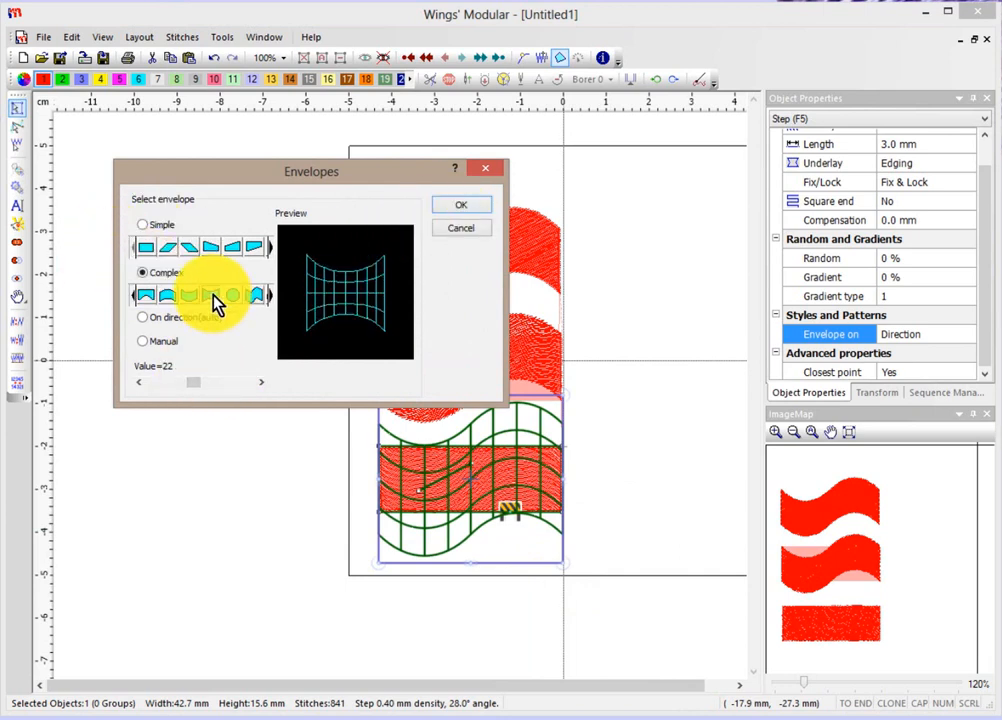
pyautogui.click(235, 300)
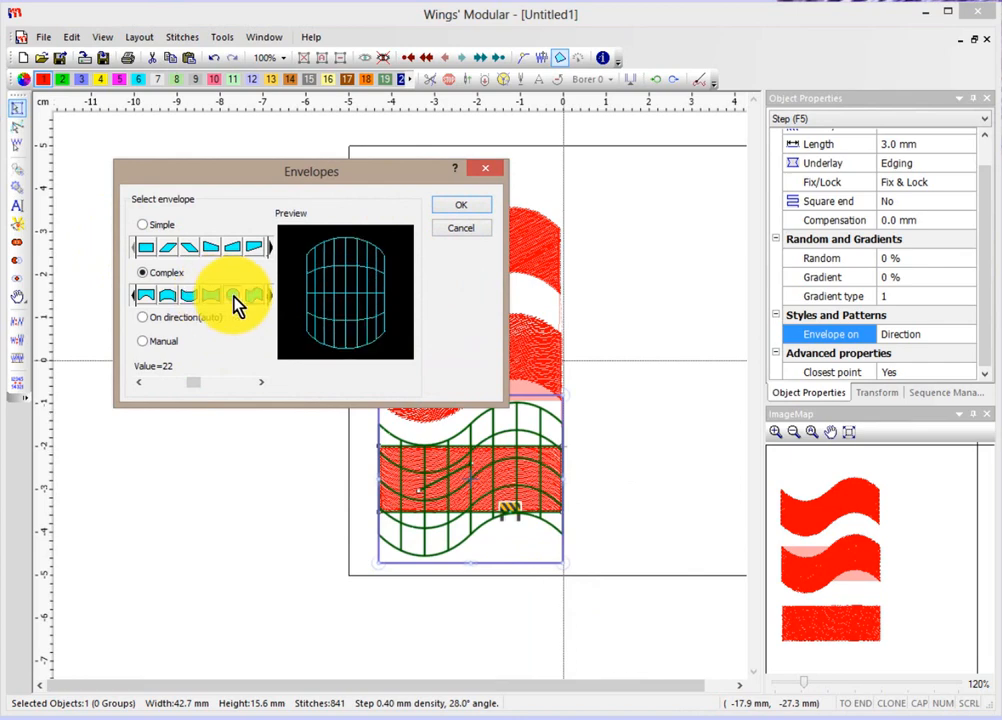
pyautogui.click(467, 206)
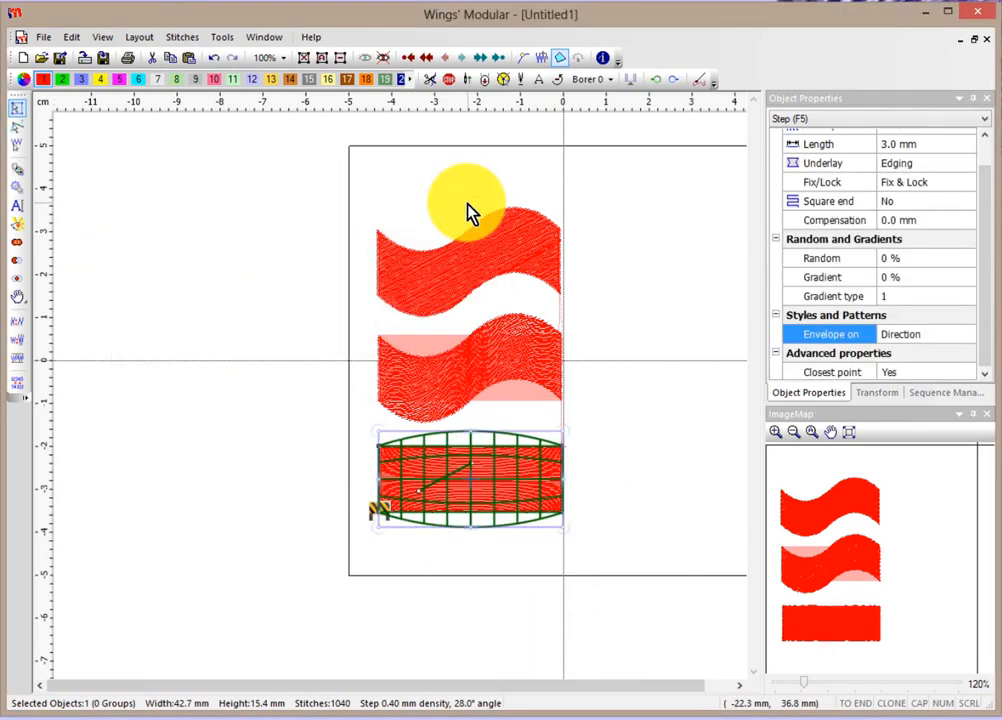
pyautogui.click(423, 572)
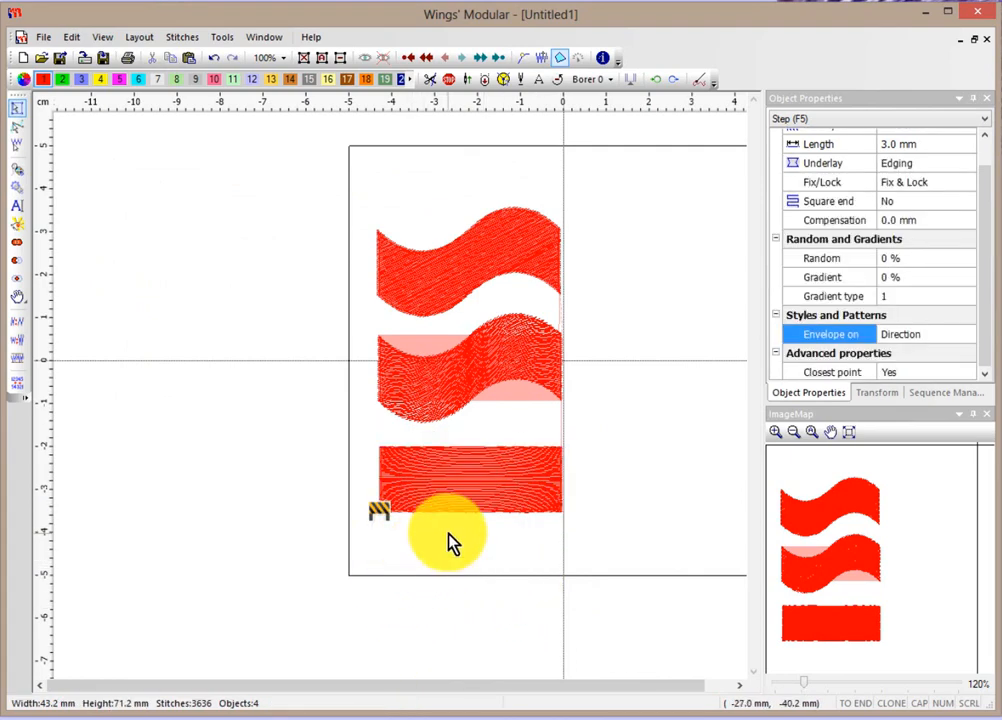
# Step: Duplicate the bottom enveloped rectangle and place the copy beside it on its right
pyautogui.scroll(2, 448, 530)
pyautogui.scroll(2, 655, 459)
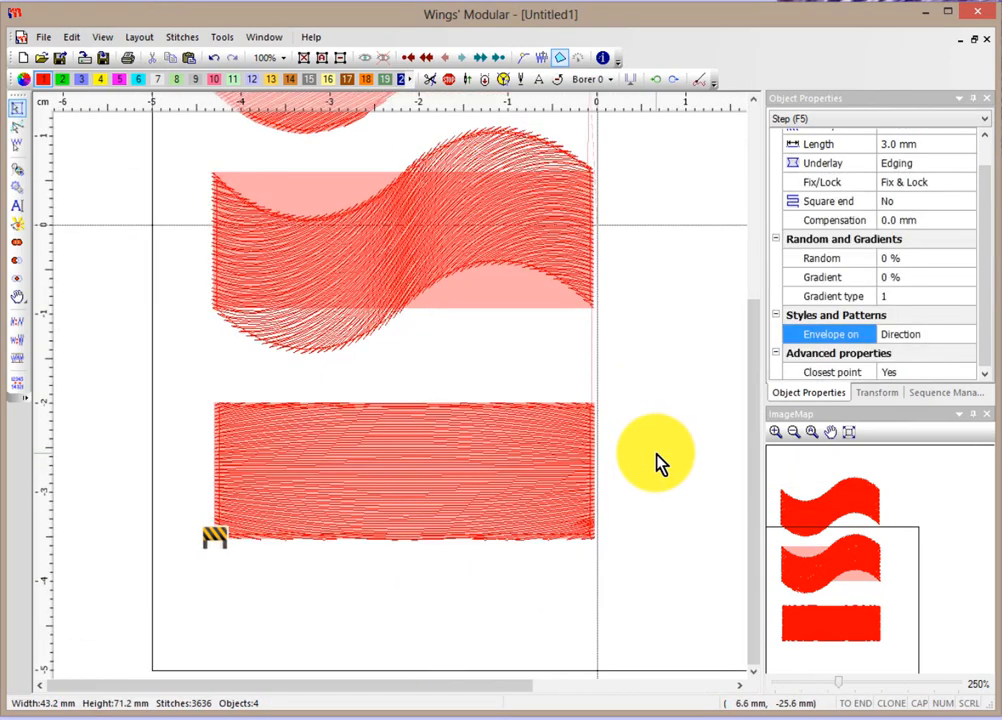
pyautogui.scroll(1, 655, 462)
pyautogui.scroll(-1, 655, 462)
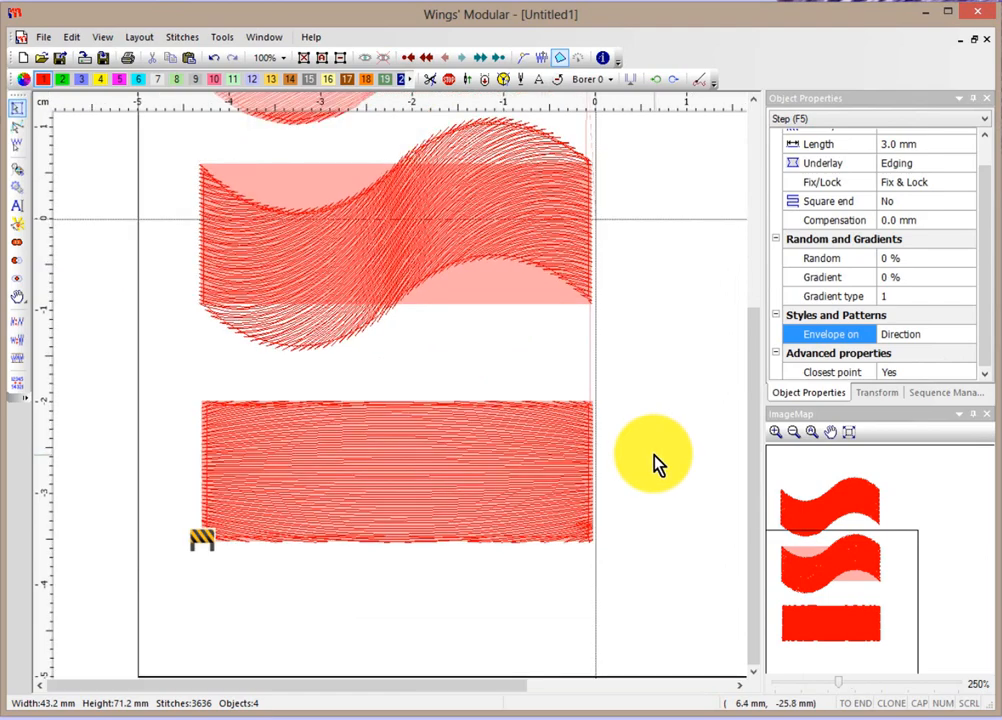
pyautogui.click(403, 467)
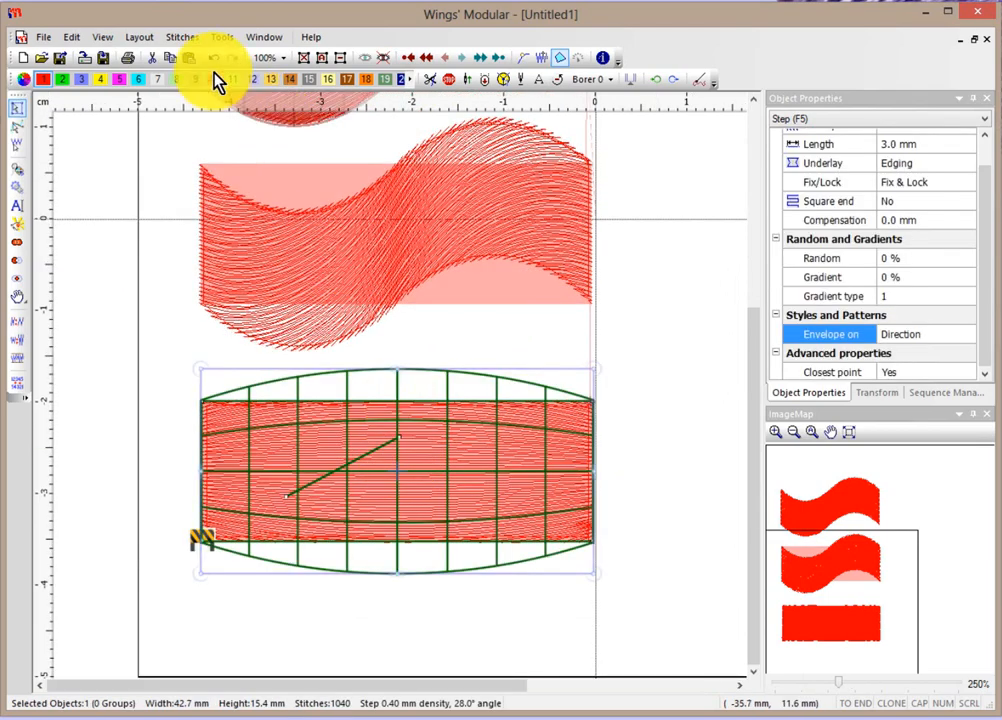
pyautogui.click(171, 60)
pyautogui.click(191, 60)
pyautogui.scroll(-2, 661, 437)
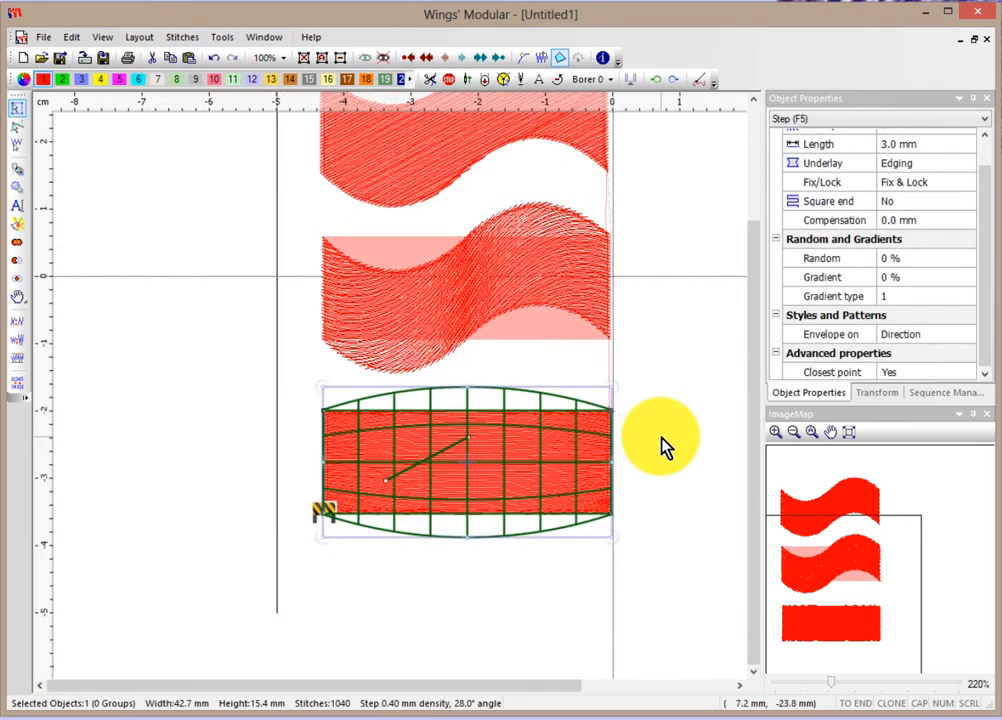
pyautogui.scroll(-2, 660, 450)
pyautogui.moveTo(624, 698); pyautogui.dragTo(706, 698)
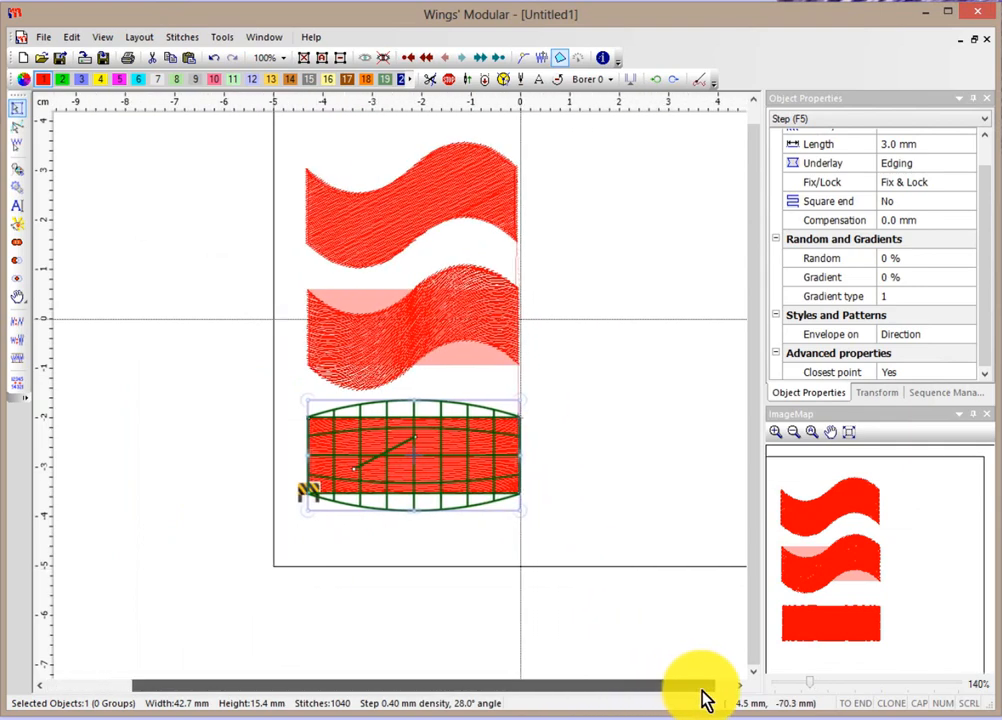
pyautogui.moveTo(452, 465); pyautogui.dragTo(666, 450)
# Step: Delete the envelope from the right-hand copy of the rectangle and deselect it
pyautogui.rightClick(666, 448)
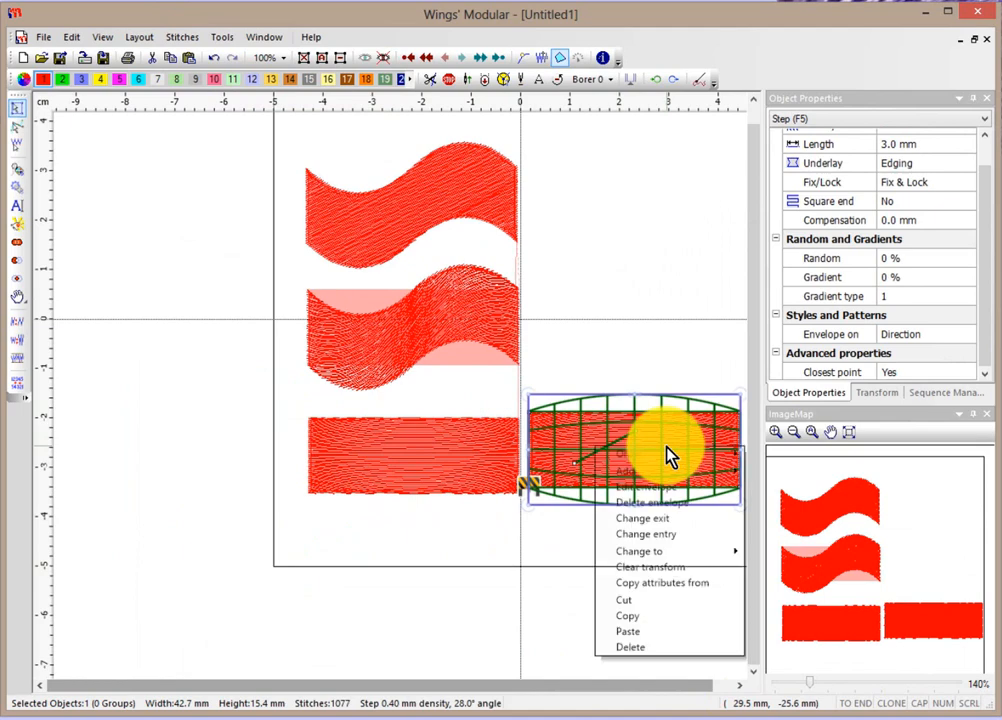
pyautogui.click(673, 503)
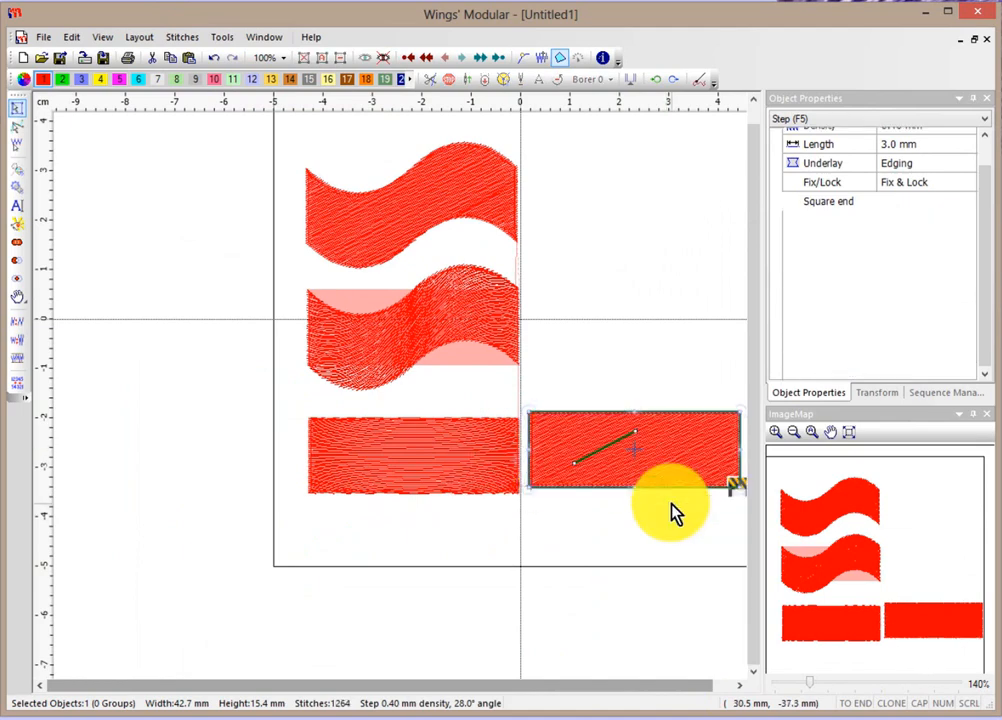
pyautogui.click(740, 685)
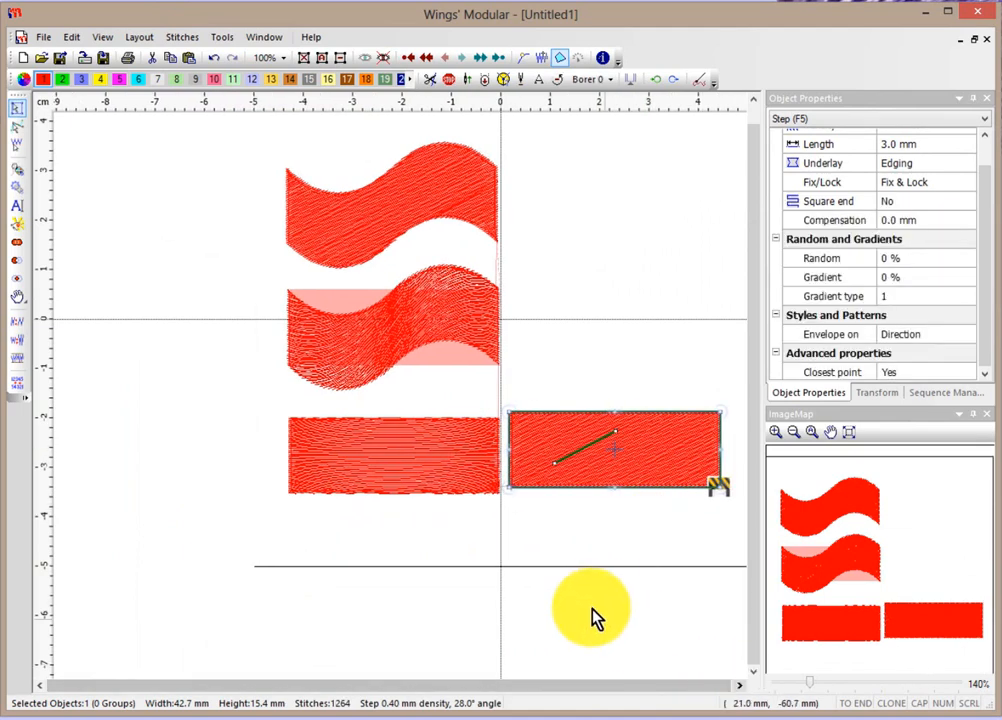
pyautogui.click(581, 551)
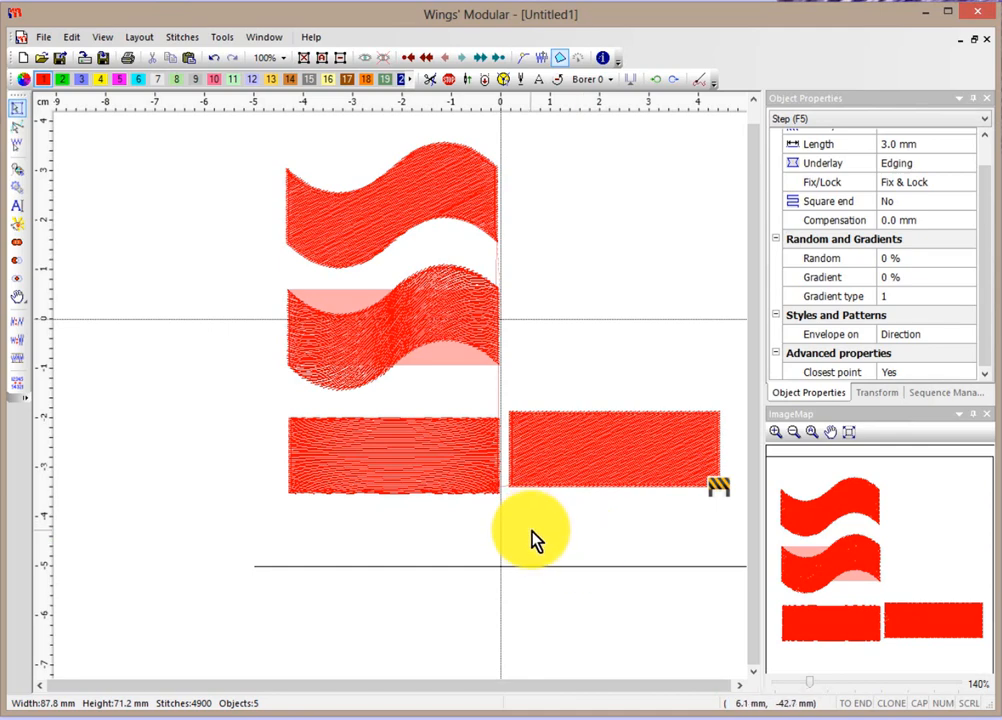
# Step: Add the simple rectangular envelope to the right-hand copy, then deselect it
pyautogui.scroll(3, 495, 484)
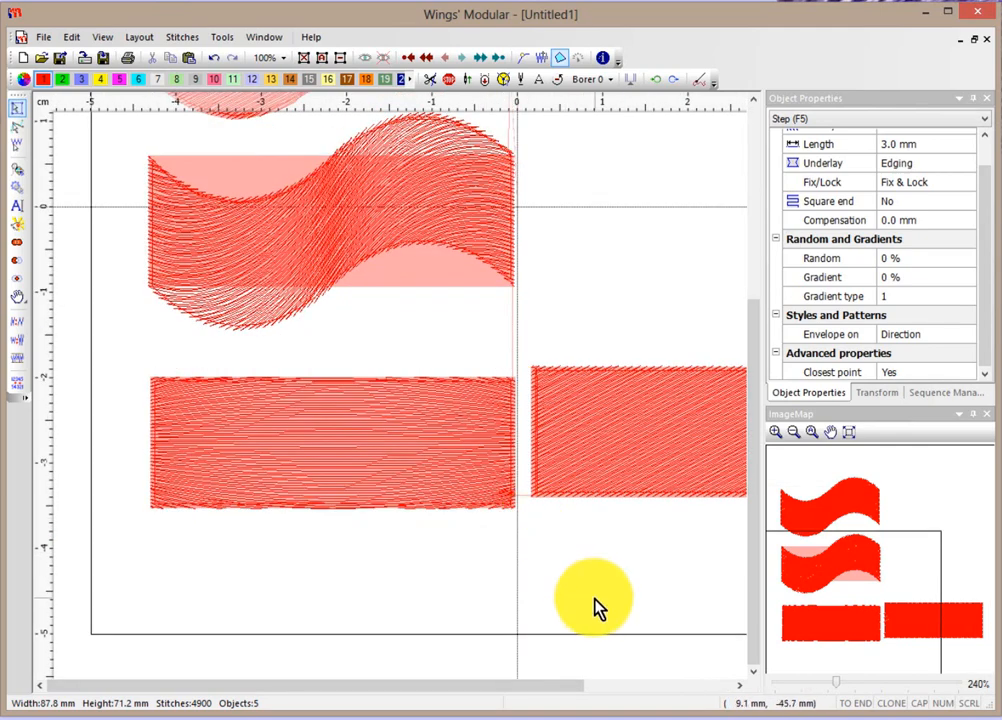
pyautogui.scroll(-2, 597, 605)
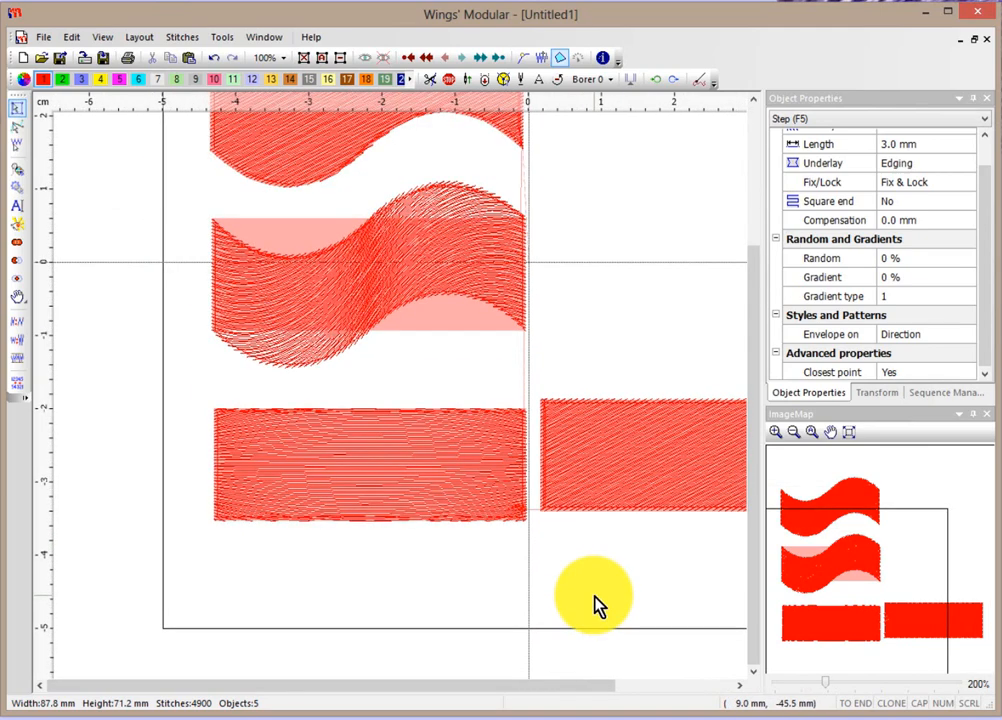
pyautogui.moveTo(575, 688); pyautogui.dragTo(696, 696)
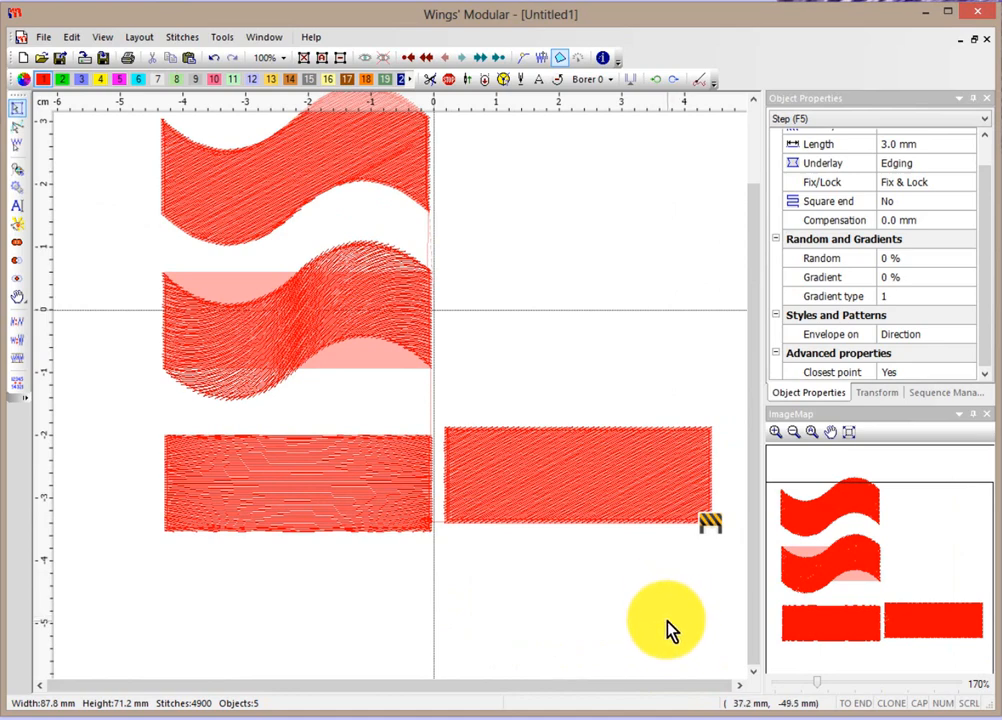
pyautogui.click(590, 467)
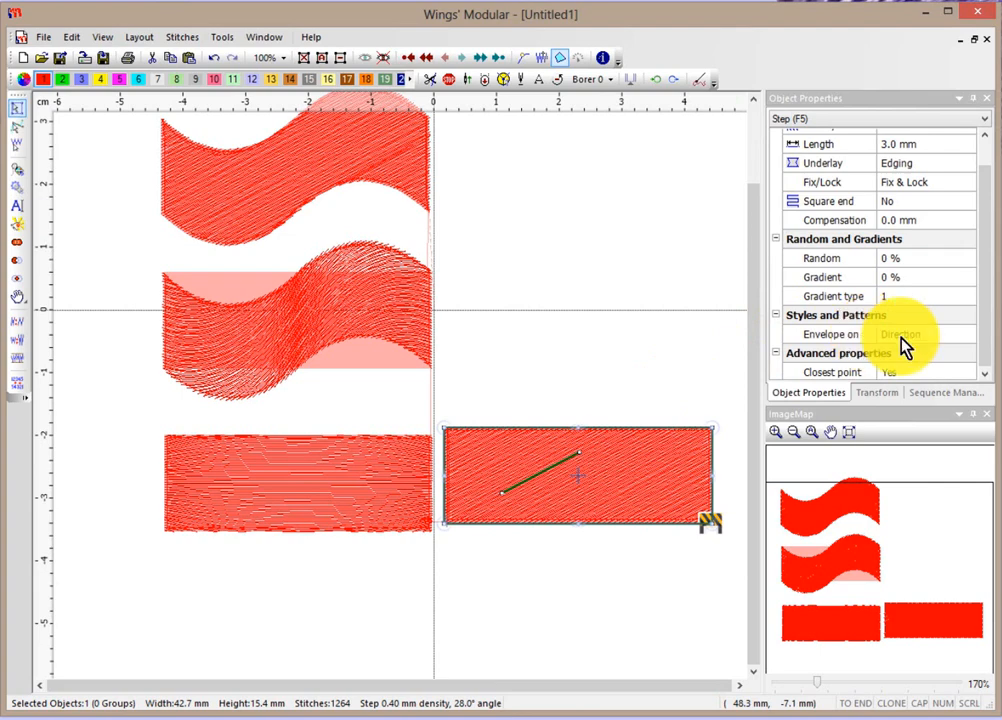
pyautogui.rightClick(616, 460)
pyautogui.moveTo(626, 480)
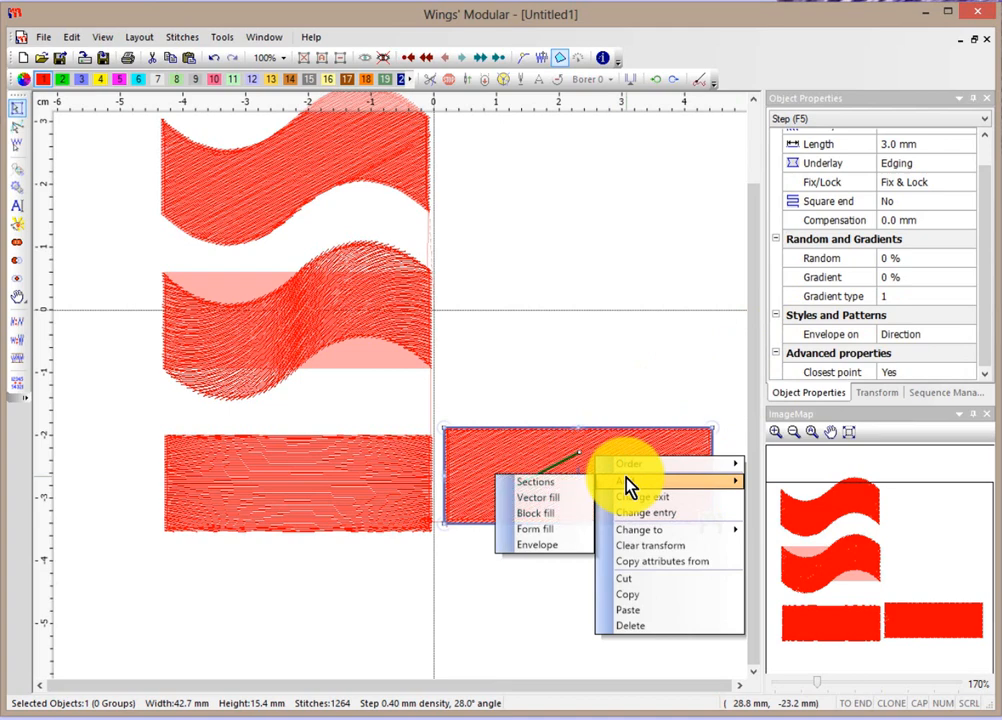
pyautogui.click(537, 545)
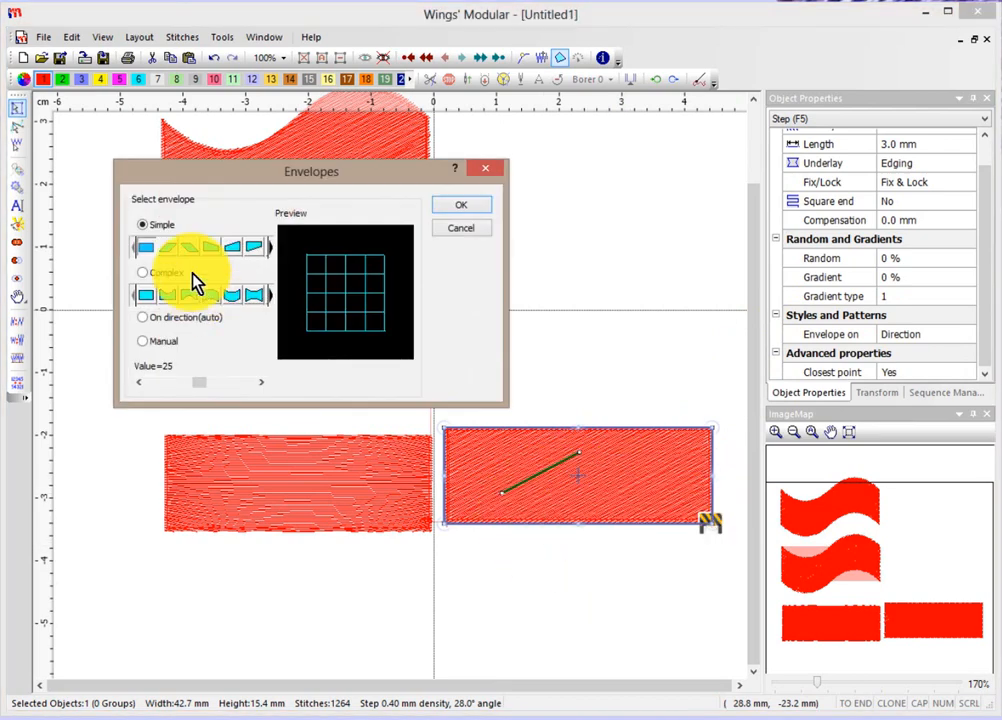
pyautogui.click(145, 250)
pyautogui.click(460, 207)
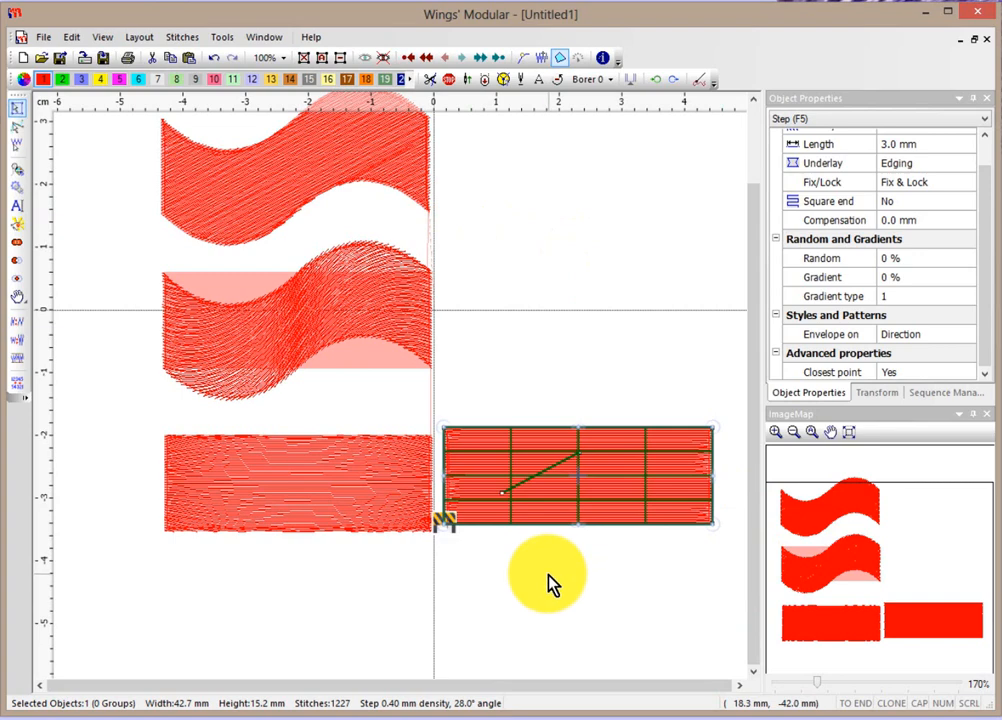
pyautogui.scroll(1, 547, 585)
pyautogui.moveTo(682, 689); pyautogui.dragTo(700, 691)
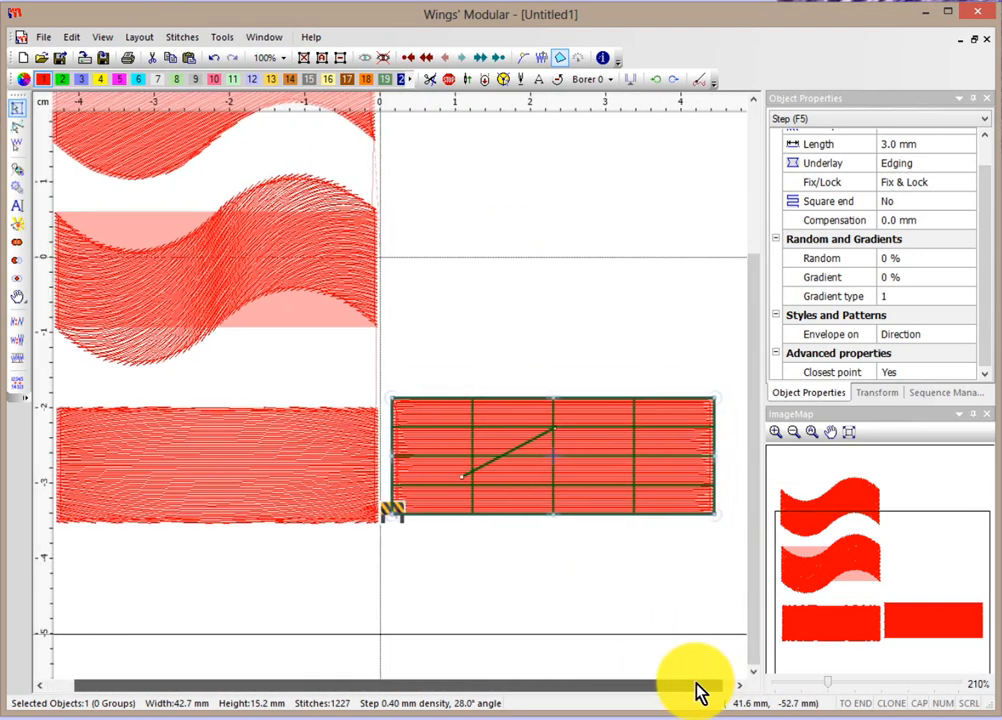
pyautogui.click(684, 350)
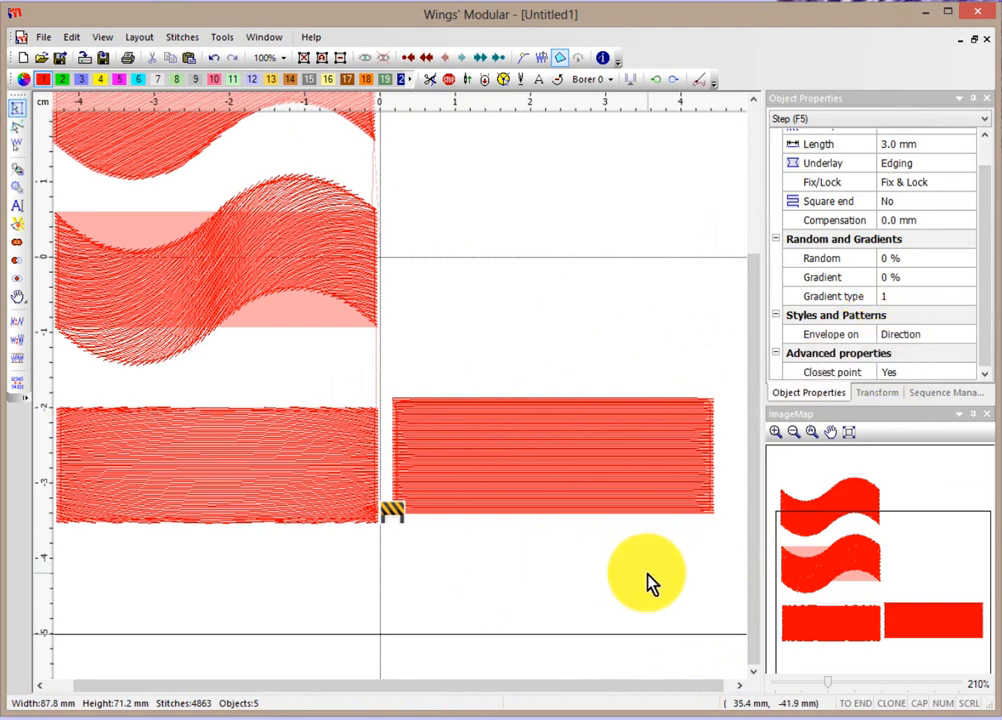
# Step: Undo and redo the copy's envelope to compare its stitch direction without and with the envelope
pyautogui.scroll(3, 725, 452)
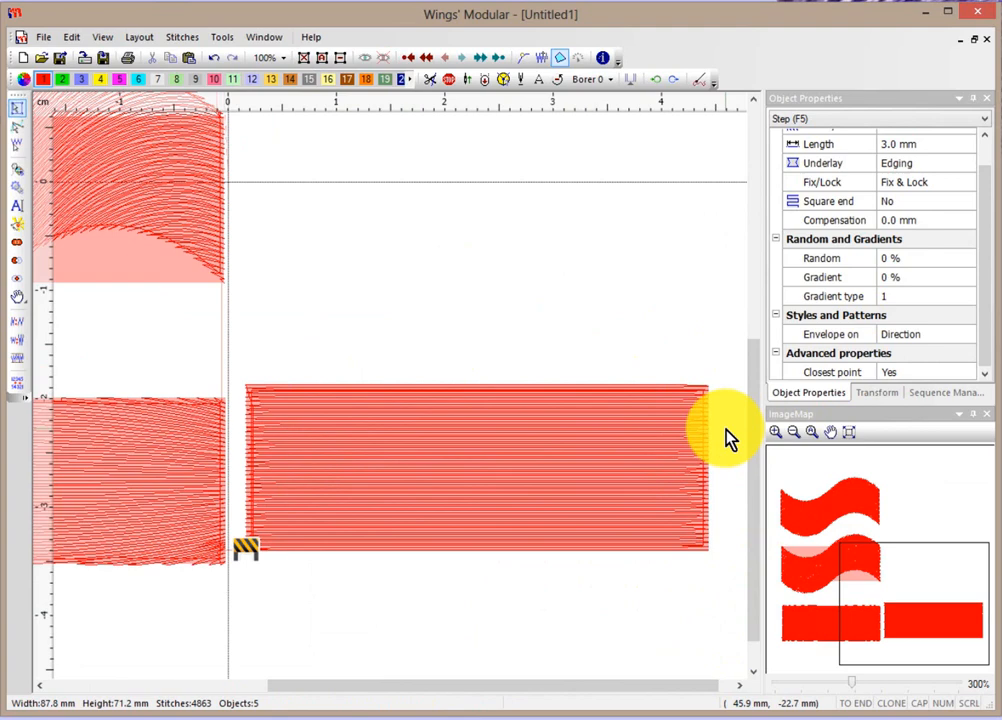
pyautogui.click(211, 58)
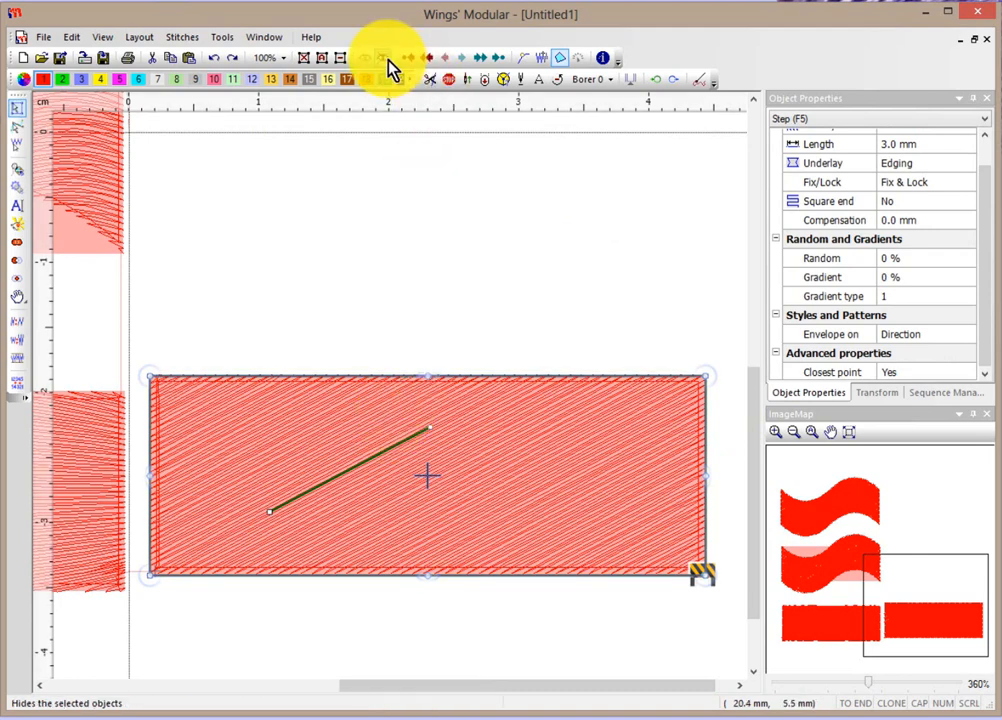
pyautogui.click(231, 58)
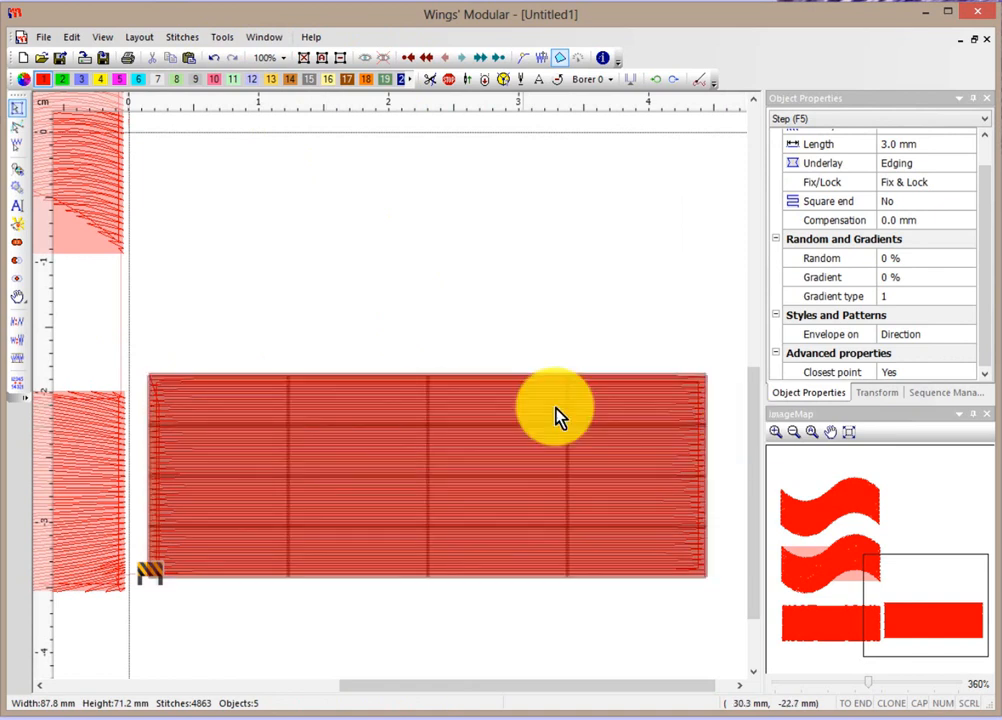
pyautogui.click(507, 283)
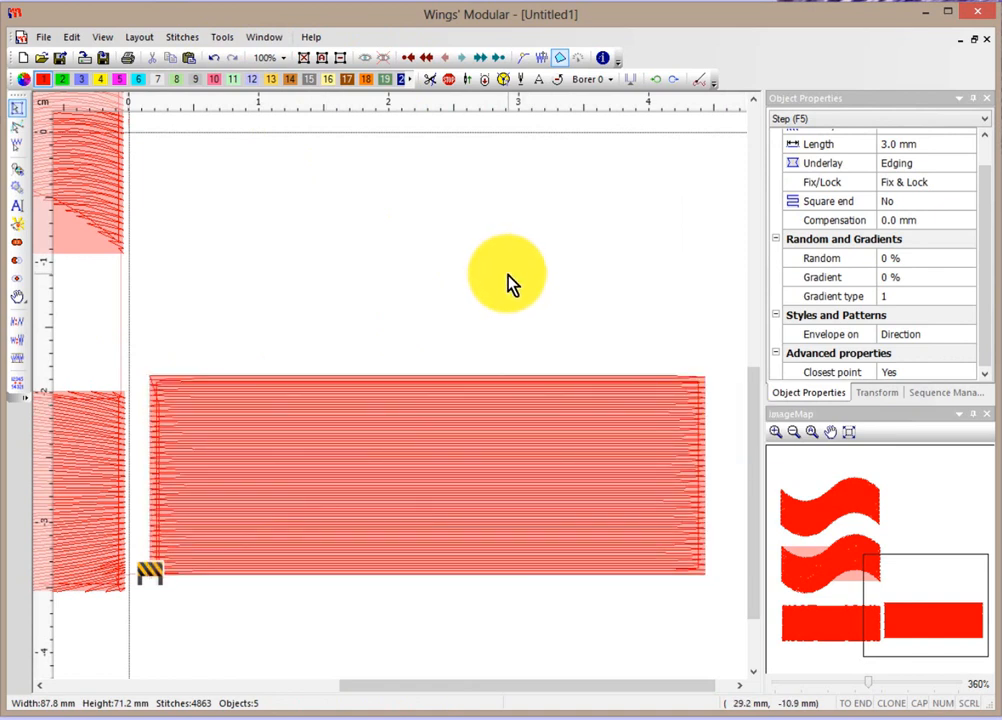
# Step: Select the copy for node editing, pull the left inner node of its envelope's upper edge down and move it back to the edge
pyautogui.click(432, 472)
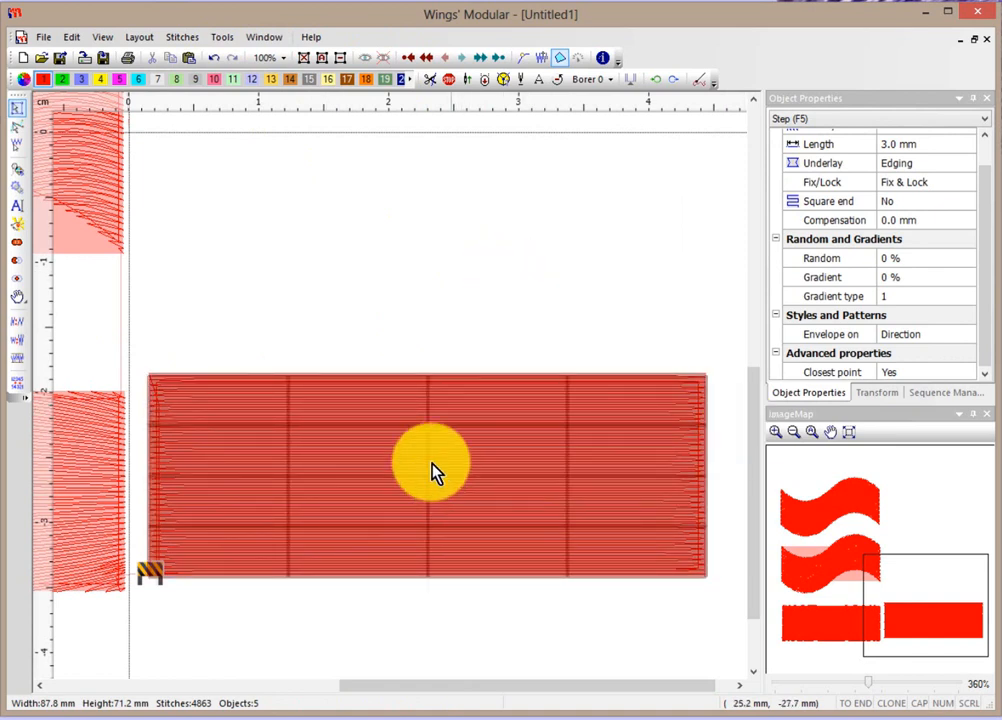
pyautogui.click(388, 462)
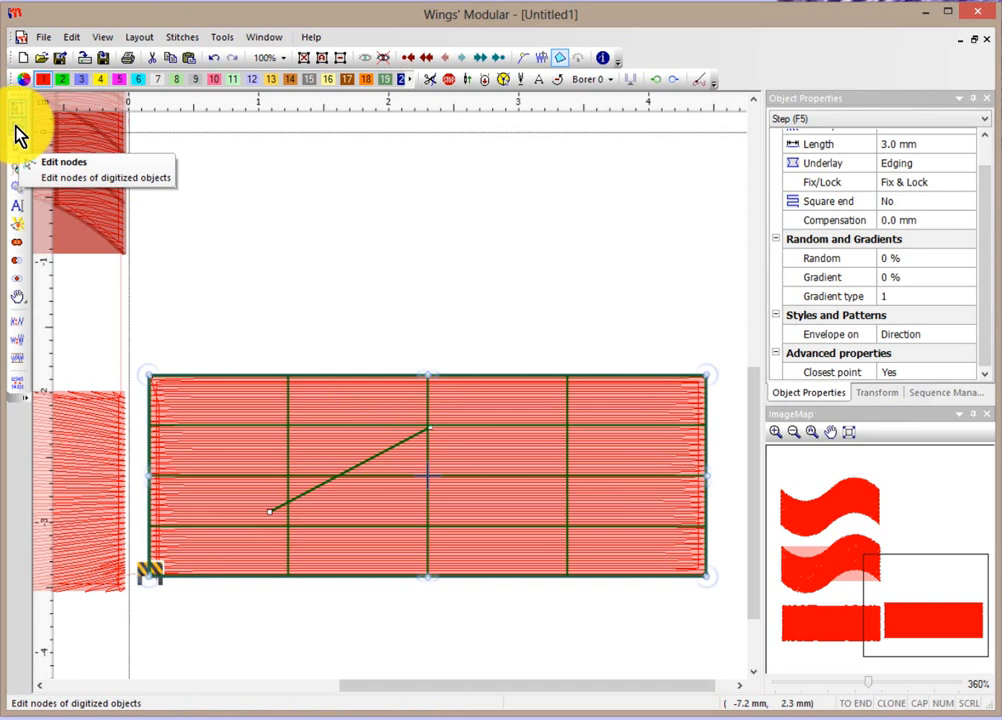
pyautogui.click(19, 136)
pyautogui.click(17, 126)
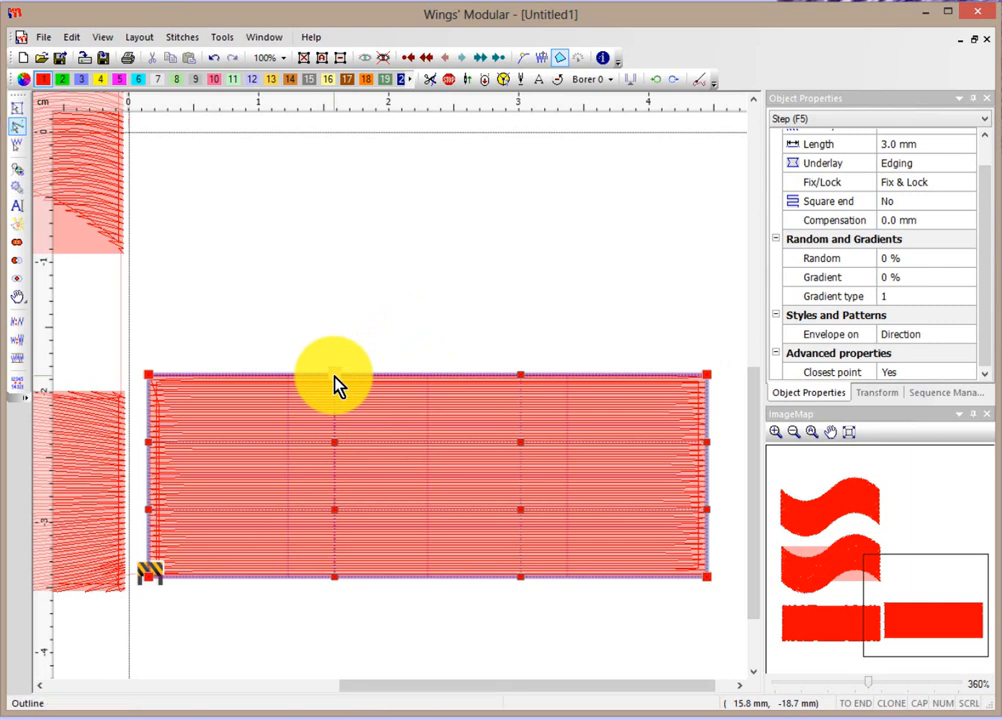
pyautogui.moveTo(334, 379)
pyautogui.mouseDown()
pyautogui.moveTo(335, 358)
pyautogui.moveTo(358, 358)
pyautogui.moveTo(334, 352)
pyautogui.moveTo(332, 404)
pyautogui.mouseUp()
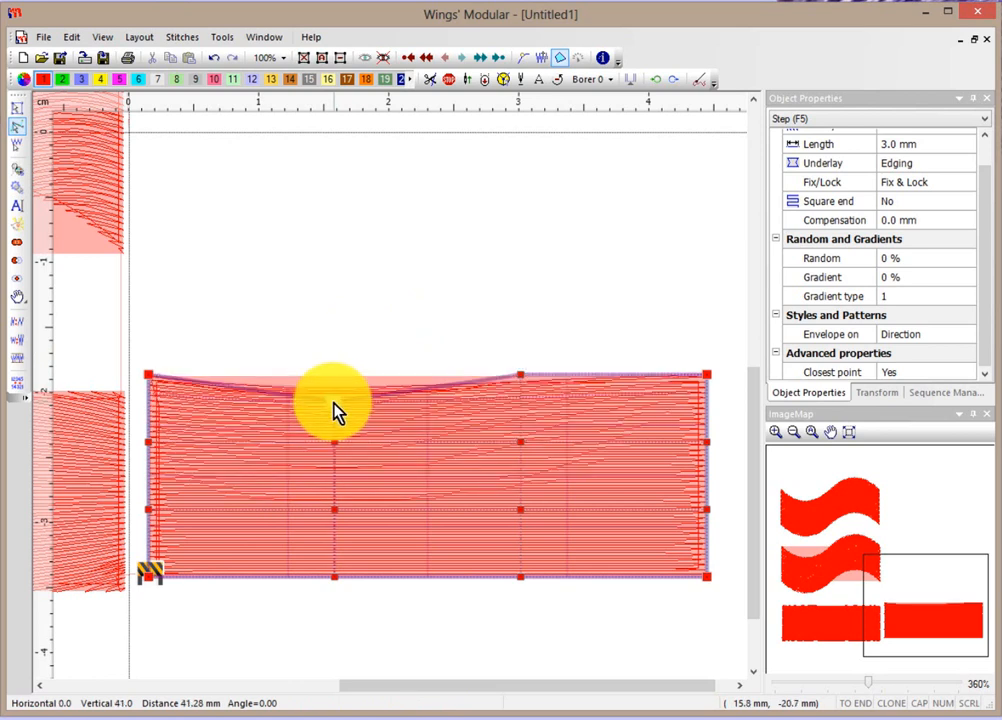
pyautogui.moveTo(333, 403); pyautogui.dragTo(333, 377)
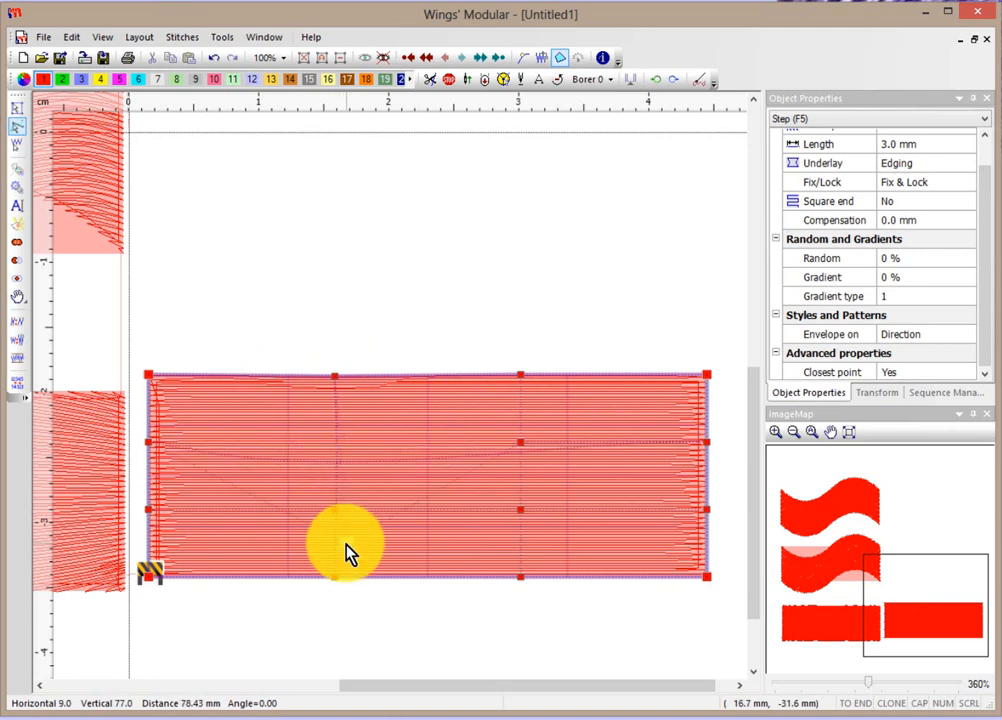
# Step: Move the envelope's upper-left interior node down near the bottom edge and the lower-left interior node up near the top edge, then deselect
pyautogui.click(331, 566)
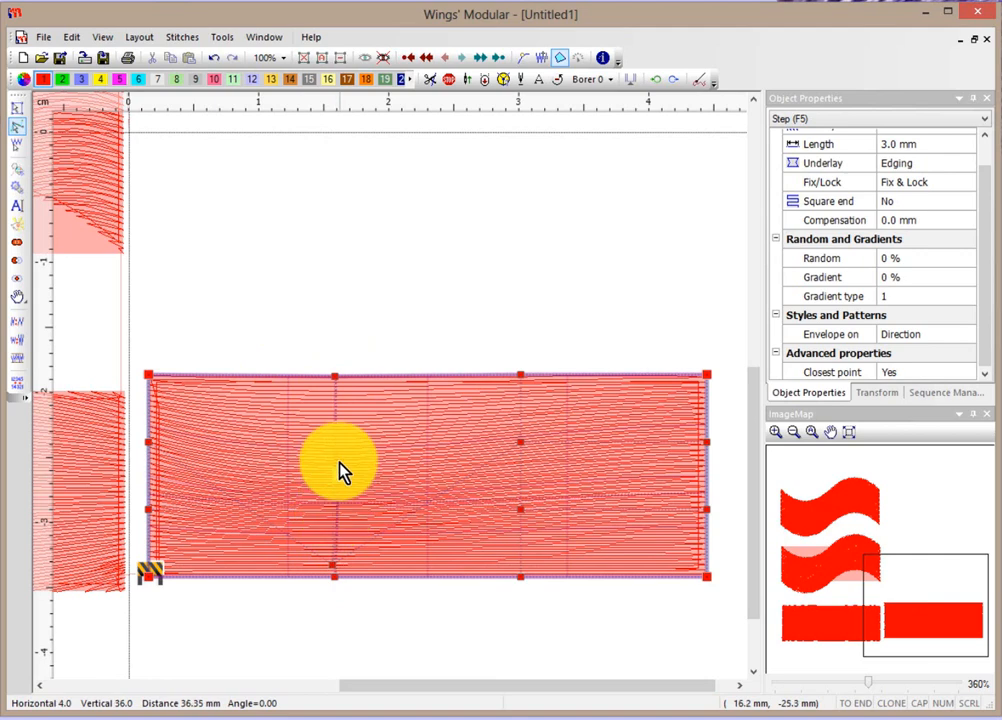
pyautogui.click(336, 395)
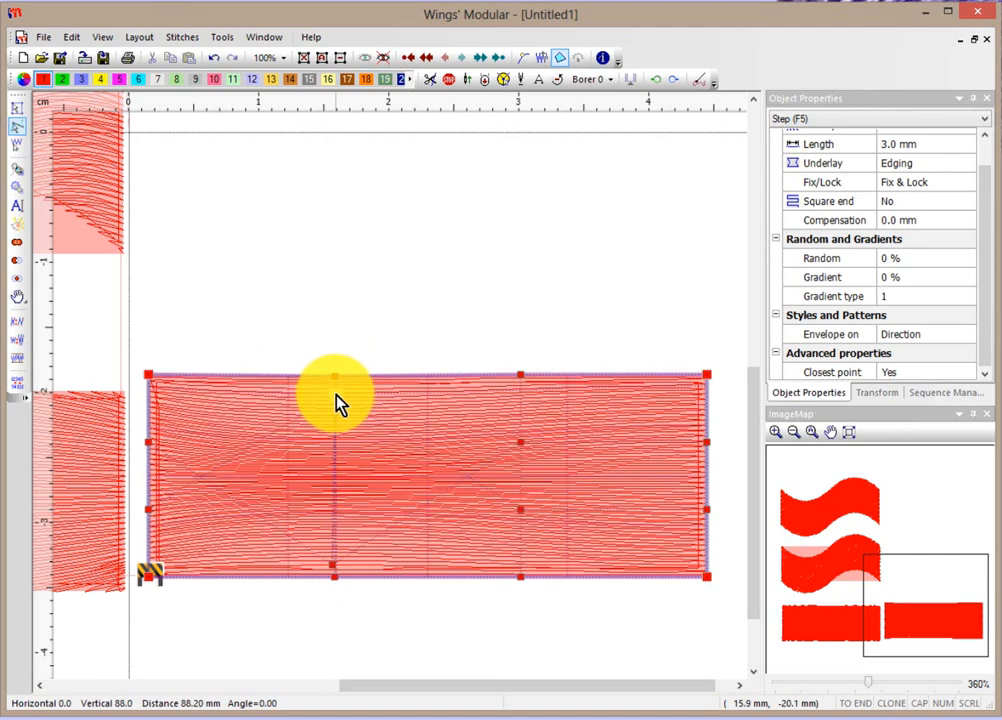
pyautogui.click(343, 631)
# Step: Move the envelope's lower-right interior node up near the top edge and the upper-right one down near the bottom edge, then deselect the rectangle
pyautogui.scroll(2, 320, 333)
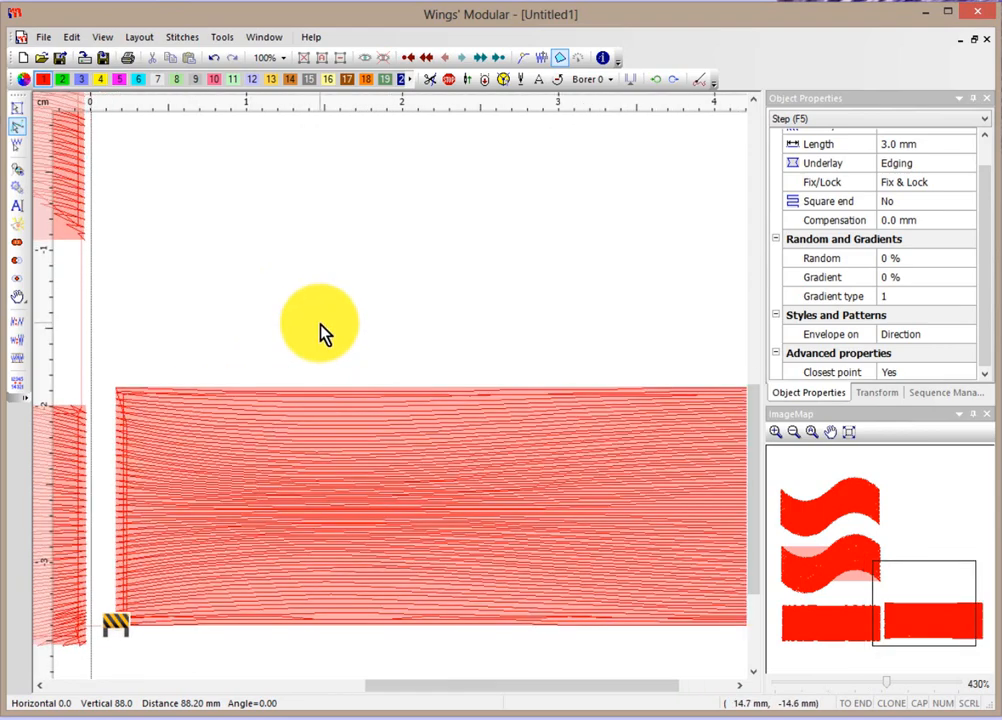
pyautogui.moveTo(755, 460); pyautogui.dragTo(754, 512)
pyautogui.scroll(2, 416, 503)
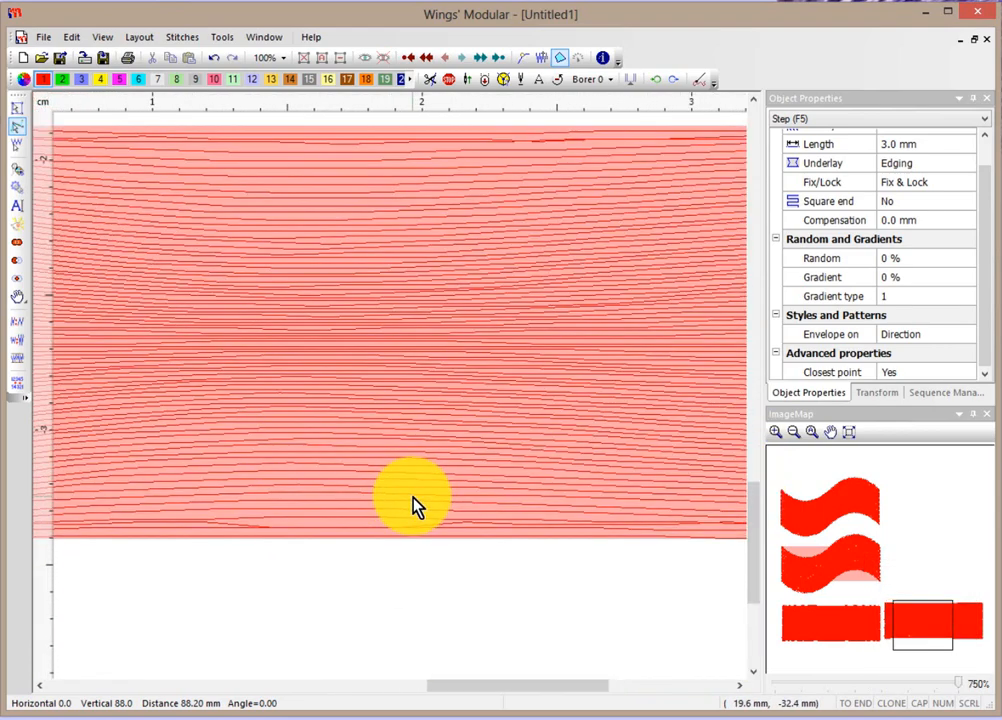
pyautogui.scroll(-2, 416, 503)
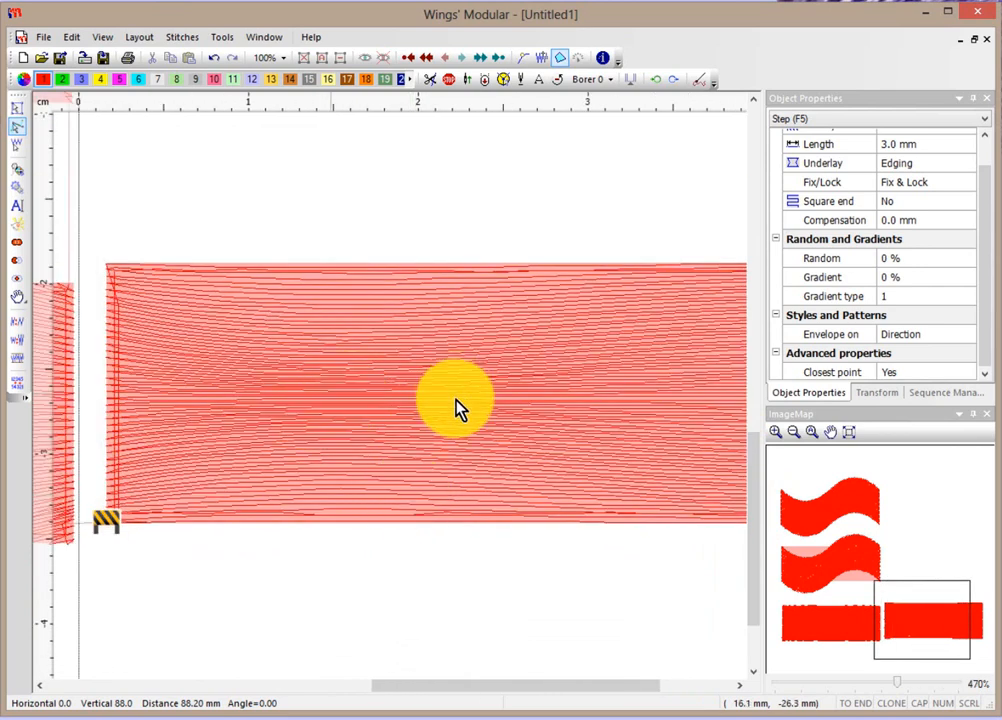
pyautogui.click(476, 362)
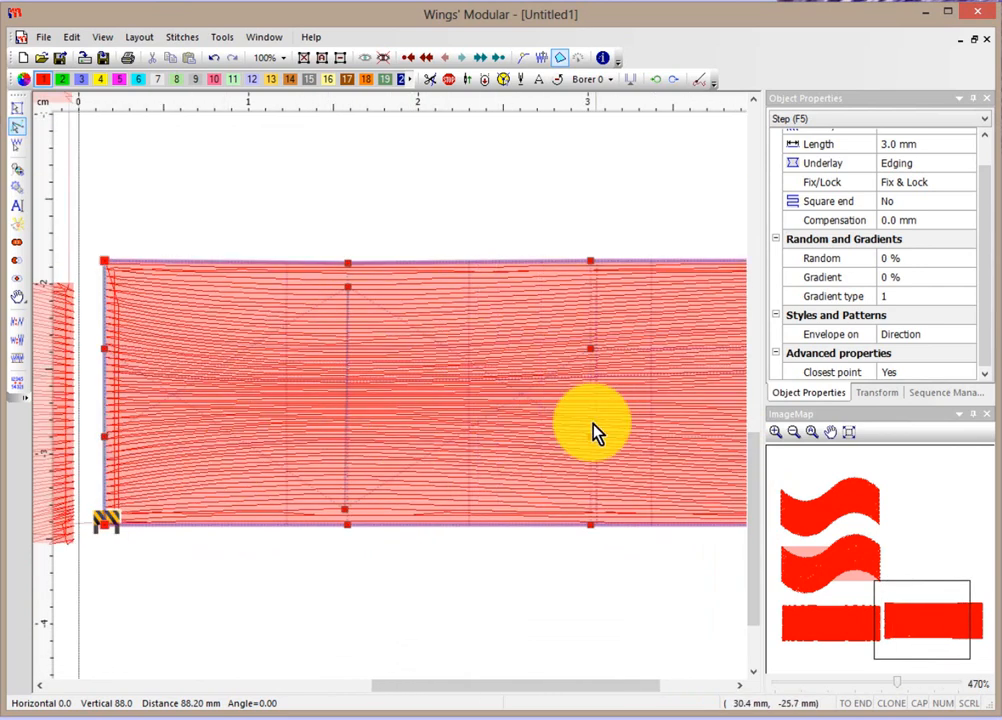
pyautogui.moveTo(592, 345); pyautogui.dragTo(593, 270)
pyautogui.moveTo(591, 351); pyautogui.dragTo(592, 520)
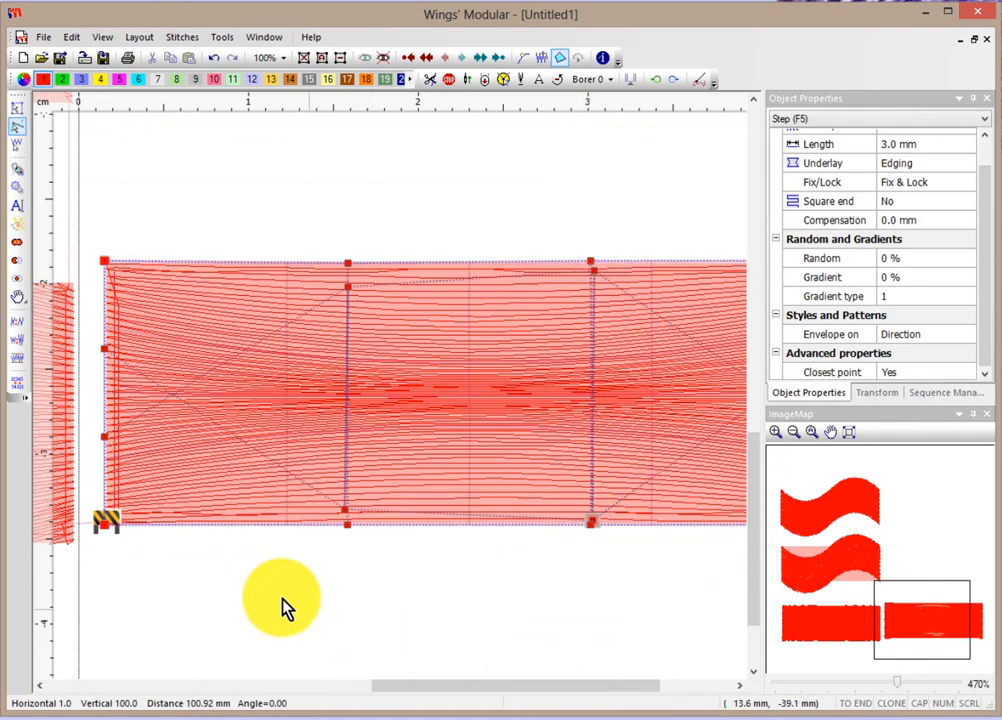
pyautogui.click(20, 104)
pyautogui.click(380, 183)
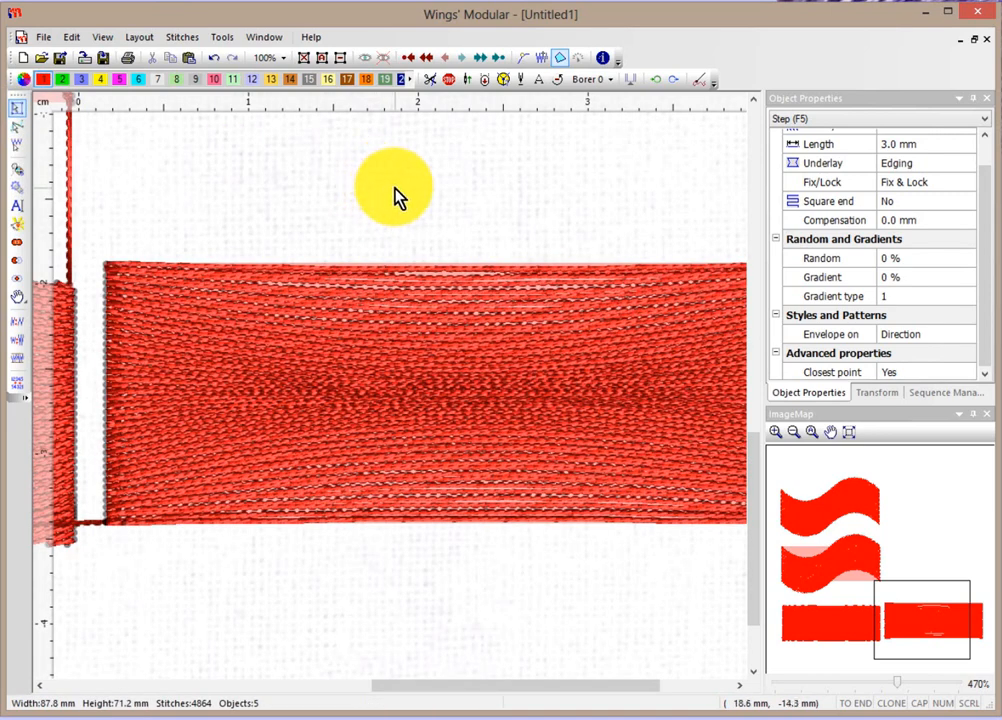
pyautogui.scroll(-1, 396, 197)
pyautogui.scroll(-1, 396, 197)
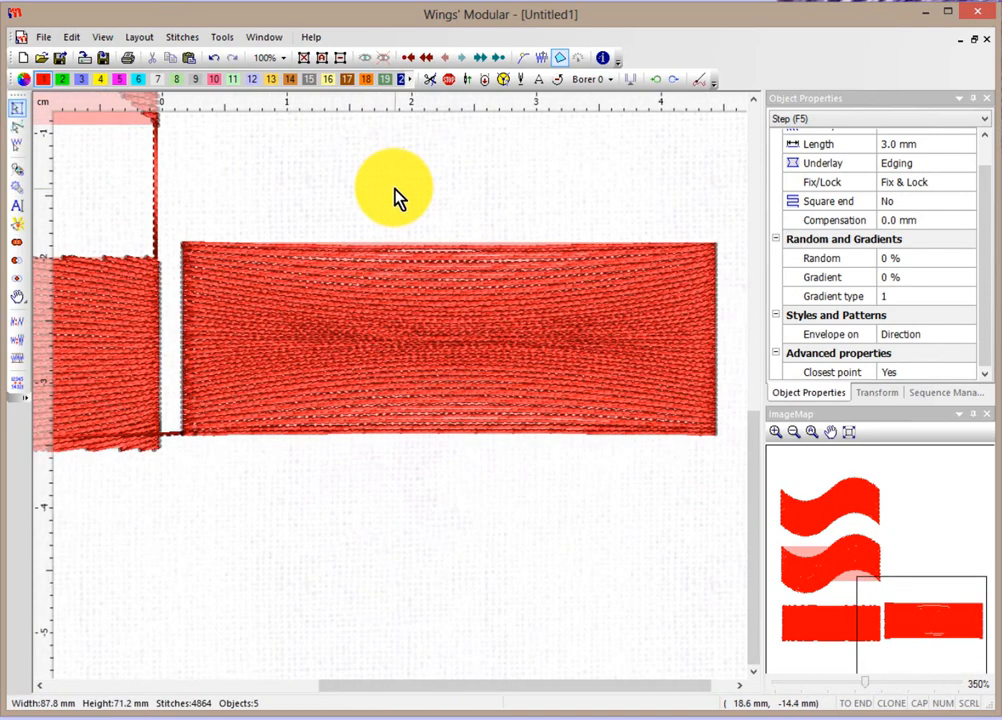
pyautogui.click(456, 364)
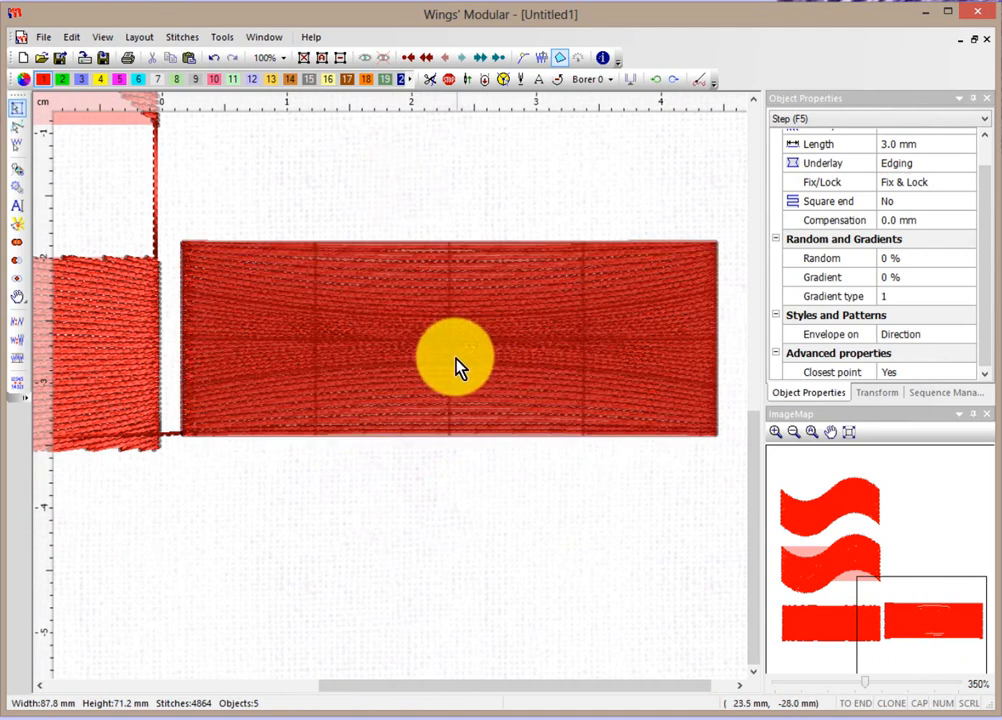
pyautogui.click(490, 533)
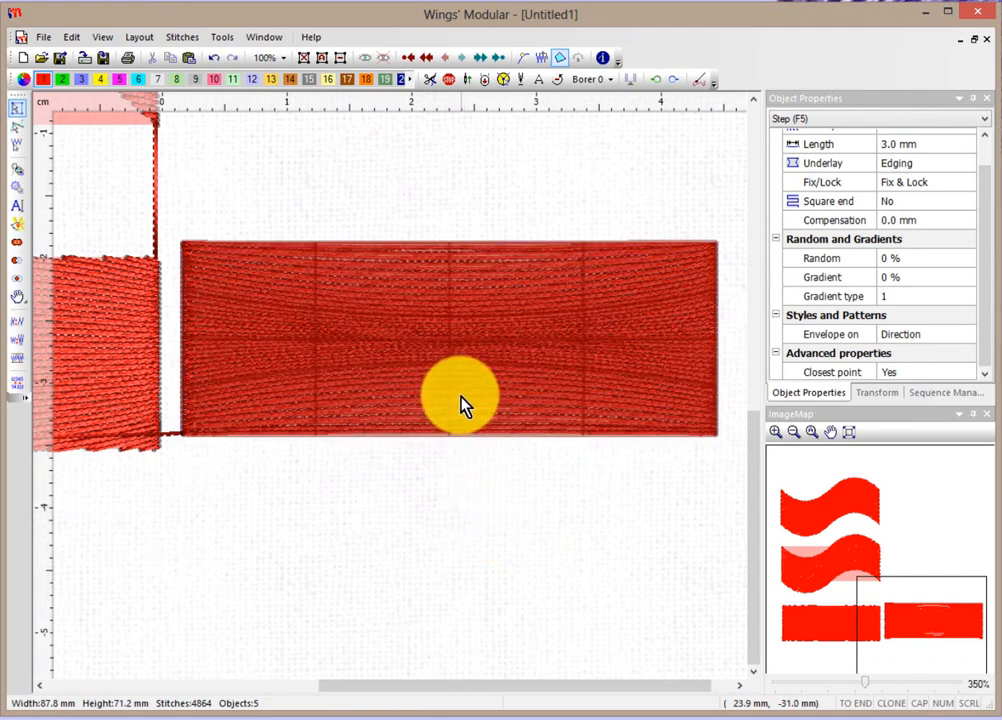
pyautogui.scroll(-1, 471, 533)
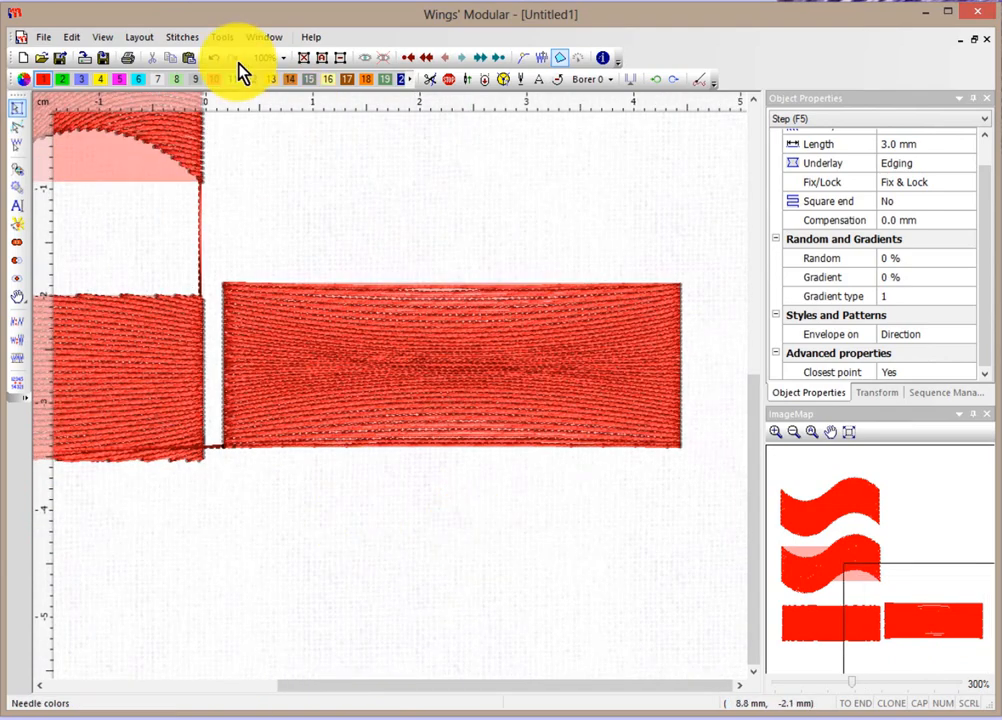
# Step: Paste another copy of the barrel-enveloped rectangle, place it straight below the original and delete its envelope
pyautogui.click(188, 57)
pyautogui.scroll(-3, 452, 224)
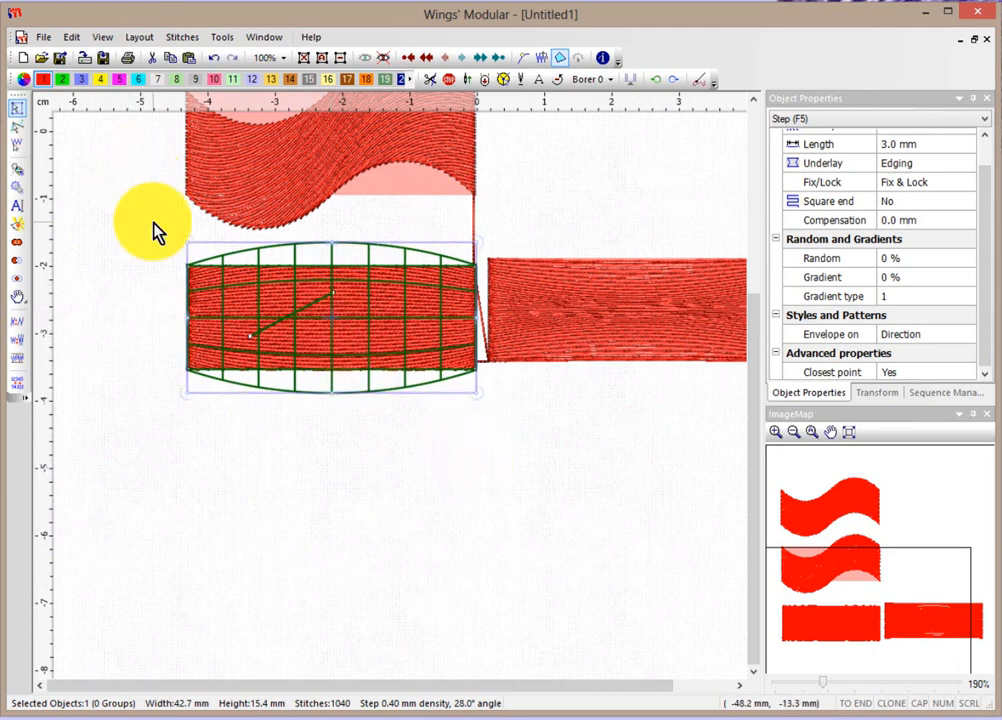
pyautogui.moveTo(351, 342); pyautogui.dragTo(351, 510)
pyautogui.rightClick(351, 510)
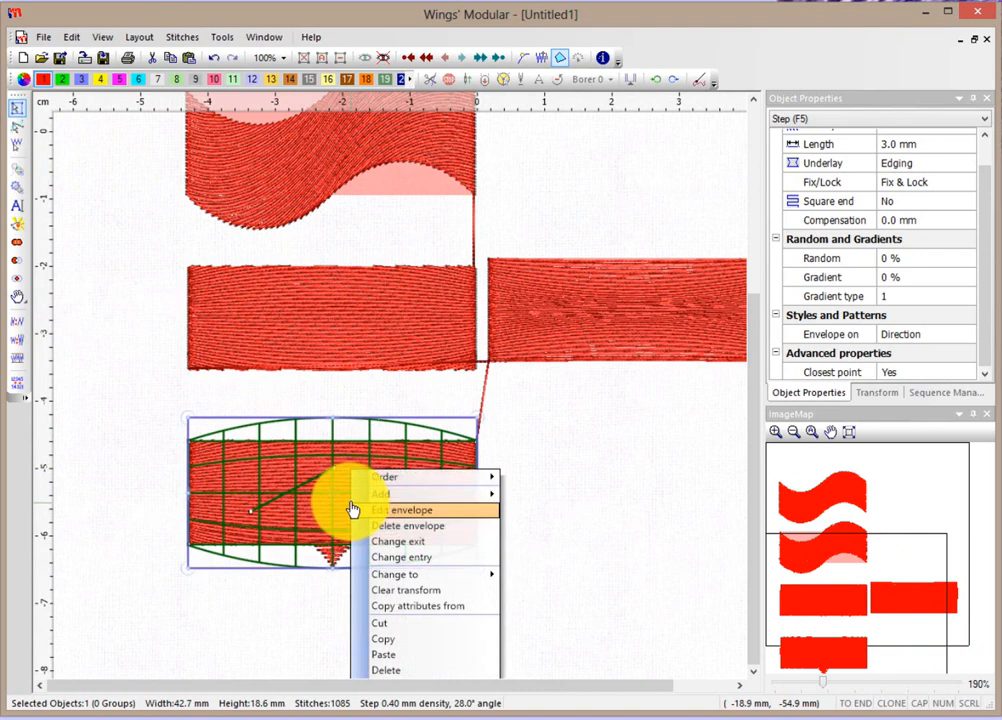
pyautogui.click(395, 526)
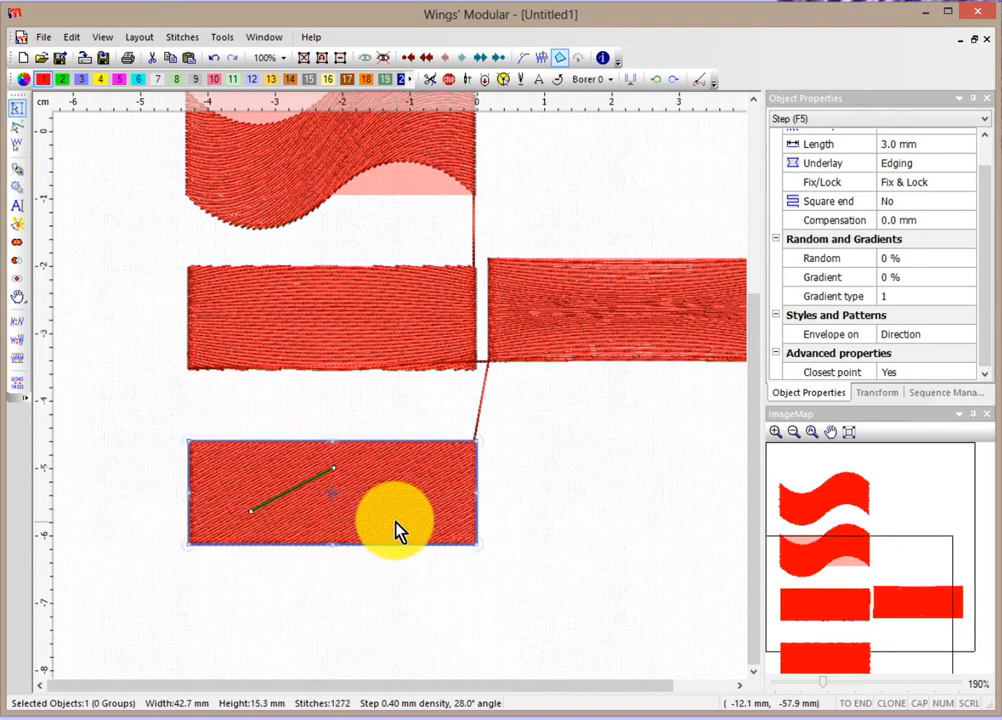
# Step: Set the copy's Envelope on to Stitches, add the complex envelope with inward-curved upper and lower edges, and deselect it
pyautogui.click(905, 338)
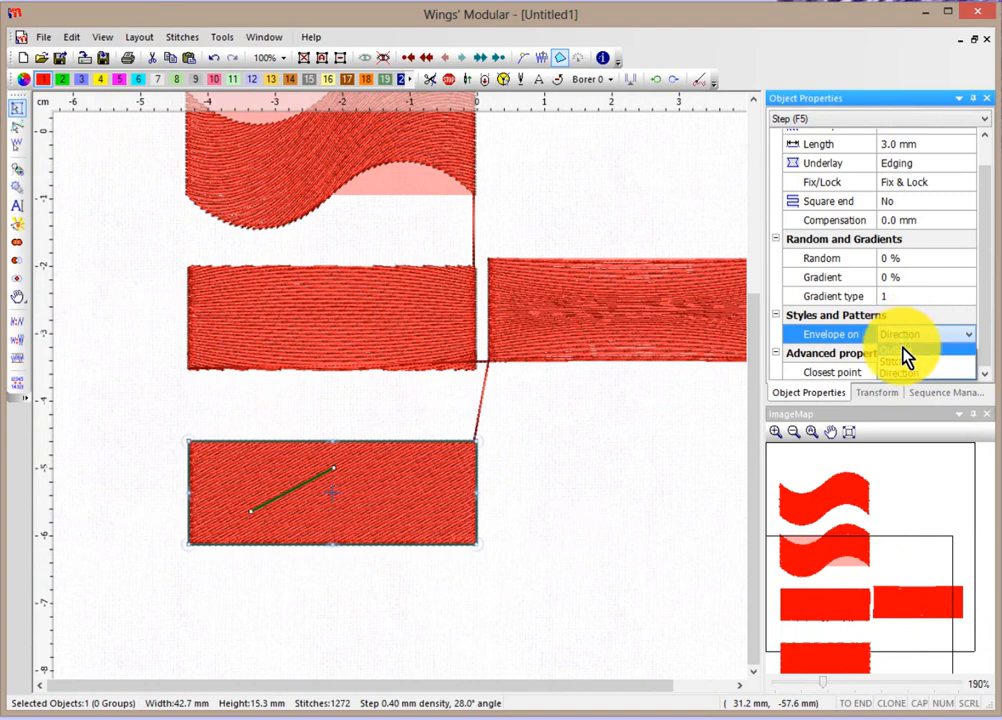
pyautogui.click(904, 363)
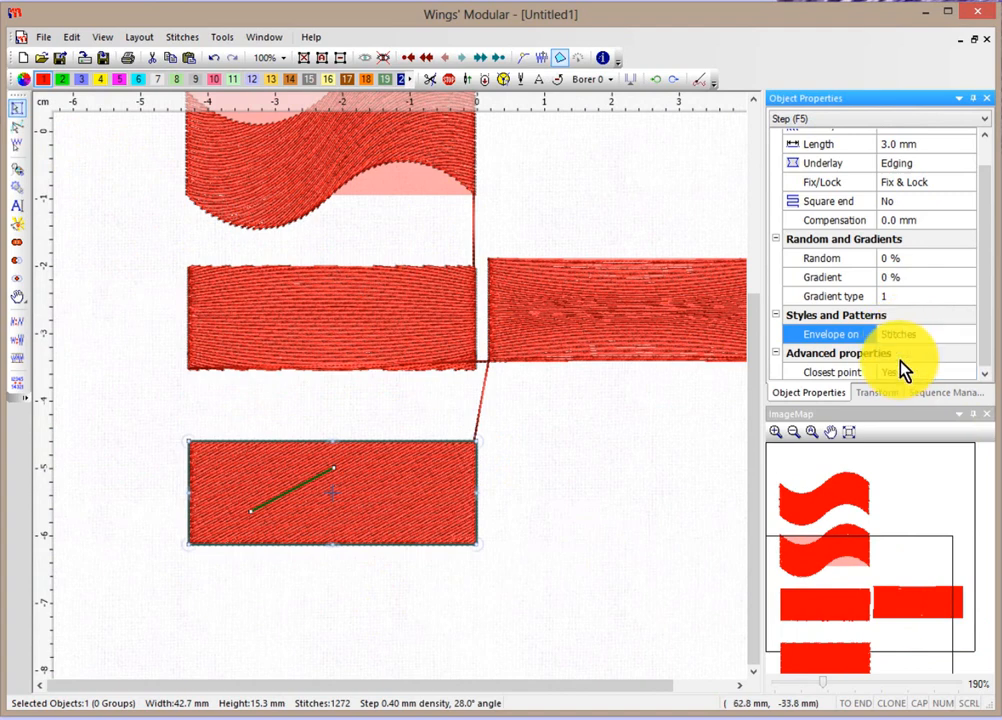
pyautogui.rightClick(394, 487)
pyautogui.moveTo(422, 507)
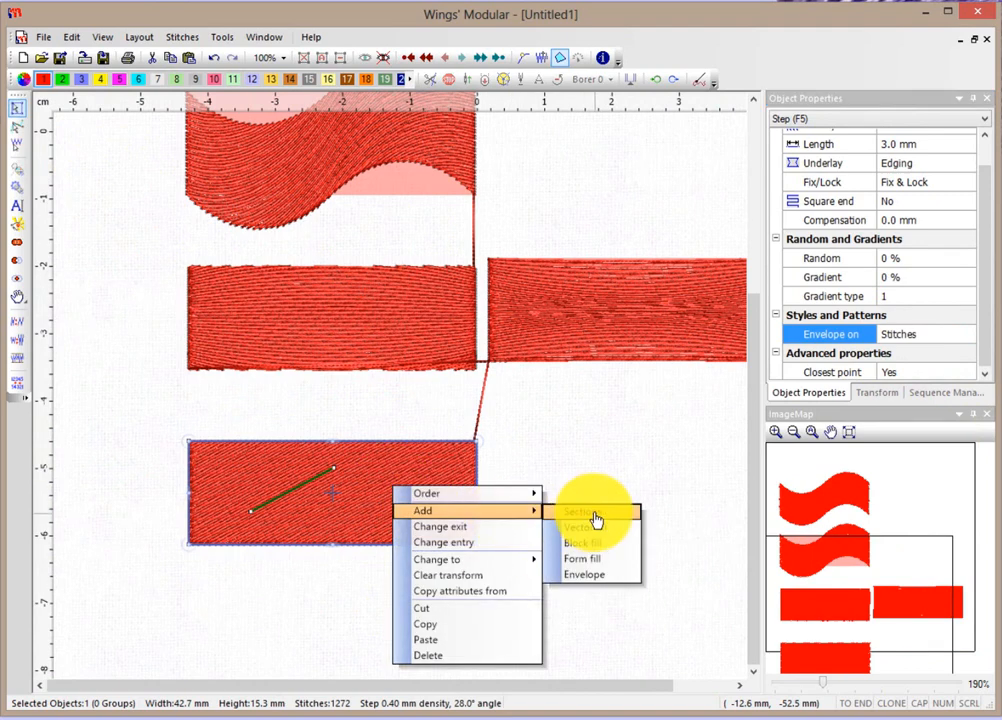
pyautogui.click(590, 575)
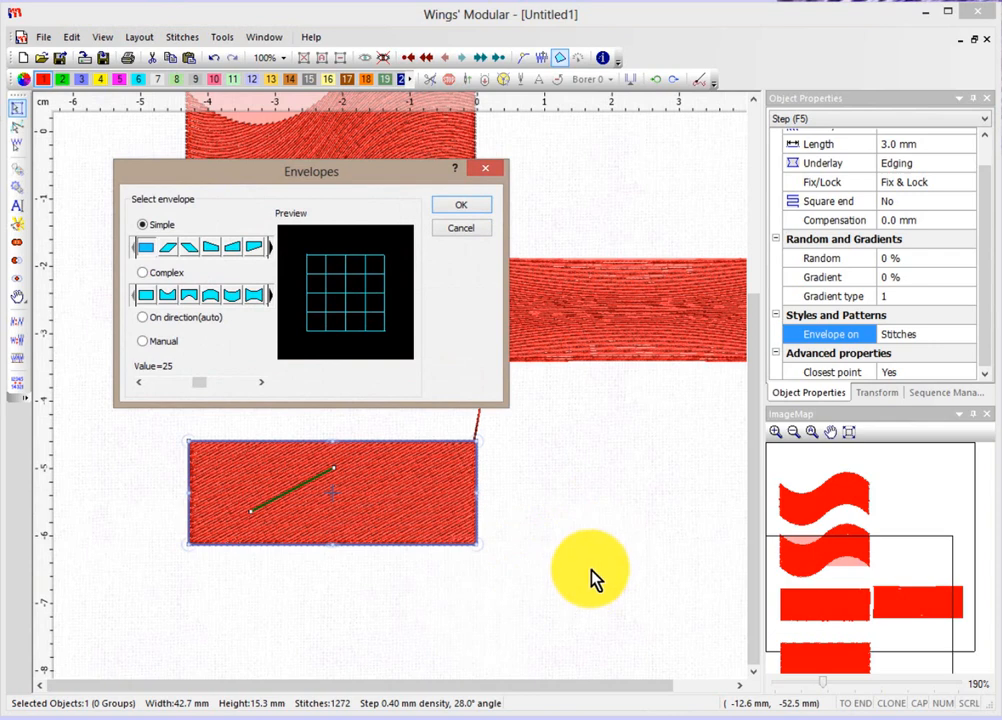
pyautogui.click(257, 305)
pyautogui.click(463, 210)
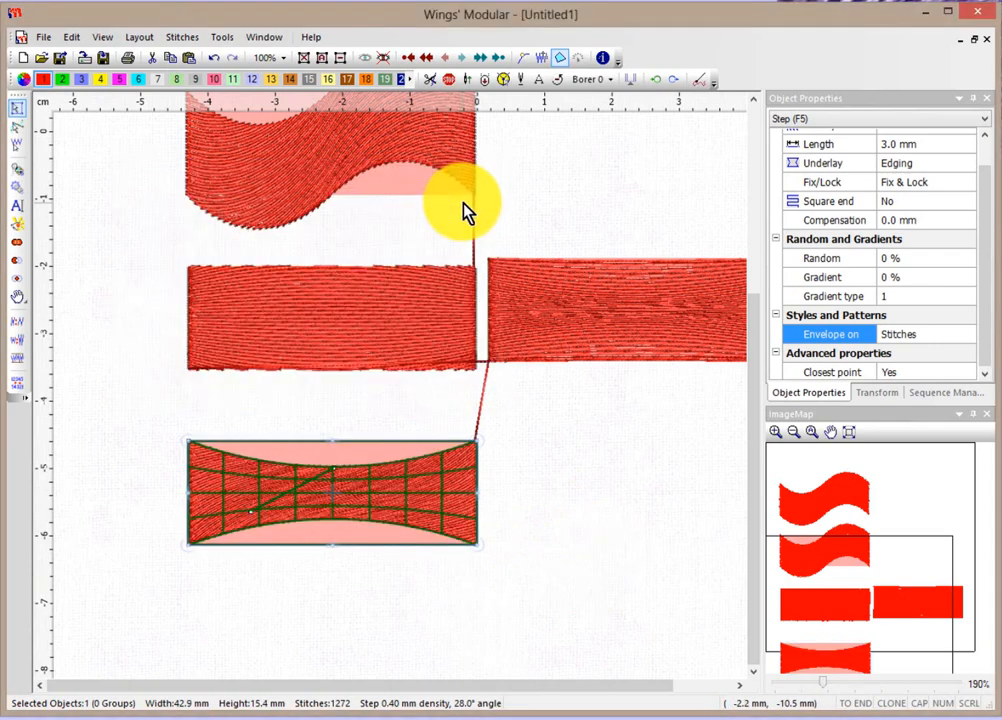
pyautogui.click(100, 490)
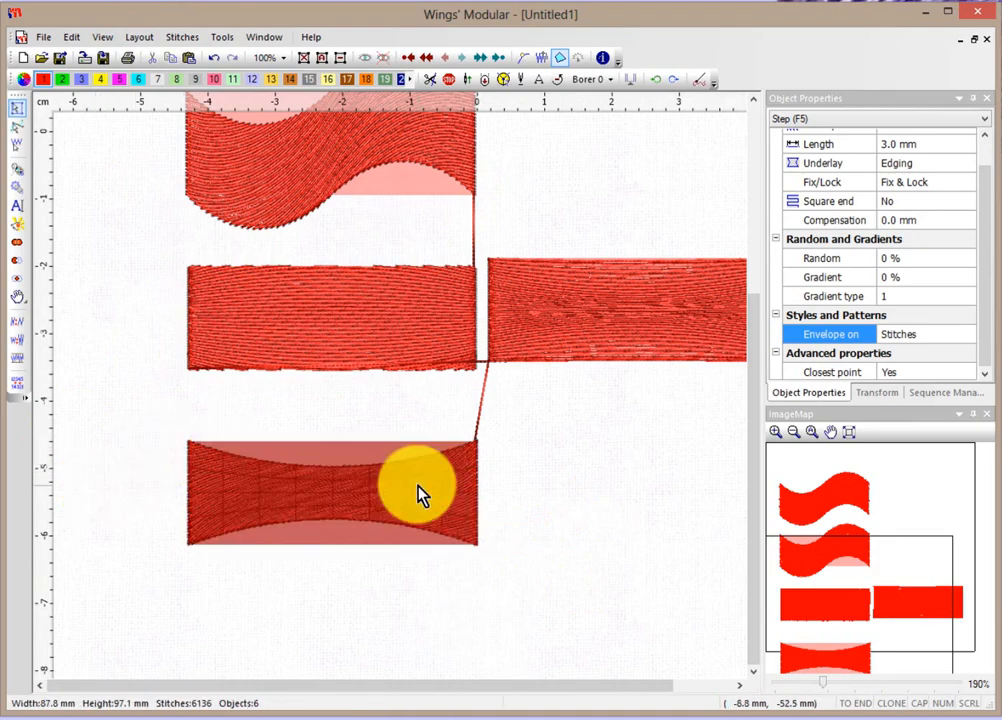
# Step: Inspect the stitches along the lowest rectangle's curved envelope edges close up and select that rectangle
pyautogui.scroll(4, 143, 512)
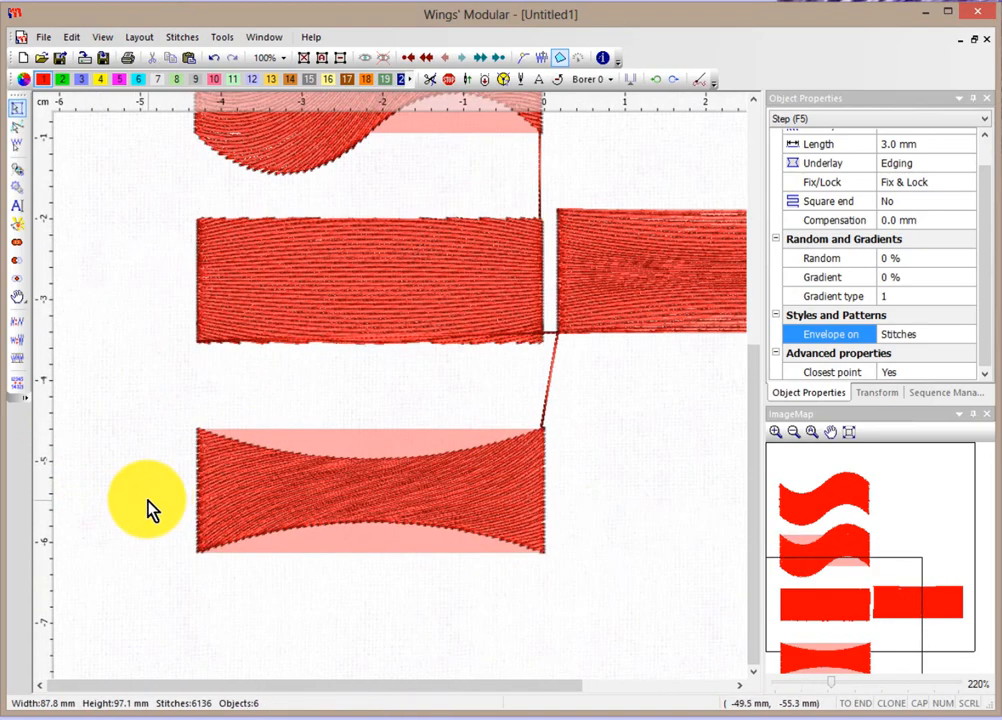
pyautogui.scroll(1, 140, 490)
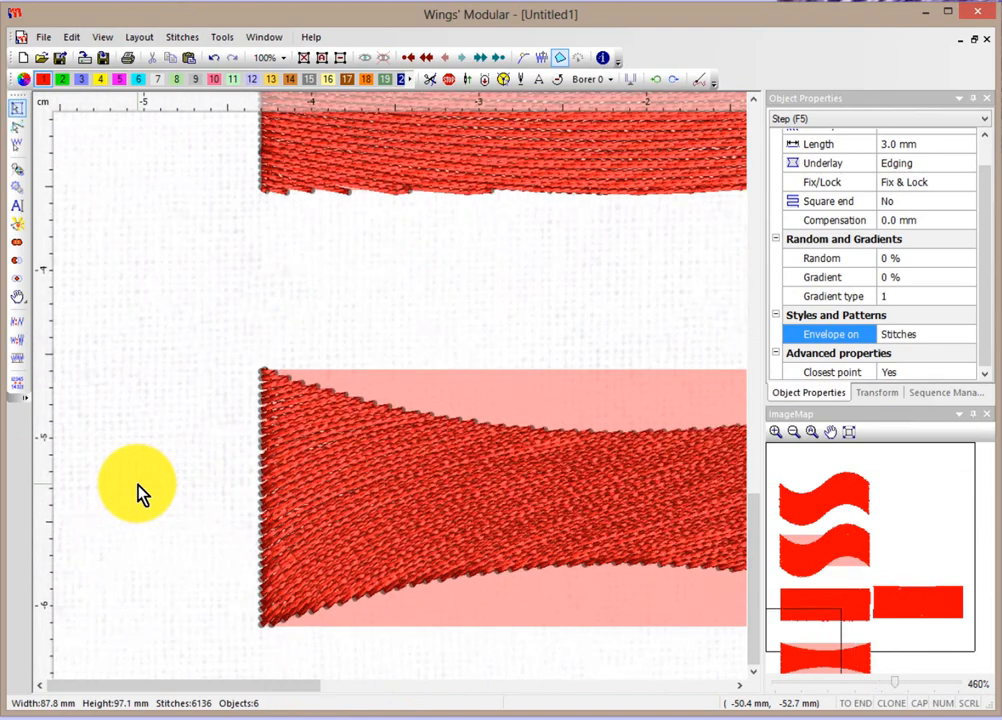
pyautogui.click(740, 685)
pyautogui.click(740, 685)
pyautogui.click(740, 685)
pyautogui.click(226, 450)
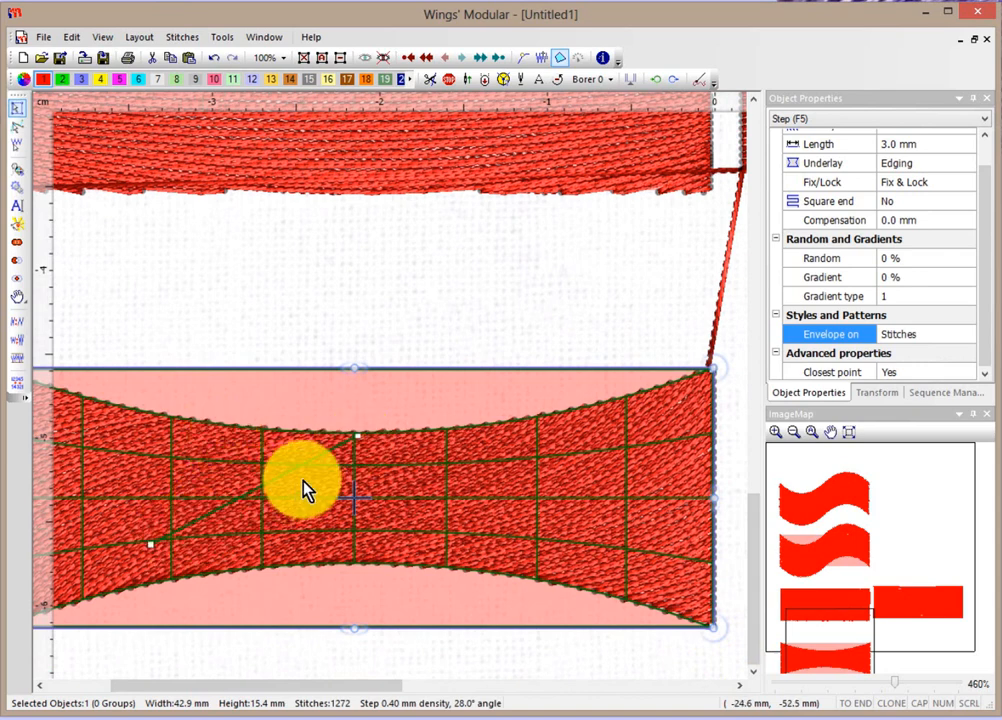
pyautogui.scroll(-1, 305, 490)
pyautogui.scroll(-1, 305, 490)
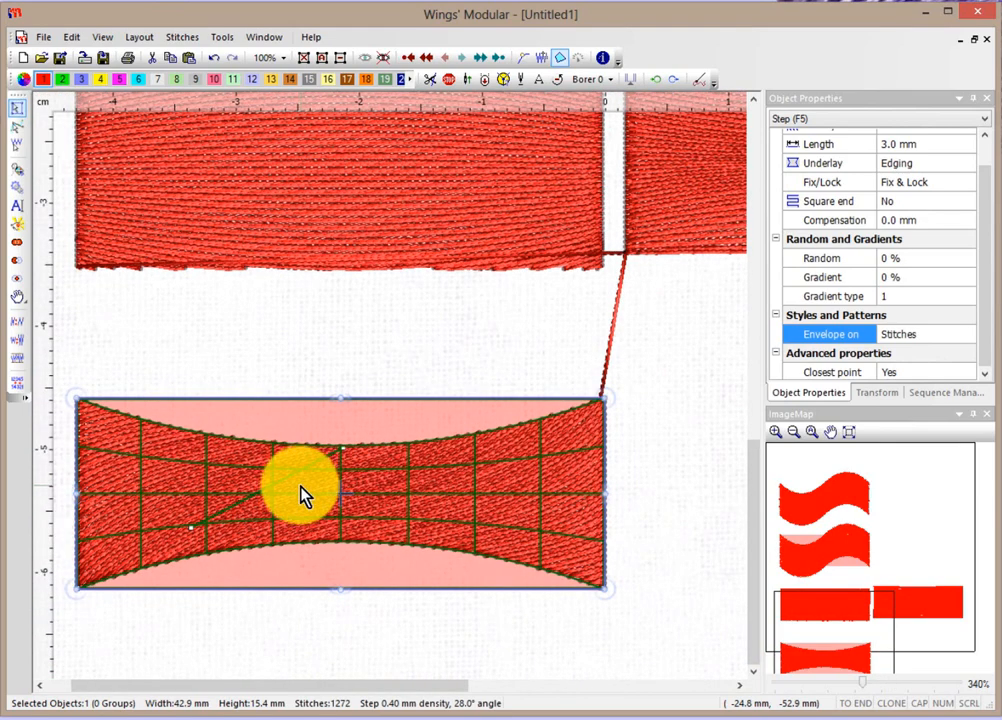
pyautogui.rightClick(285, 465)
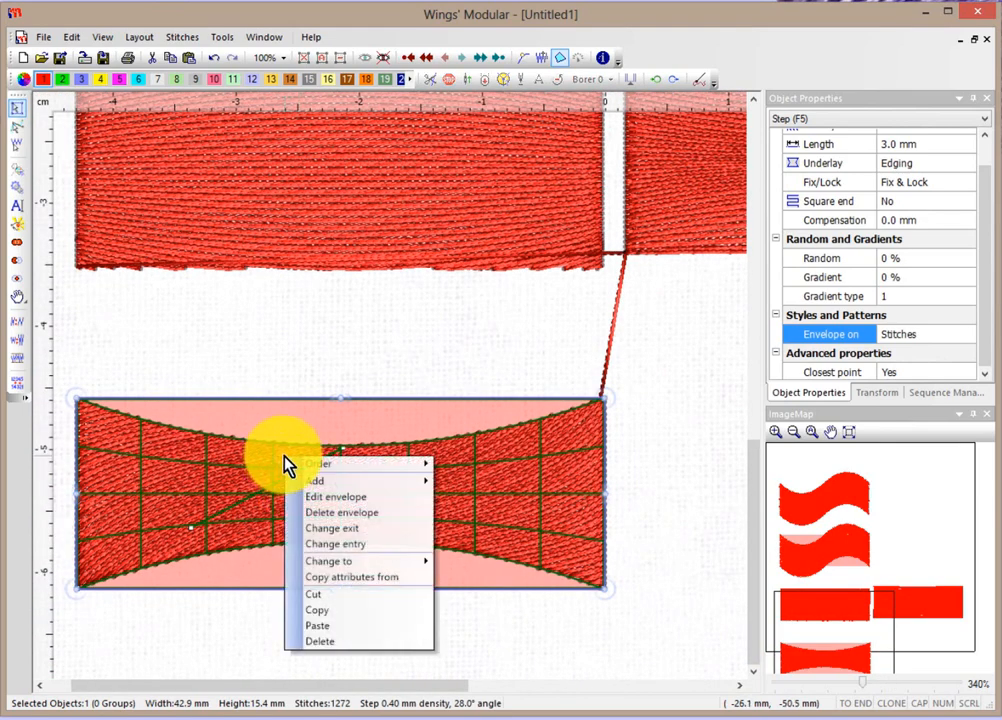
pyautogui.moveTo(283, 457)
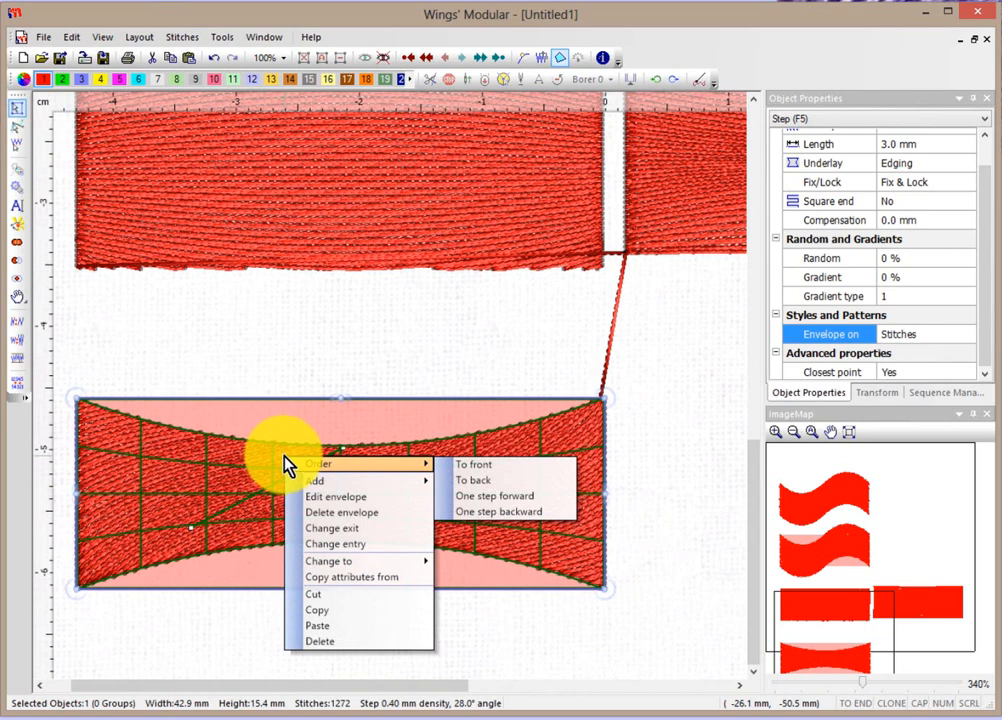
pyautogui.click(197, 340)
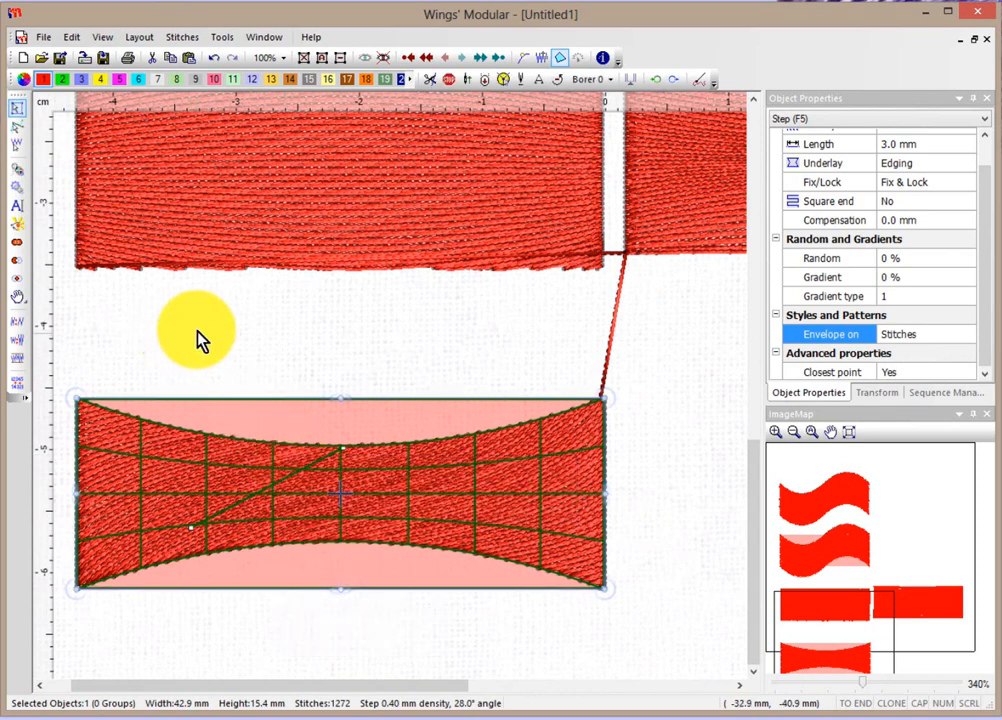
pyautogui.rightClick(316, 481)
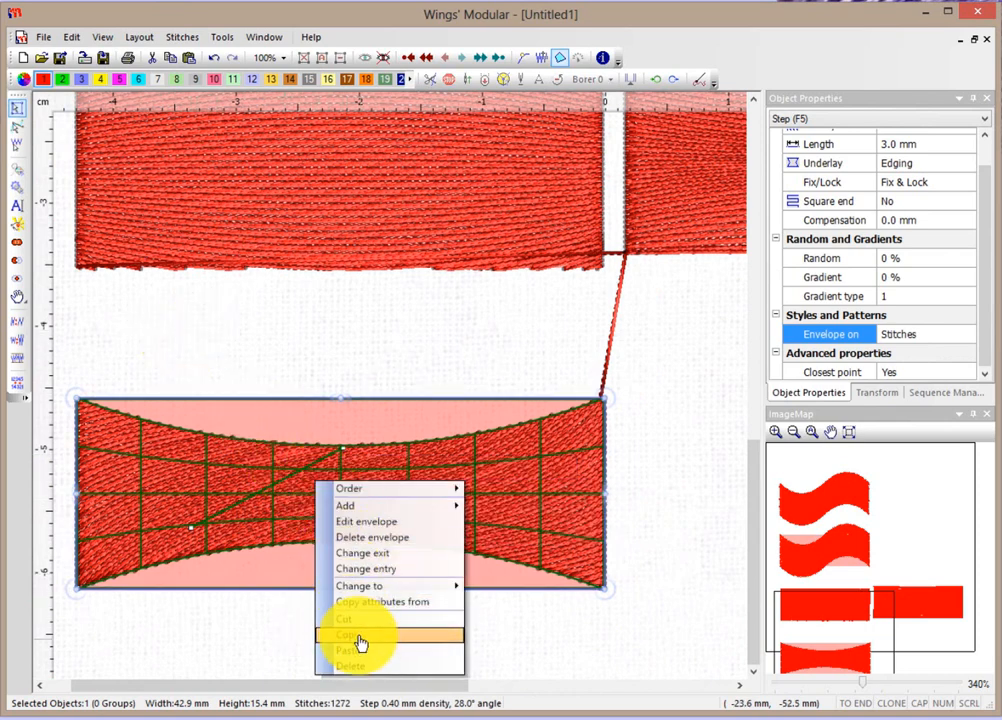
pyautogui.moveTo(369, 508)
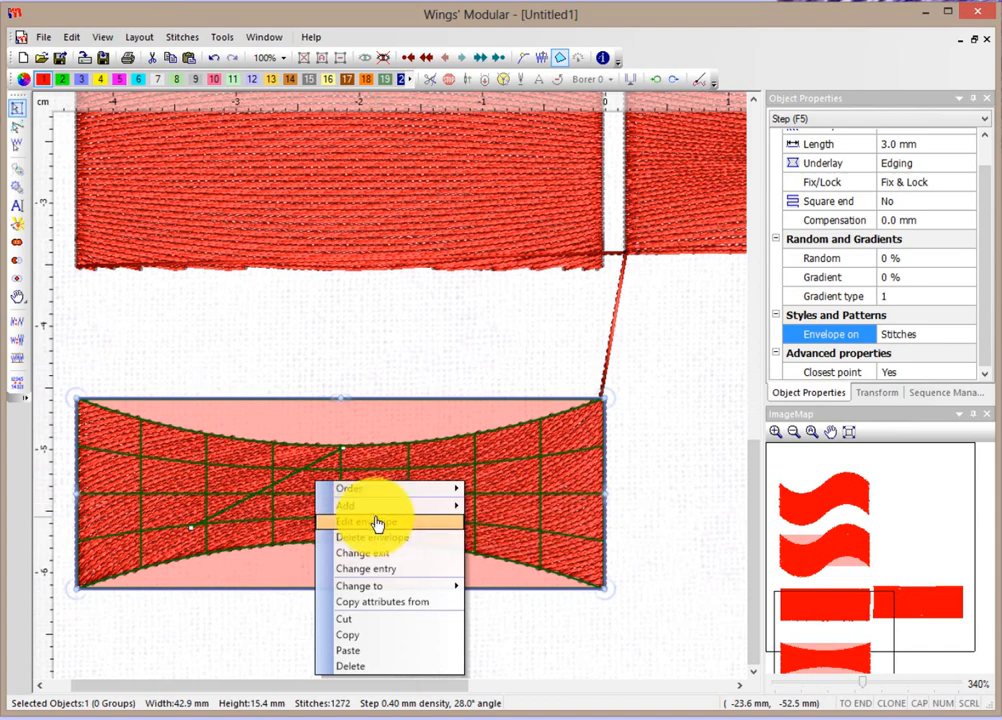
pyautogui.click(316, 346)
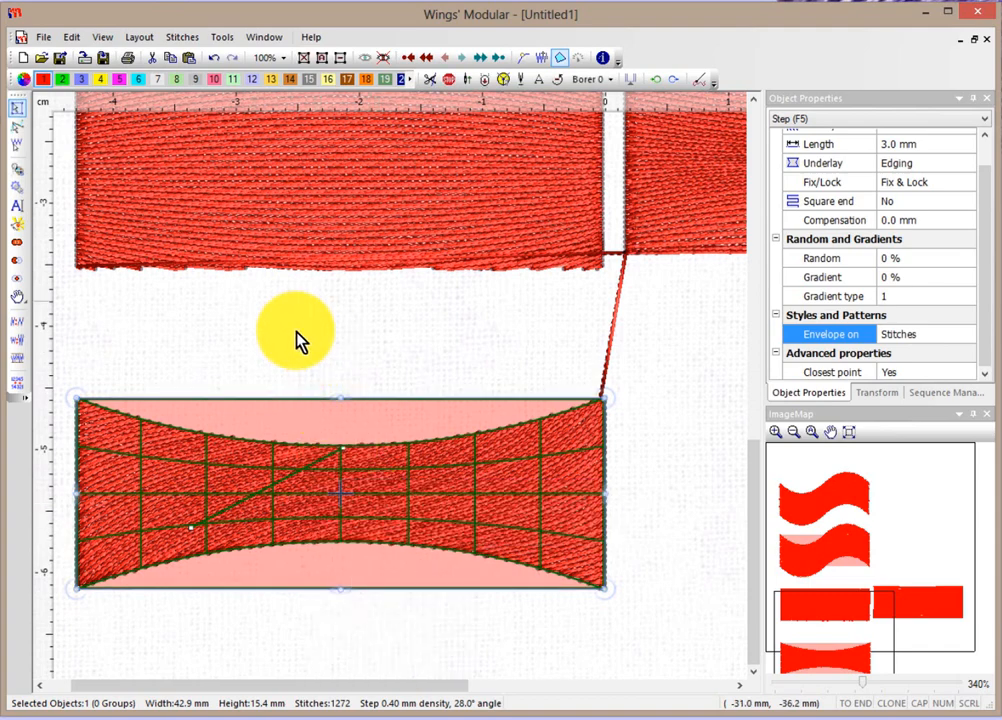
# Step: Edit the envelope's nodes, pulling its upper-left corner slightly up and outward and its lower-right corner down and outward
pyautogui.click(17, 128)
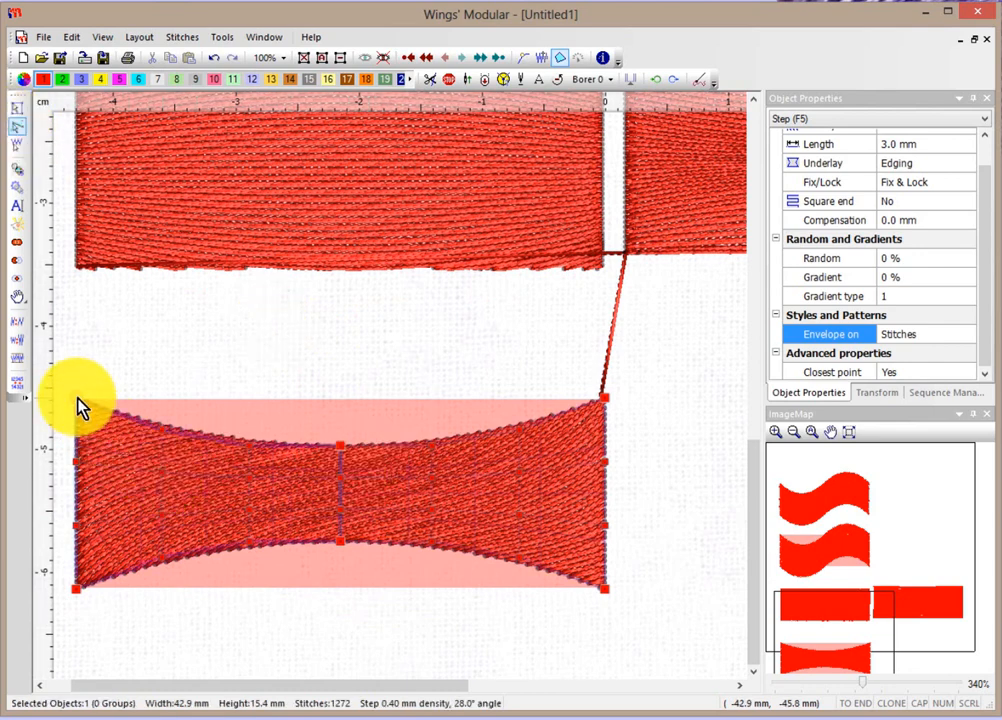
pyautogui.moveTo(77, 401); pyautogui.dragTo(70, 370)
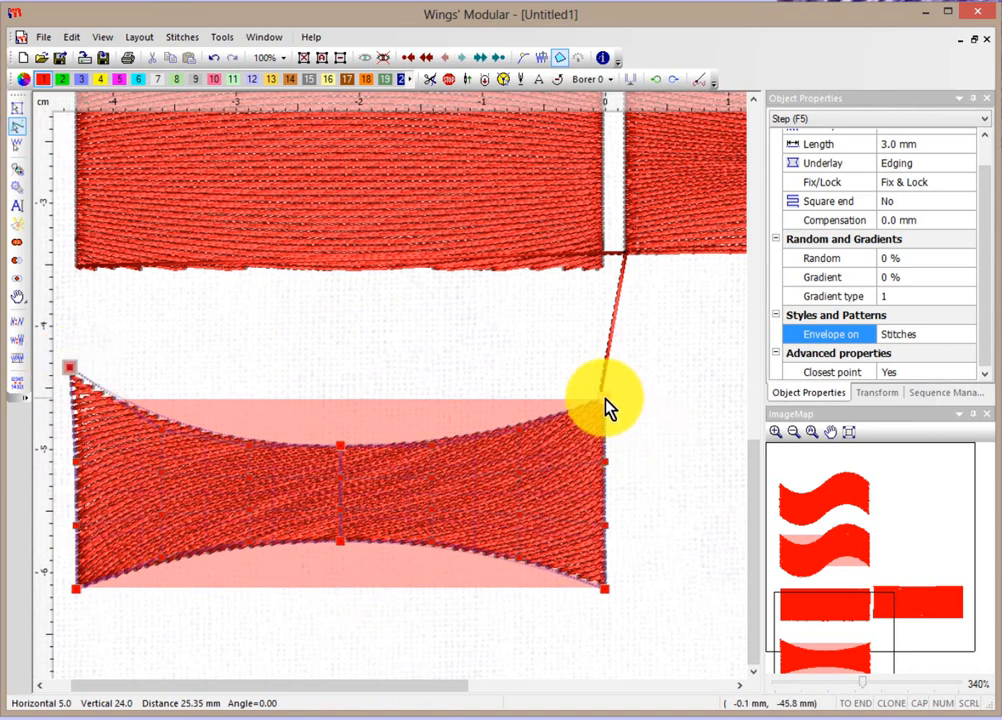
pyautogui.moveTo(610, 604); pyautogui.dragTo(628, 623)
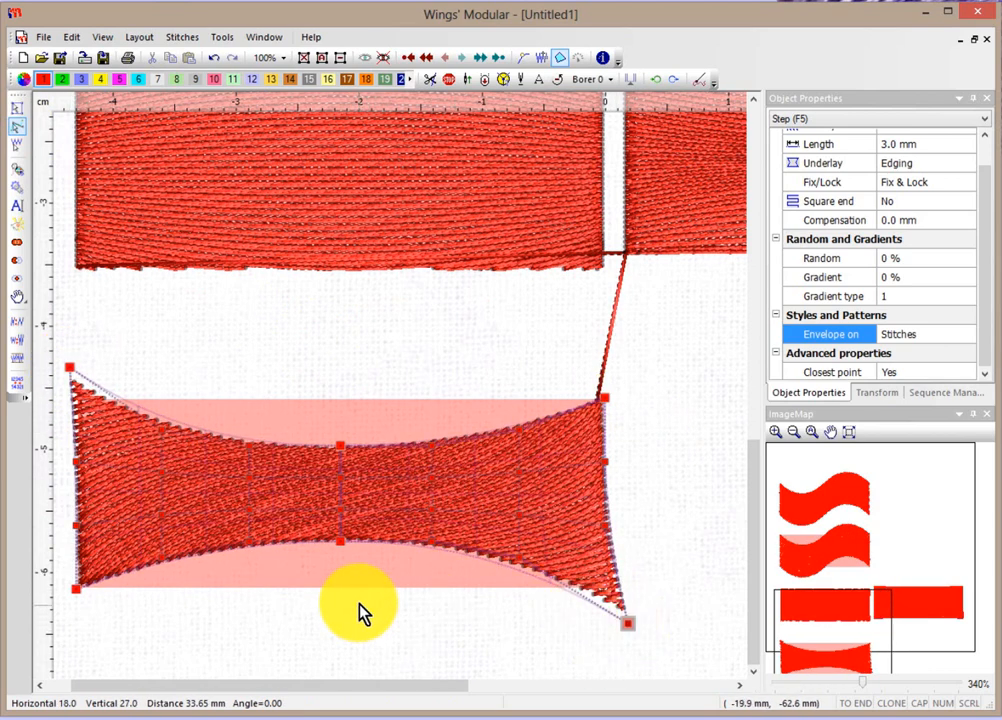
# Step: Edit the original shape, swing its direction line's right end down, back up and down again to nearly horizontal, and leave node editing
pyautogui.rightClick(398, 462)
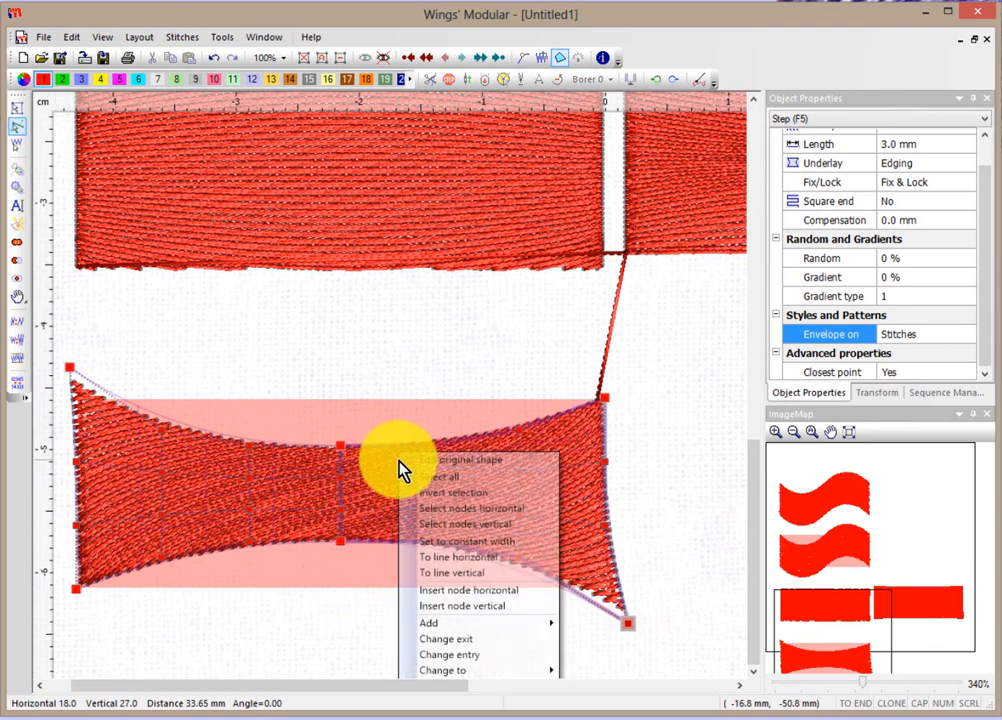
pyautogui.click(462, 462)
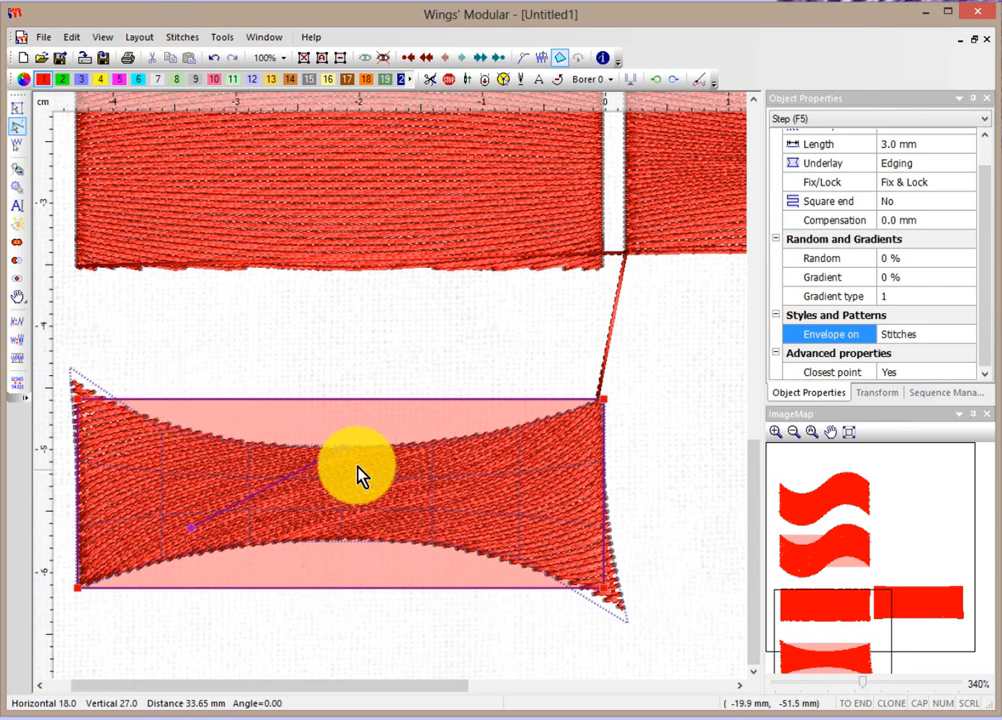
pyautogui.moveTo(343, 452); pyautogui.dragTo(362, 540)
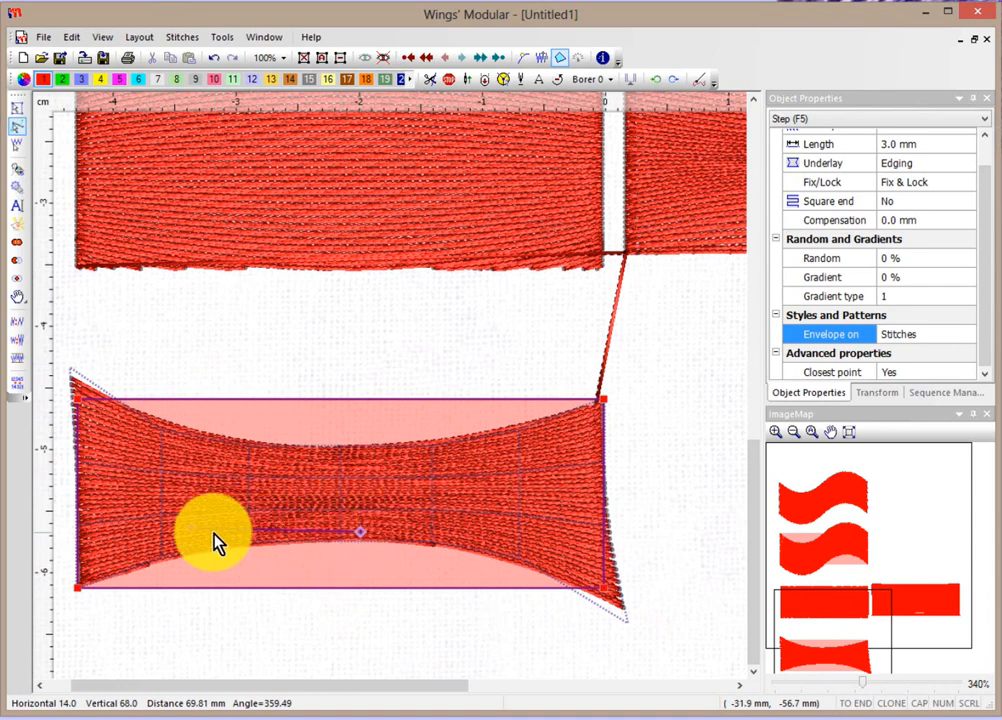
pyautogui.moveTo(352, 563); pyautogui.dragTo(341, 452)
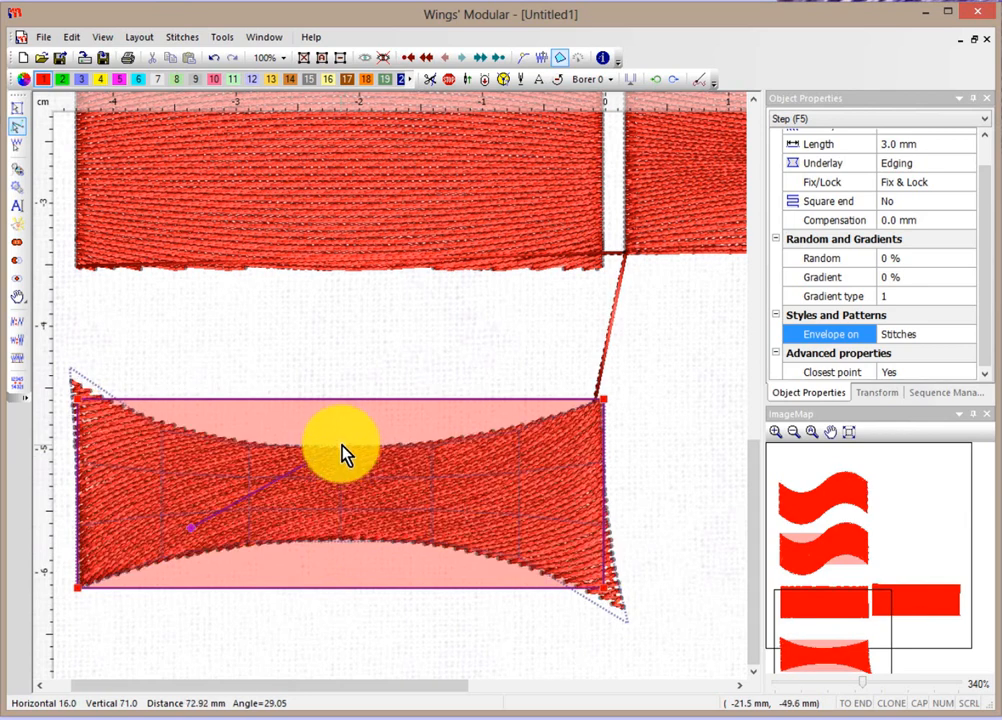
pyautogui.moveTo(341, 446); pyautogui.dragTo(341, 532)
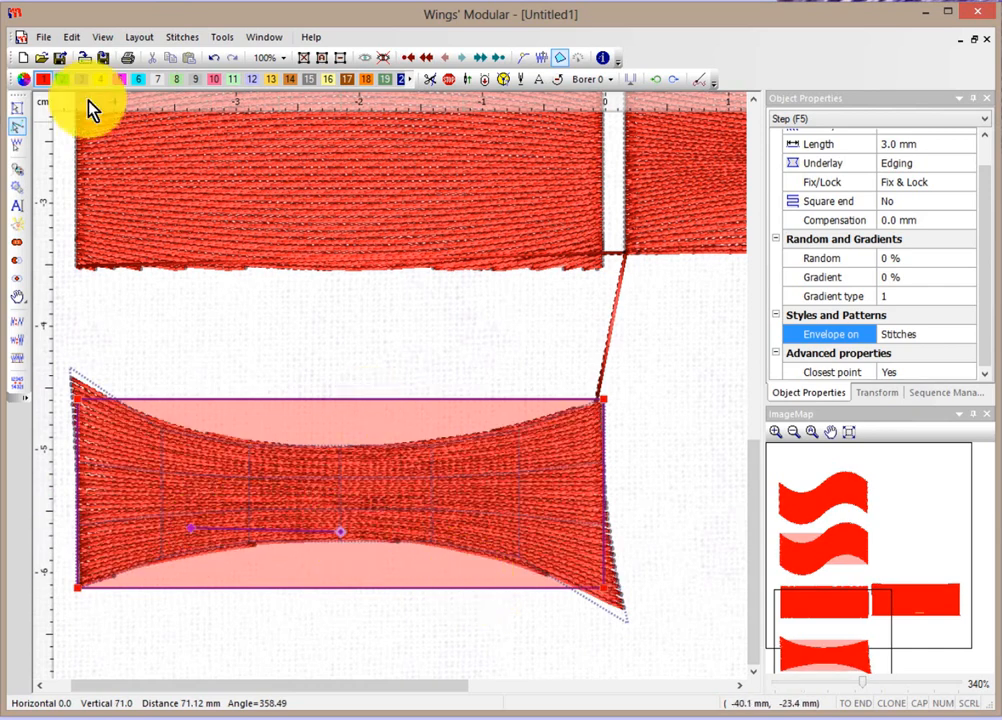
pyautogui.click(17, 108)
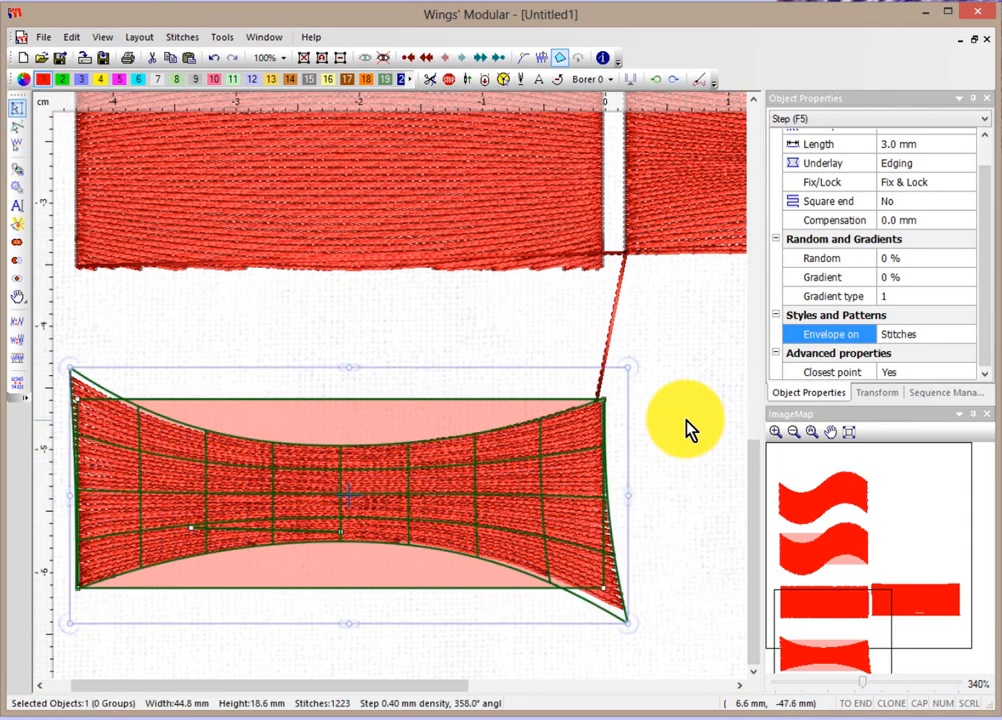
# Step: Return to the envelope's nodes, pull the upper-right corner up and outward and shift the node beneath it slightly outward
pyautogui.click(15, 128)
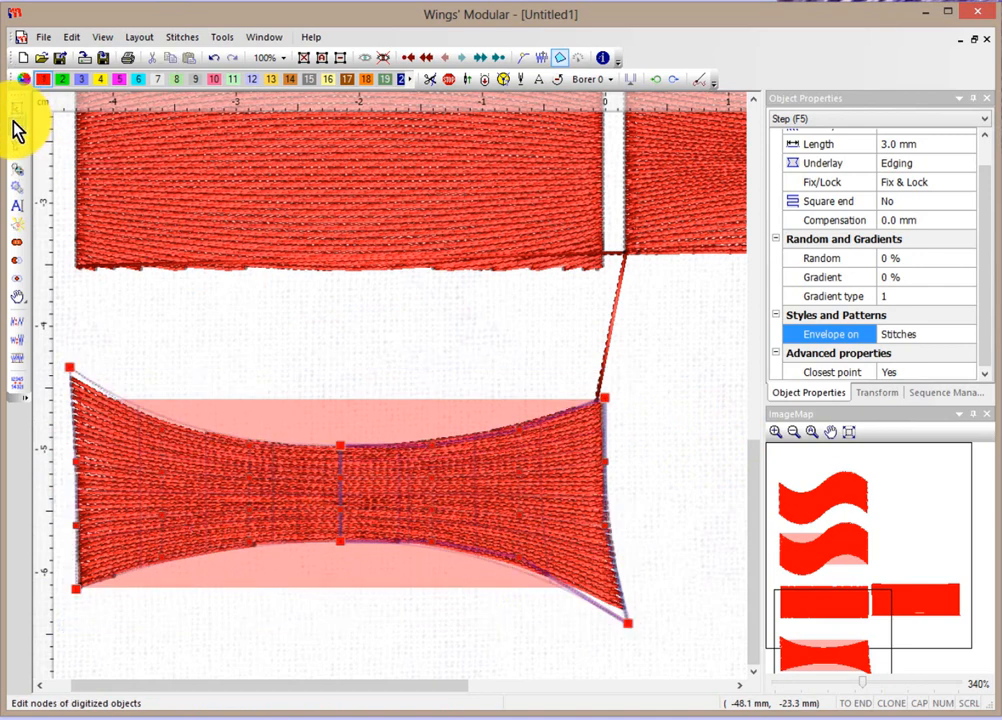
pyautogui.moveTo(606, 404); pyautogui.dragTo(640, 367)
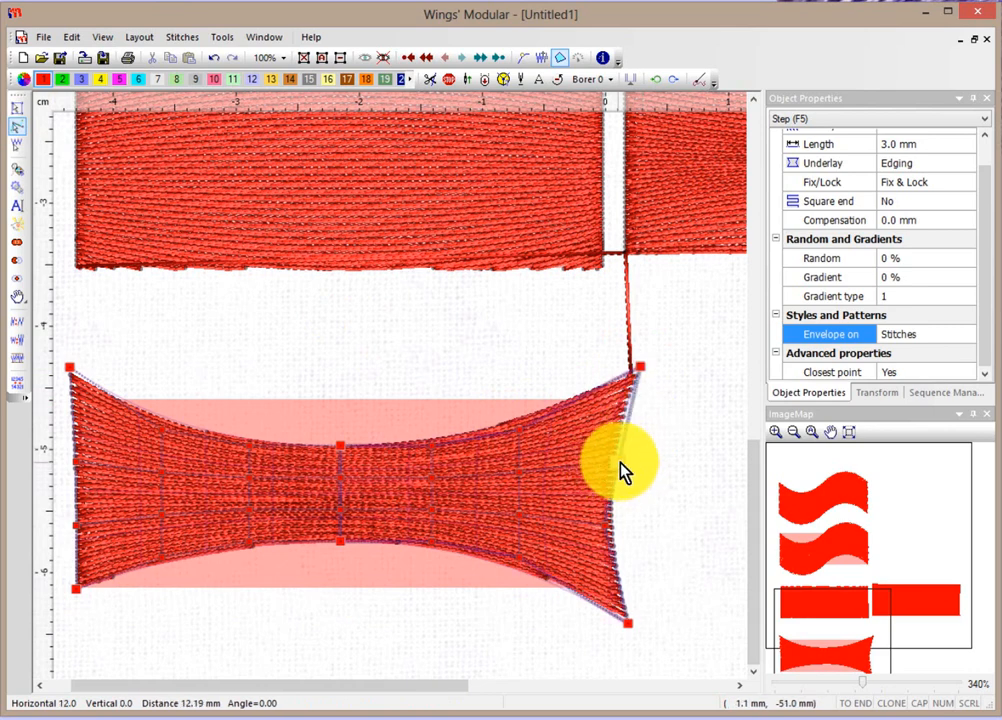
pyautogui.moveTo(621, 464); pyautogui.dragTo(622, 463)
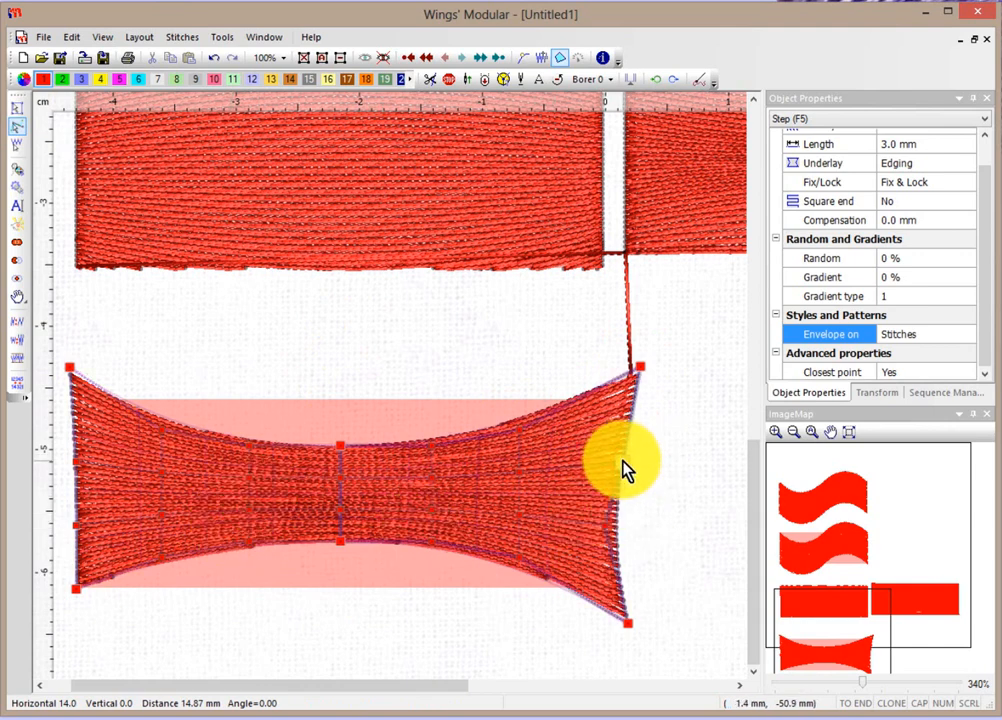
# Step: Set the lowest rectangle's stitch density to 1.00 mm
pyautogui.moveTo(984, 200); pyautogui.dragTo(986, 144)
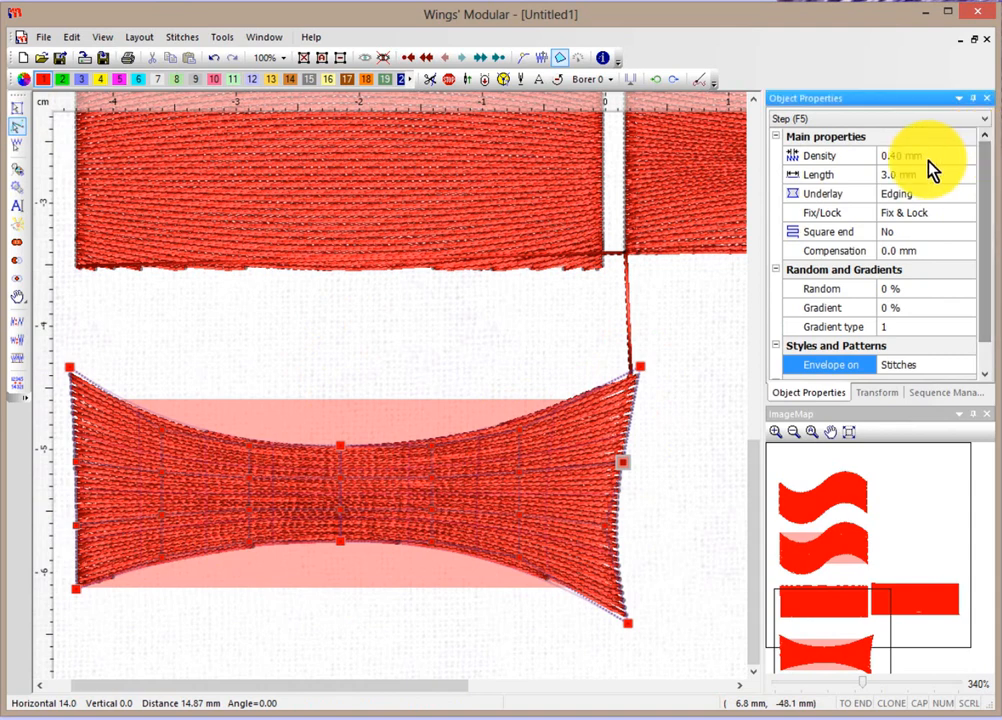
pyautogui.click(901, 156)
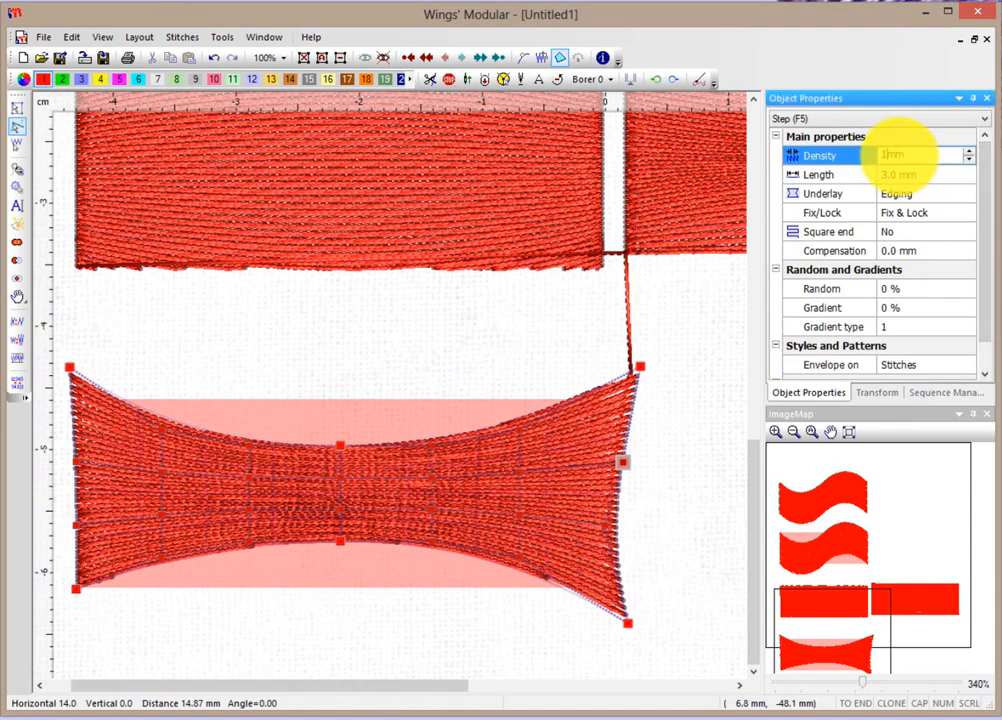
pyautogui.write('1mm')
pyautogui.press('Return')
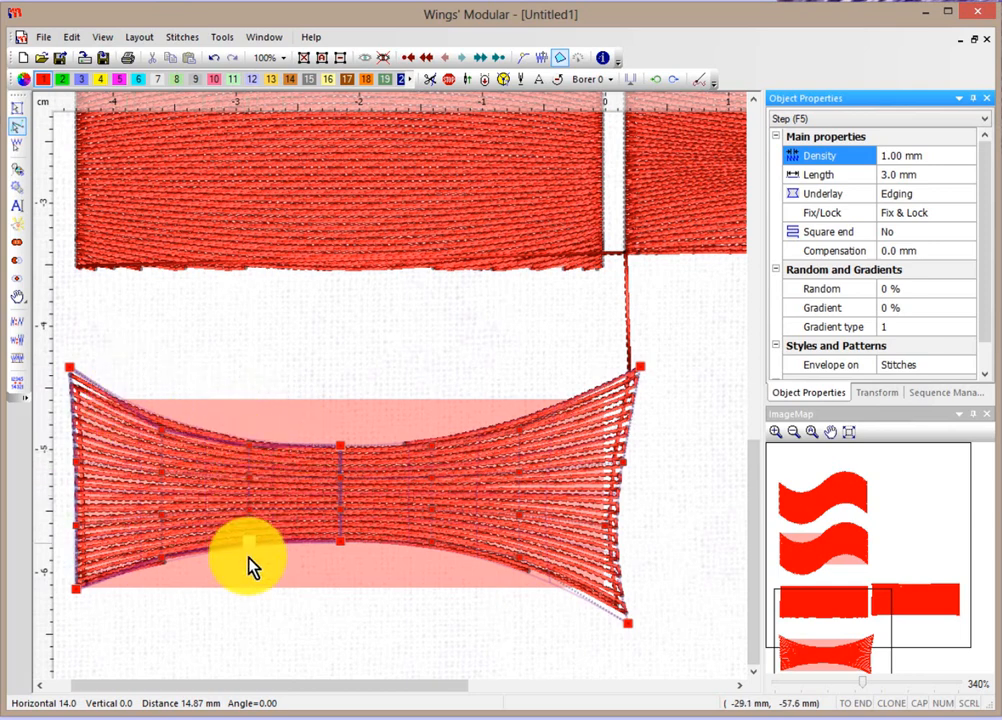
# Step: Lower the two columns of envelope nodes flanking the centre column, the left one slightly further, and deselect the shape
pyautogui.moveTo(204, 391); pyautogui.dragTo(280, 620)
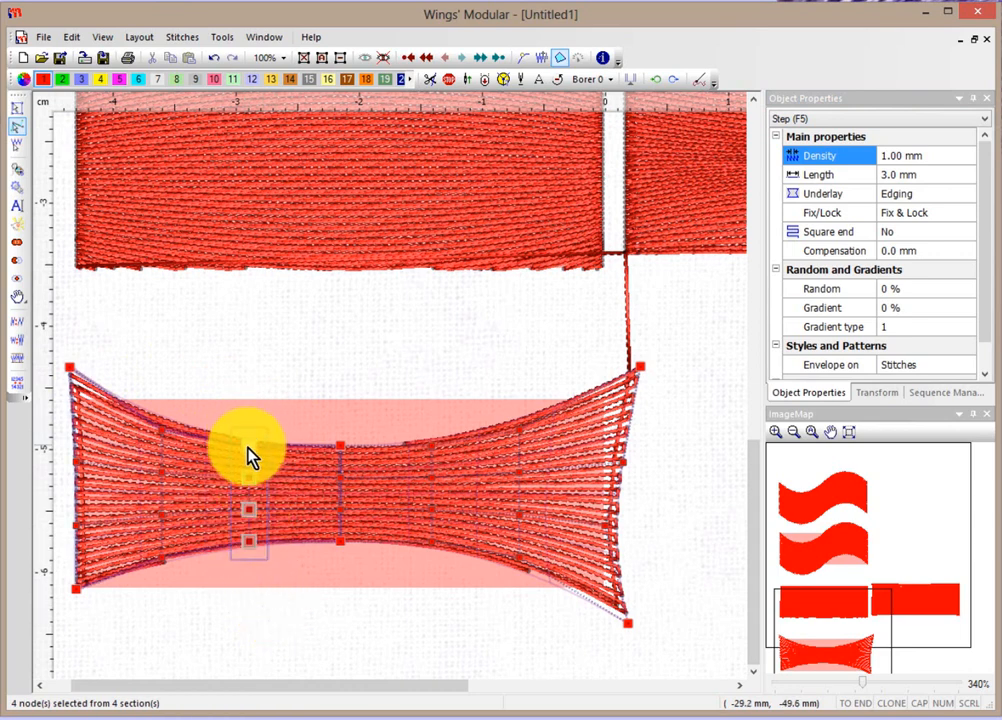
pyautogui.moveTo(250, 455); pyautogui.dragTo(250, 501)
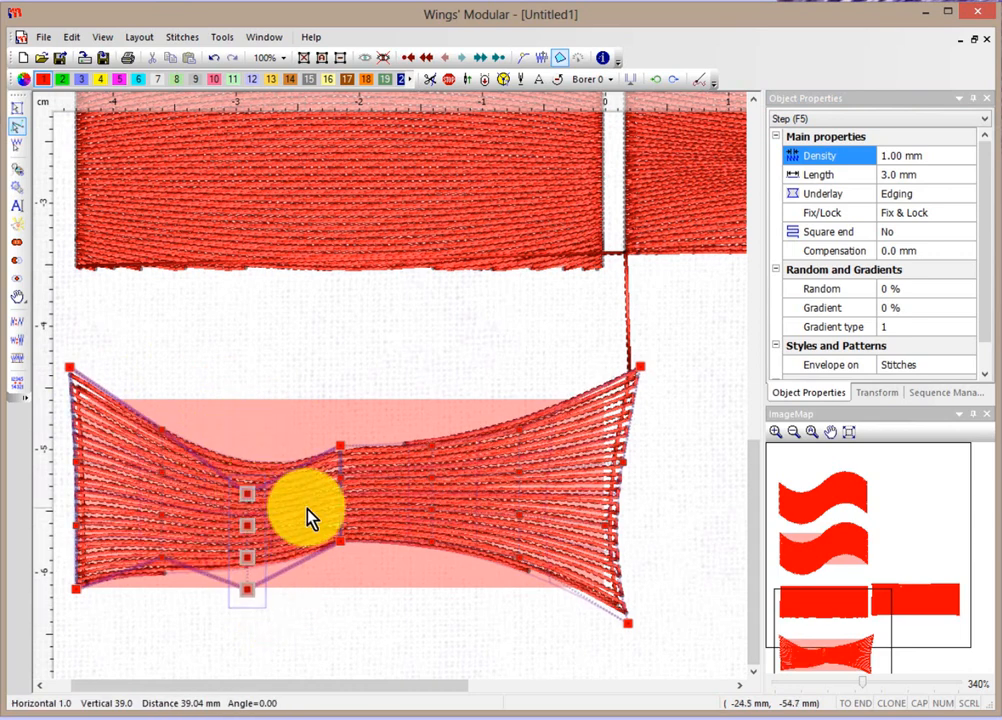
pyautogui.moveTo(394, 428); pyautogui.dragTo(463, 599)
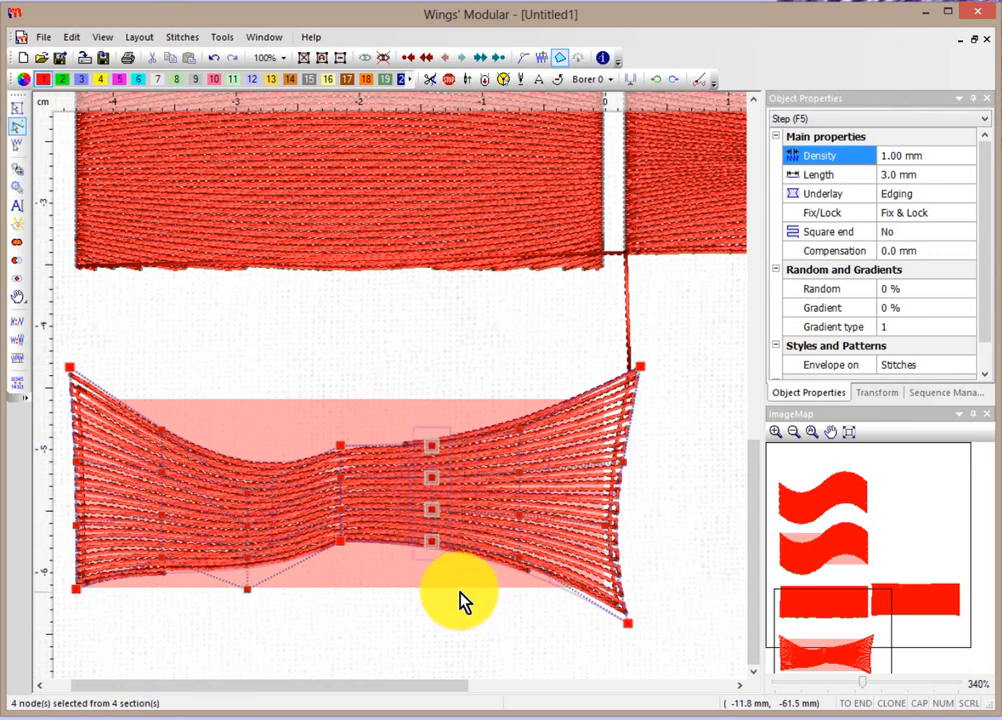
pyautogui.moveTo(432, 548); pyautogui.dragTo(432, 586)
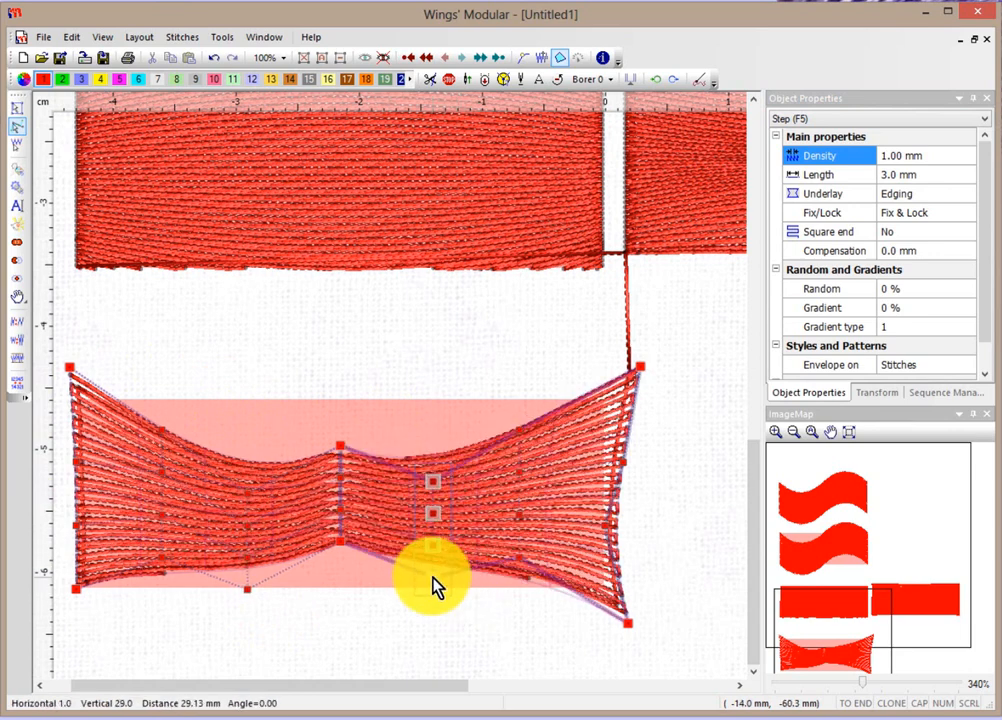
pyautogui.click(686, 476)
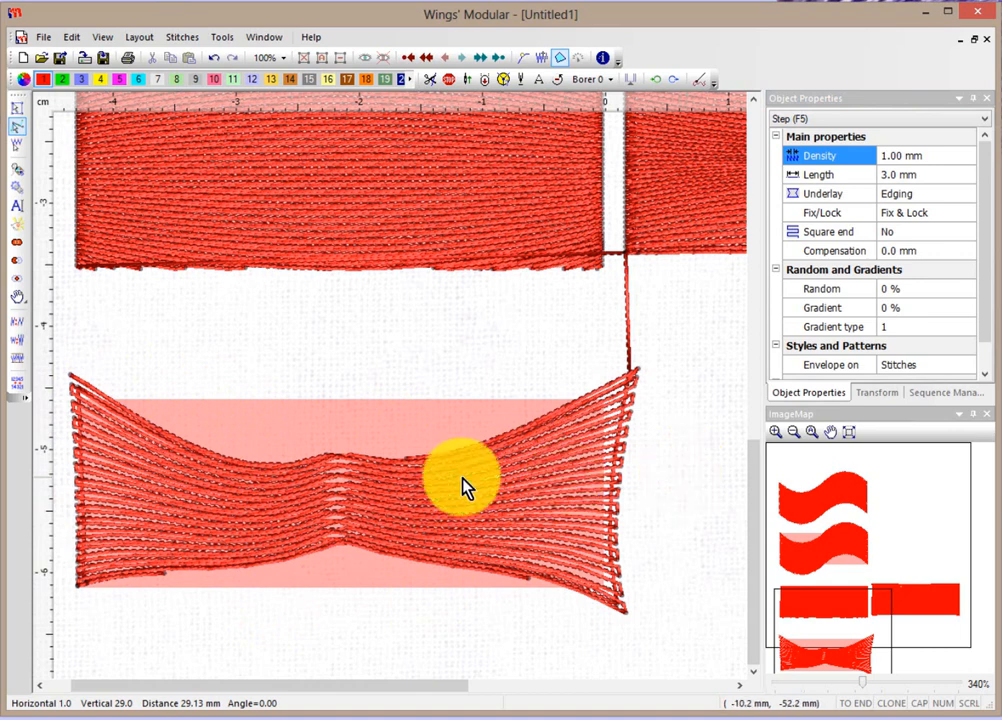
# Step: Reselect the envelope's nodes and cross the outer-left column's two inner nodes, pulling the lower one far up and the upper one far down
pyautogui.click(189, 498)
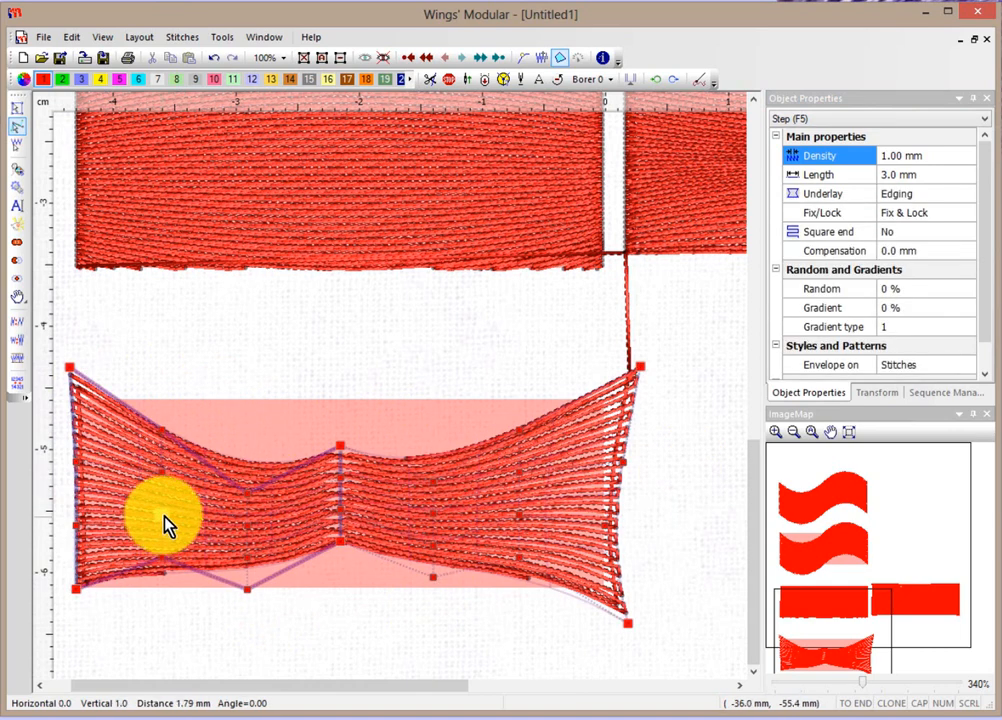
pyautogui.moveTo(164, 518); pyautogui.dragTo(261, 377)
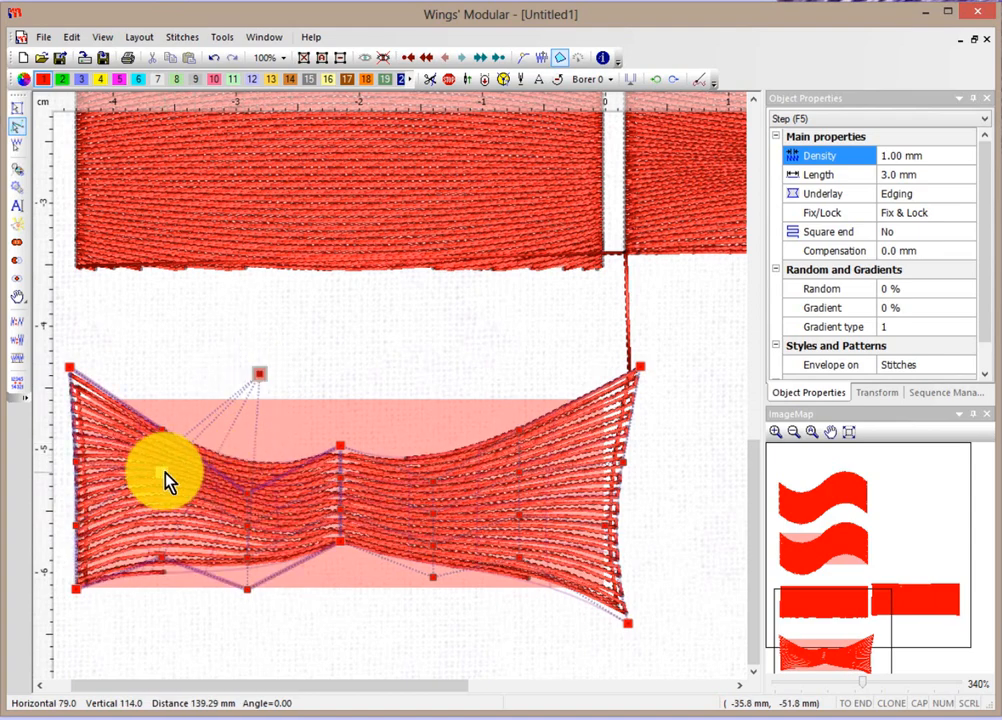
pyautogui.moveTo(165, 472); pyautogui.dragTo(235, 604)
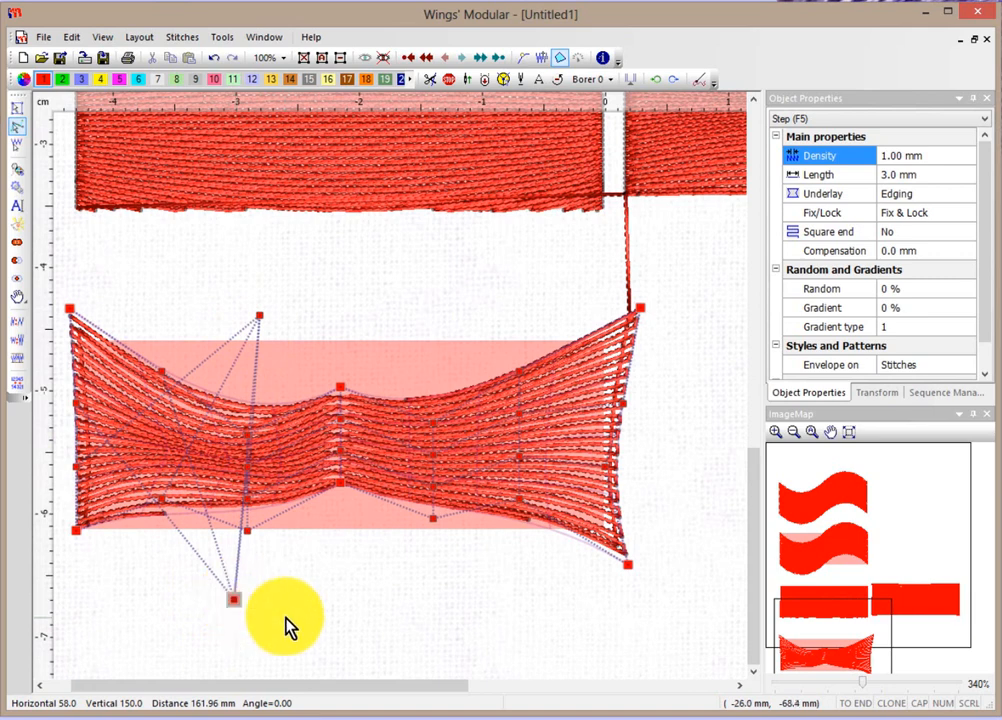
# Step: Raise the top node and lower the bottom node of the column right of centre, then leave node editing and deselect the shape
pyautogui.moveTo(436, 432); pyautogui.dragTo(441, 356)
pyautogui.moveTo(434, 519); pyautogui.dragTo(433, 567)
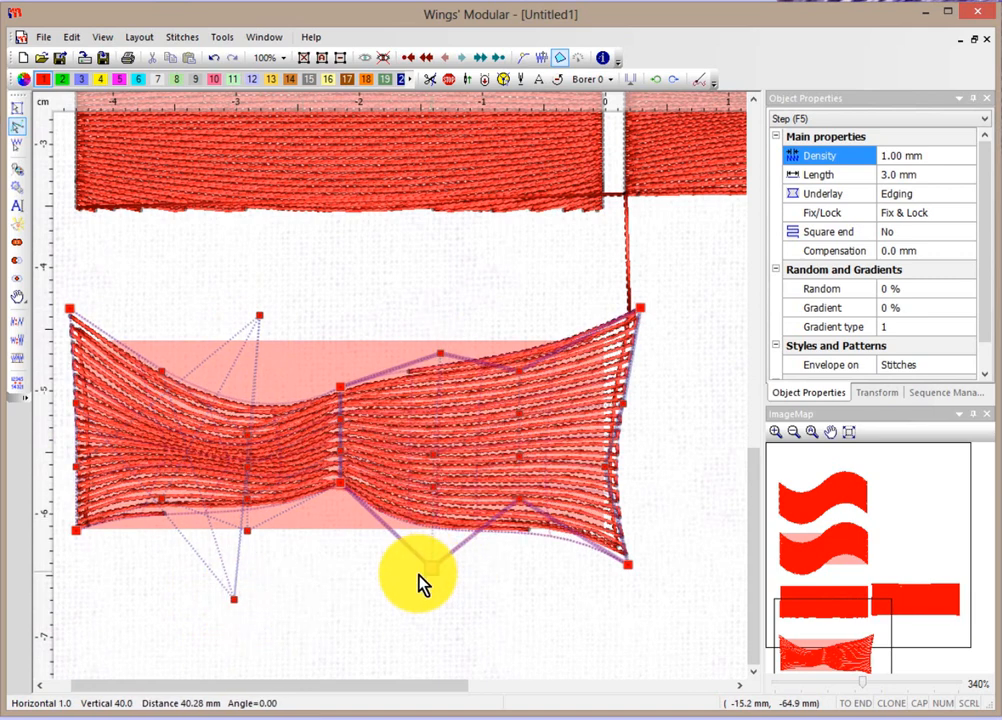
pyautogui.click(19, 109)
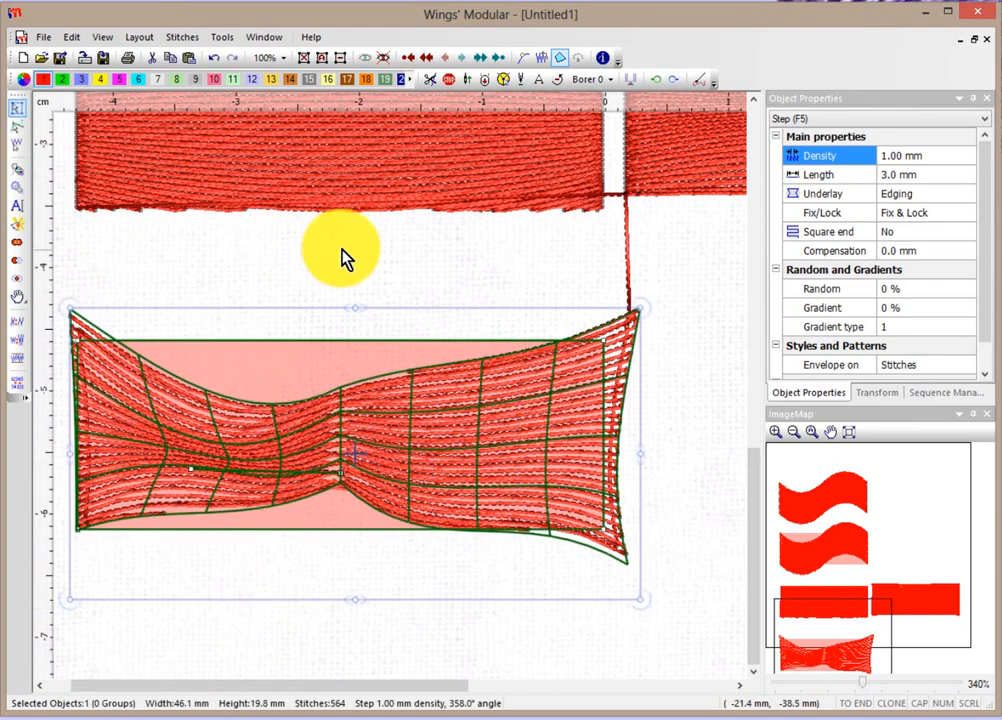
pyautogui.click(340, 257)
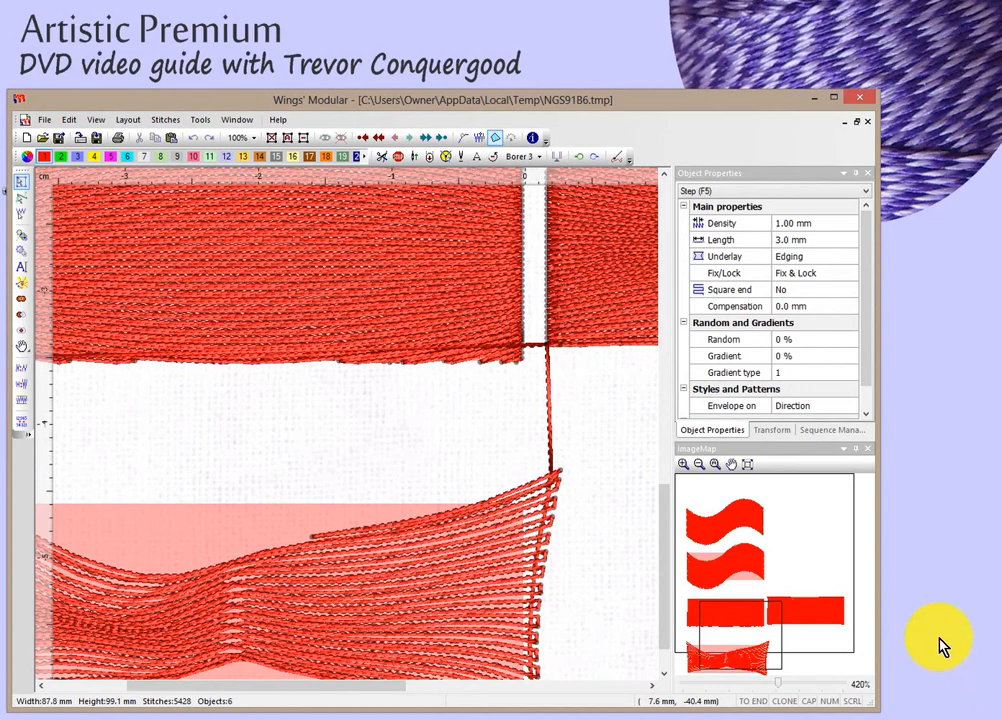
# Step: Start a new Step fill object below the lowest rectangle with a diagonal stitch direction rising to the right at about 43°
pyautogui.scroll(-3, 571, 425)
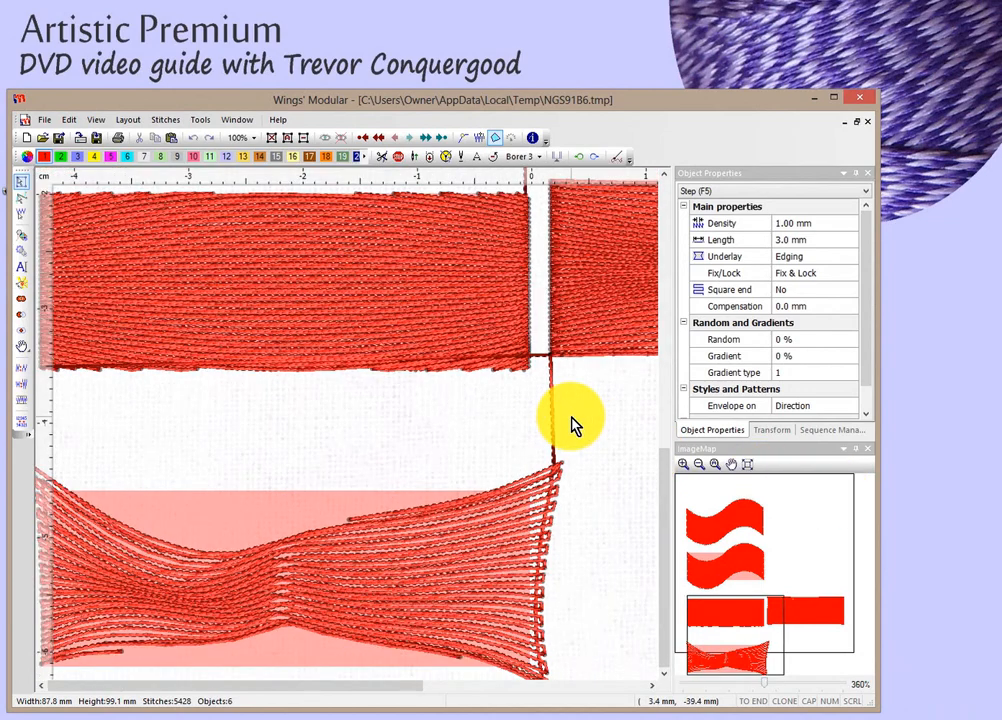
pyautogui.scroll(-2, 571, 425)
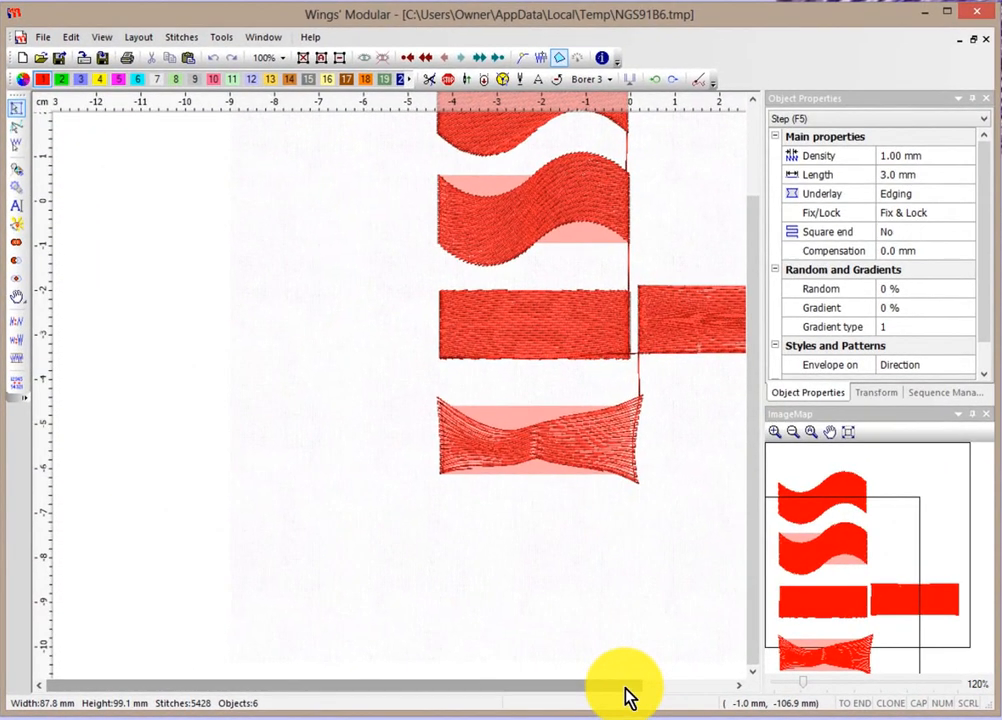
pyautogui.moveTo(626, 697); pyautogui.dragTo(728, 697)
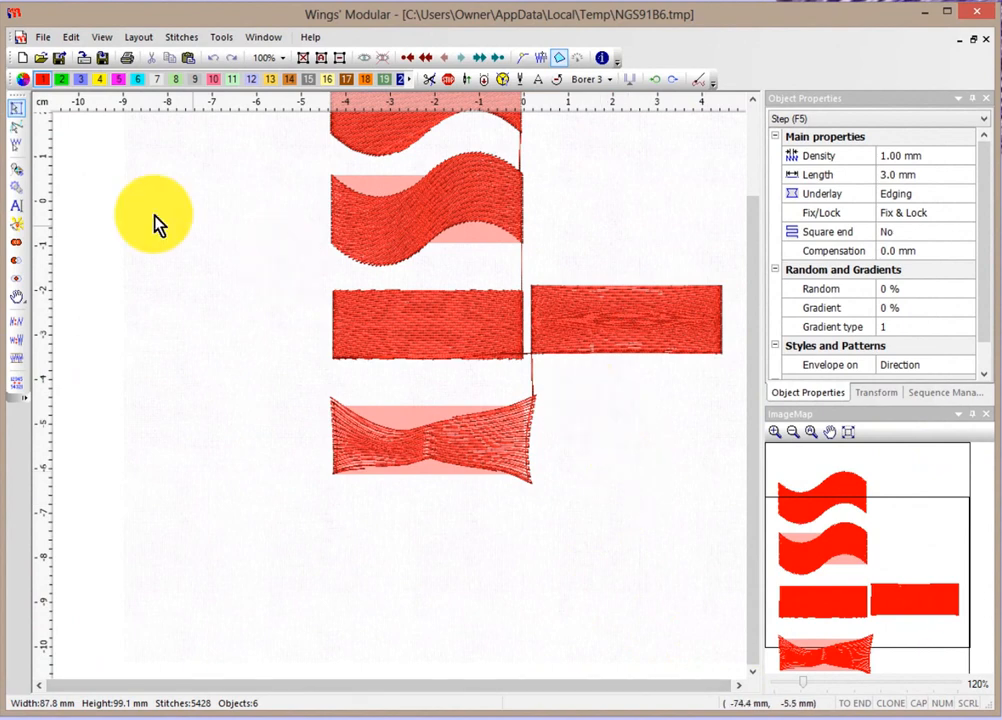
pyautogui.click(16, 168)
pyautogui.scroll(-1, 537, 586)
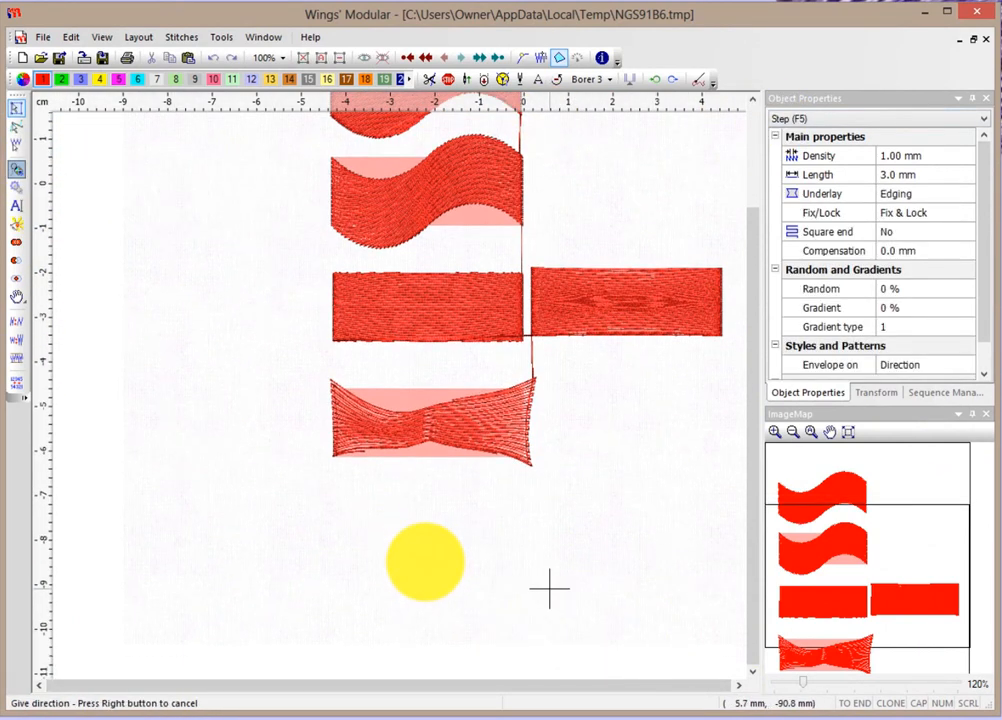
pyautogui.click(470, 546)
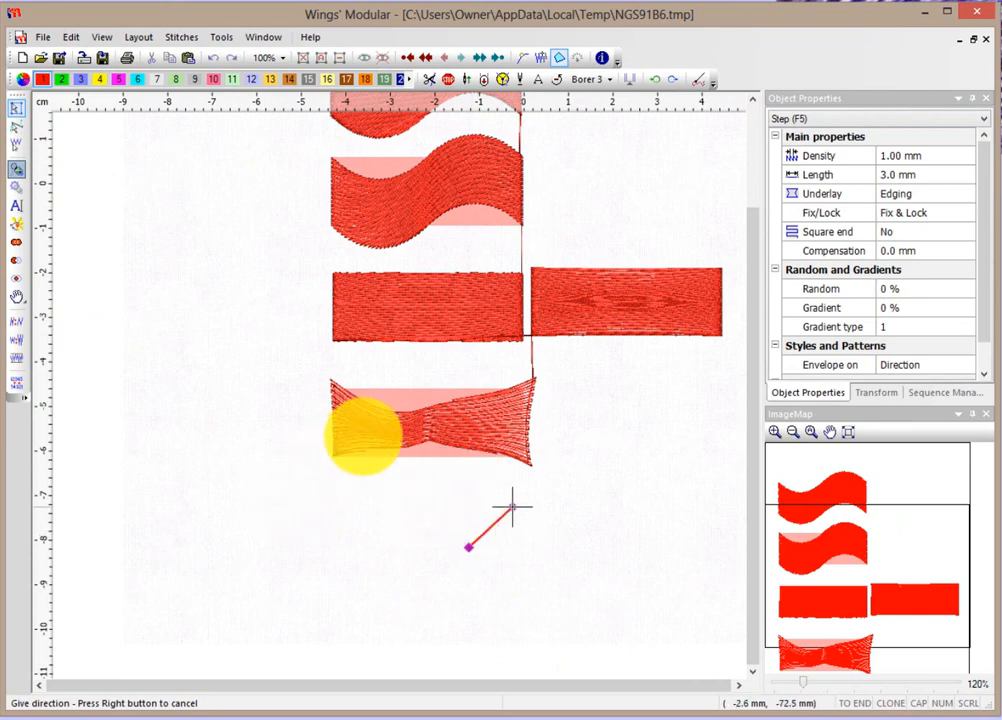
pyautogui.click(512, 508)
# Step: Draw a closed wavy outline about 84 mm wide and 26 mm high around the direction line, and finish the object with its exit point
pyautogui.click(433, 497)
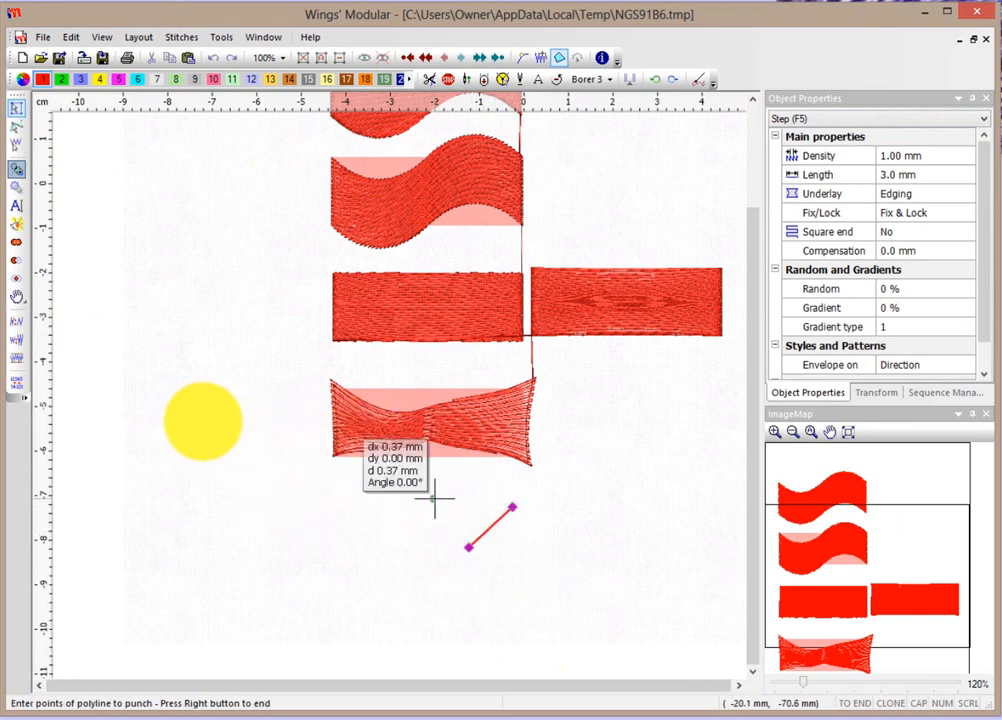
pyautogui.click(486, 486)
pyautogui.click(576, 497)
pyautogui.click(620, 483)
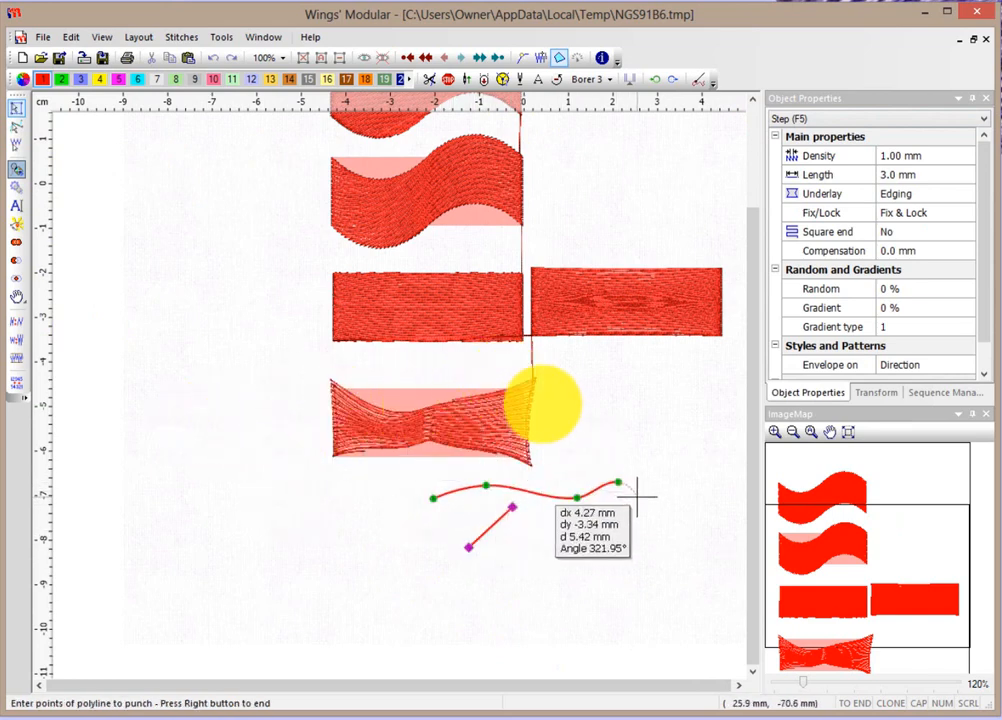
pyautogui.click(657, 504)
pyautogui.click(694, 492)
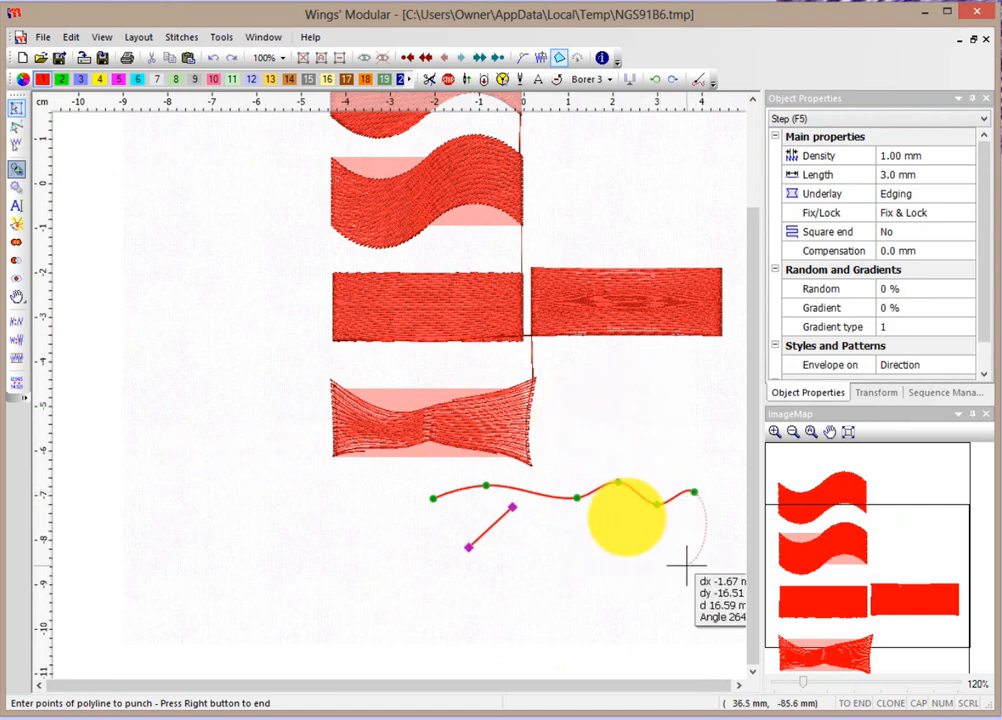
pyautogui.click(687, 566)
pyautogui.click(617, 551)
pyautogui.click(549, 593)
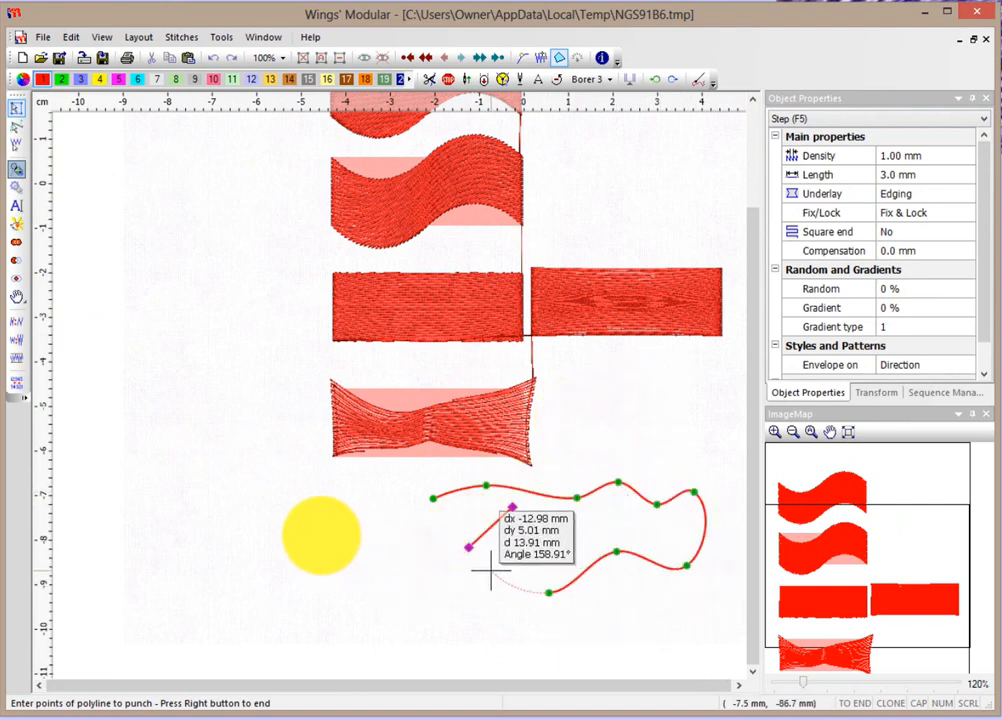
pyautogui.click(437, 596)
pyautogui.click(386, 538)
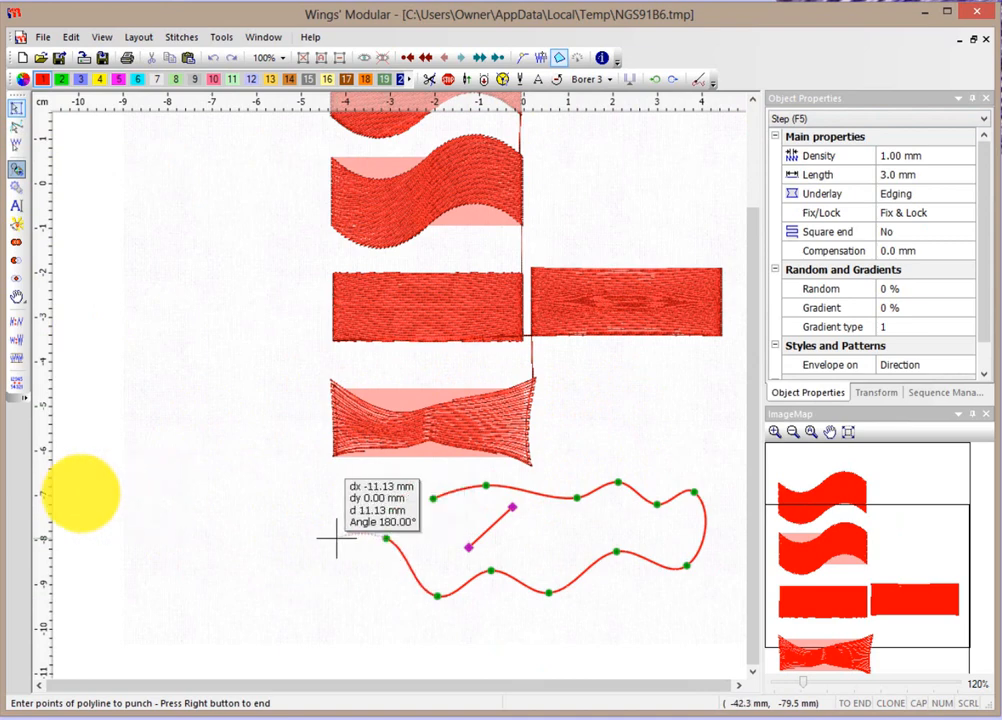
pyautogui.click(333, 538)
pyautogui.click(369, 499)
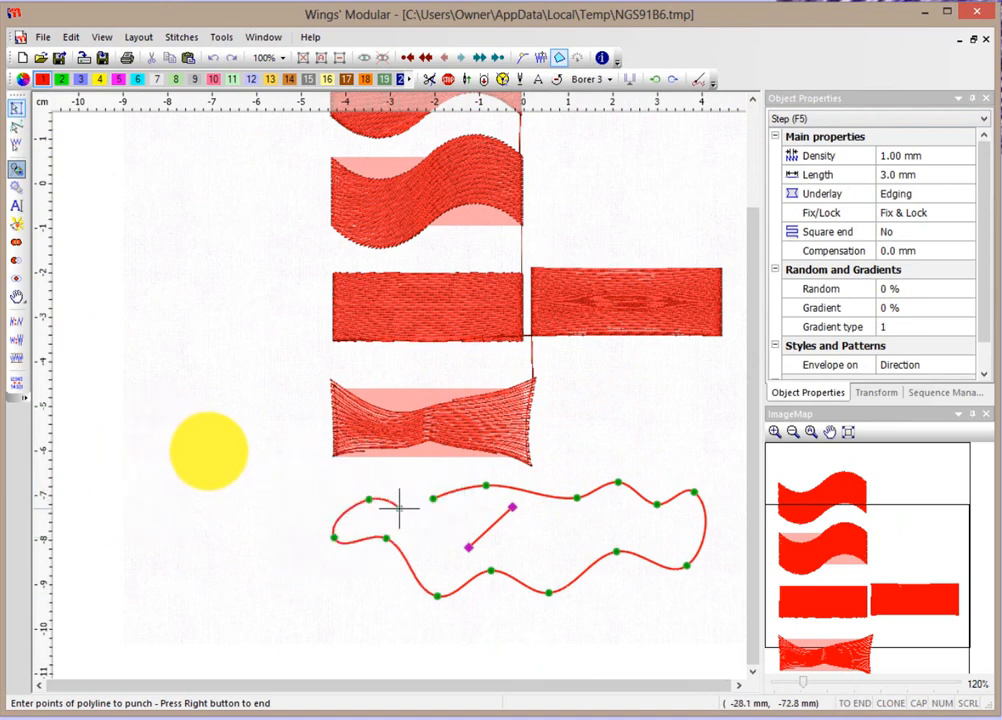
pyautogui.click(399, 509)
pyautogui.rightClick(420, 536)
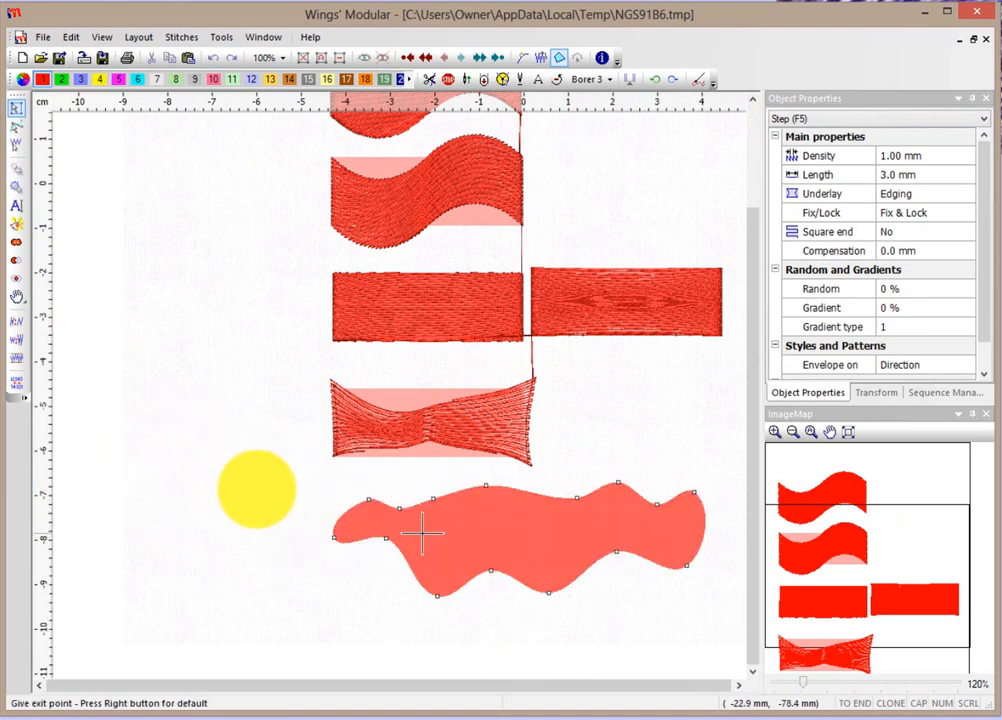
pyautogui.click(481, 548)
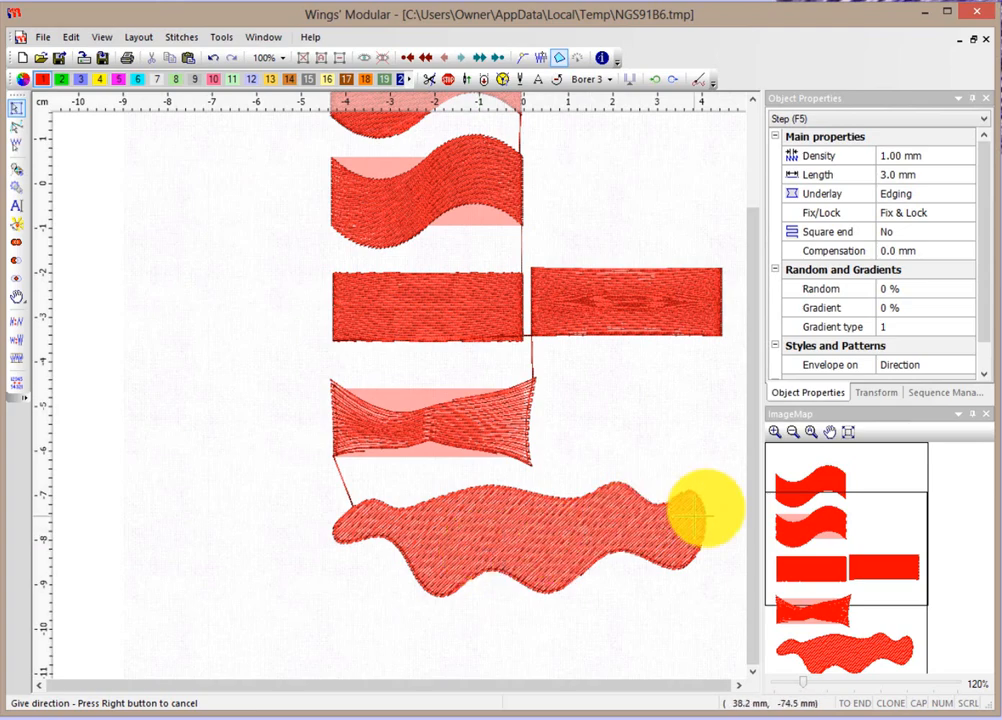
# Step: Add an On direction(auto) envelope to the new wavy shape and deselect it
pyautogui.scroll(1, 700, 505)
pyautogui.scroll(1, 700, 518)
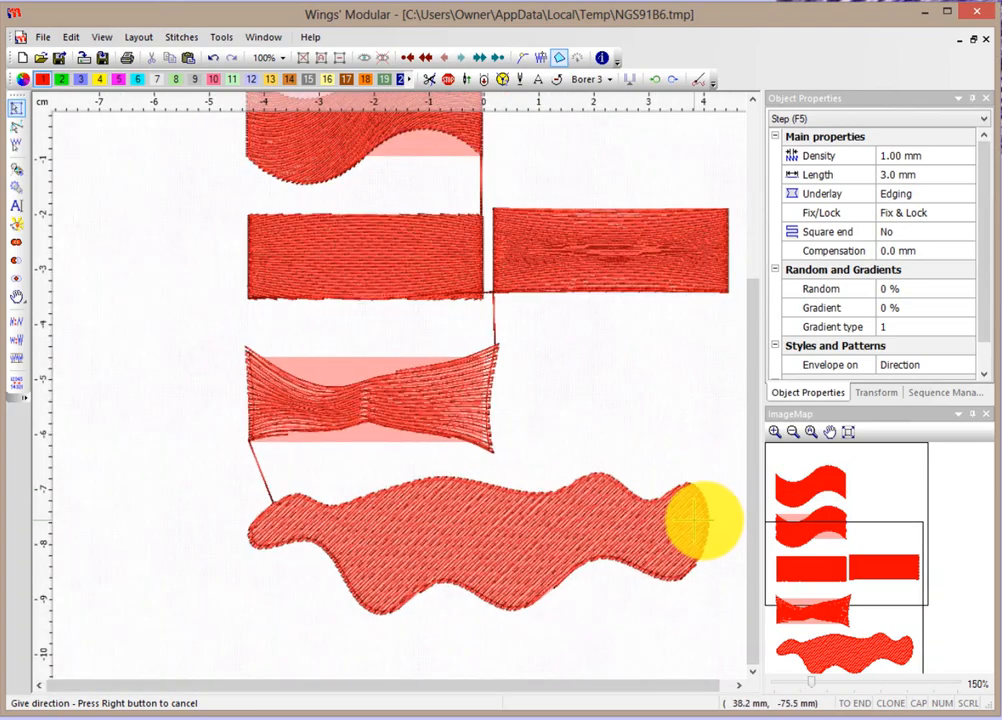
pyautogui.click(449, 512)
pyautogui.rightClick(443, 510)
pyautogui.moveTo(474, 528)
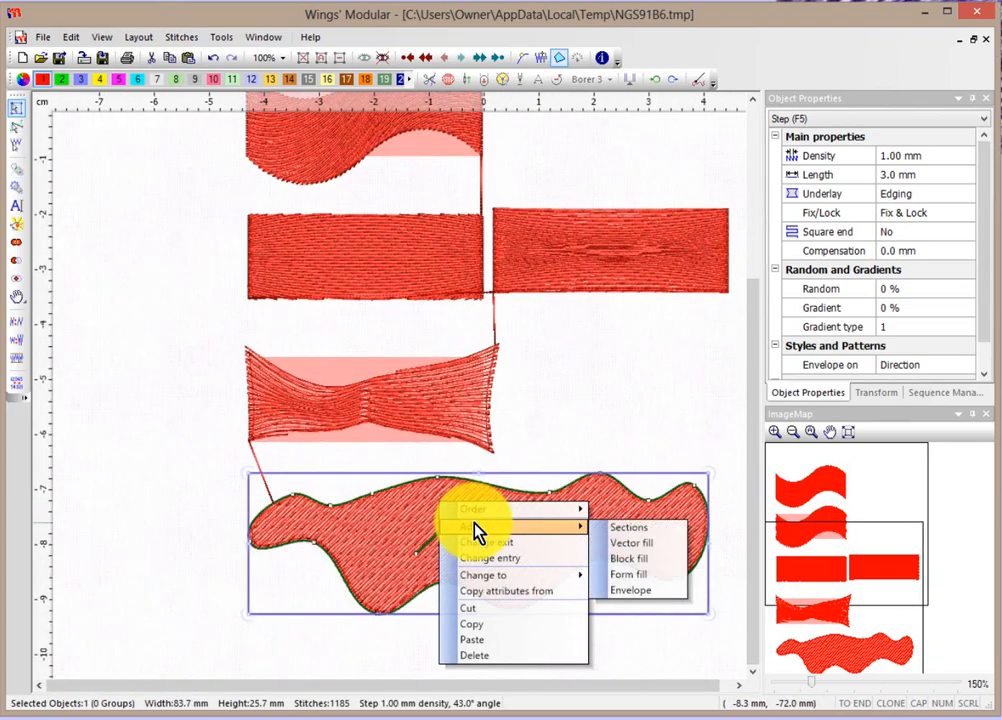
pyautogui.click(628, 590)
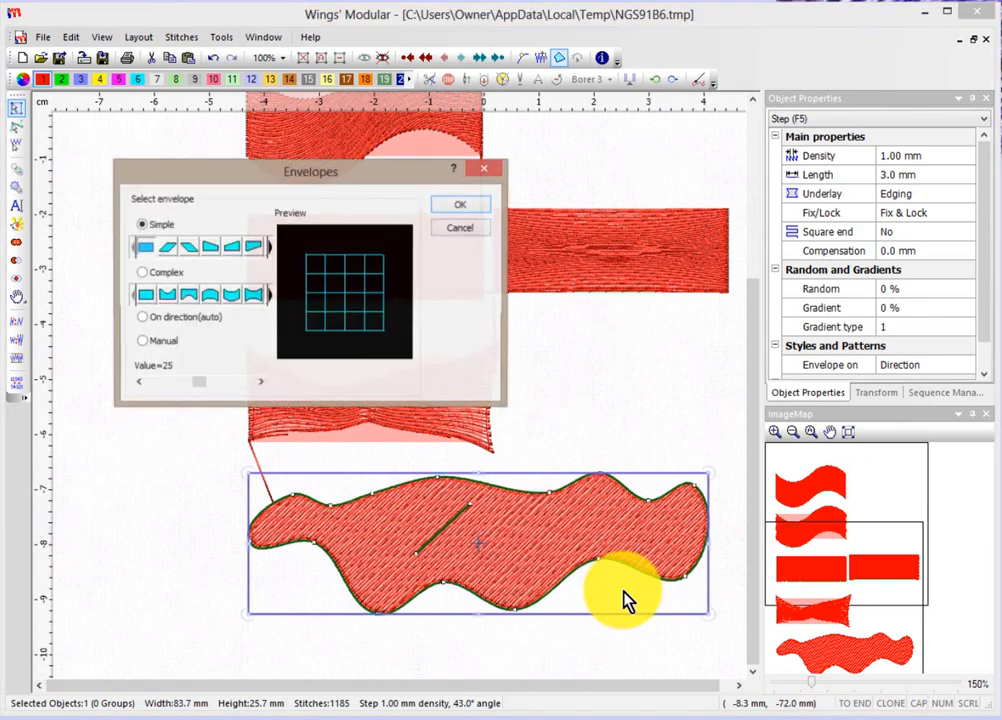
pyautogui.click(142, 318)
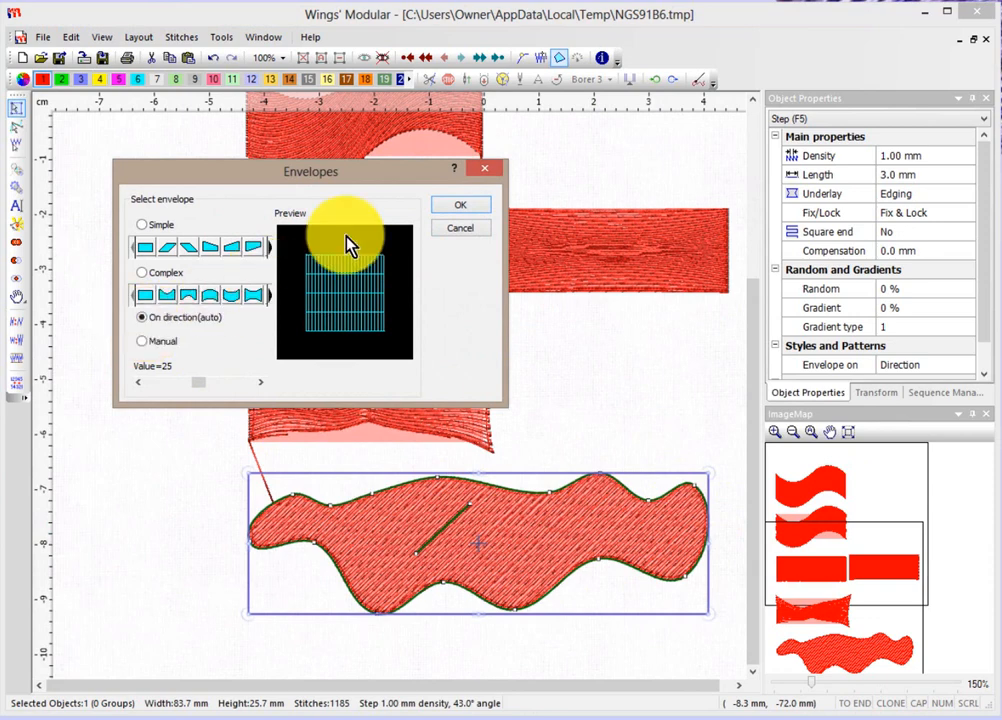
pyautogui.click(455, 210)
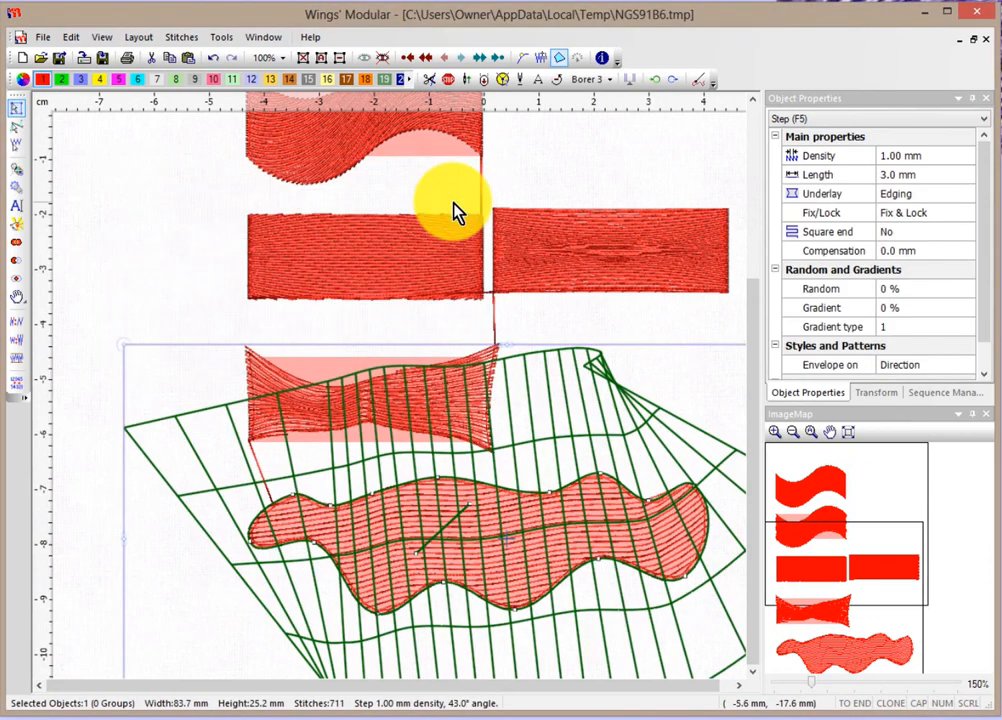
pyautogui.click(137, 305)
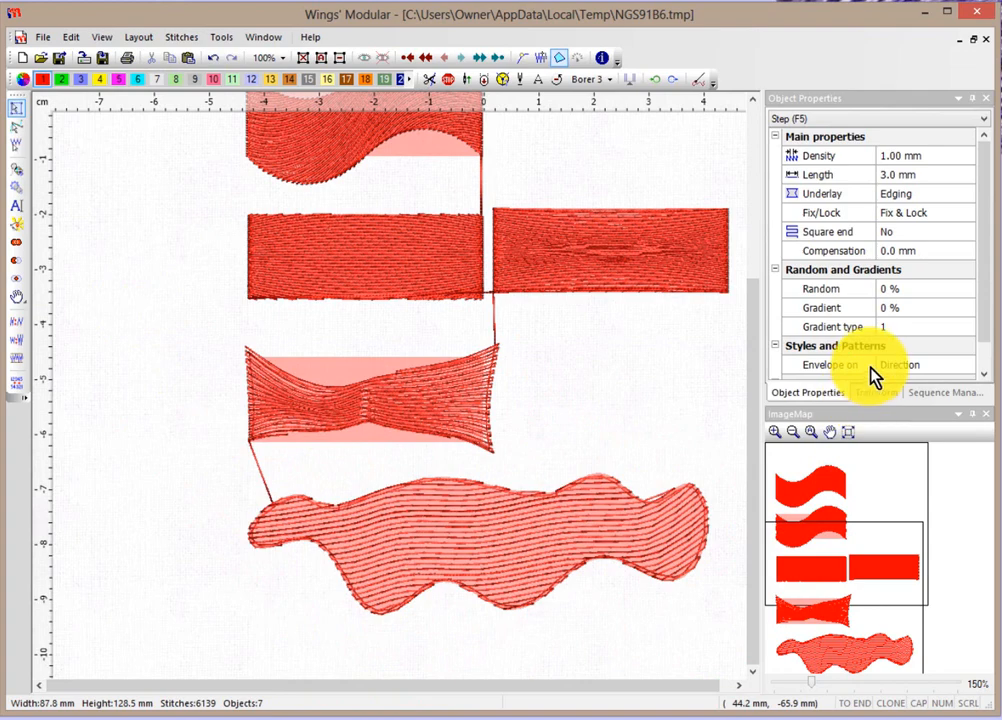
# Step: Switch the wavy shape's Envelope on setting to Stitches, to Outline, and back to Direction
pyautogui.click(570, 543)
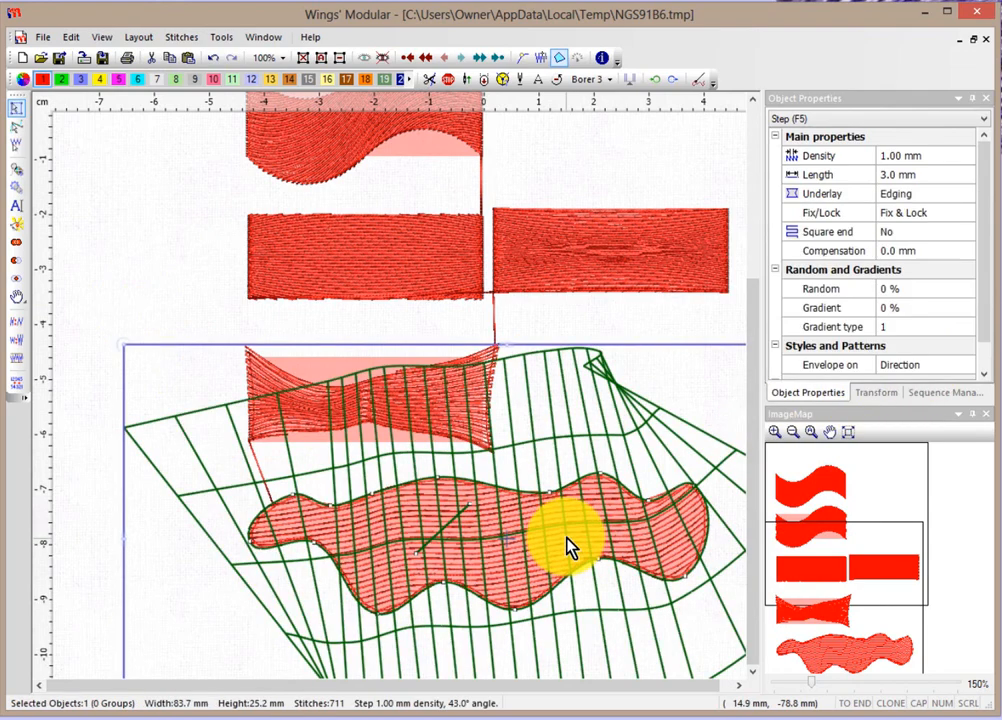
pyautogui.click(922, 366)
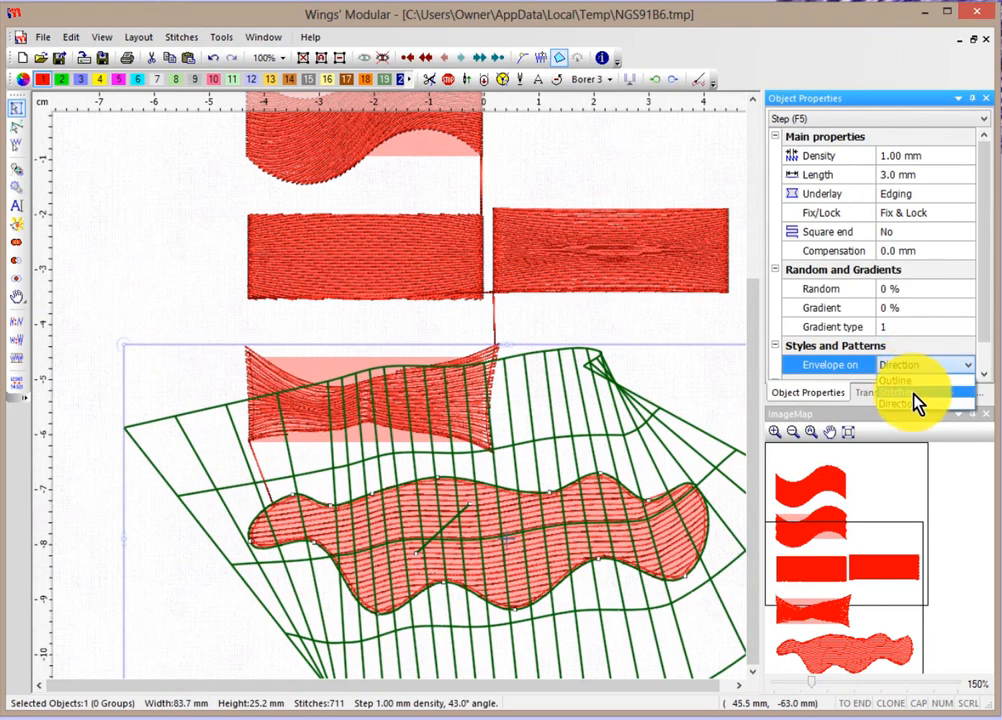
pyautogui.click(914, 393)
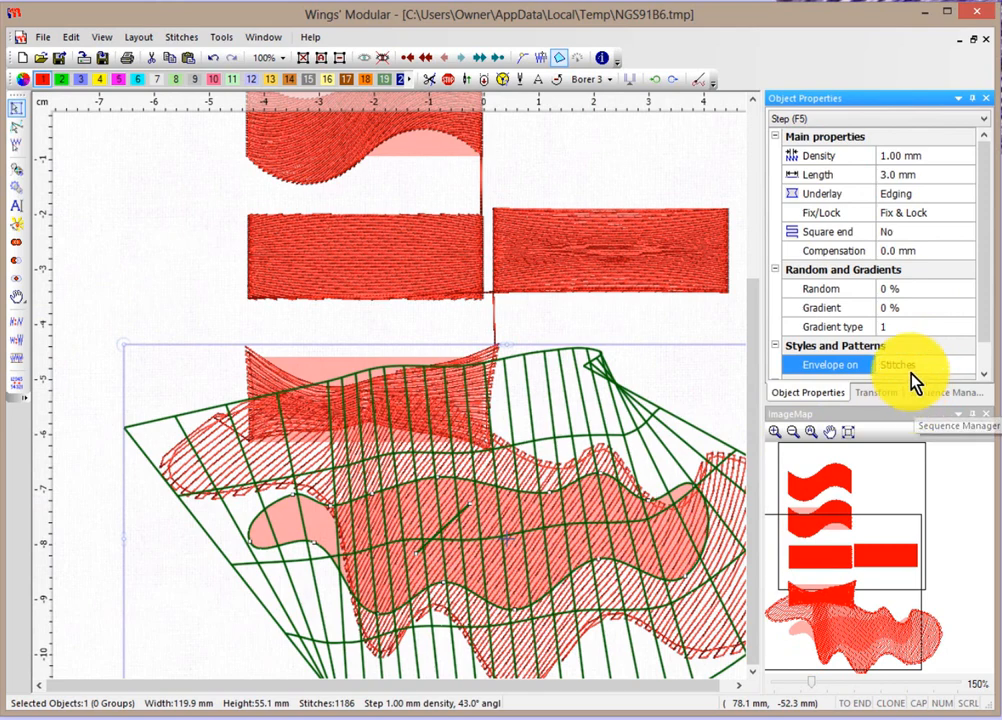
pyautogui.click(912, 366)
pyautogui.click(906, 380)
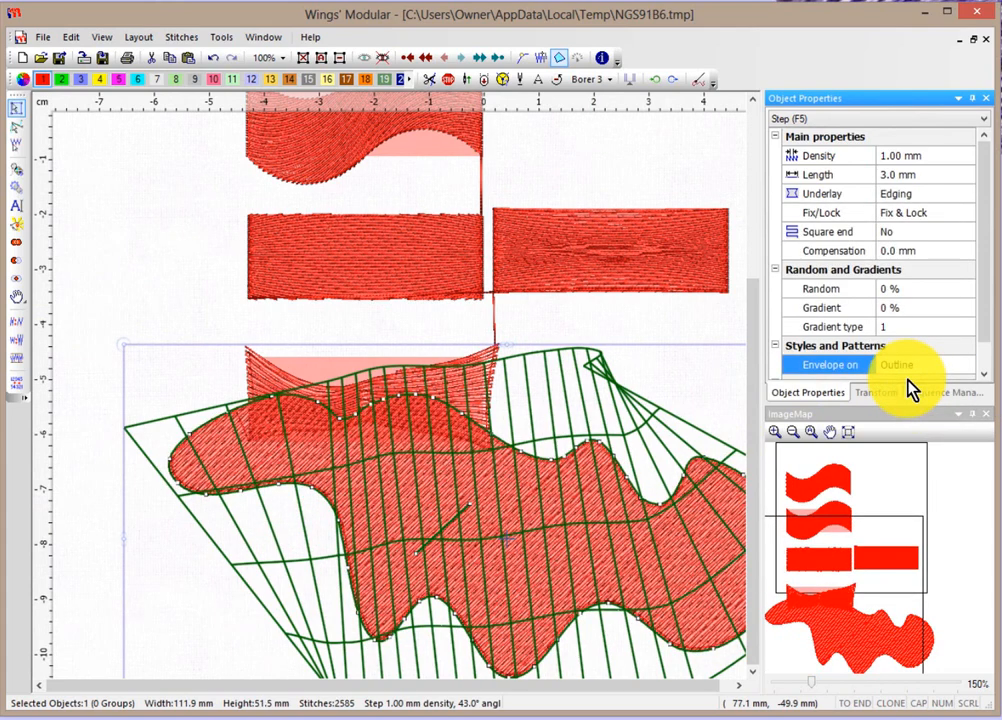
pyautogui.click(901, 370)
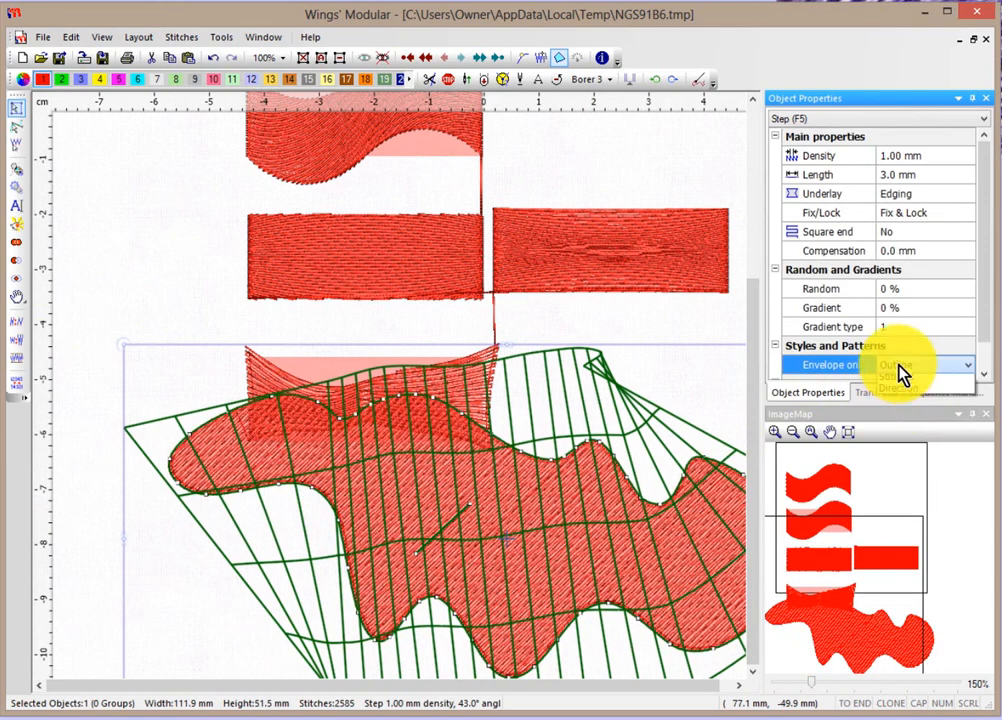
pyautogui.click(905, 412)
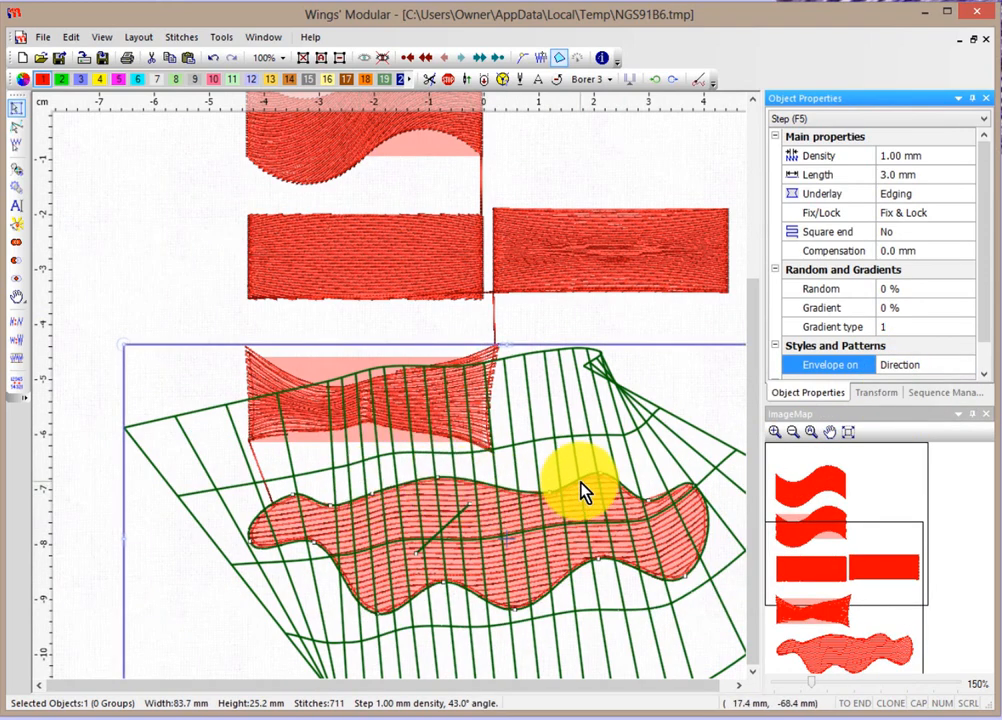
# Step: Delete the envelope from the wavy shape and click away from it
pyautogui.rightClick(485, 510)
pyautogui.moveTo(485, 510)
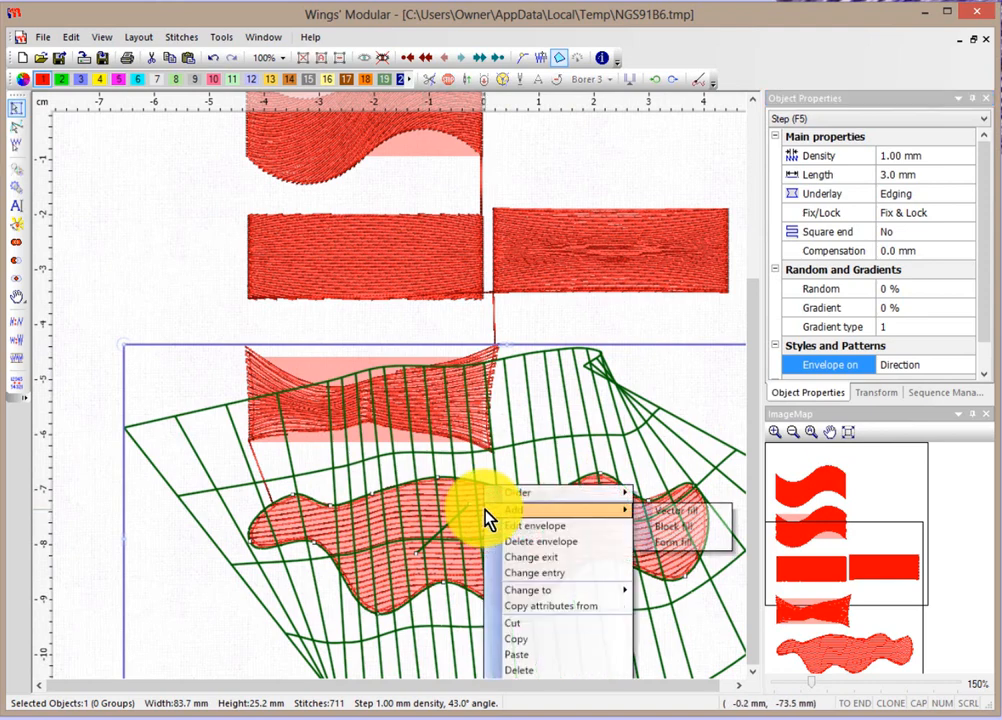
pyautogui.click(545, 541)
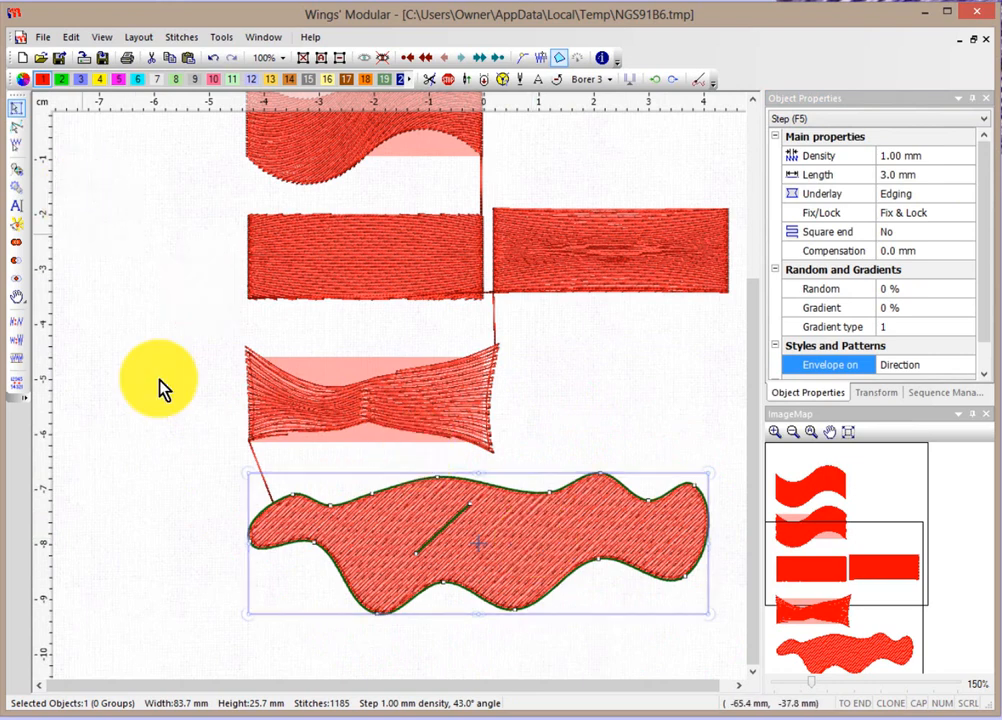
pyautogui.click(110, 415)
# Step: Lower the right end node of the wavy shape's direction line so the stitch angle slopes down to the right at about 340°
pyautogui.click(364, 548)
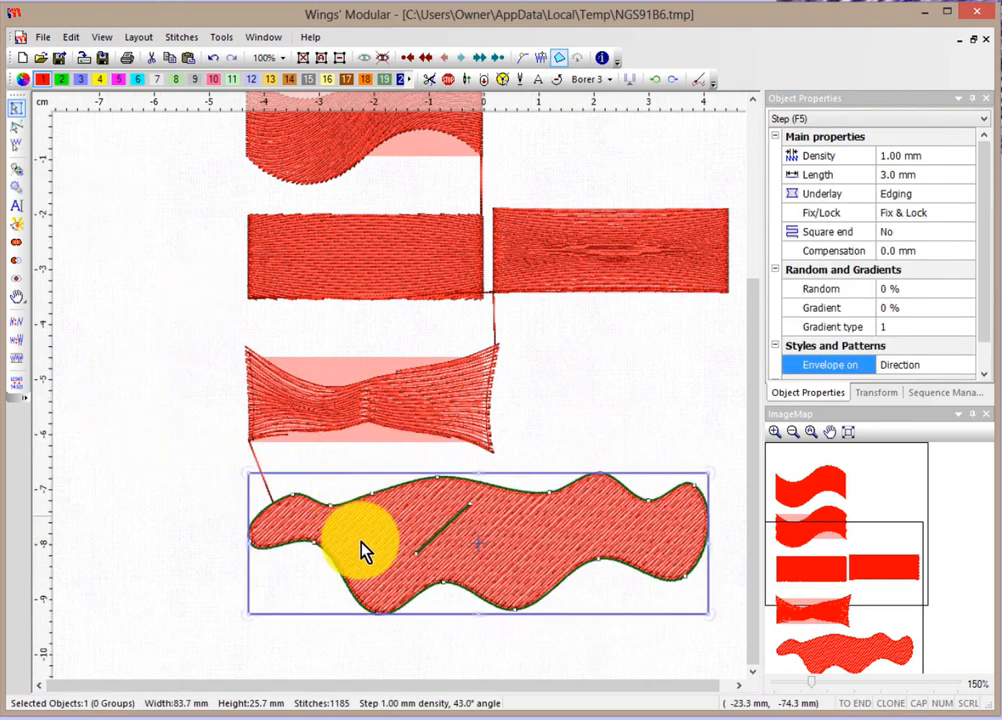
pyautogui.moveTo(428, 549); pyautogui.dragTo(462, 510)
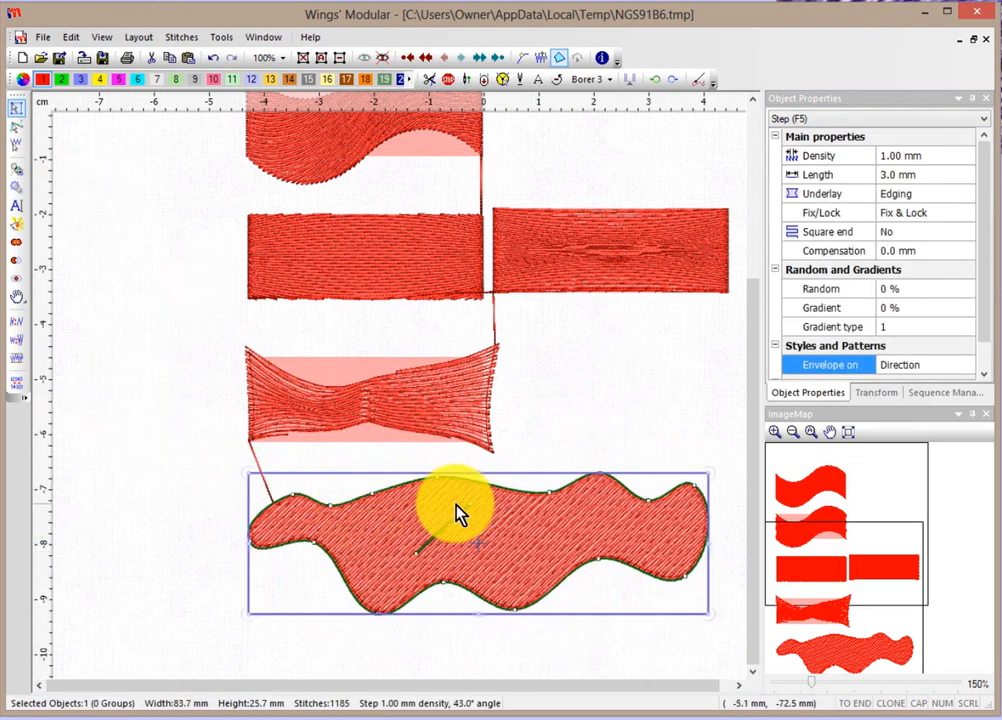
pyautogui.click(20, 132)
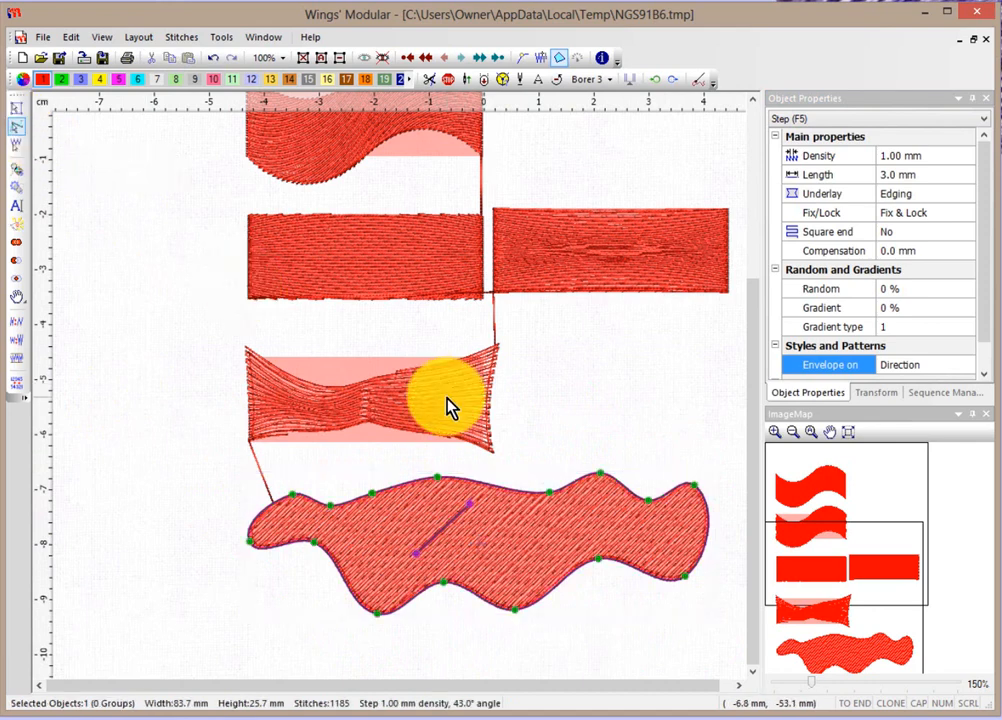
pyautogui.moveTo(470, 505)
pyautogui.mouseDown()
pyautogui.moveTo(459, 550)
pyautogui.moveTo(469, 580)
pyautogui.mouseUp()
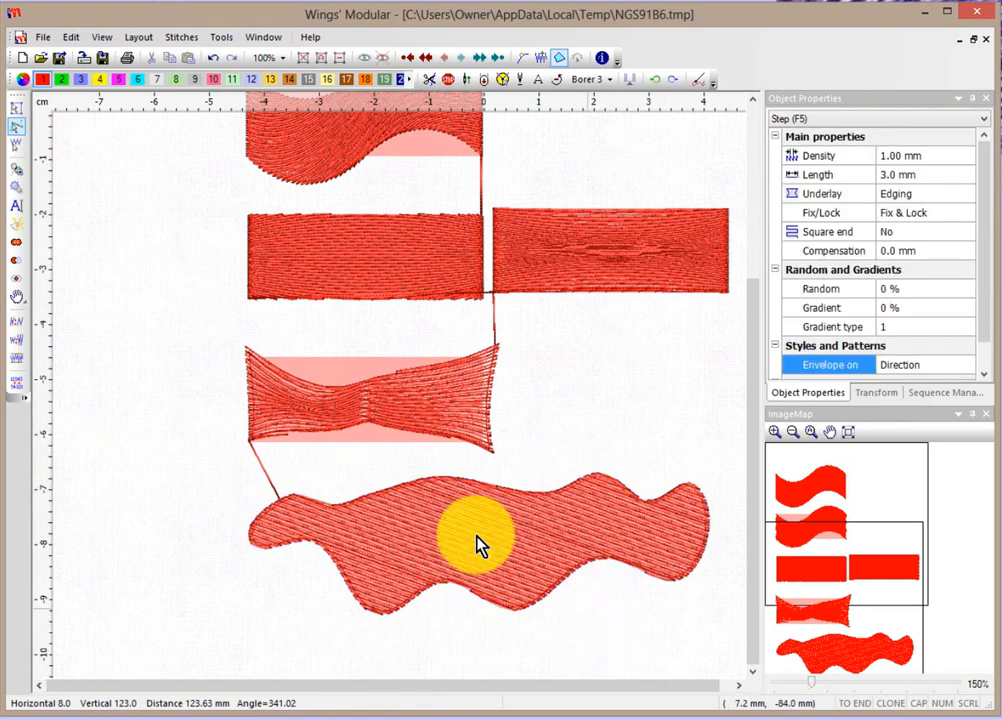
# Step: Add an On direction(auto) envelope to the wavy shape with its new stitch angle, and deselect it
pyautogui.rightClick(474, 530)
pyautogui.moveTo(505, 566)
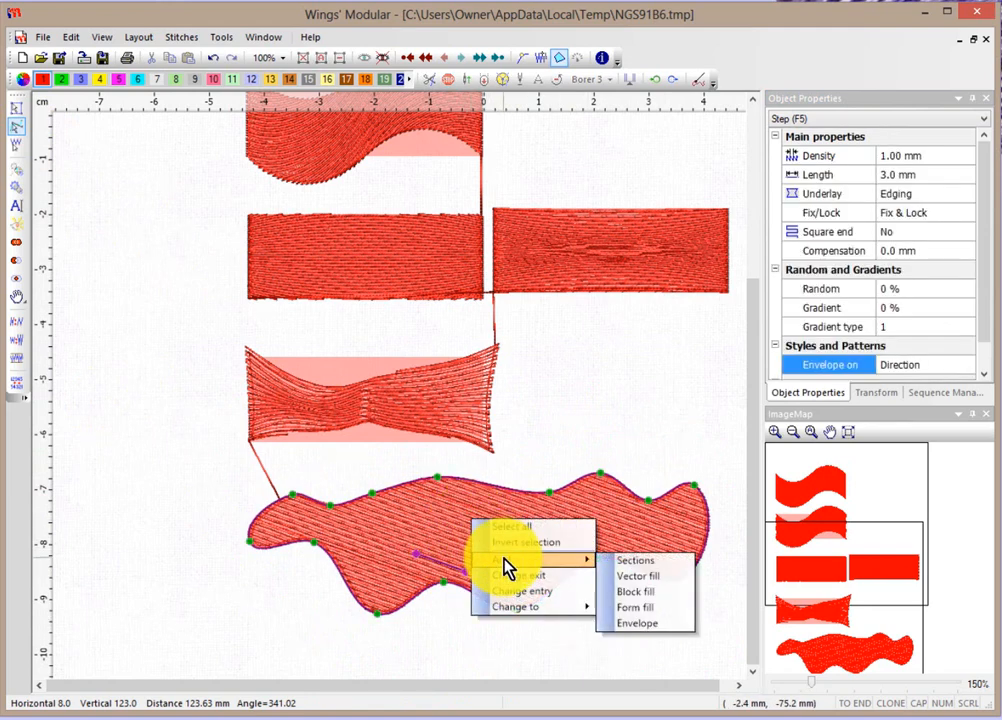
pyautogui.click(649, 623)
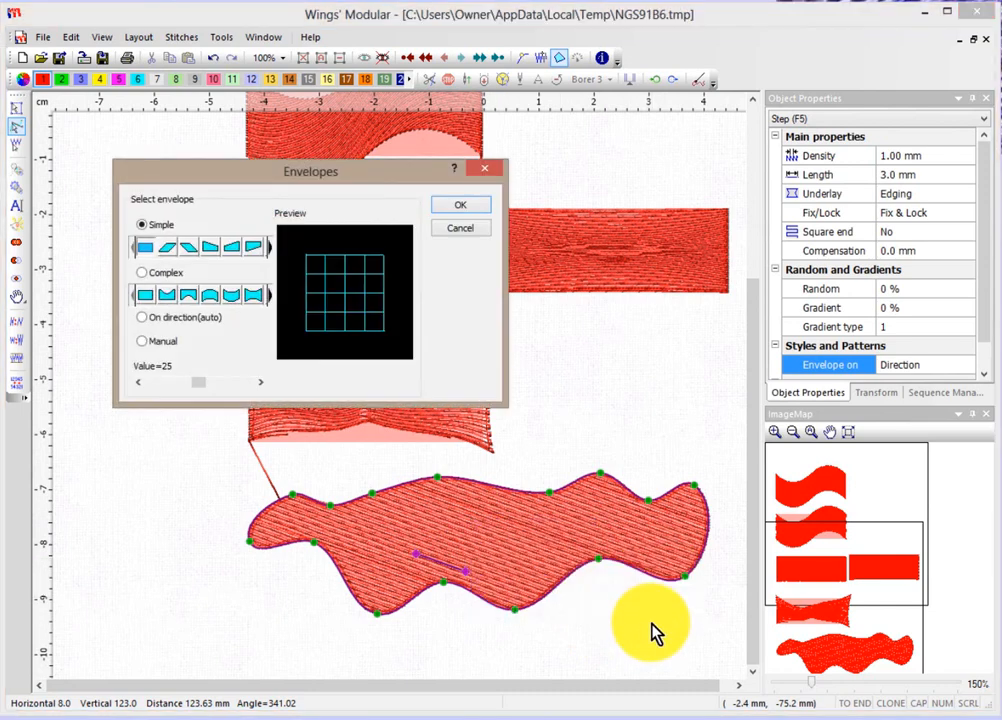
pyautogui.click(145, 294)
pyautogui.click(141, 318)
pyautogui.click(461, 206)
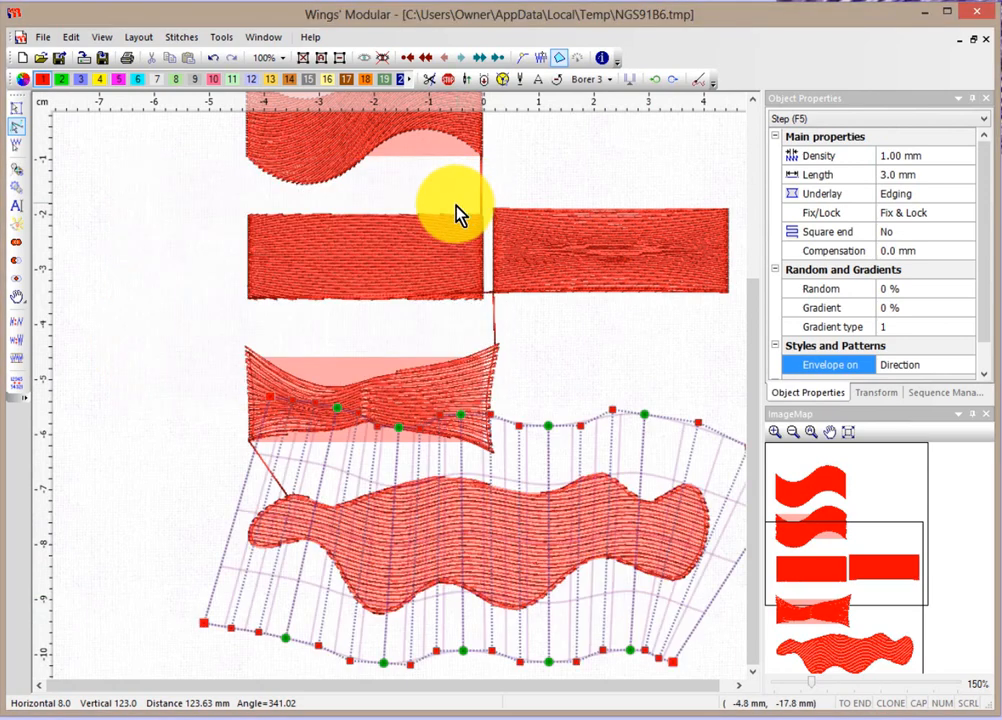
pyautogui.click(195, 456)
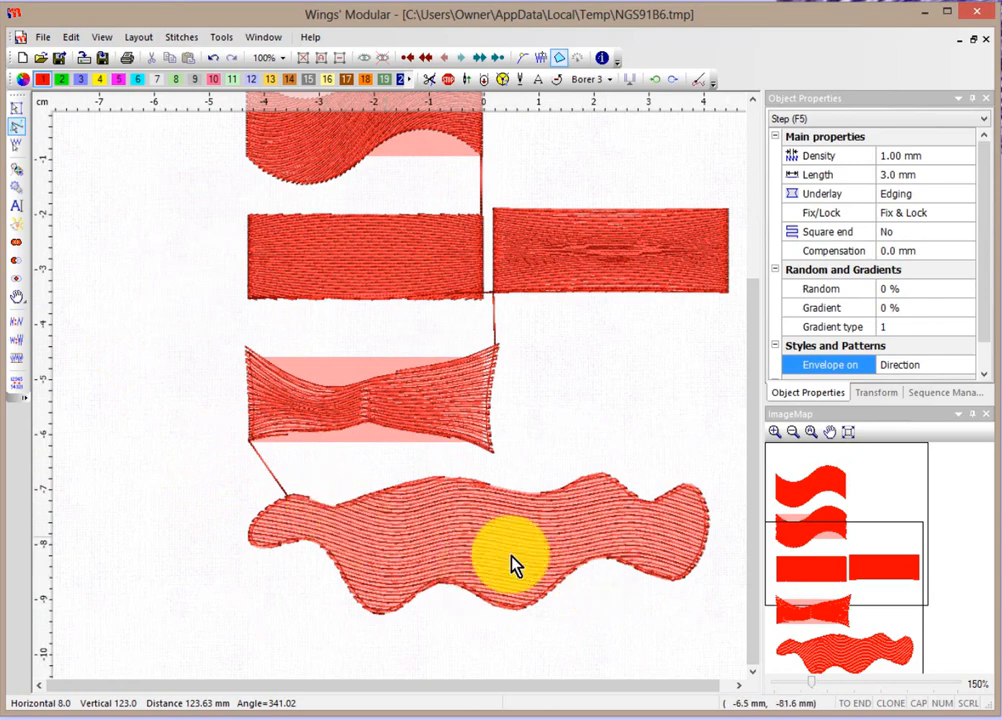
# Step: Duplicate the enveloped wavy shape and place the copy below the original, shifted slightly to the left
pyautogui.scroll(2, 405, 533)
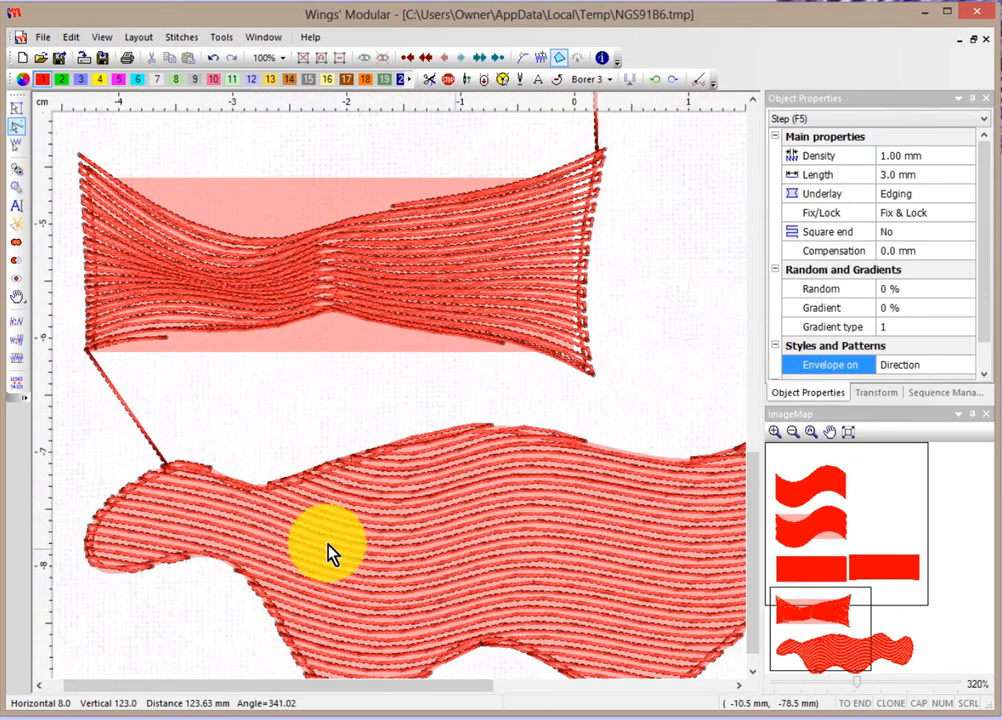
pyautogui.scroll(-2, 488, 490)
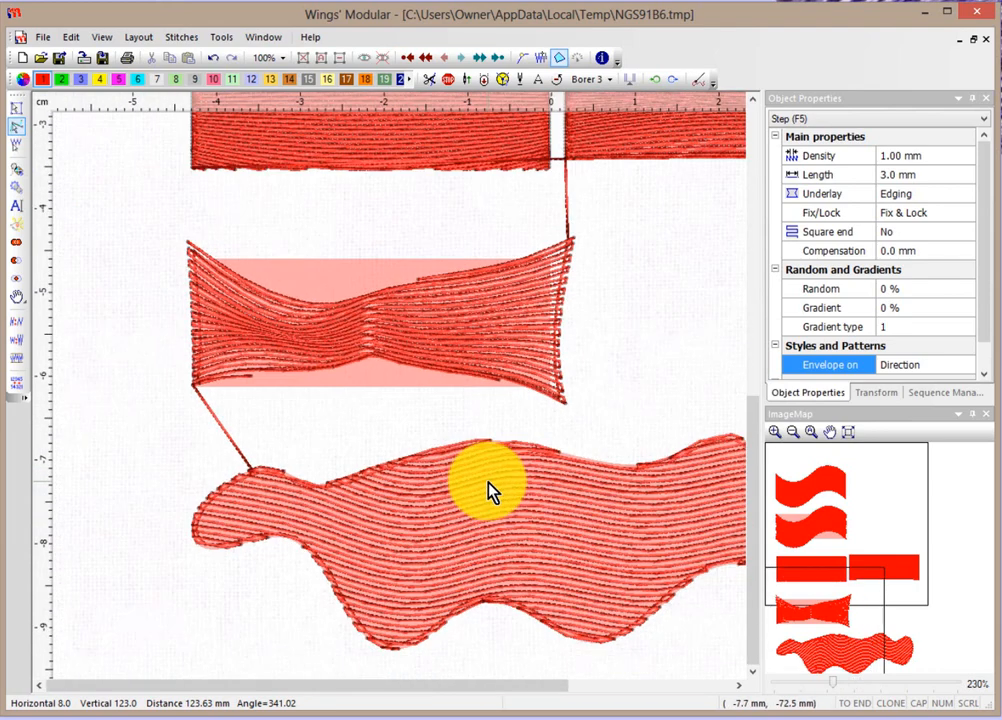
pyautogui.scroll(-1, 488, 490)
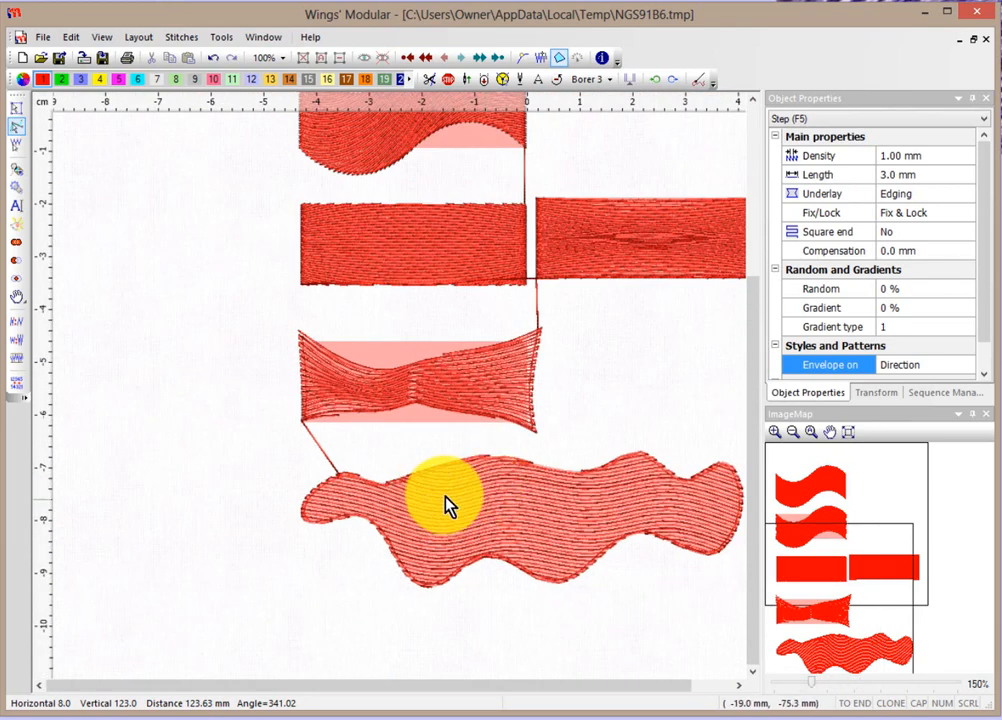
pyautogui.scroll(-2, 526, 521)
pyautogui.click(525, 521)
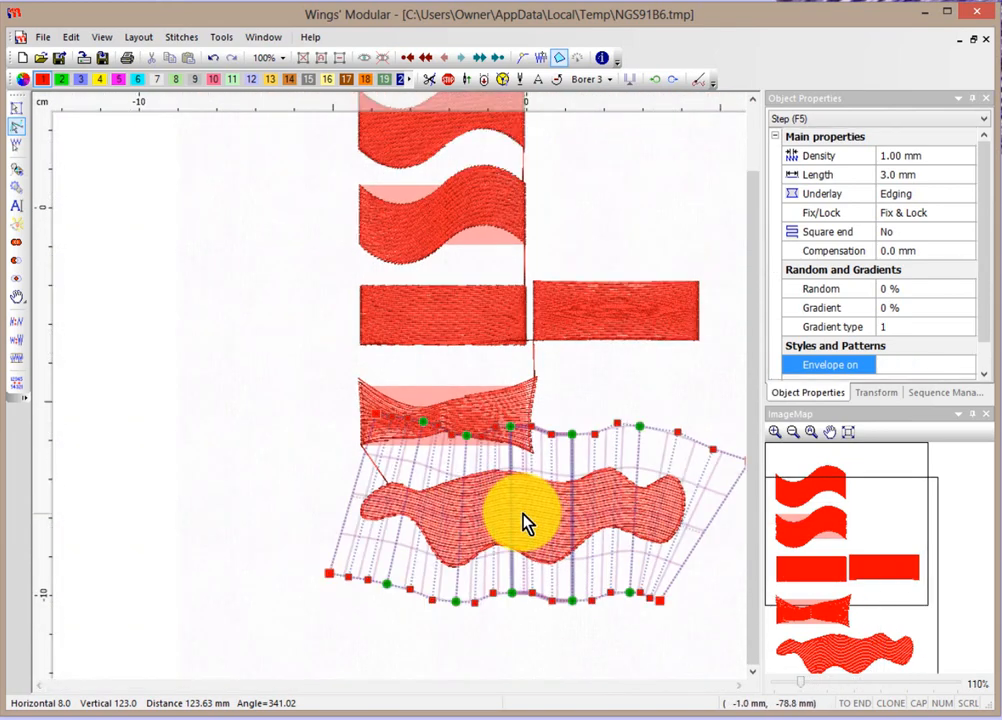
pyautogui.click(16, 108)
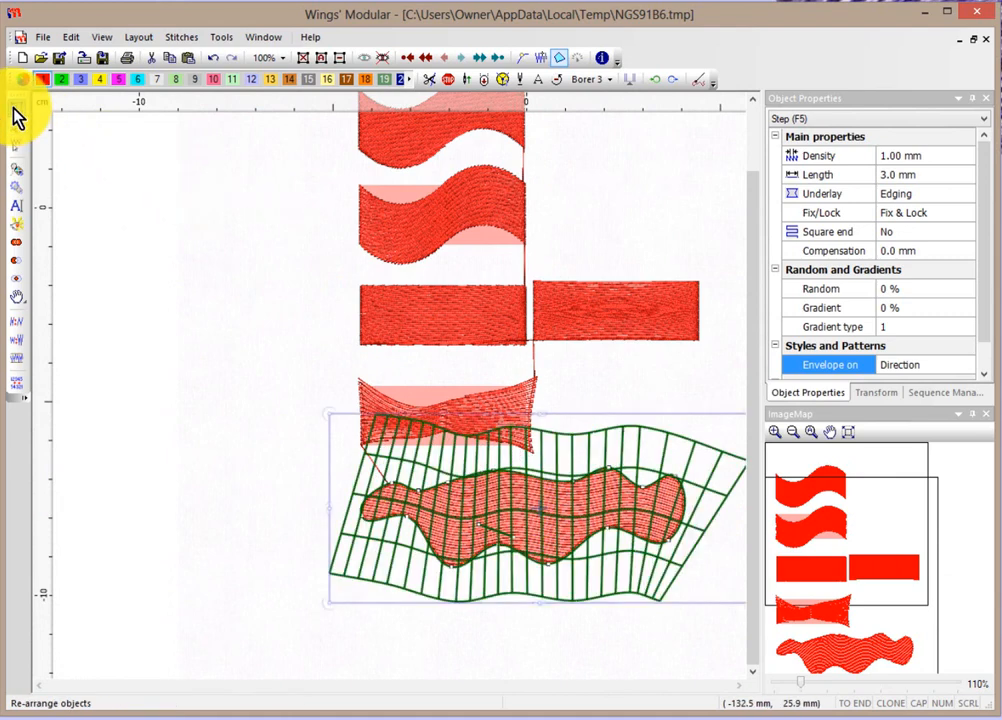
pyautogui.click(170, 58)
pyautogui.click(188, 58)
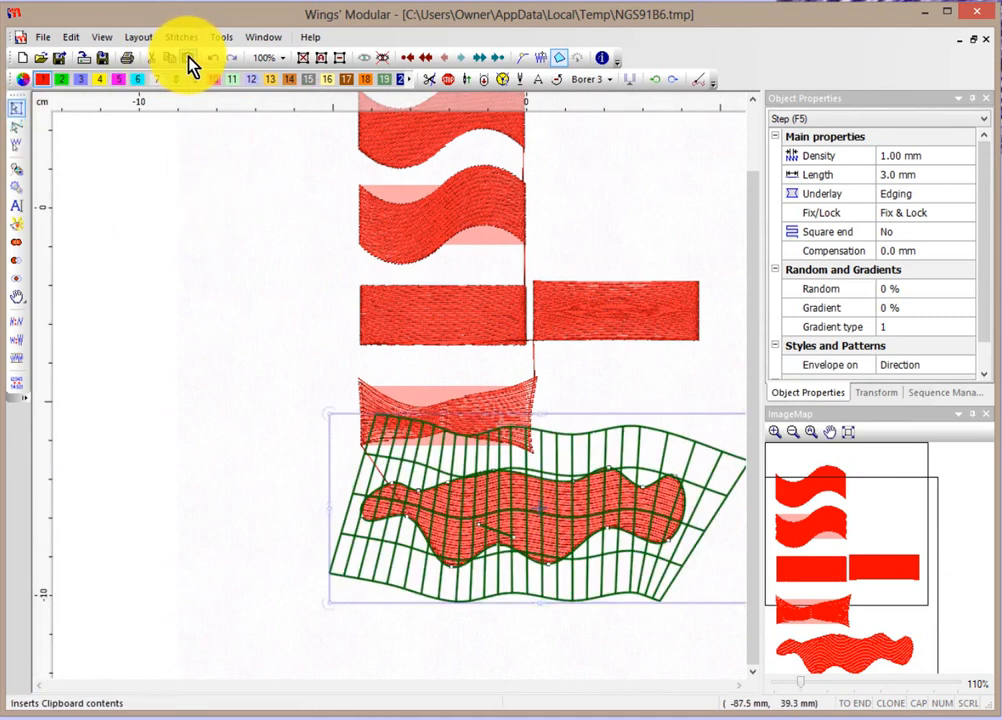
pyautogui.moveTo(490, 497); pyautogui.dragTo(417, 505)
pyautogui.moveTo(403, 563); pyautogui.dragTo(420, 595)
# Step: Delete the envelope from the lower wavy copy and deselect it
pyautogui.scroll(-1, 712, 595)
pyautogui.scroll(-1, 712, 595)
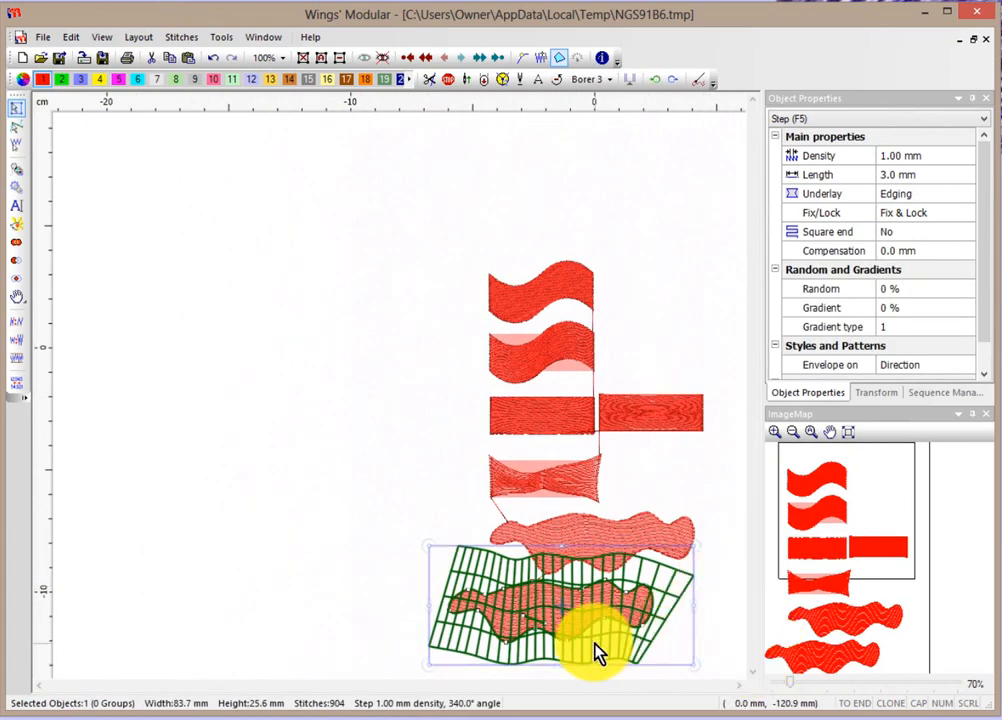
pyautogui.scroll(3, 595, 653)
pyautogui.rightClick(449, 587)
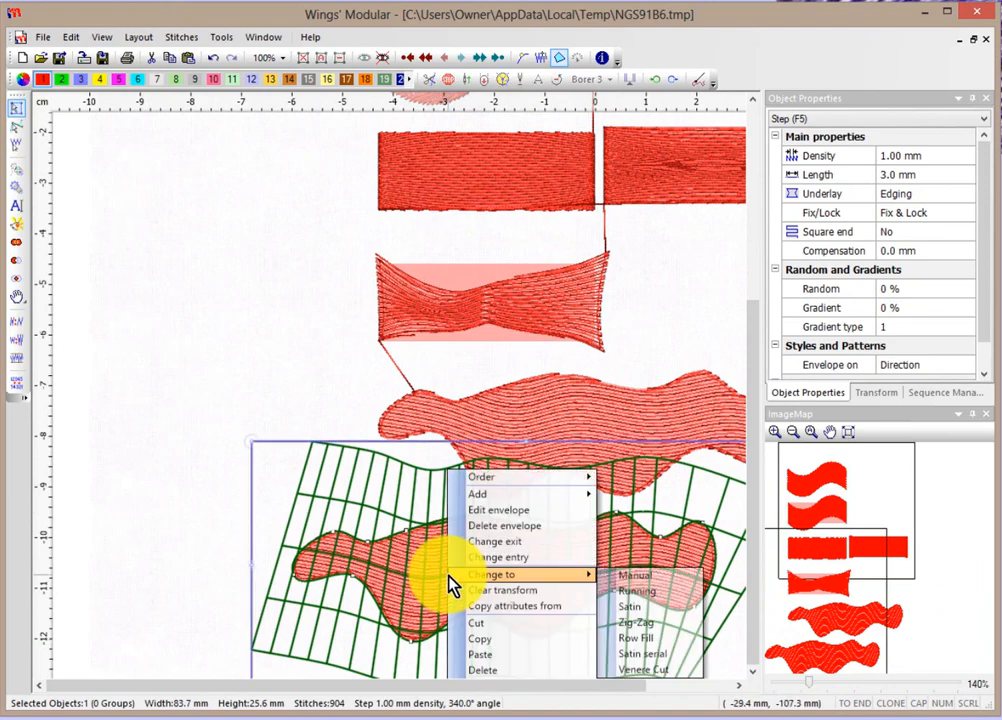
pyautogui.click(491, 529)
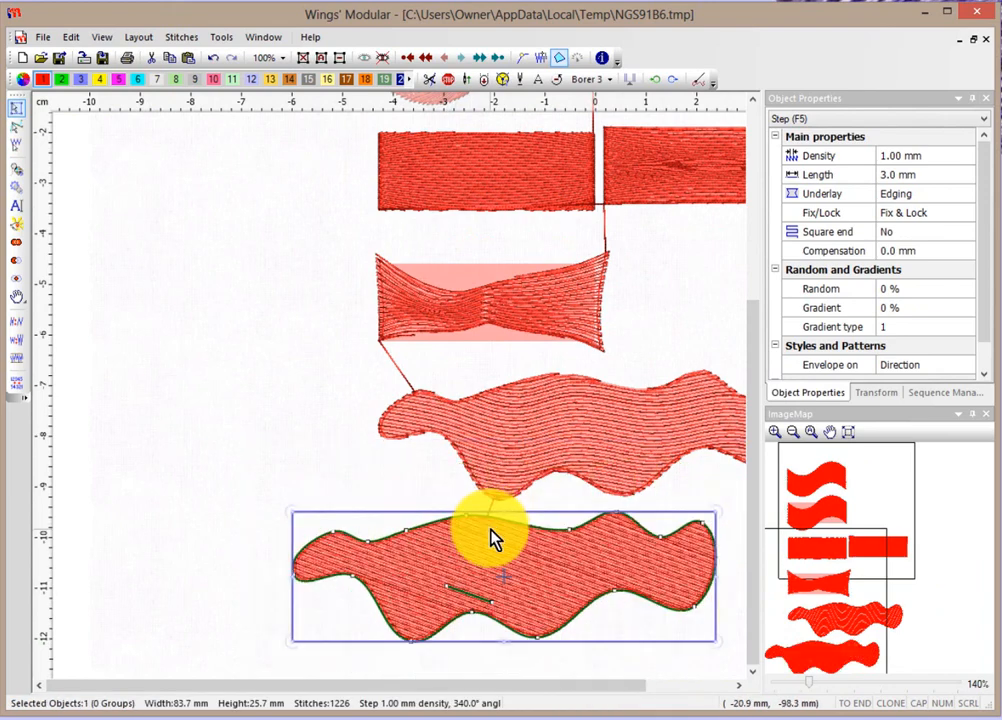
pyautogui.click(291, 462)
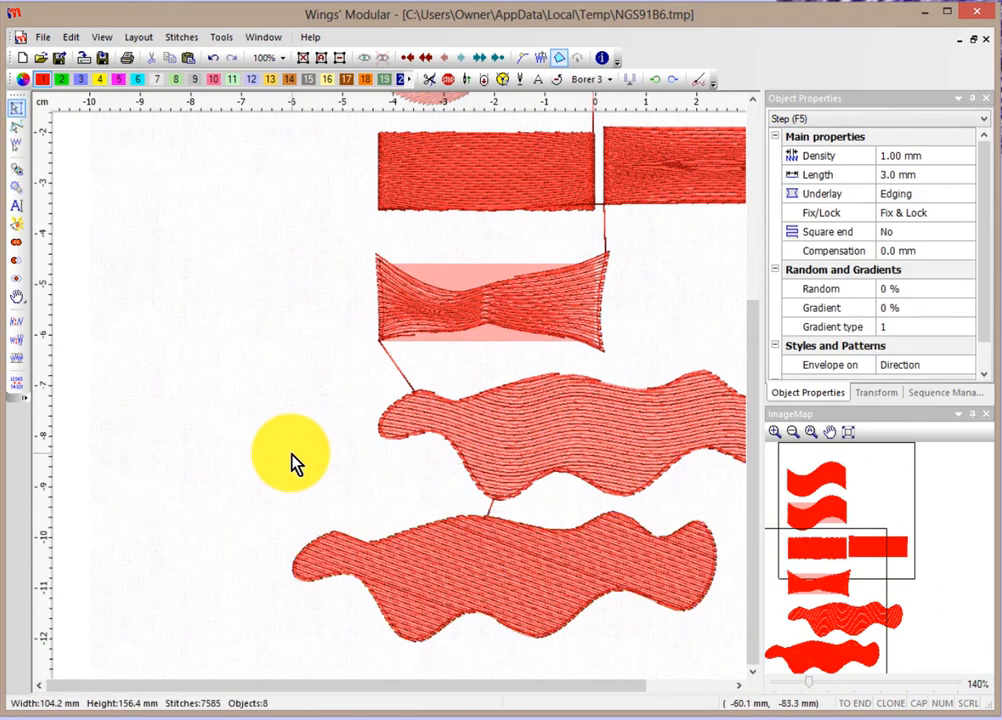
# Step: Start adding a new envelope to the lower wavy copy, opening the envelope type choices
pyautogui.click(454, 548)
pyautogui.rightClick(454, 548)
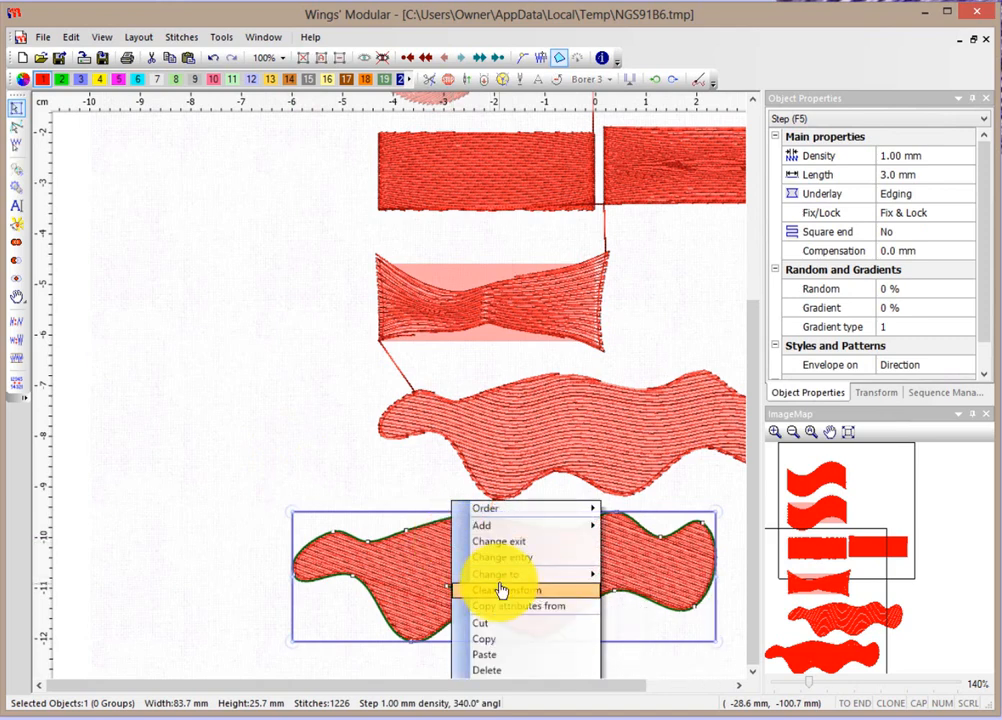
pyautogui.moveTo(499, 527)
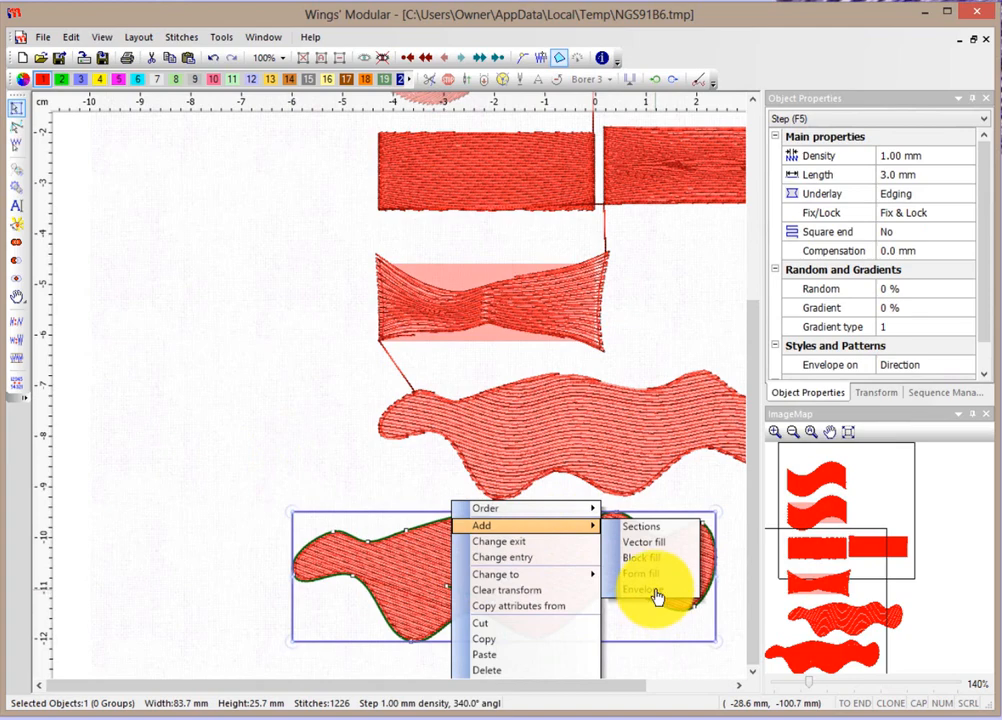
pyautogui.click(650, 591)
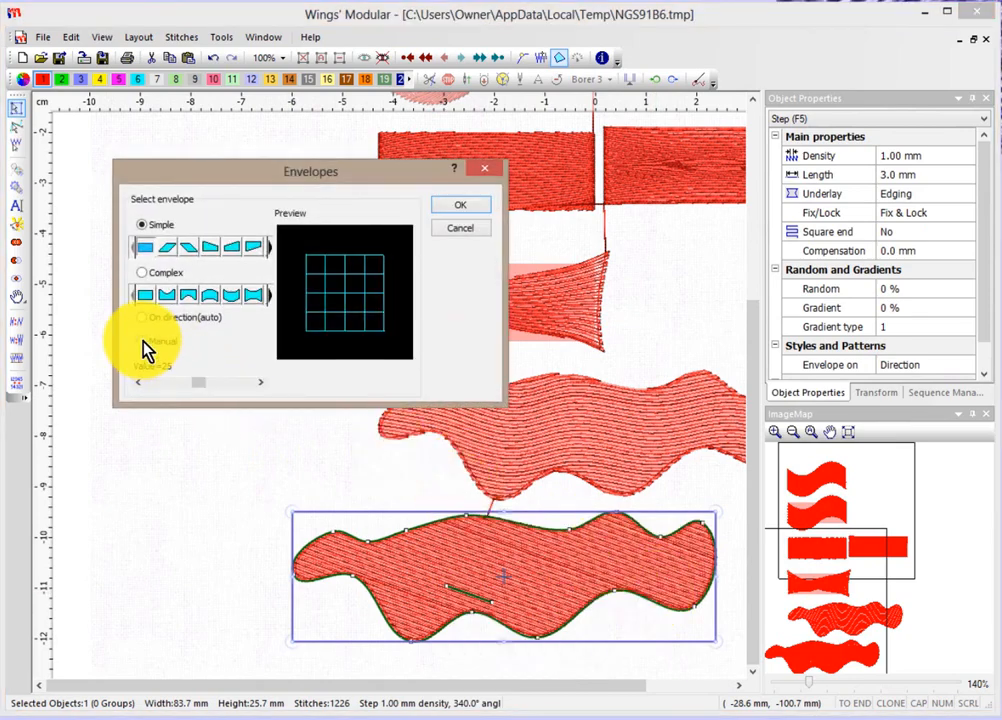
# Step: Add a manual envelope to the lowest wavy shape, drawing its curved guide pairs as an oval grid enclosing the whole shape
pyautogui.click(142, 341)
pyautogui.click(466, 207)
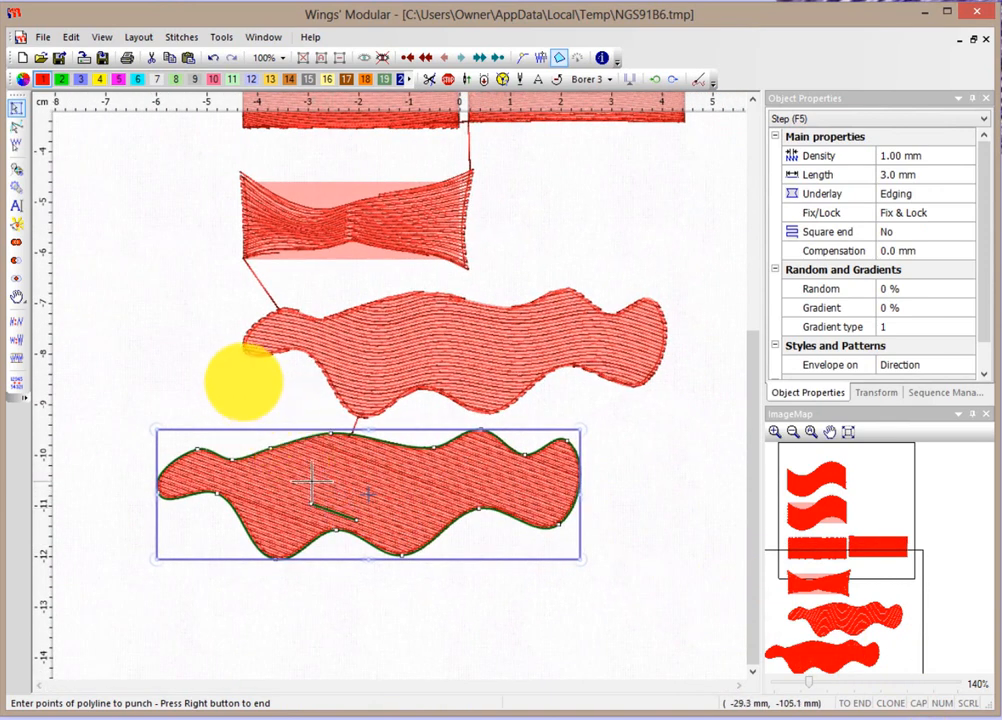
pyautogui.click(290, 369)
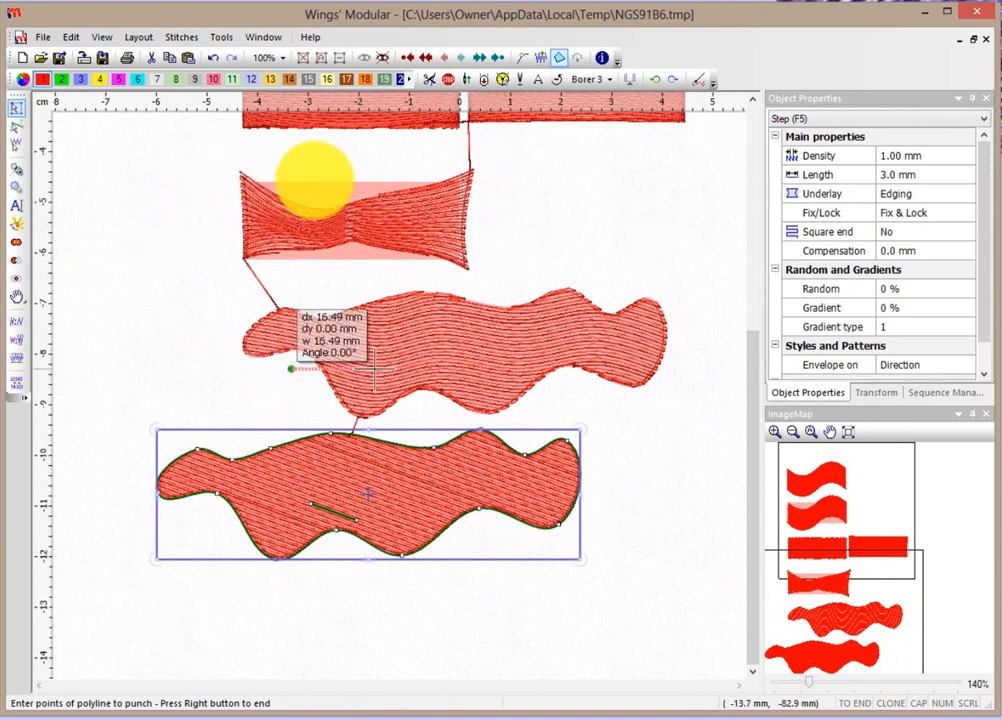
pyautogui.click(392, 370)
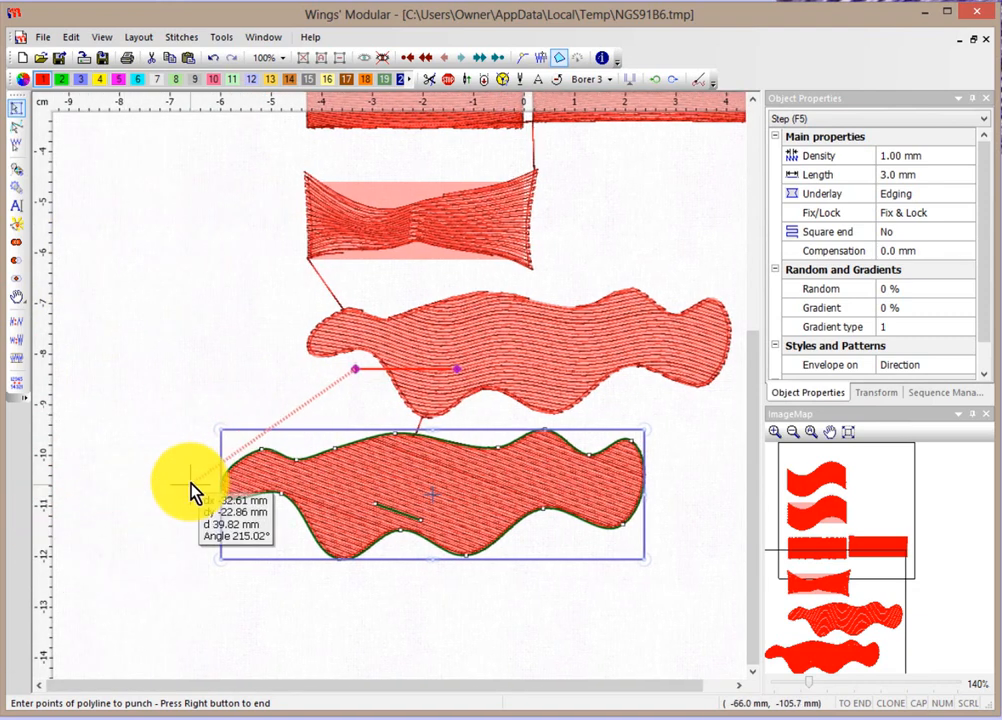
pyautogui.click(194, 434)
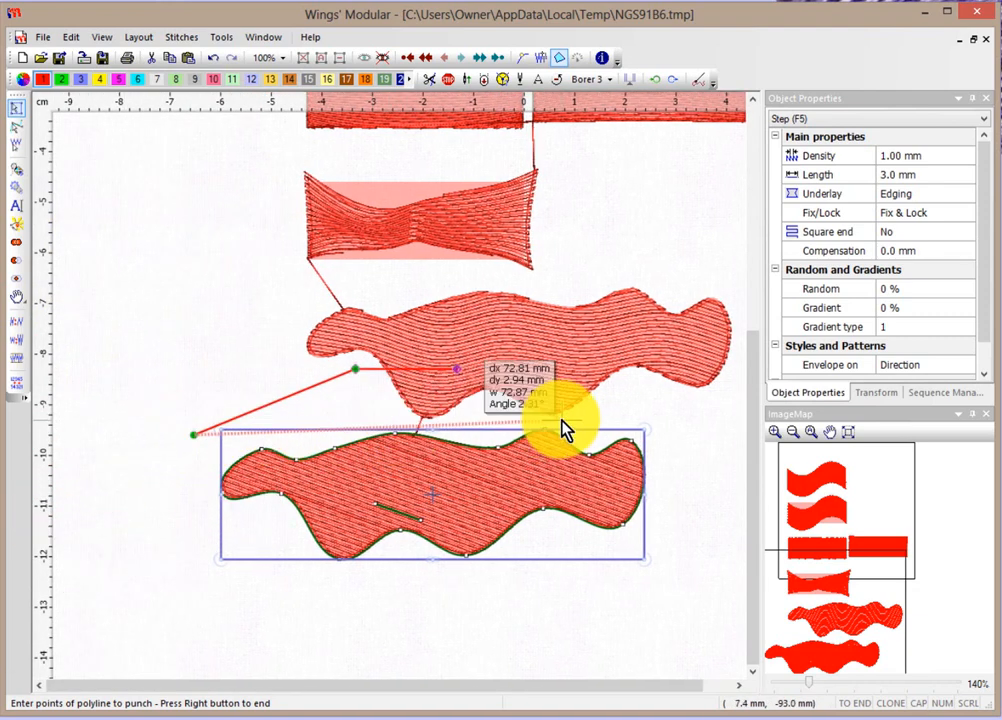
pyautogui.click(653, 426)
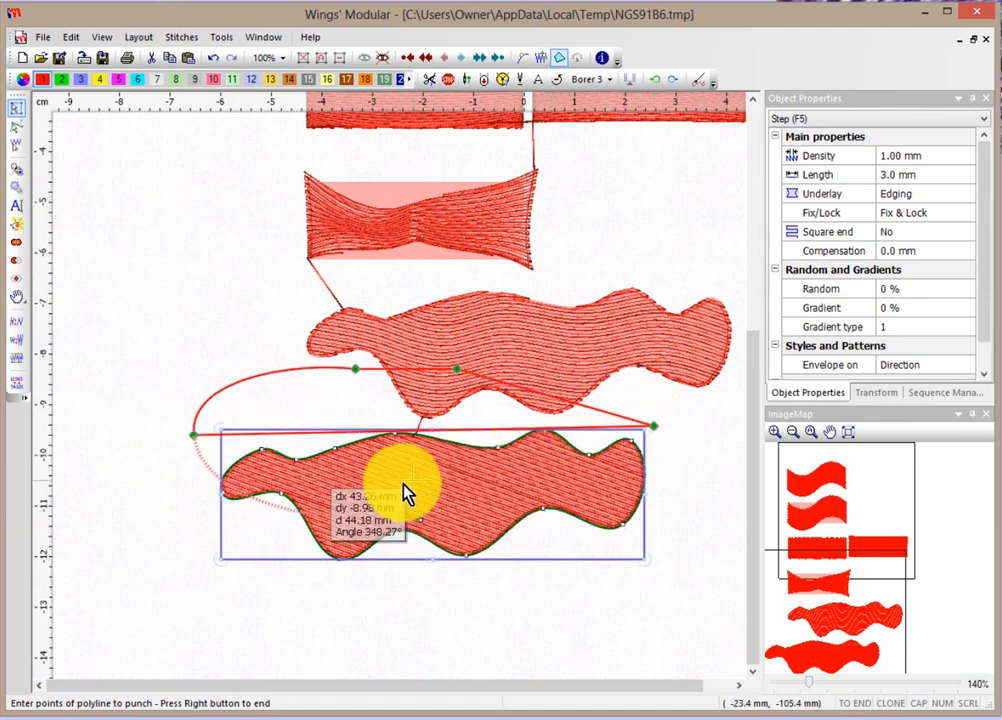
pyautogui.click(257, 540)
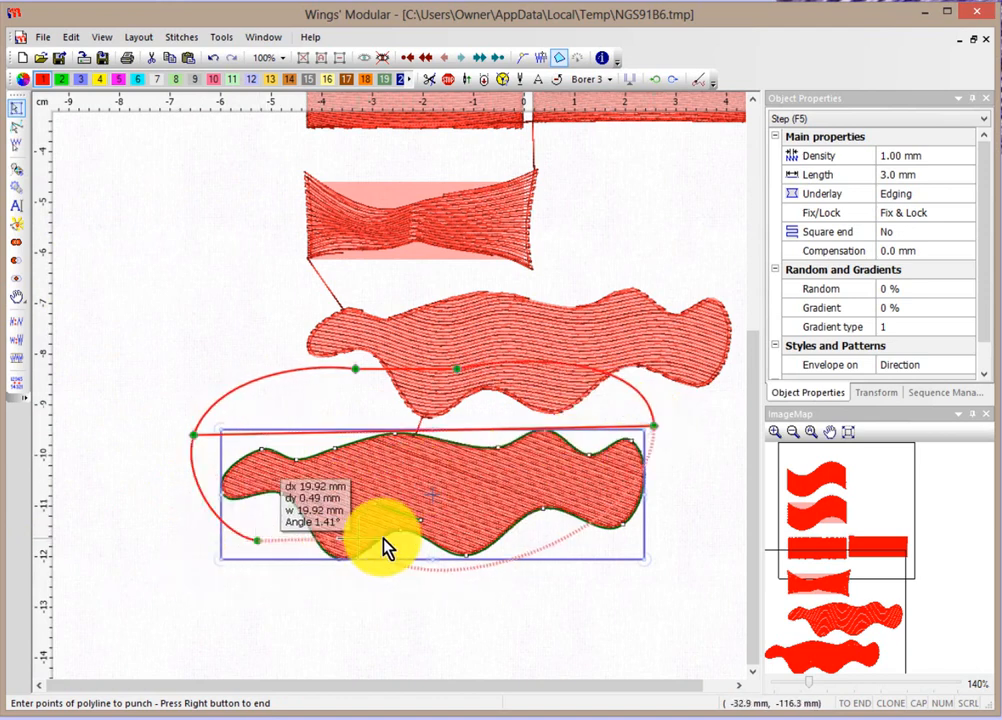
pyautogui.click(629, 541)
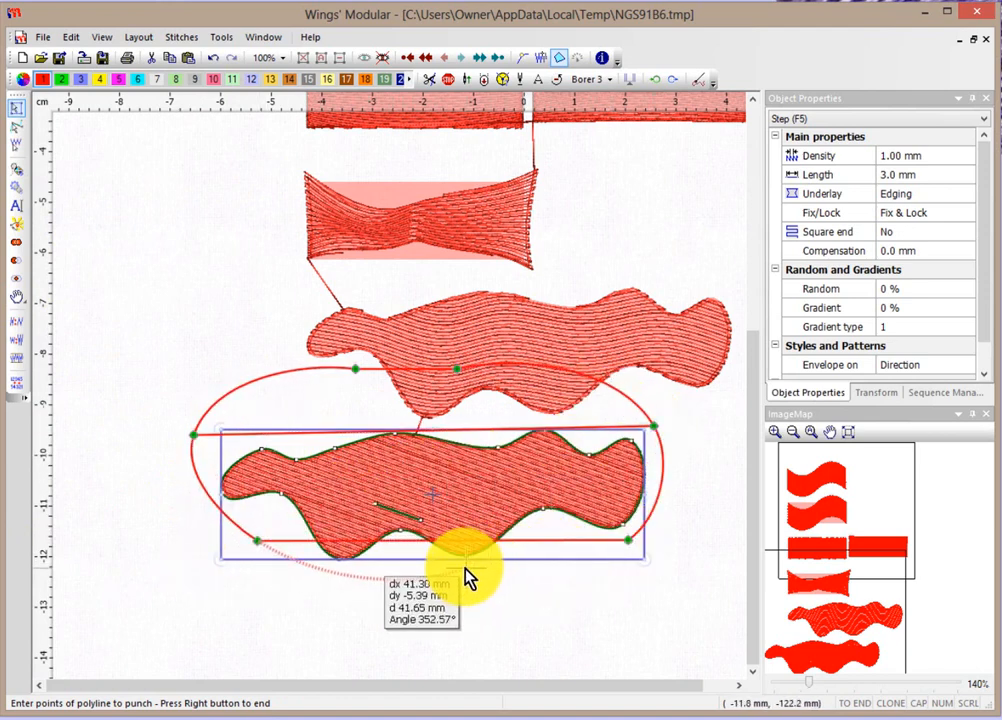
pyautogui.click(377, 586)
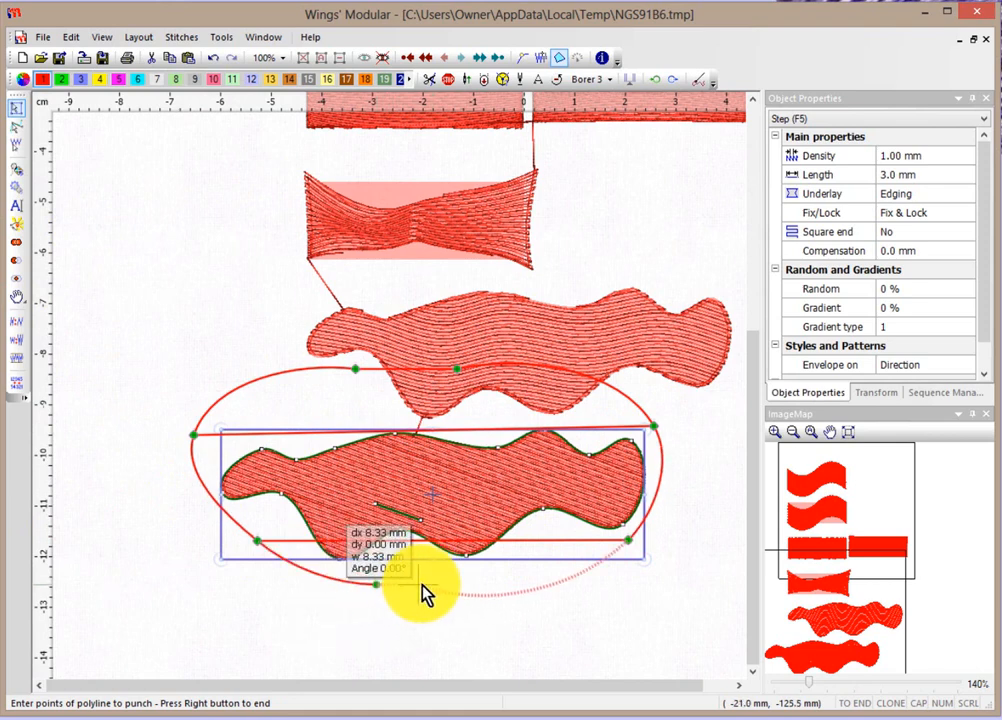
pyautogui.rightClick(474, 601)
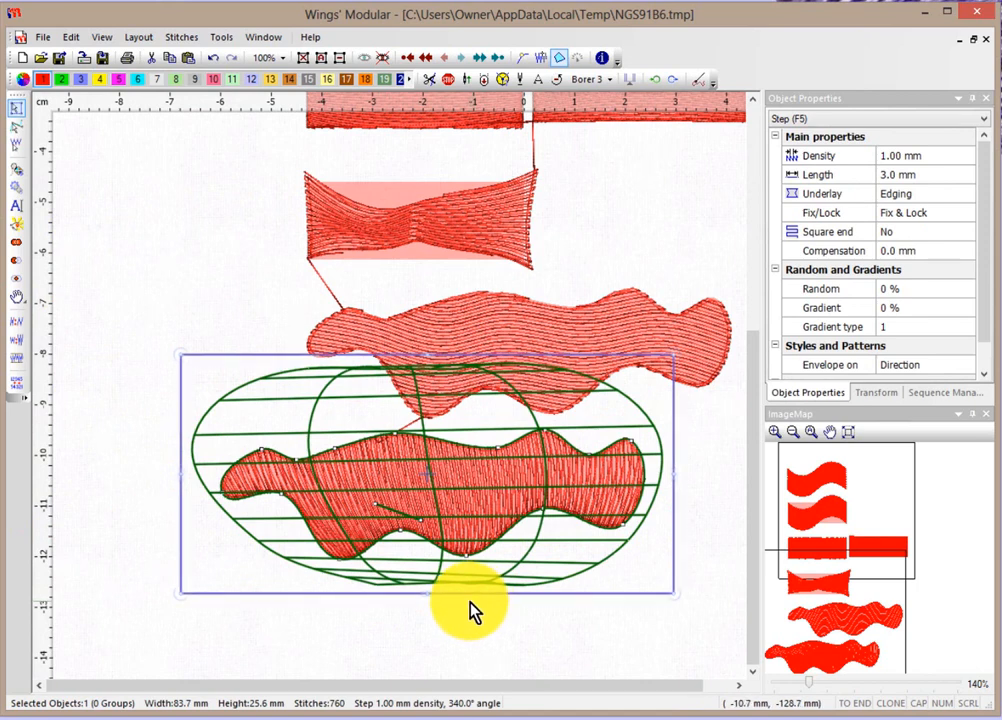
pyautogui.click(402, 615)
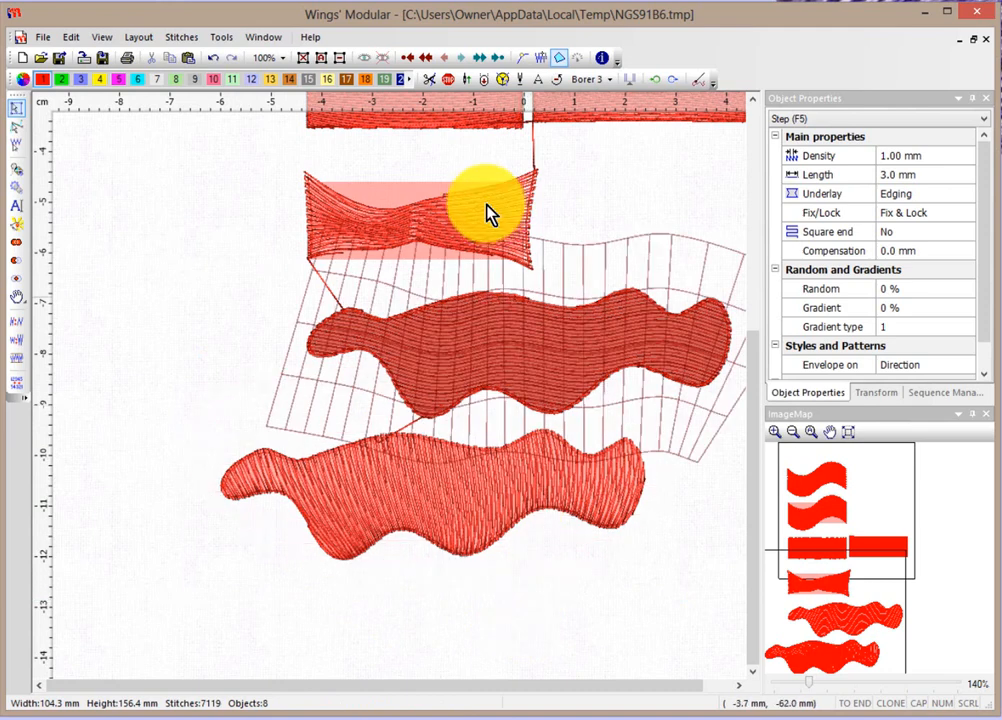
# Step: Switch to the CDW0146.ngs design and set Envelope on to Direction for the light half of the central petal
pyautogui.click(272, 40)
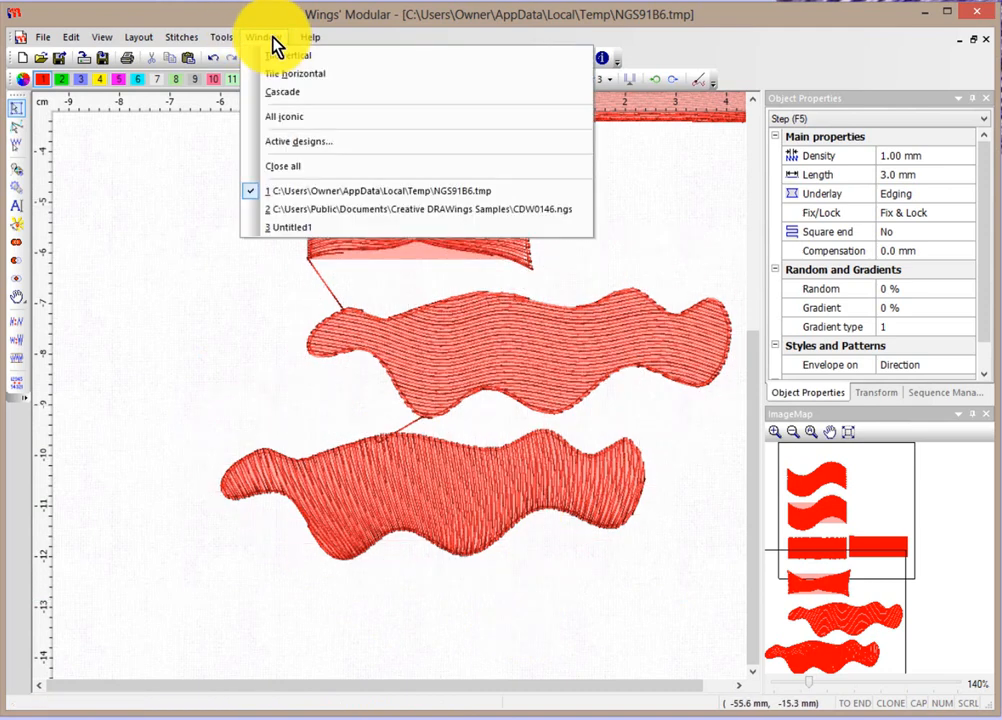
pyautogui.click(403, 219)
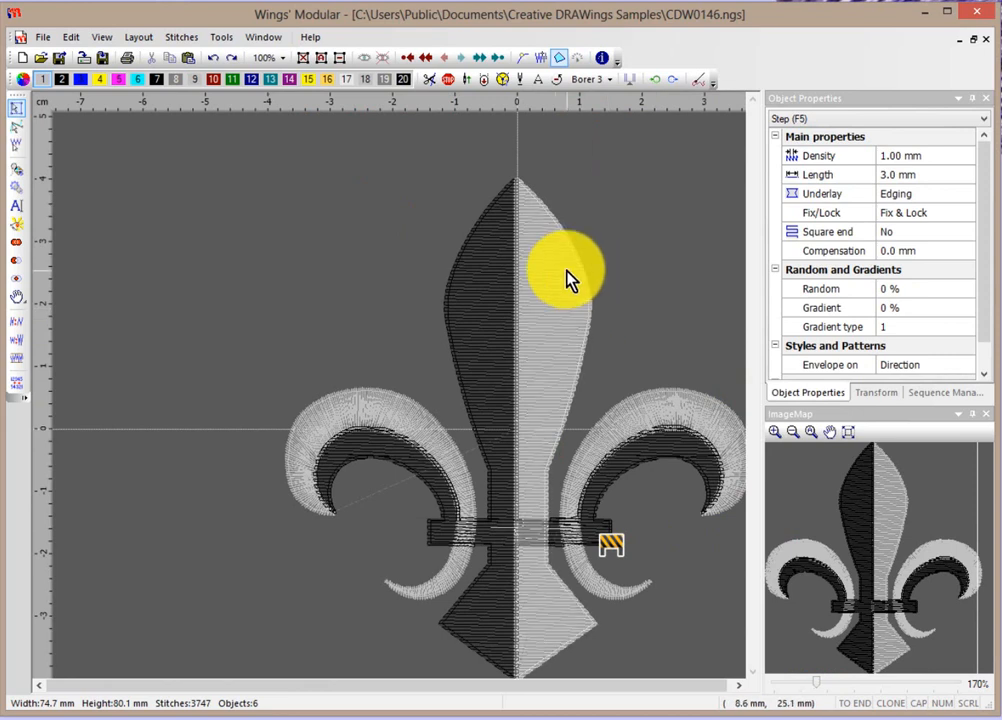
pyautogui.click(541, 272)
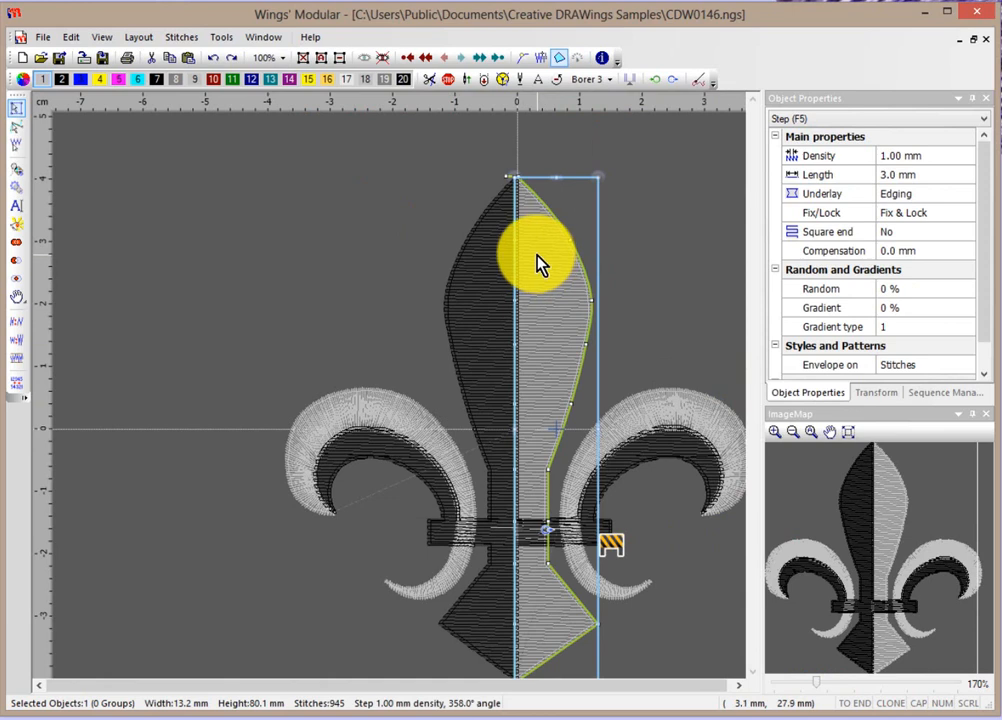
pyautogui.click(913, 372)
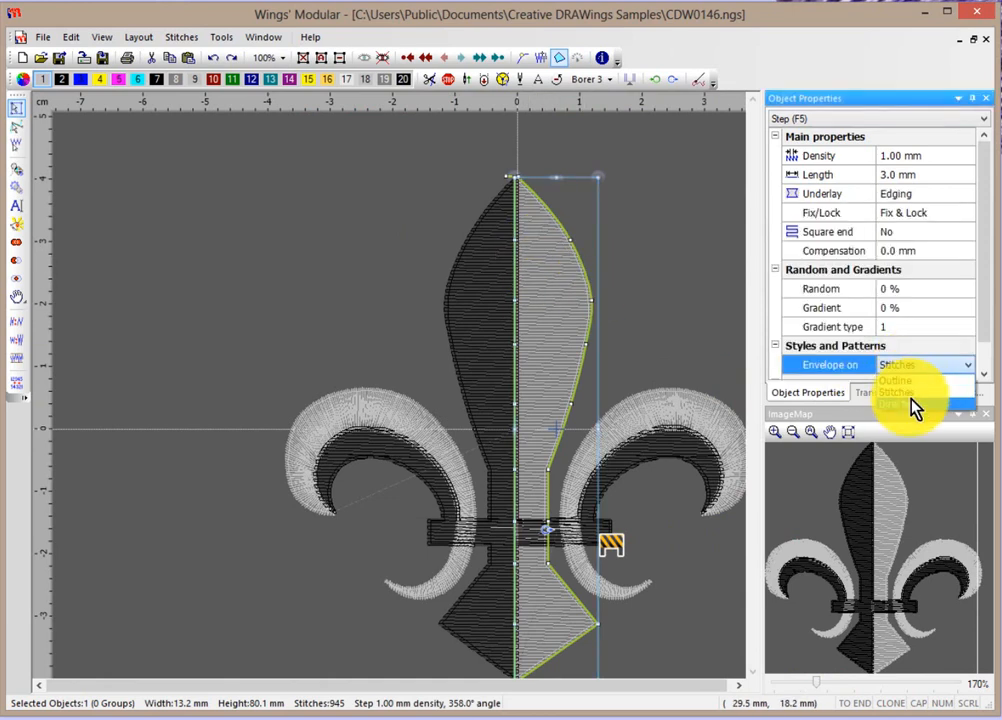
pyautogui.click(913, 406)
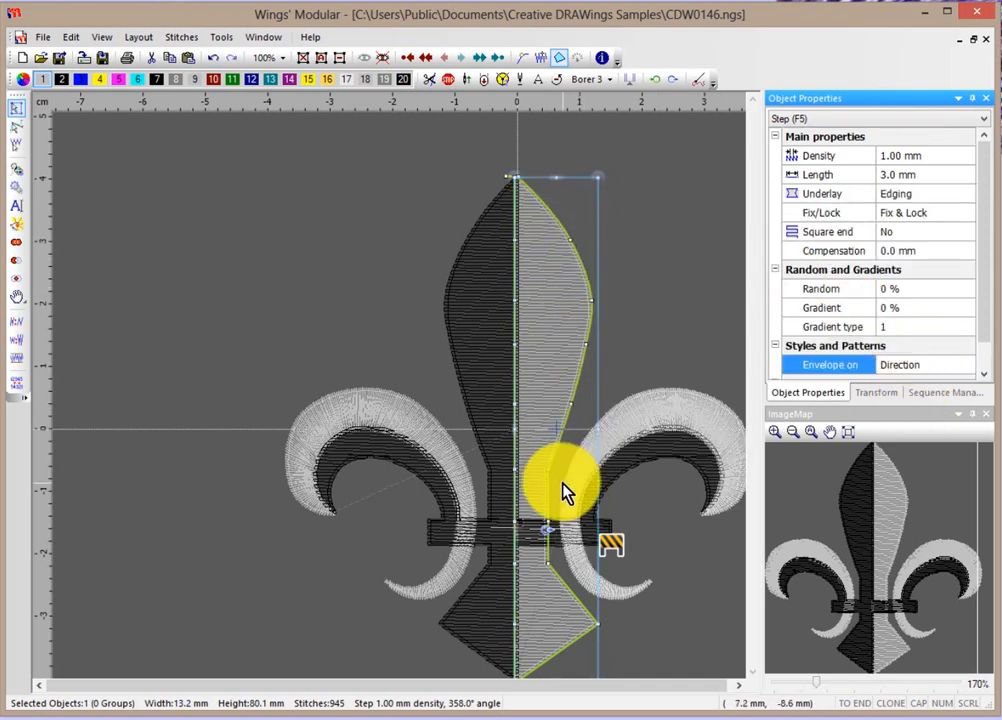
# Step: Try adding an On direction (auto) envelope to the light half of the central petal with its current stitch direction
pyautogui.rightClick(530, 244)
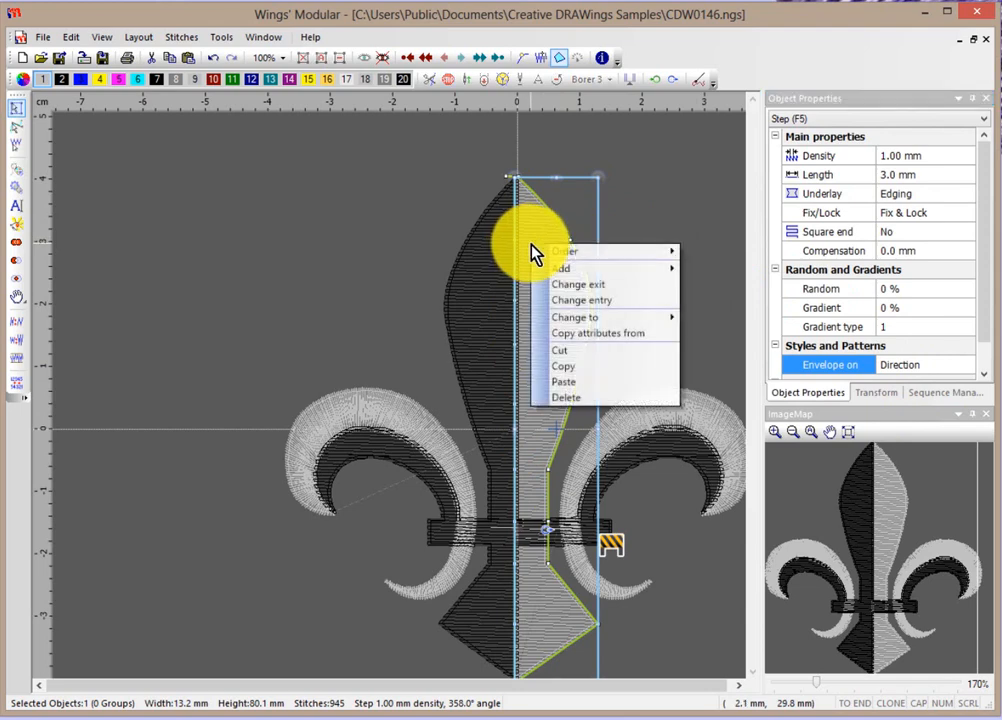
pyautogui.moveTo(585, 268)
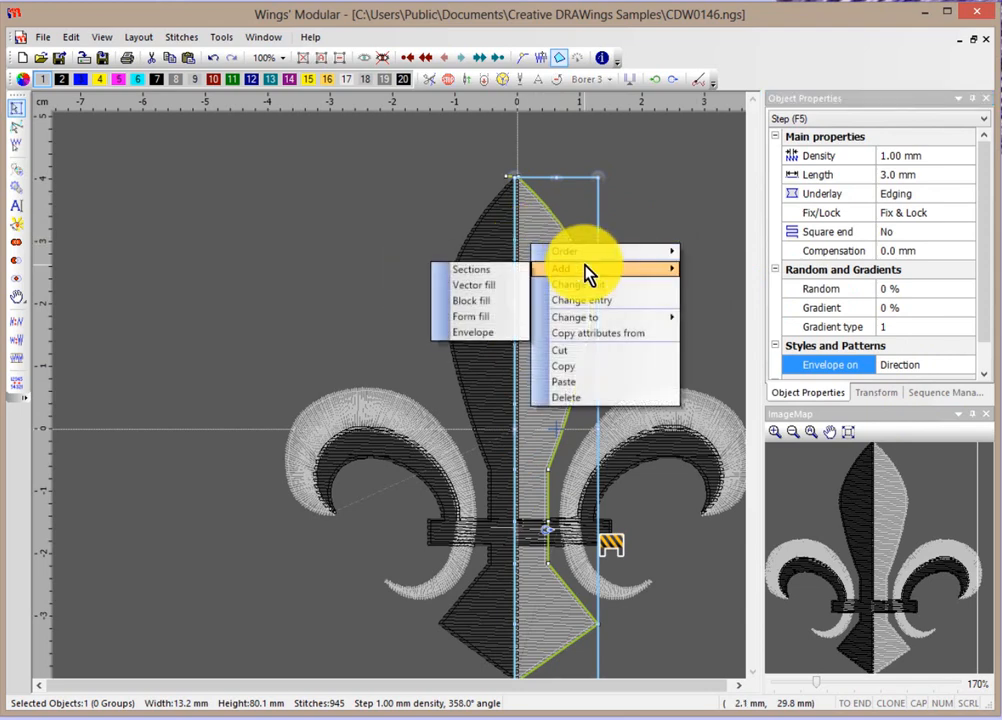
pyautogui.click(476, 334)
pyautogui.click(143, 318)
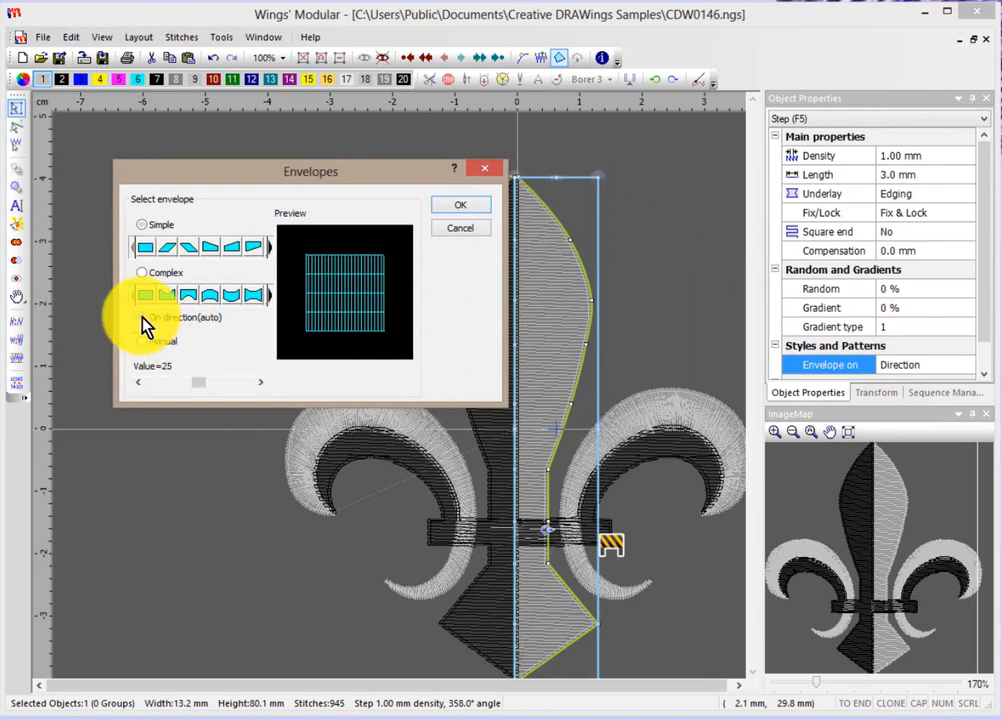
pyautogui.click(454, 208)
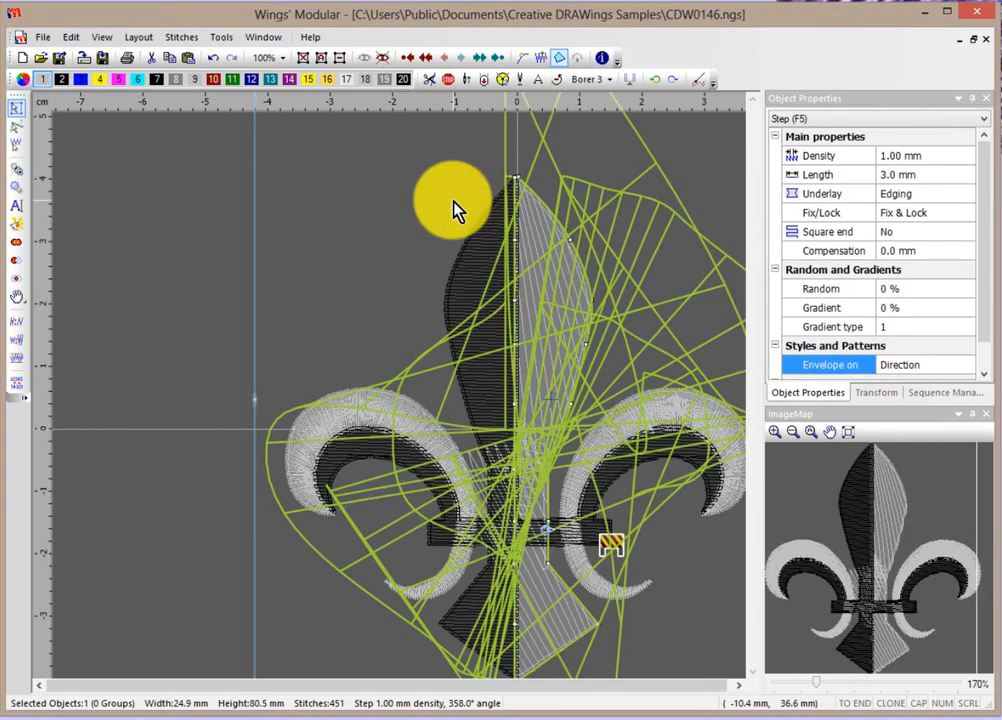
pyautogui.click(247, 240)
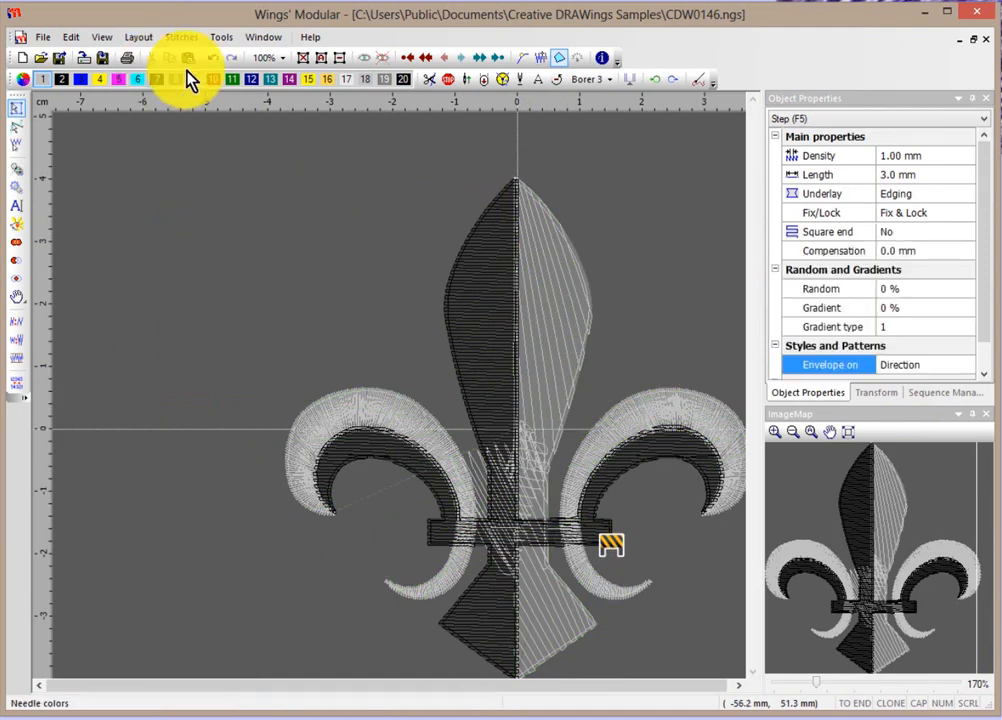
# Step: Delete the envelope from the light half of the central petal
pyautogui.click(544, 255)
pyautogui.rightClick(543, 256)
pyautogui.moveTo(543, 256)
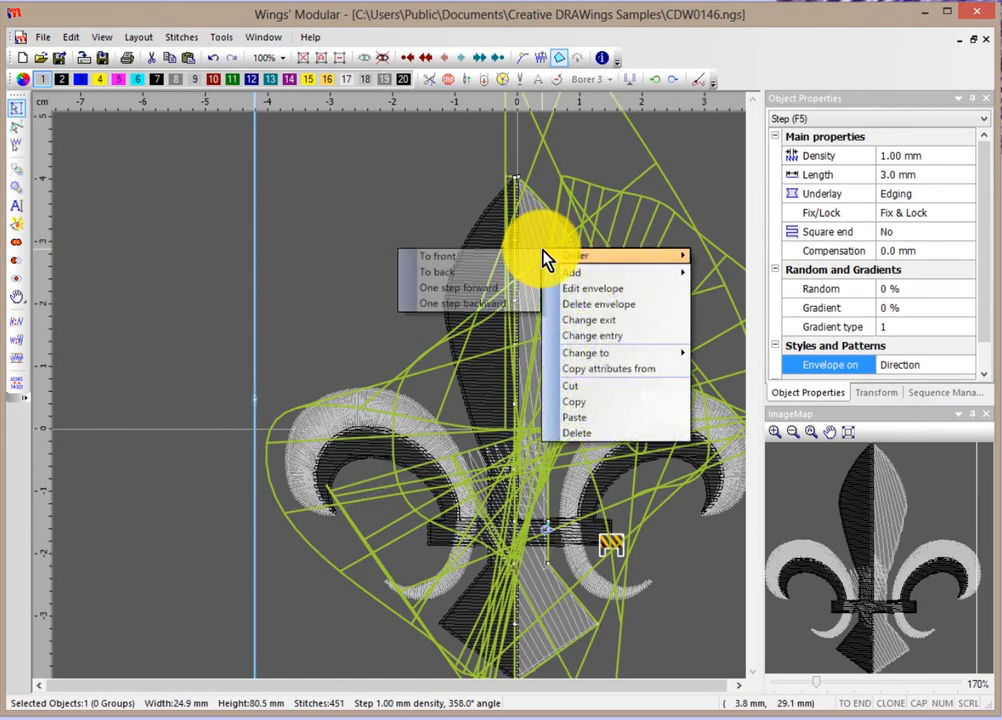
pyautogui.click(600, 304)
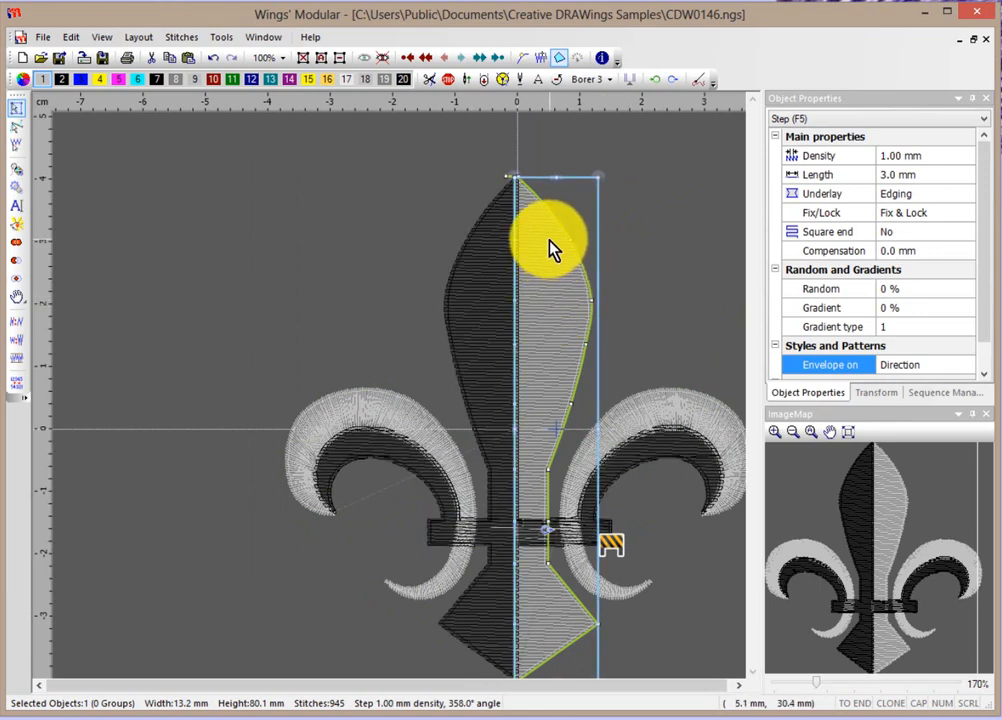
# Step: Edit the light half's nodes and swing its stitch direction line from horizontal to nearly vertical, about 91°
pyautogui.click(14, 127)
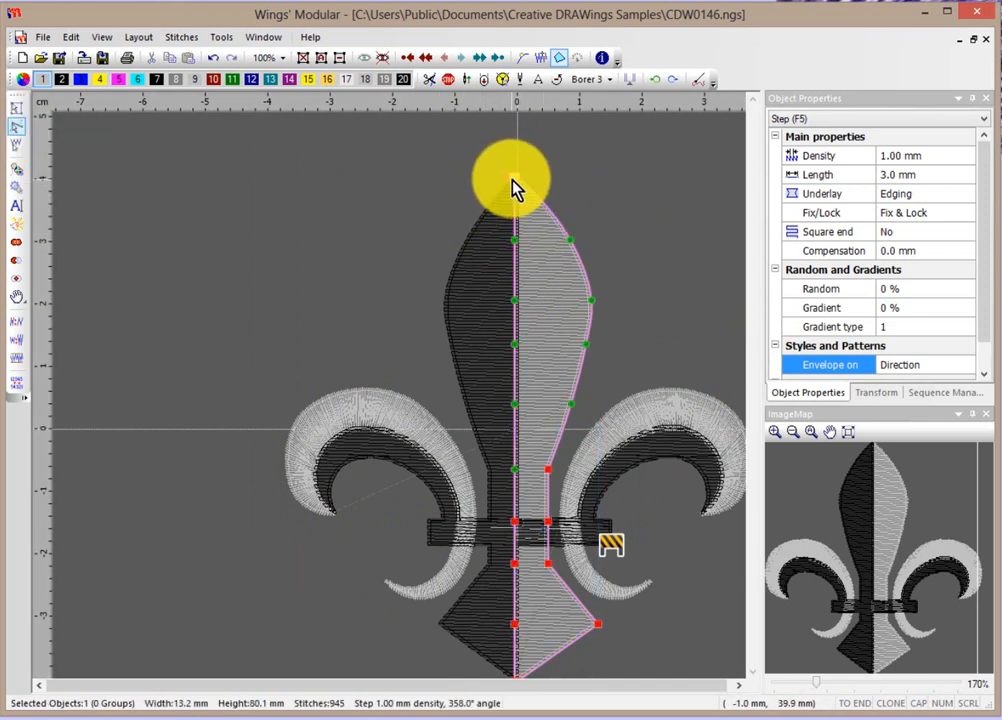
pyautogui.scroll(5, 485, 185)
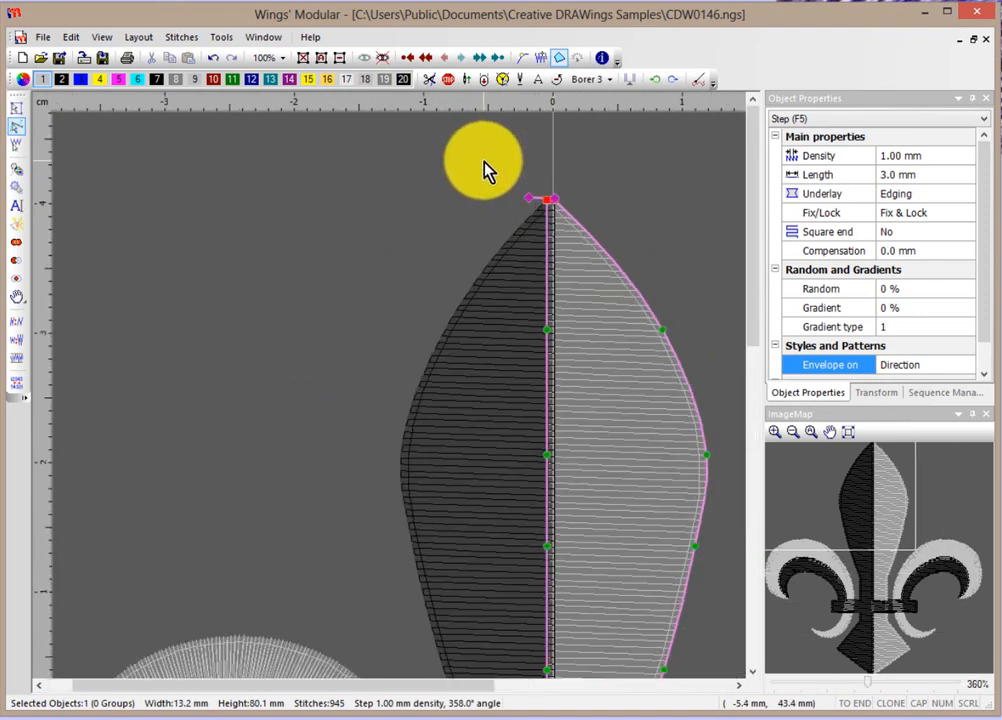
pyautogui.scroll(1, 487, 186)
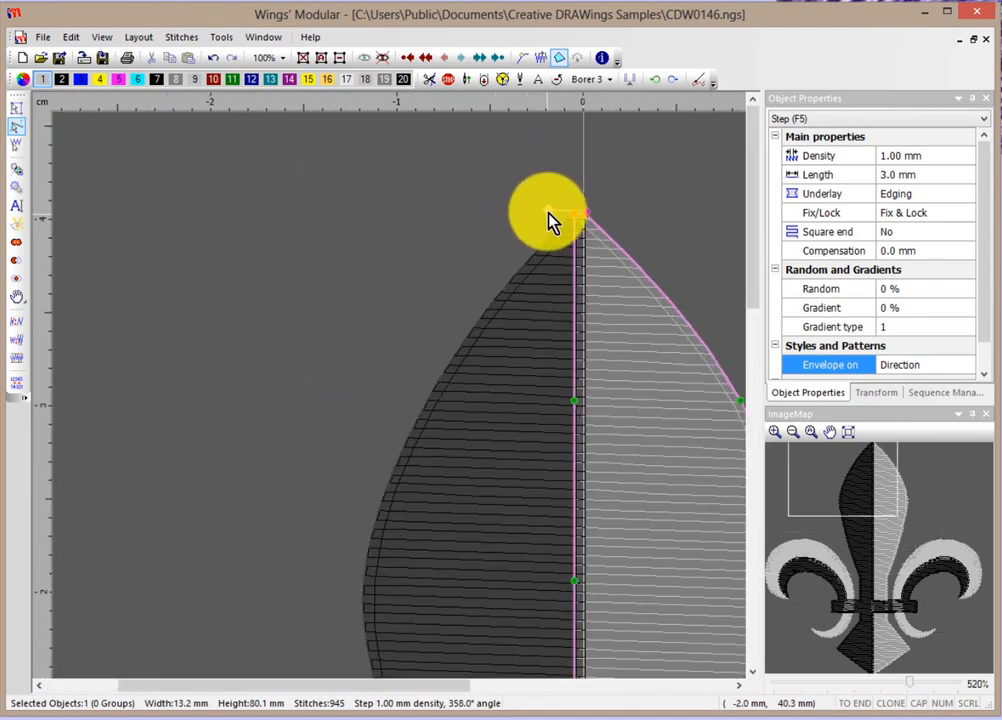
pyautogui.moveTo(550, 220); pyautogui.dragTo(590, 398)
pyautogui.scroll(-3, 626, 397)
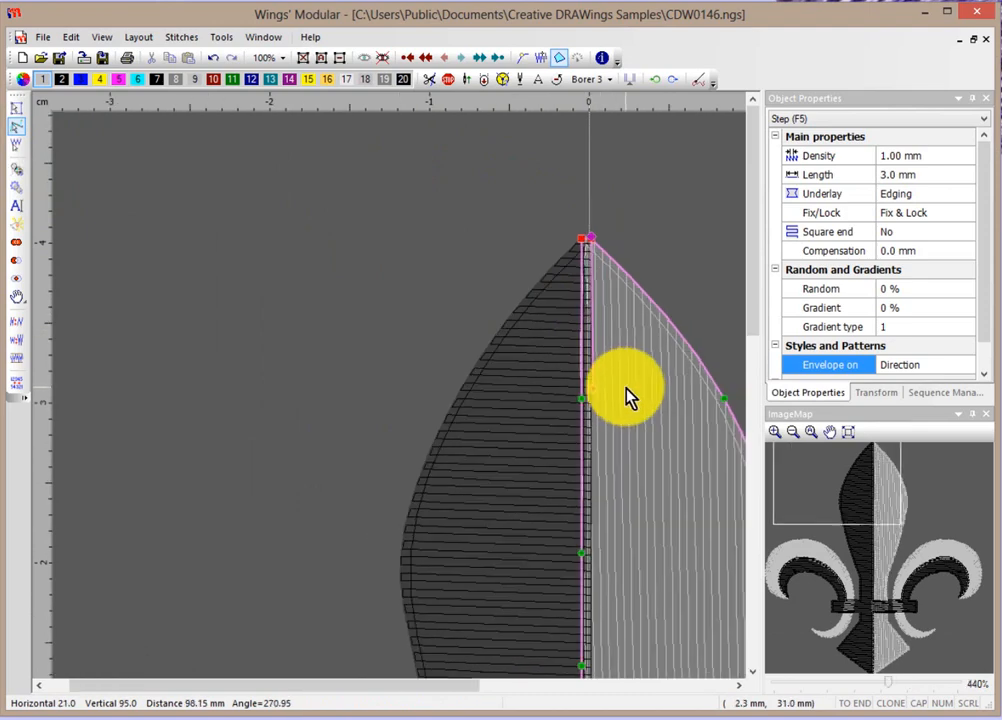
pyautogui.scroll(-1, 628, 397)
pyautogui.scroll(-3, 641, 414)
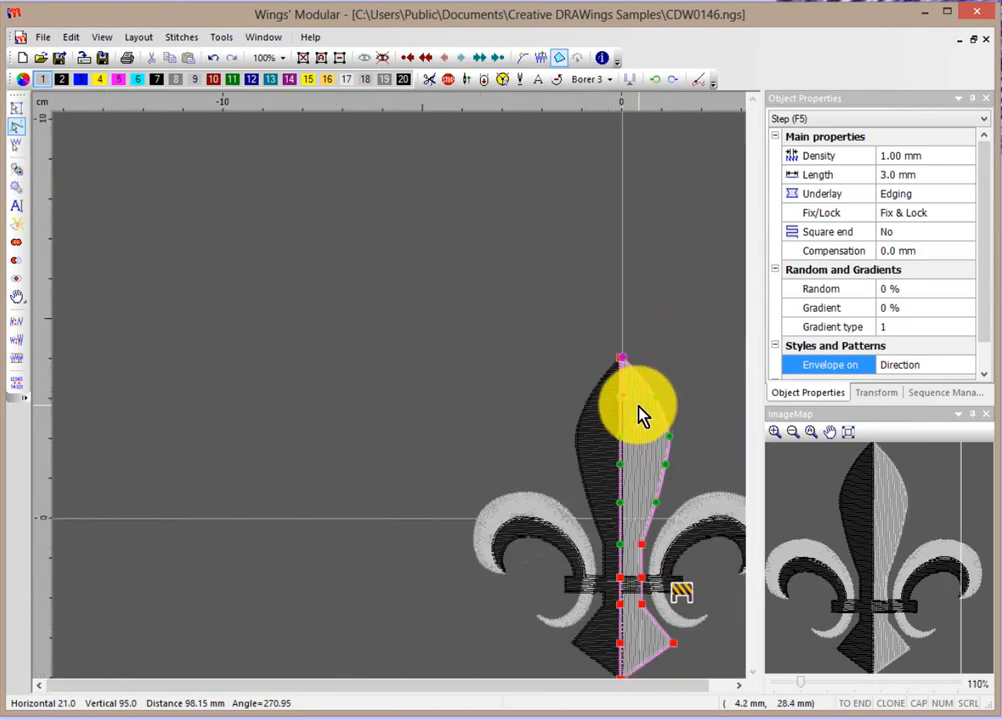
pyautogui.scroll(-2, 409, 568)
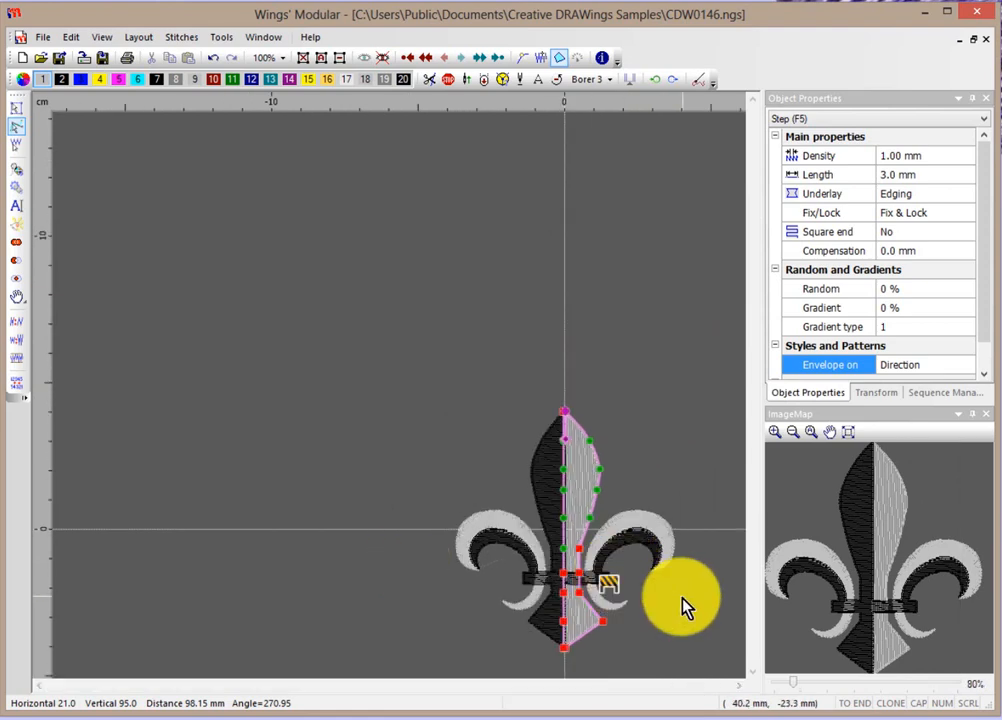
pyautogui.scroll(1, 678, 636)
pyautogui.scroll(1, 678, 636)
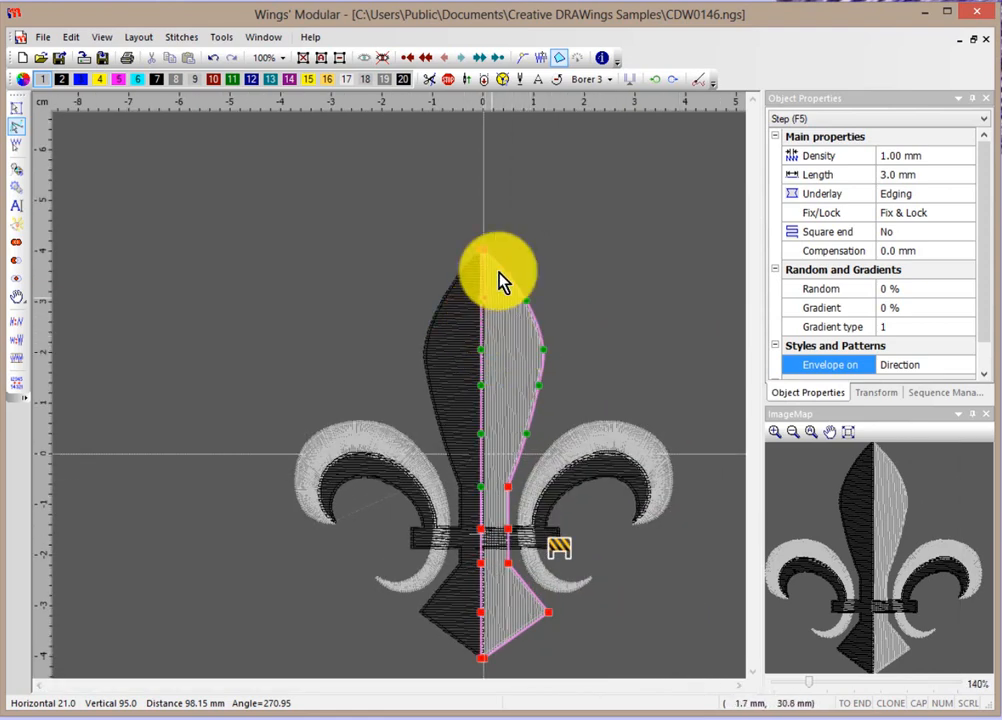
# Step: Add an On direction (auto) envelope to the vertically stitched light half and show the design in 3D
pyautogui.click(16, 108)
pyautogui.rightClick(505, 324)
pyautogui.moveTo(535, 347)
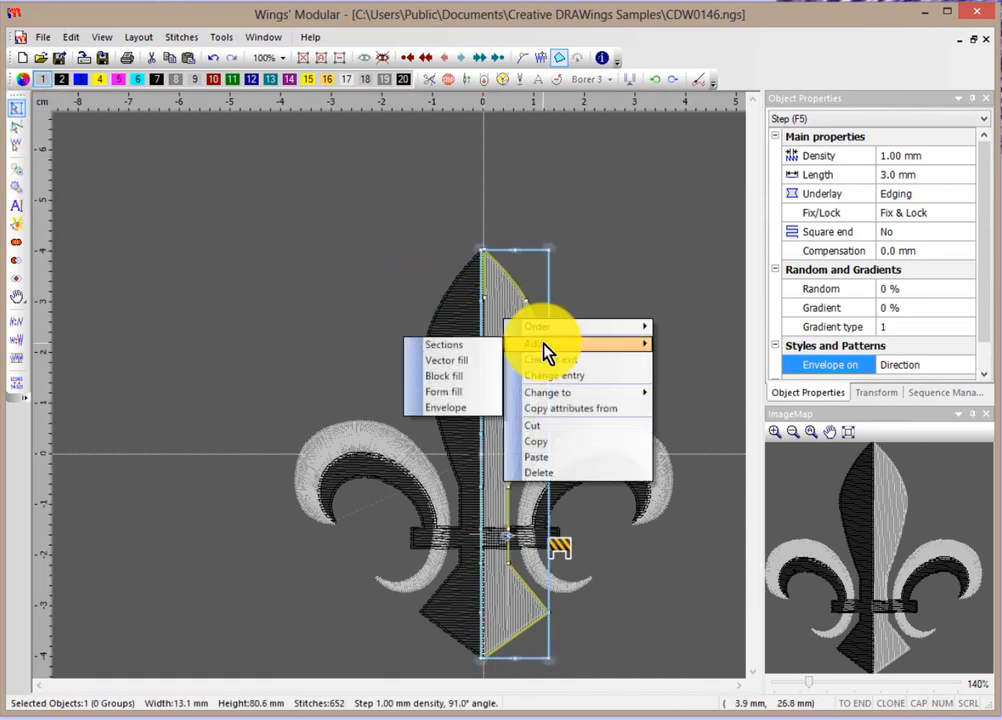
pyautogui.click(455, 407)
pyautogui.click(145, 318)
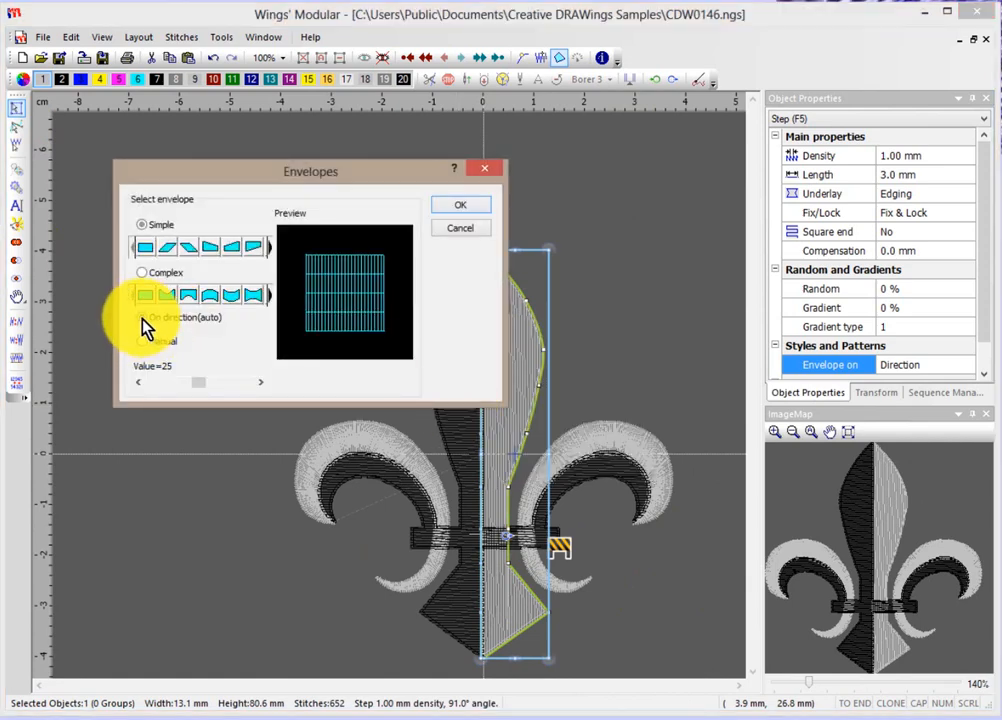
pyautogui.click(477, 207)
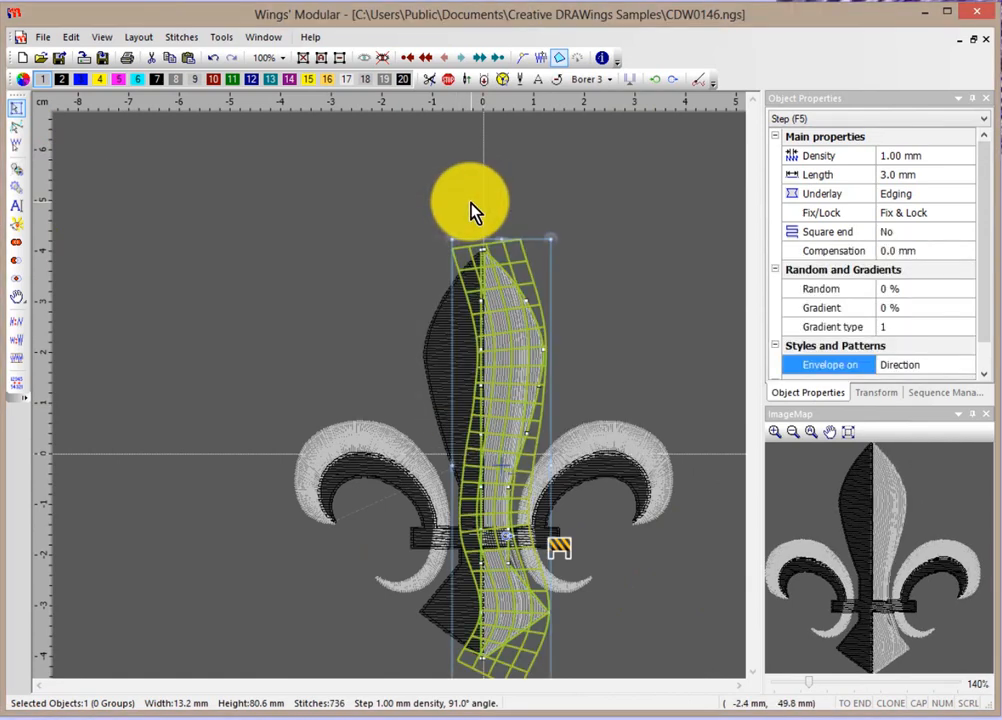
pyautogui.click(598, 306)
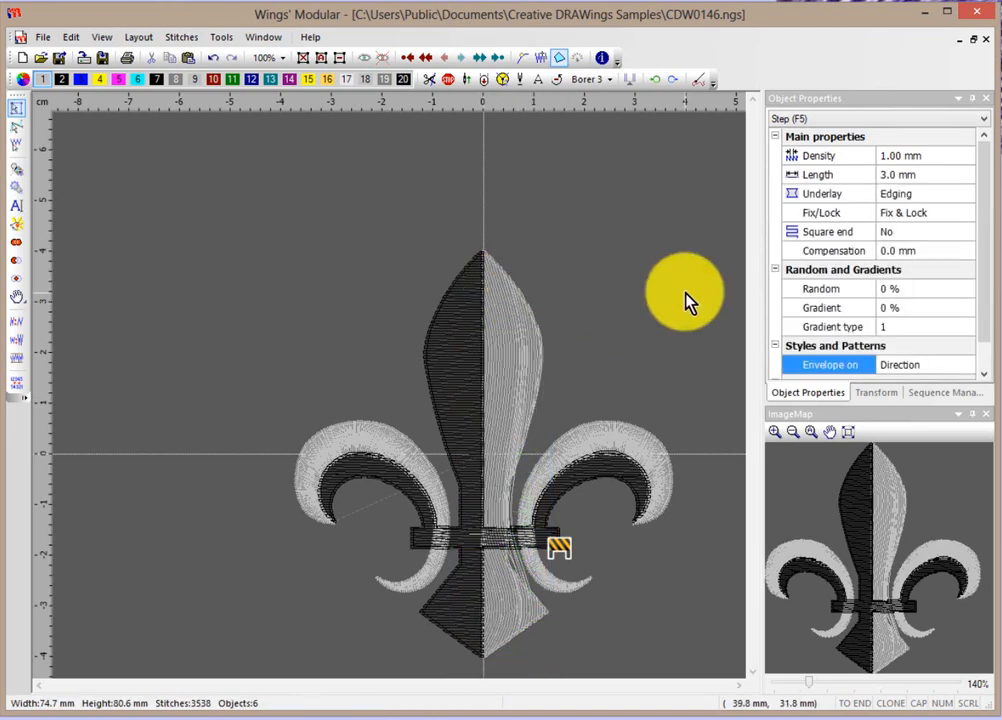
pyautogui.press('3')
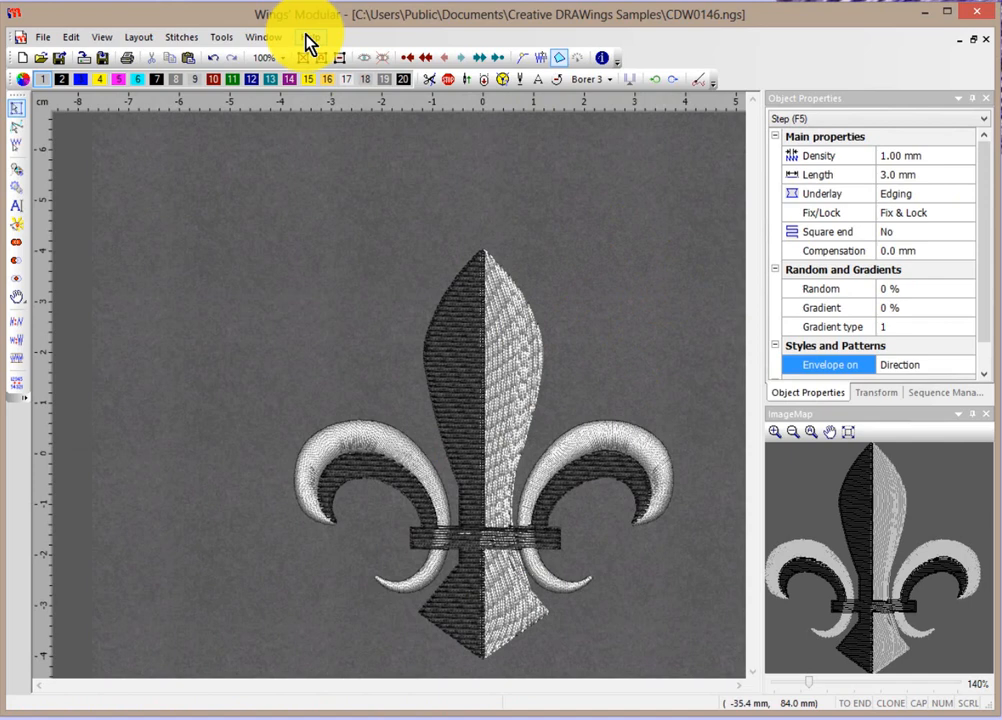
# Step: Switch to the design with the red practice shapes and open the frog sample CDW0014.ngs from the Creative DRAWings Samples folder
pyautogui.click(272, 38)
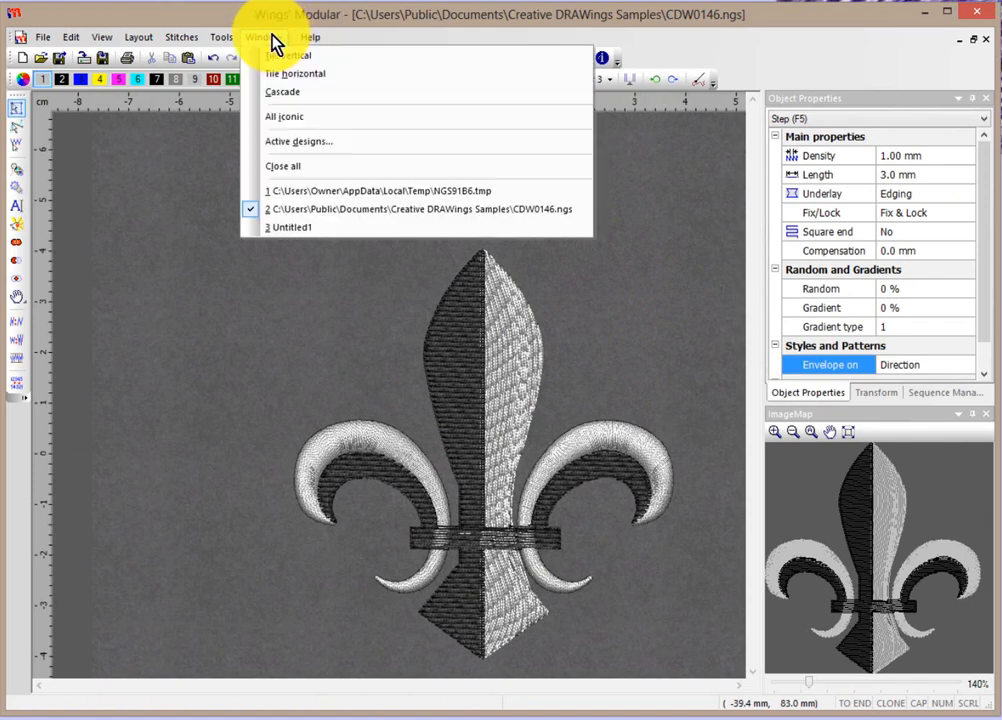
pyautogui.click(368, 191)
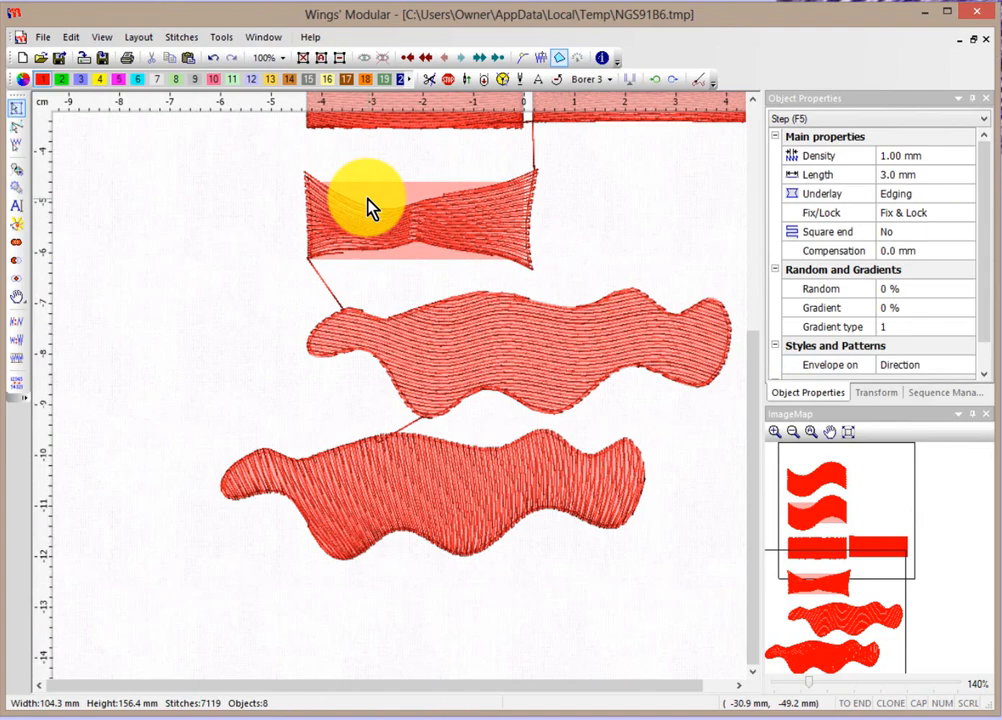
pyautogui.click(40, 59)
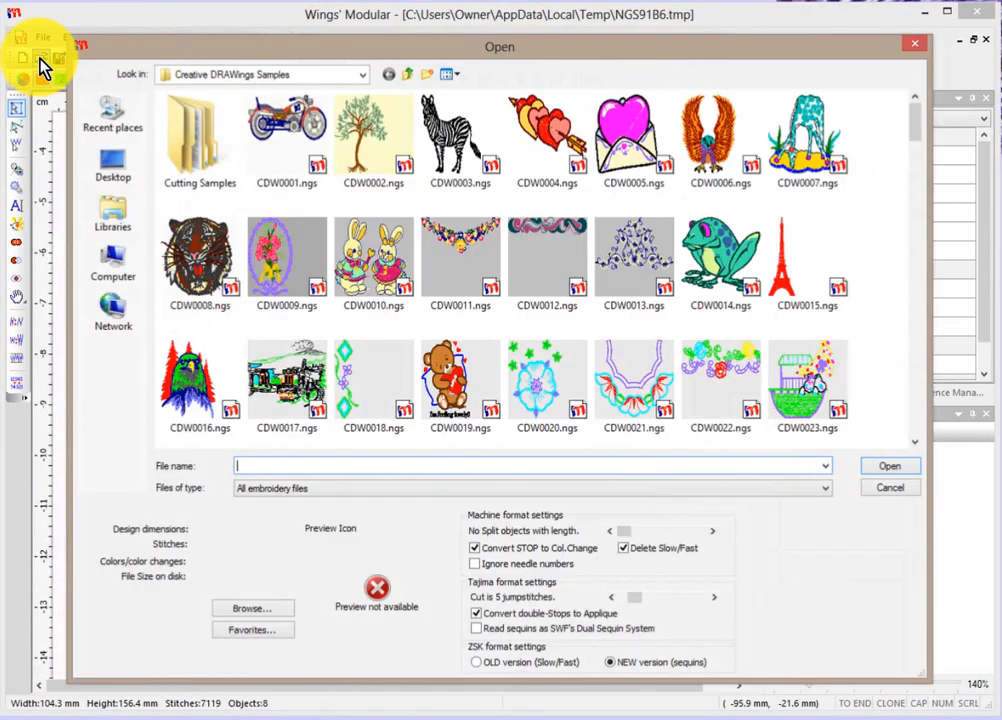
pyautogui.click(702, 250)
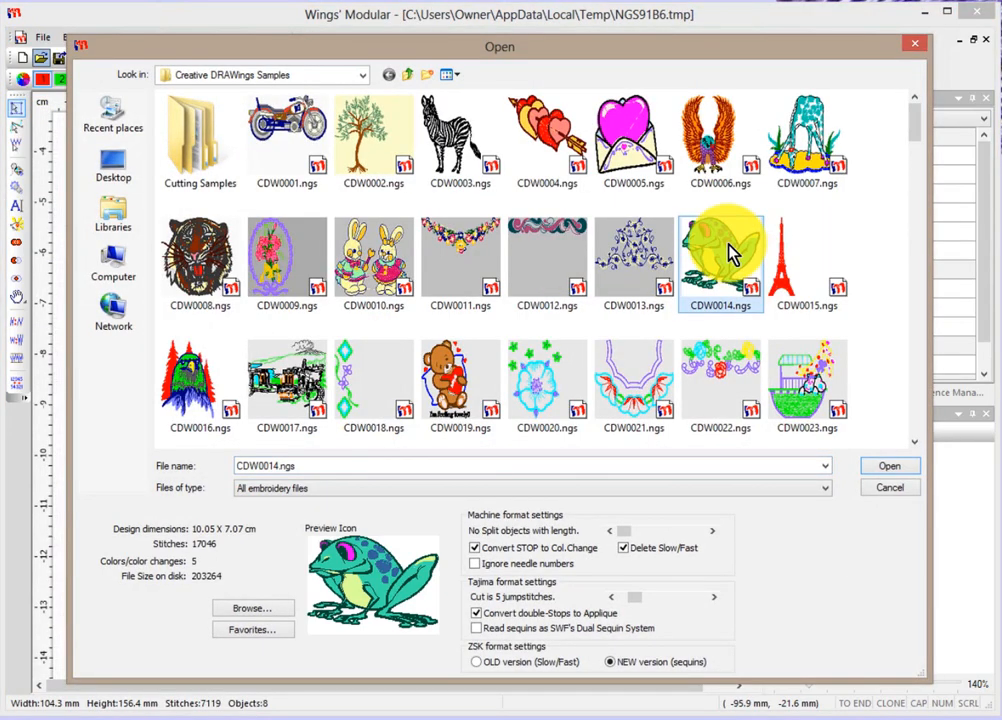
pyautogui.click(890, 465)
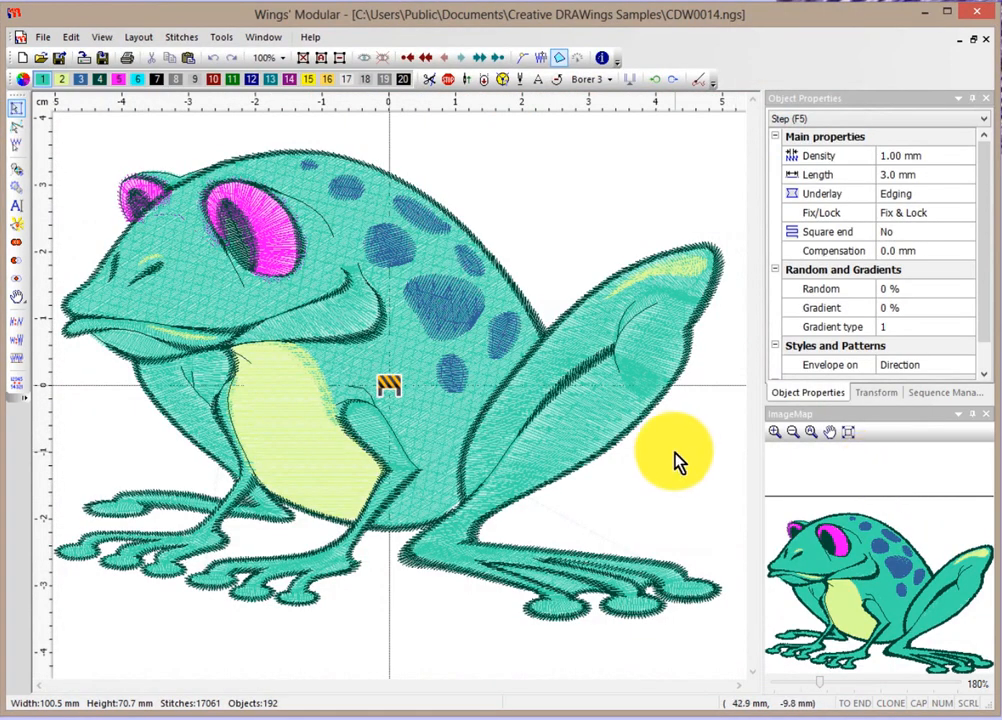
# Step: Add an On direction (auto) envelope to the frog's yellow belly, regenerating all locked stitches, and show the design in 3D
pyautogui.click(272, 437)
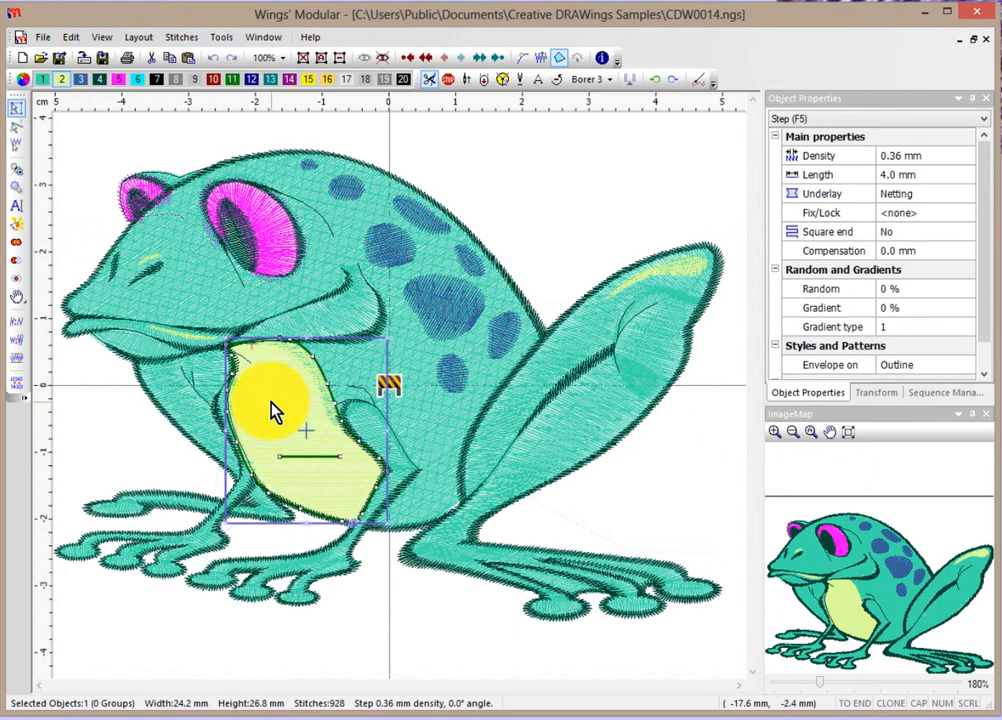
pyautogui.rightClick(273, 408)
pyautogui.moveTo(305, 430)
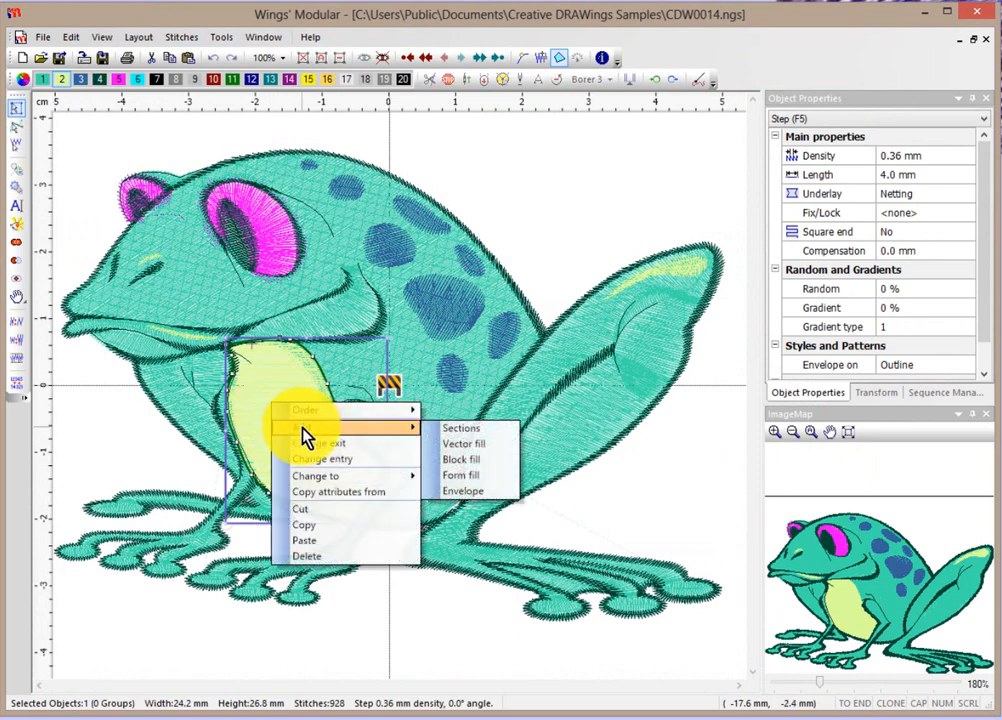
pyautogui.click(472, 492)
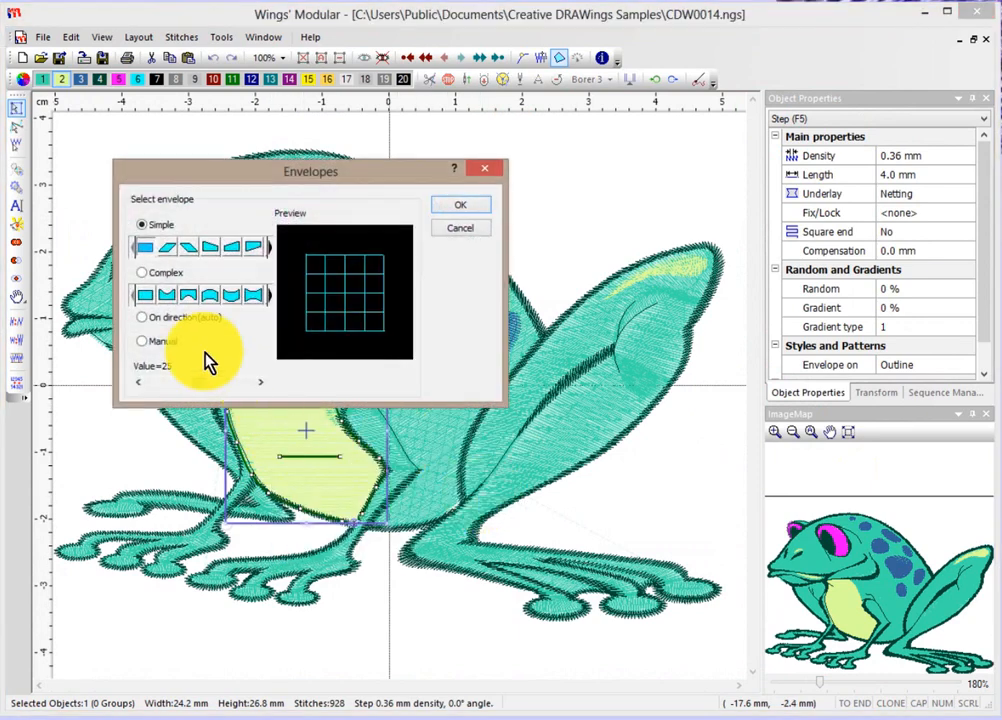
pyautogui.click(146, 320)
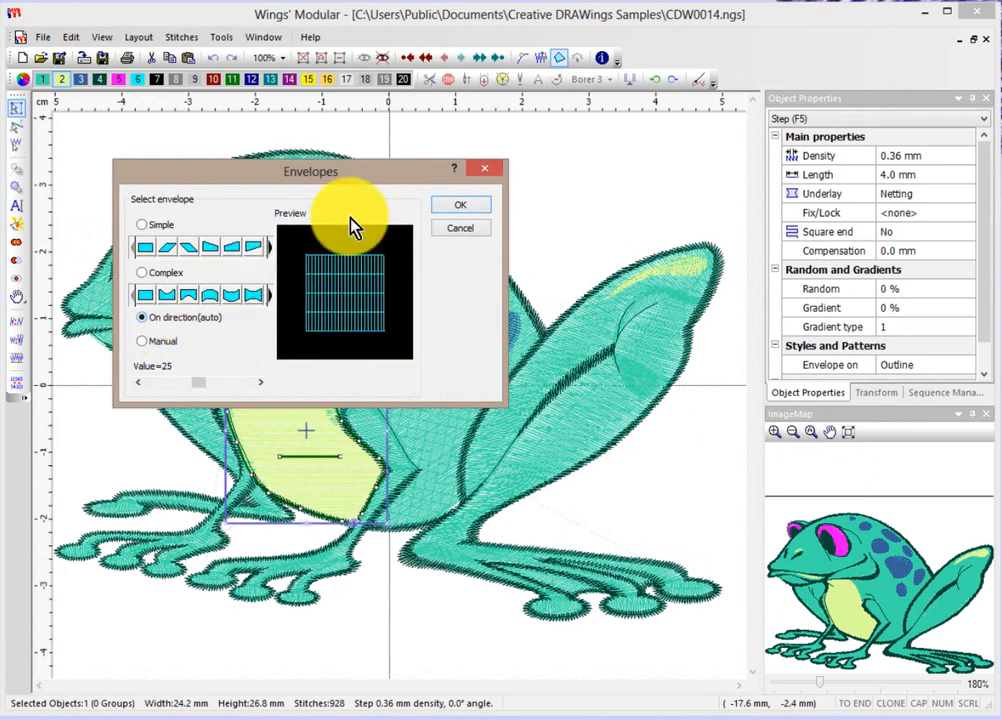
pyautogui.click(462, 206)
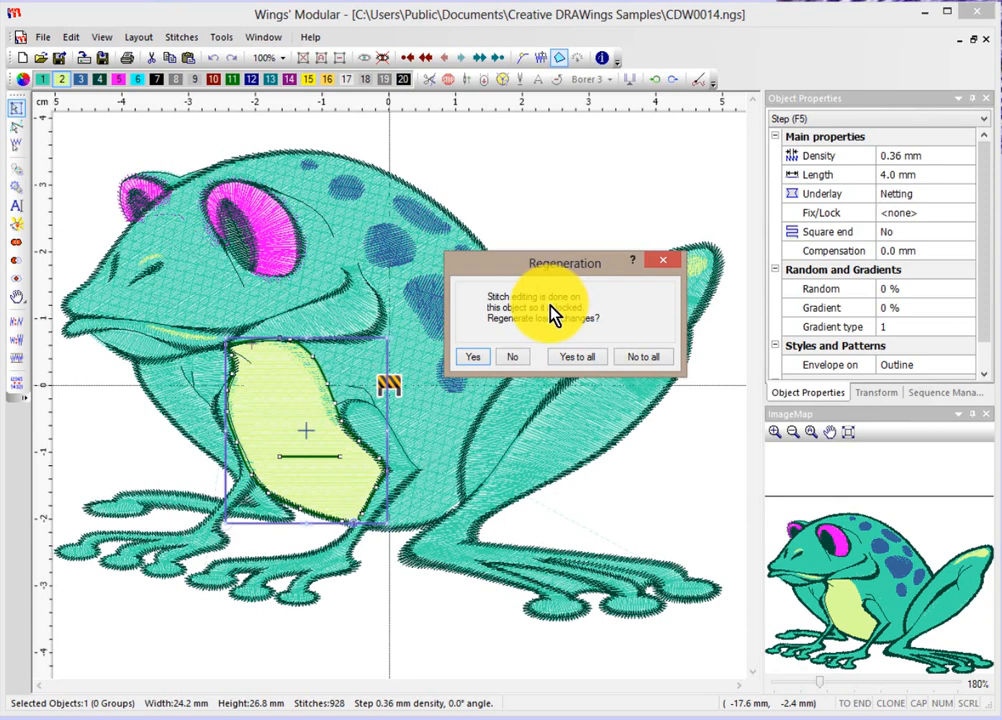
pyautogui.click(578, 357)
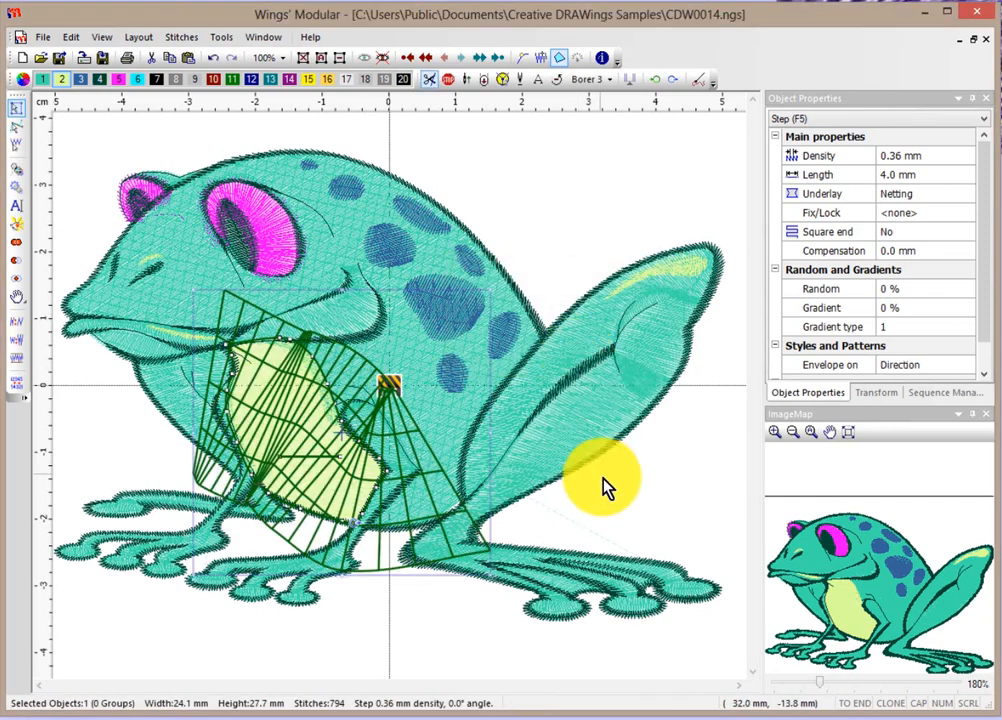
pyautogui.click(556, 183)
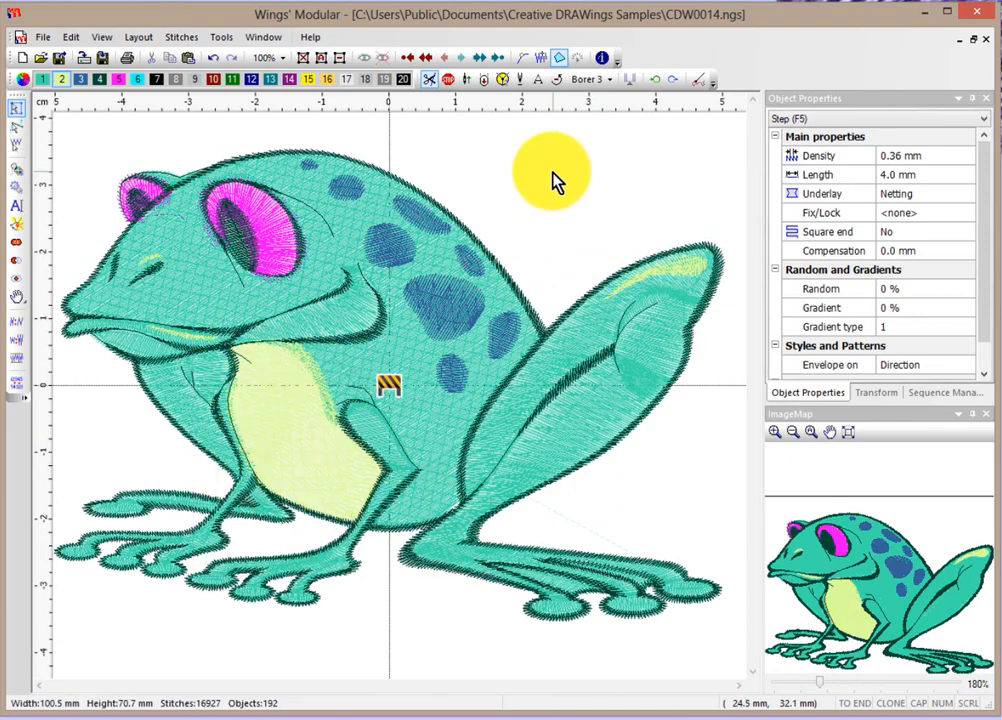
pyautogui.press('3')
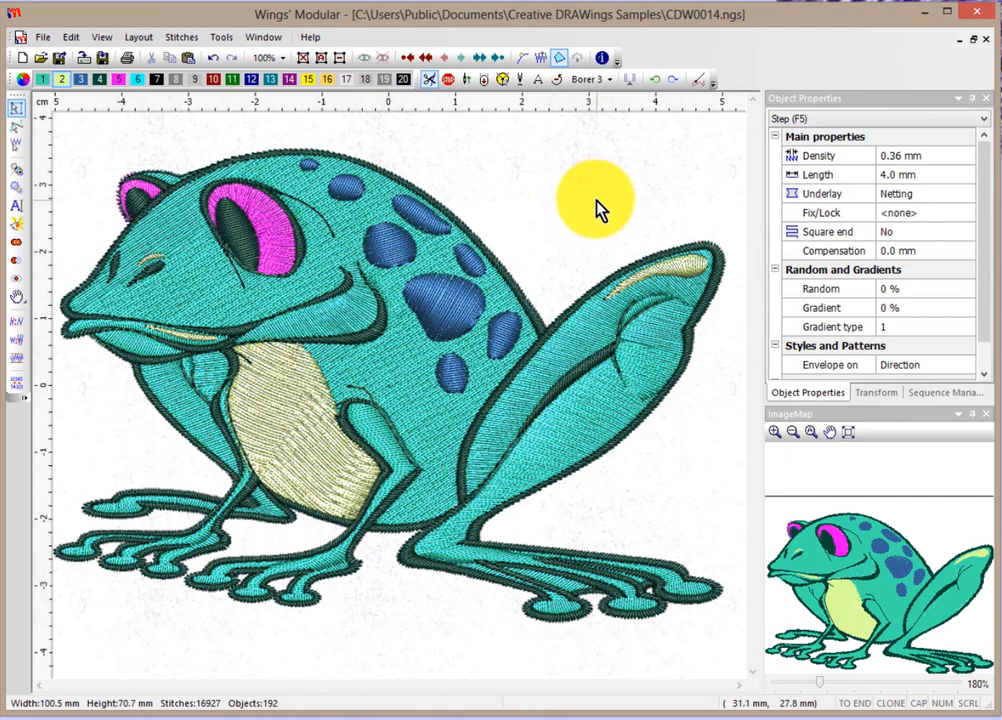
# Step: Try adding an On direction (auto) envelope to the frog's main body, regenerating all locked stitches
pyautogui.click(405, 355)
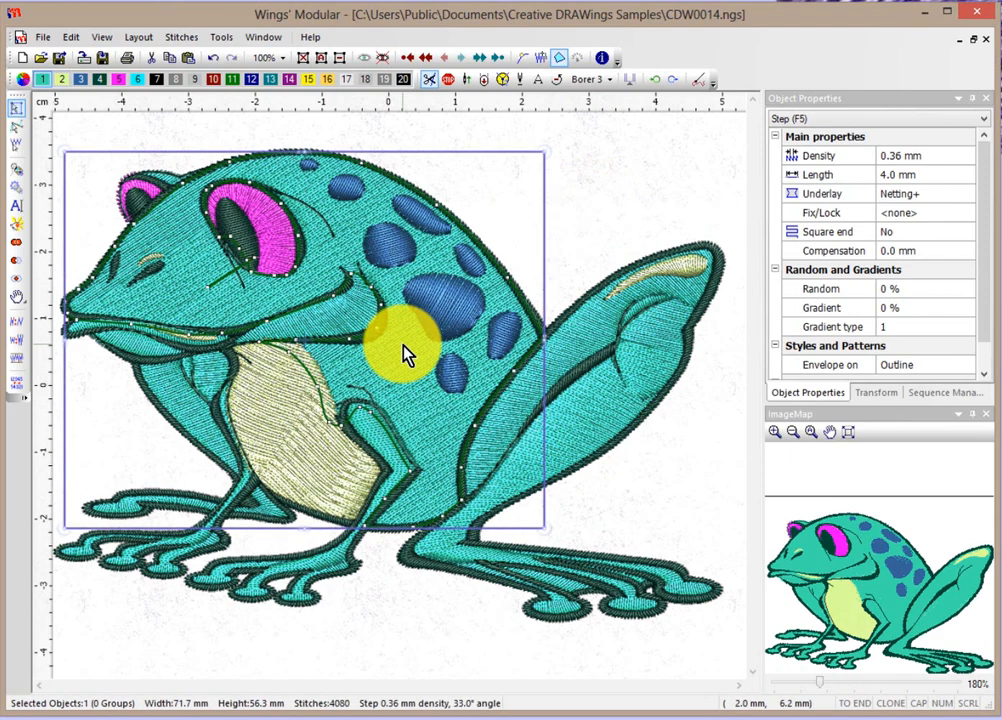
pyautogui.scroll(-2, 405, 355)
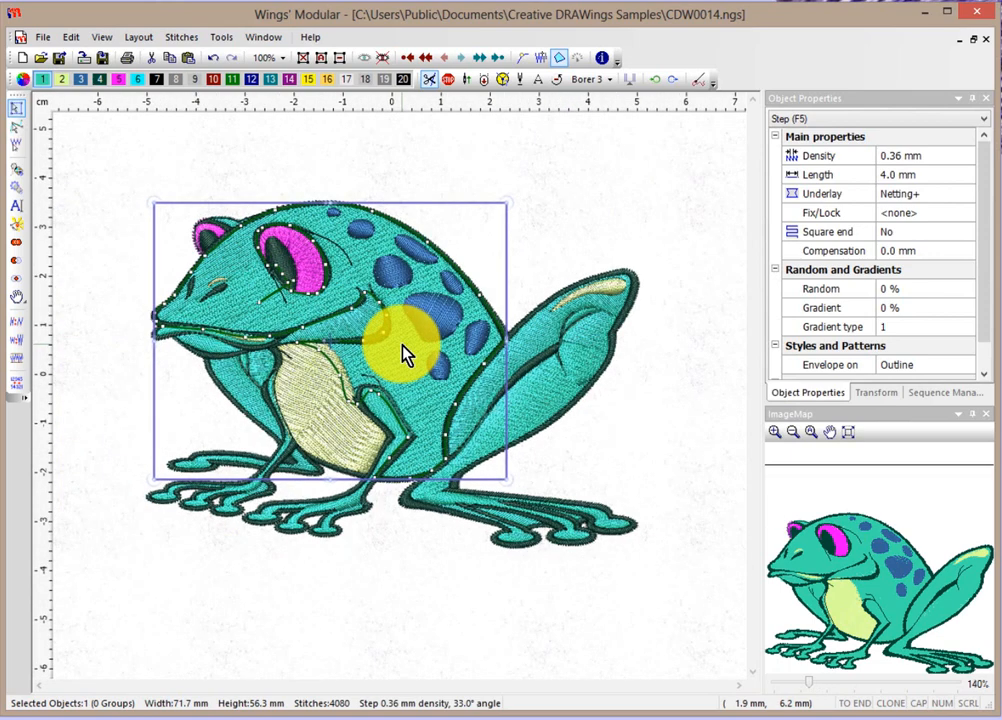
pyautogui.rightClick(401, 353)
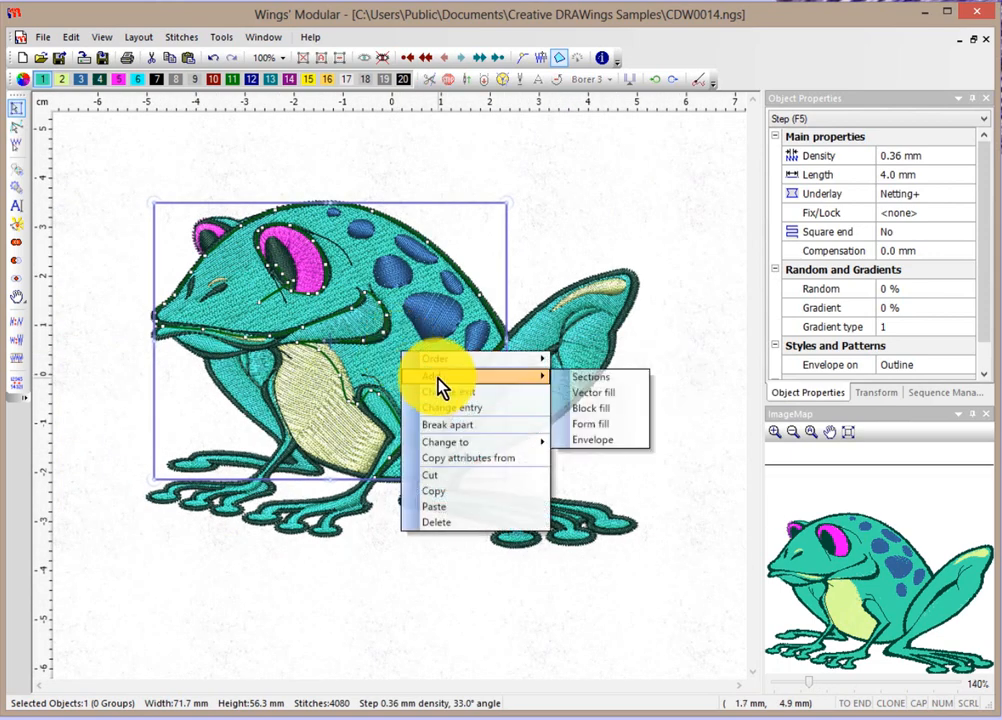
pyautogui.moveTo(503, 378)
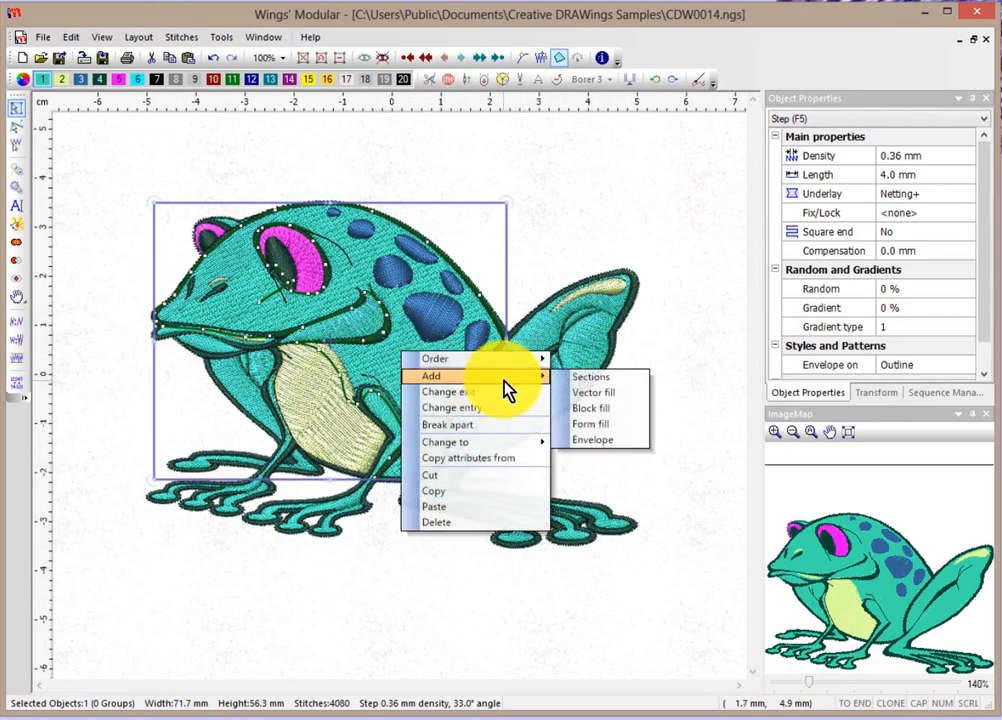
pyautogui.click(600, 440)
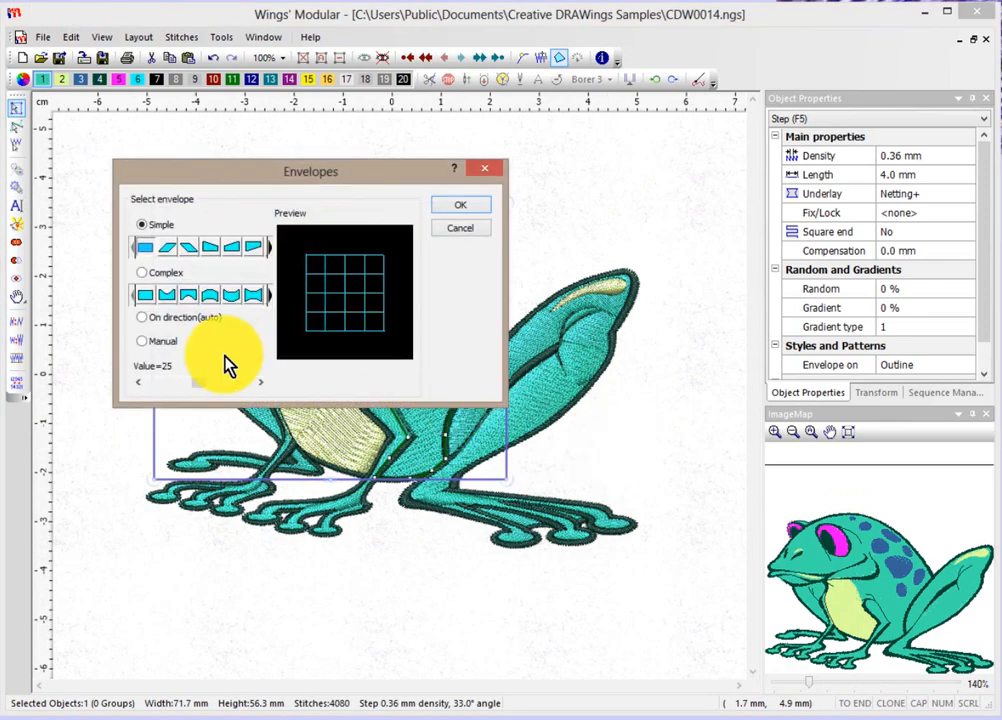
pyautogui.click(143, 318)
pyautogui.click(455, 210)
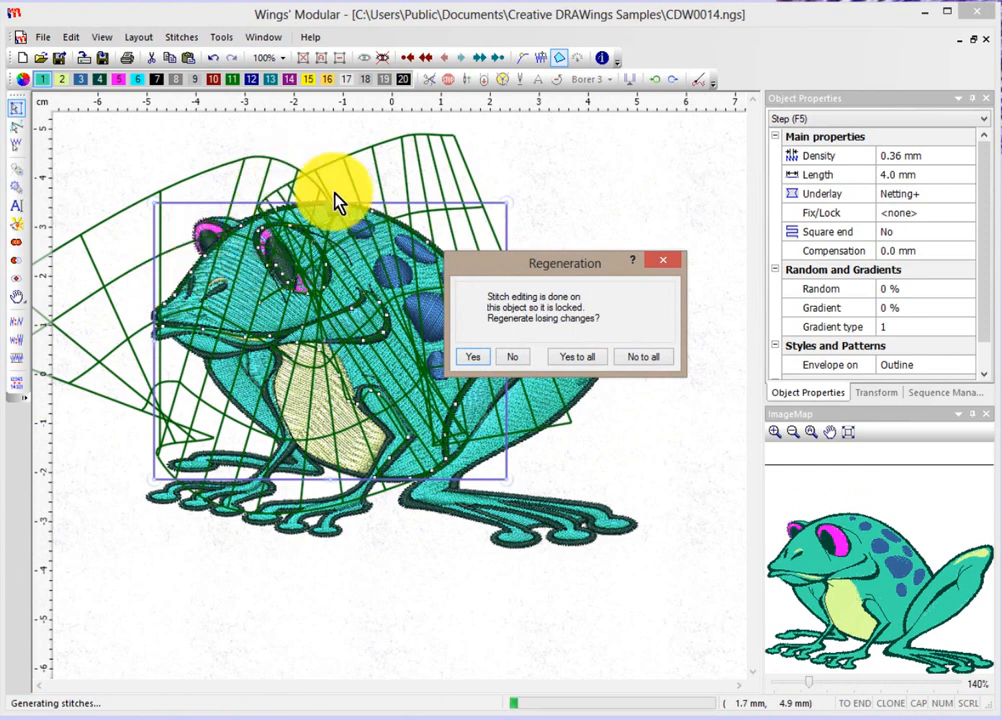
pyautogui.click(565, 362)
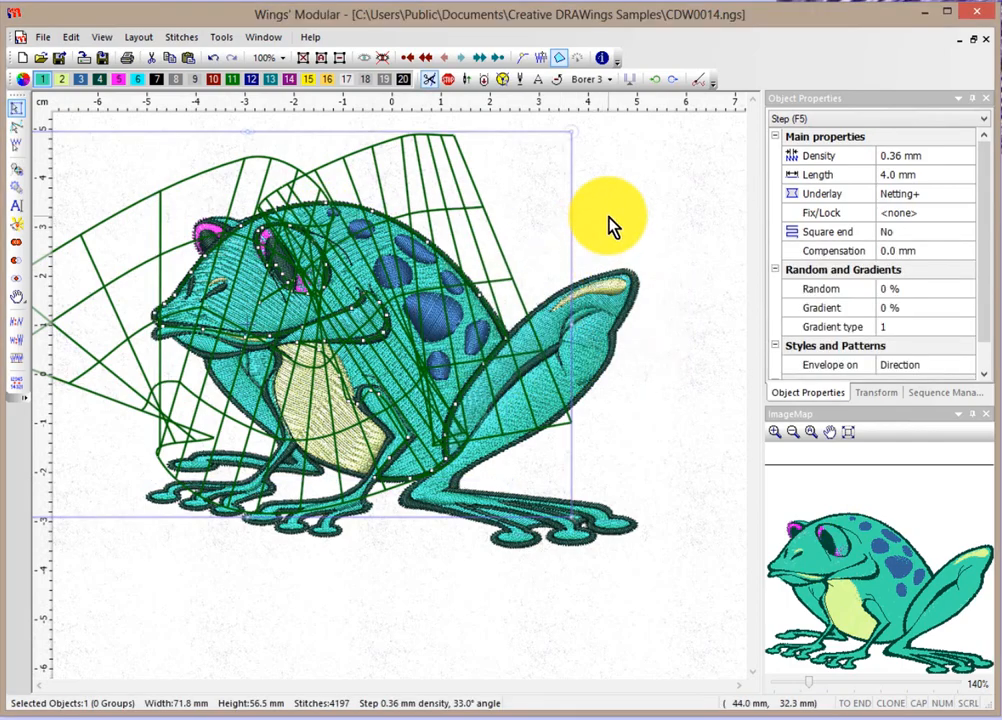
# Step: Inspect the body's enveloped stitches around the large eye, and undo the automatic envelope
pyautogui.click(608, 224)
pyautogui.scroll(5, 305, 295)
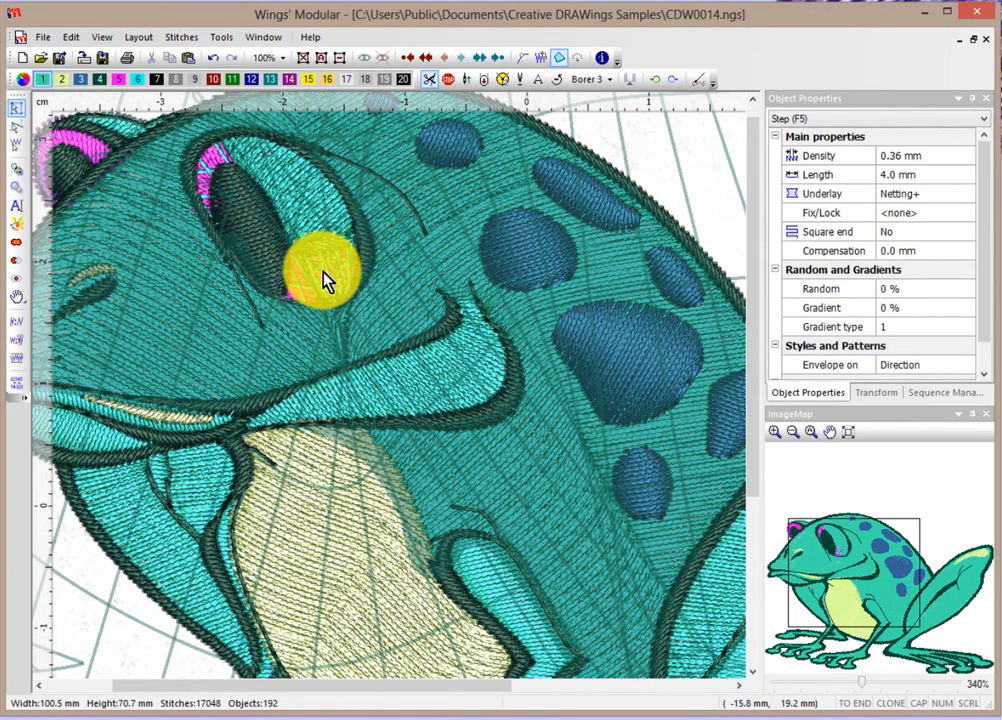
pyautogui.scroll(-5, 458, 282)
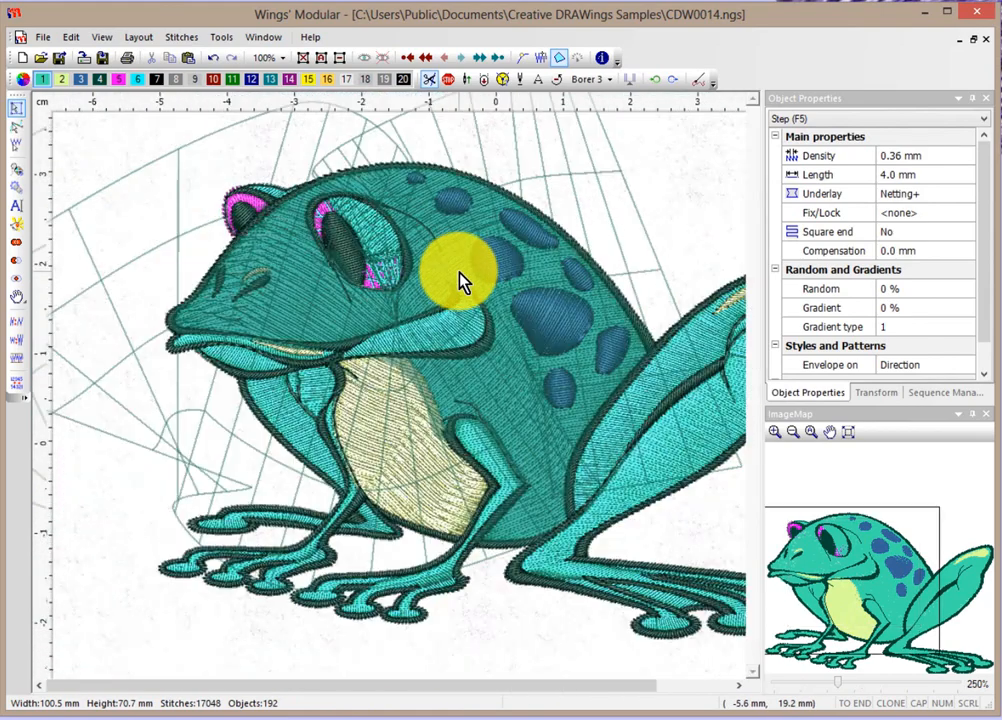
pyautogui.click(213, 58)
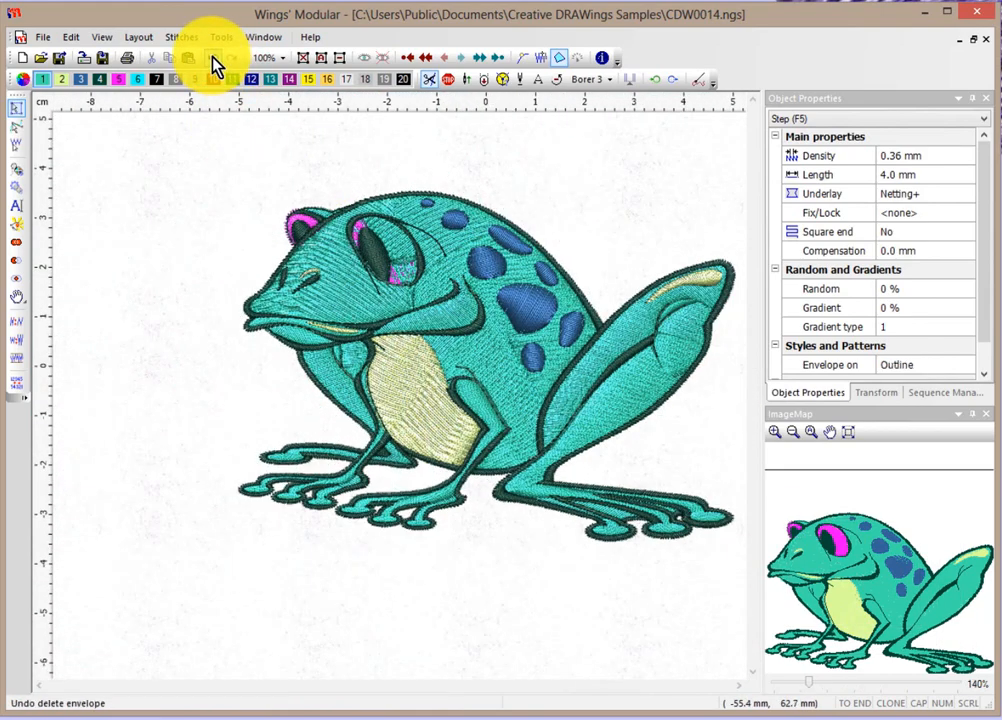
# Step: Try a Manual envelope on the frog's body, drawn with seven points around it and with all locked stitches regenerated, and undo it
pyautogui.rightClick(521, 396)
pyautogui.moveTo(522, 398)
pyautogui.moveTo(546, 418)
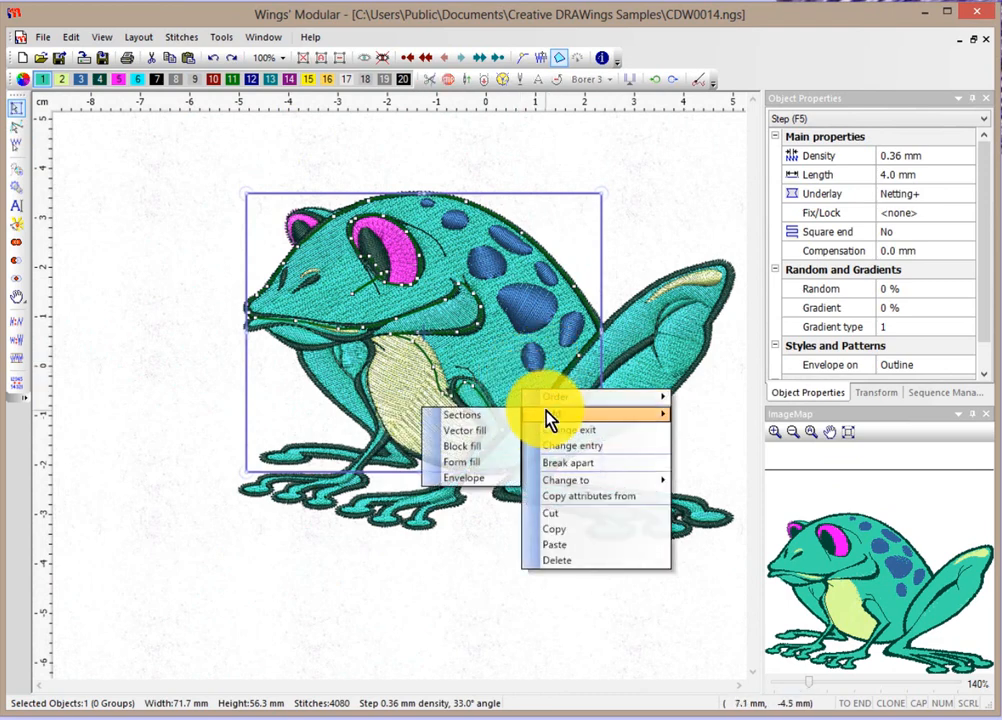
pyautogui.click(463, 479)
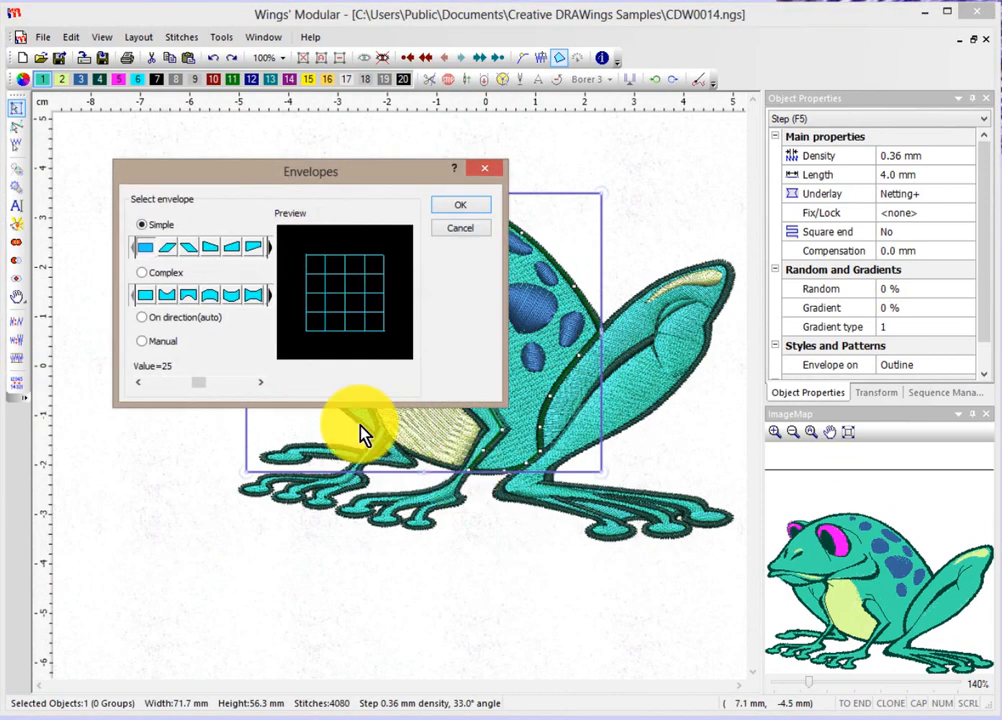
pyautogui.click(143, 343)
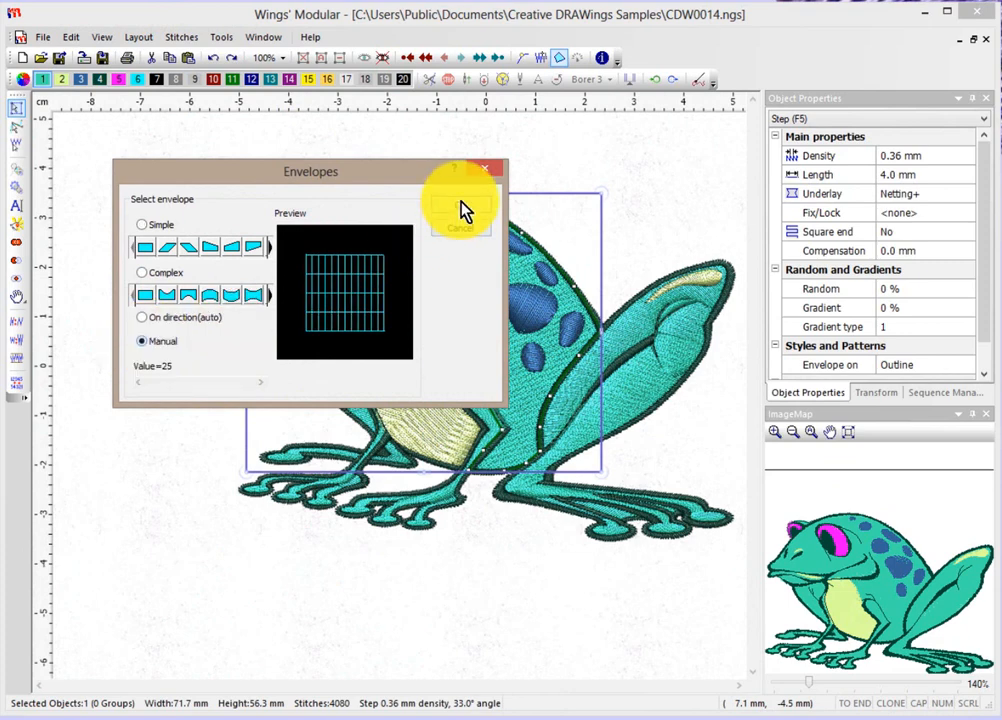
pyautogui.click(461, 205)
pyautogui.click(263, 204)
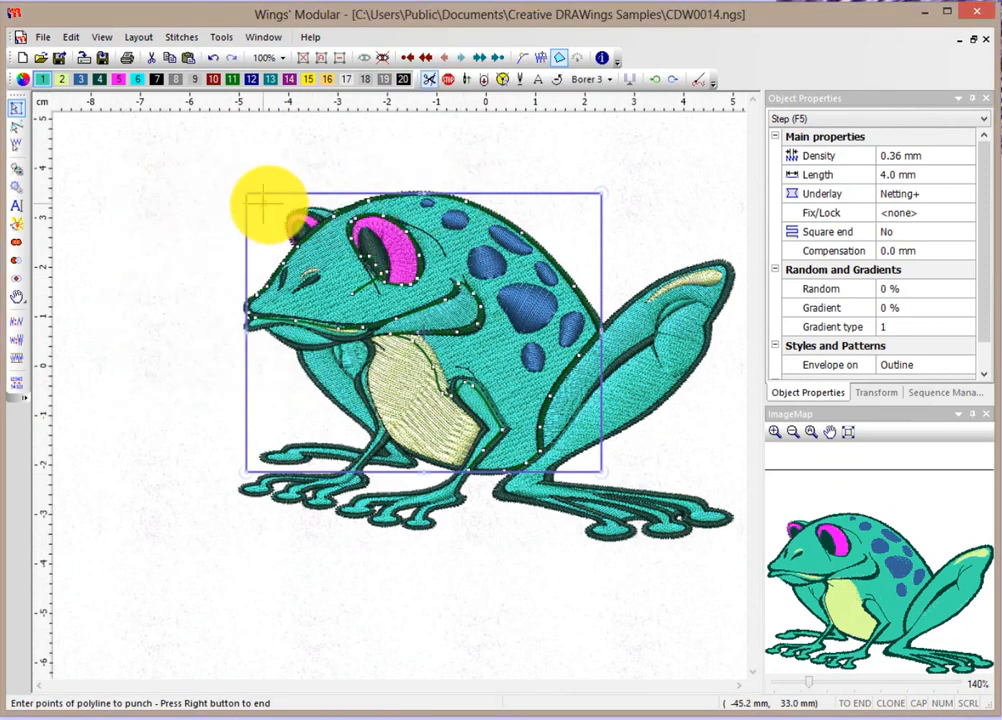
pyautogui.click(336, 175)
pyautogui.click(185, 366)
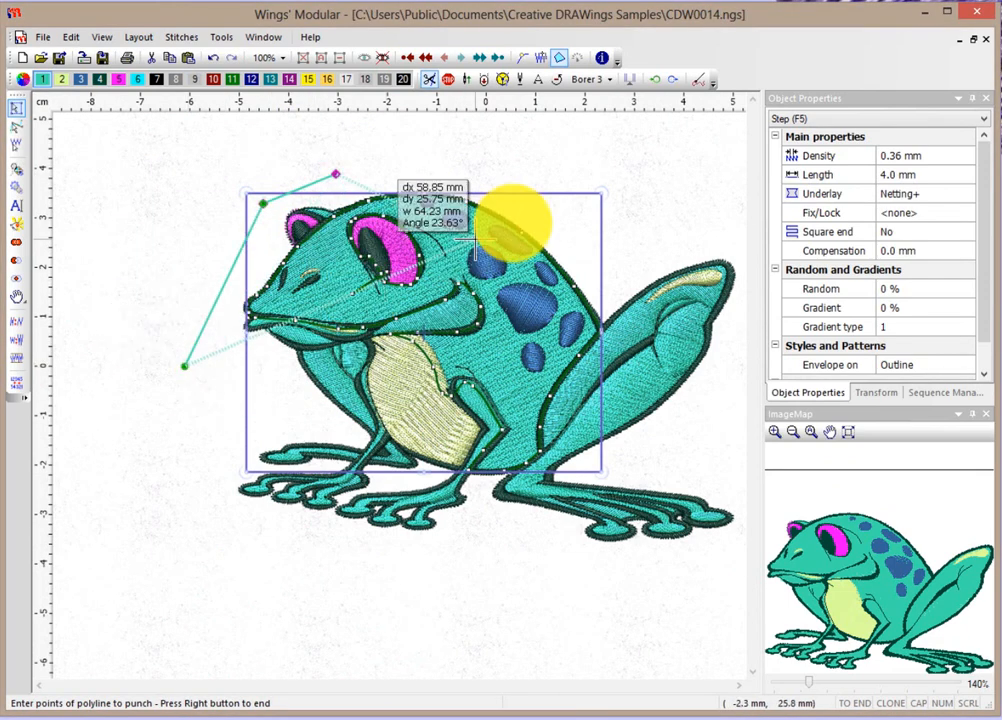
pyautogui.click(553, 158)
pyautogui.click(441, 455)
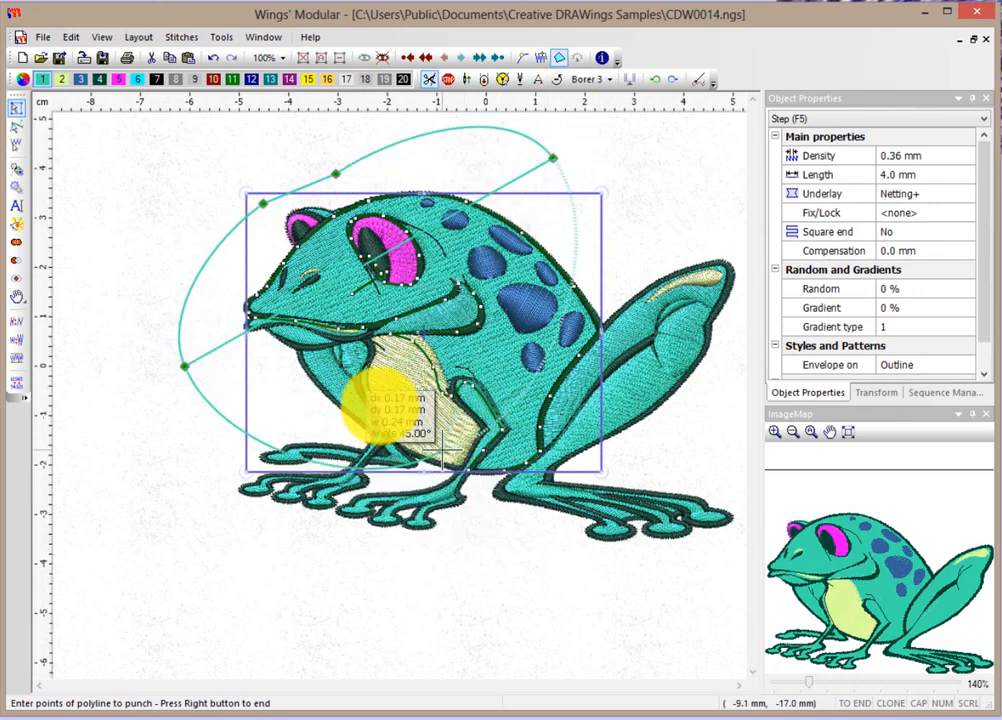
pyautogui.click(638, 320)
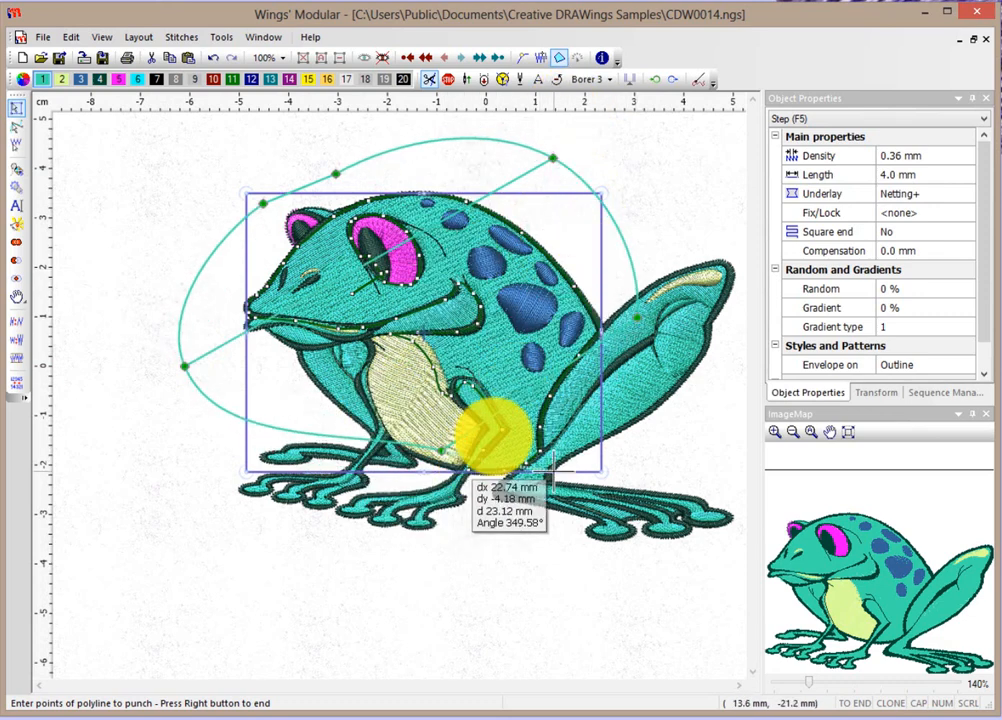
pyautogui.click(553, 470)
pyautogui.rightClick(597, 441)
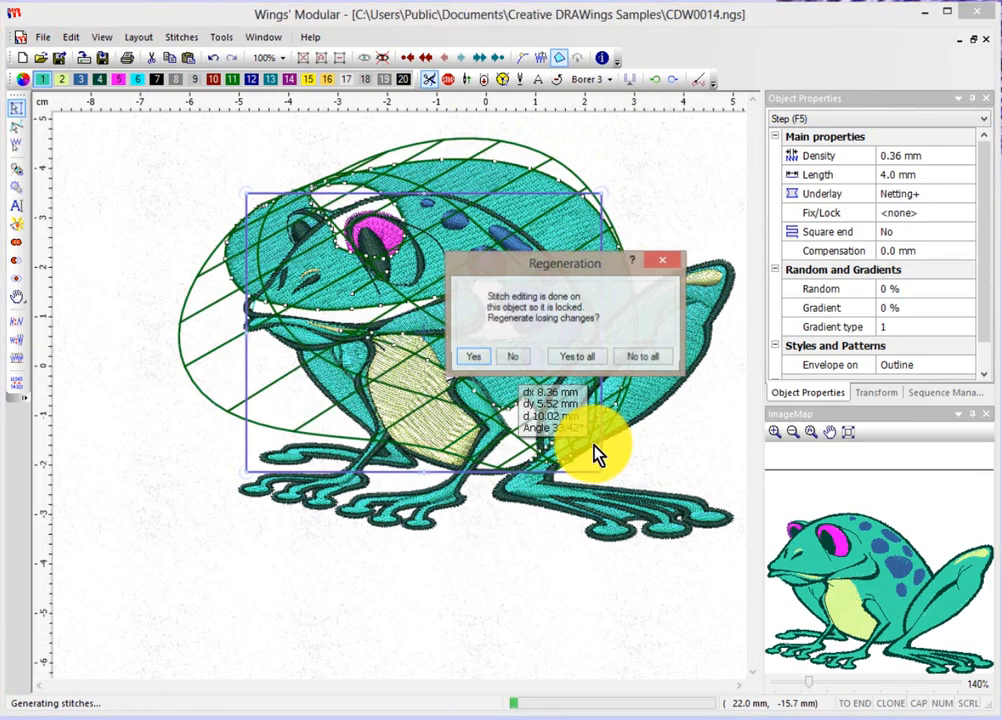
pyautogui.click(577, 360)
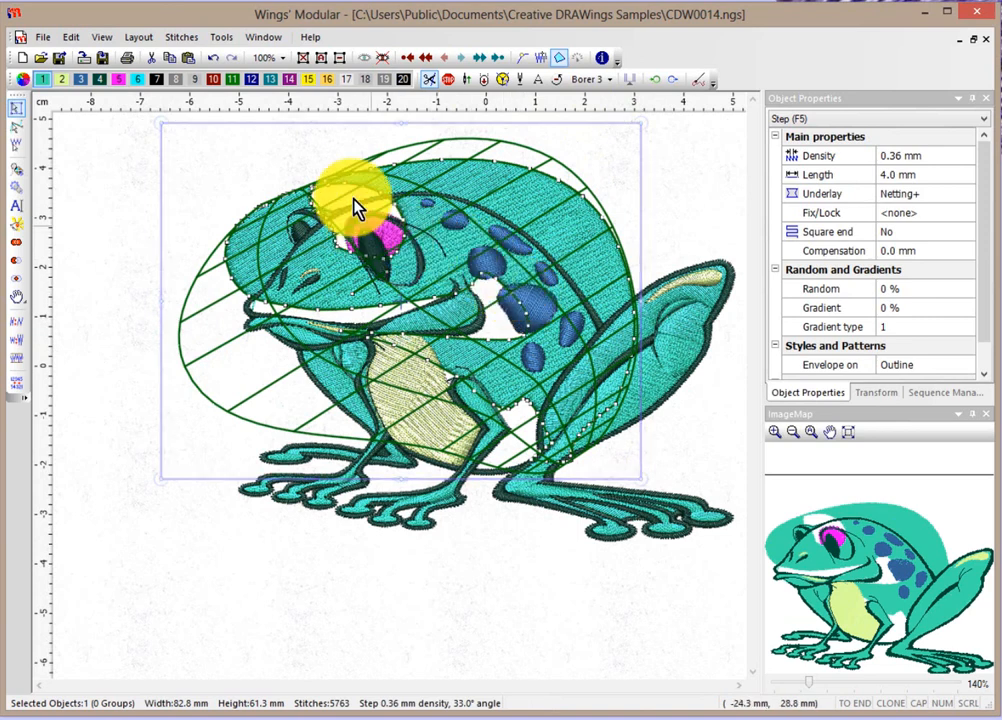
pyautogui.click(212, 58)
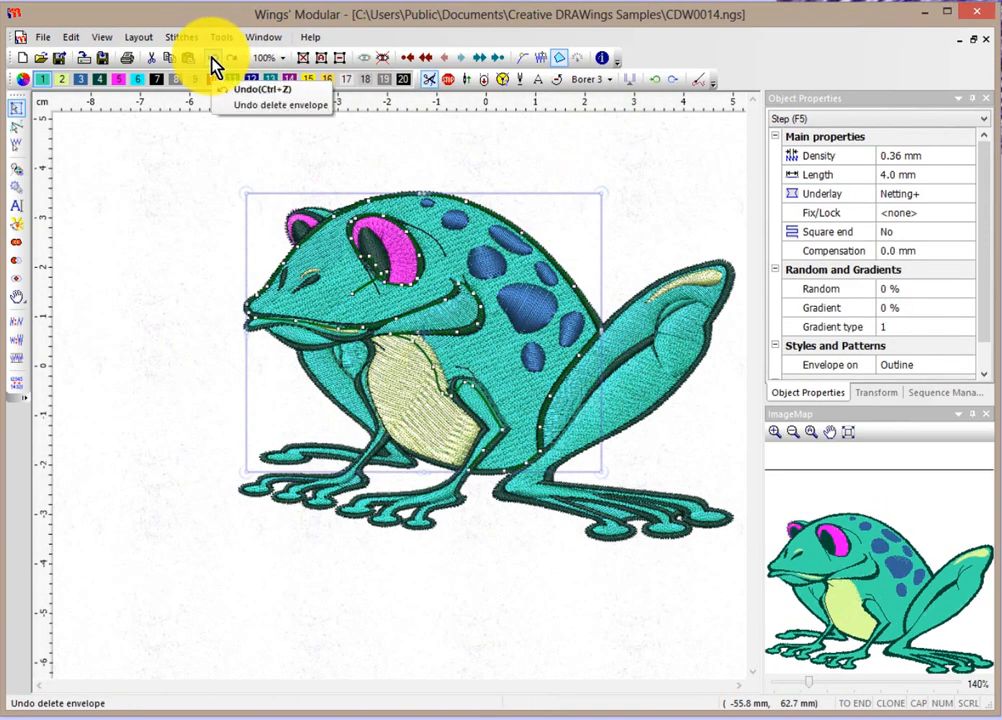
# Step: Start a Manual envelope on the frog's body and place its first three point pairs, from above the back down past mouth level
pyautogui.rightClick(463, 250)
pyautogui.moveTo(510, 275)
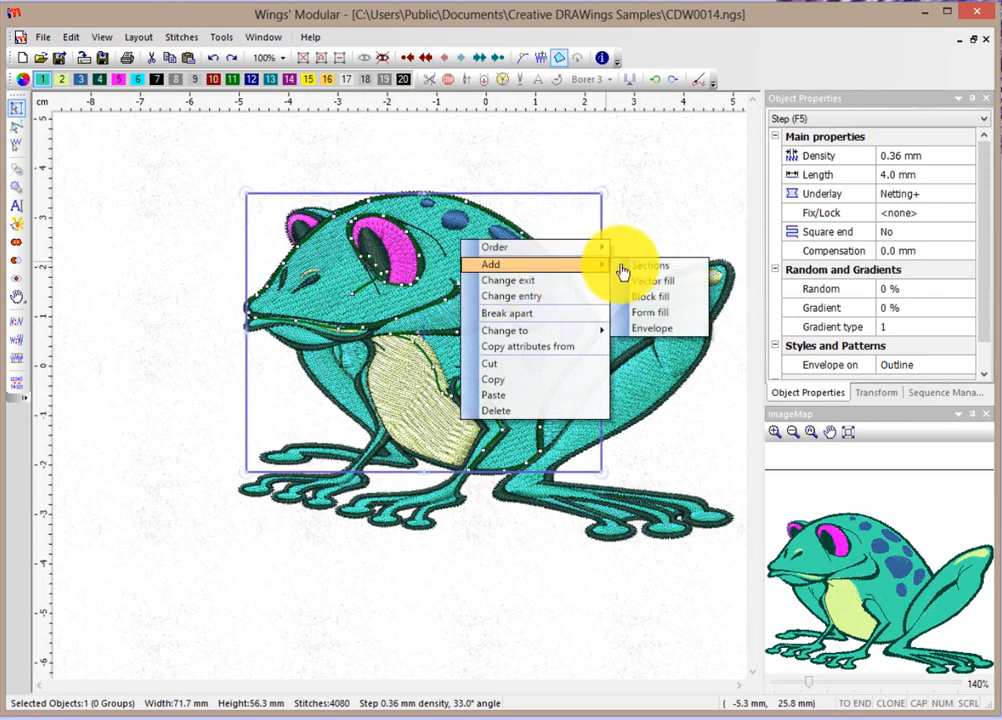
pyautogui.click(657, 338)
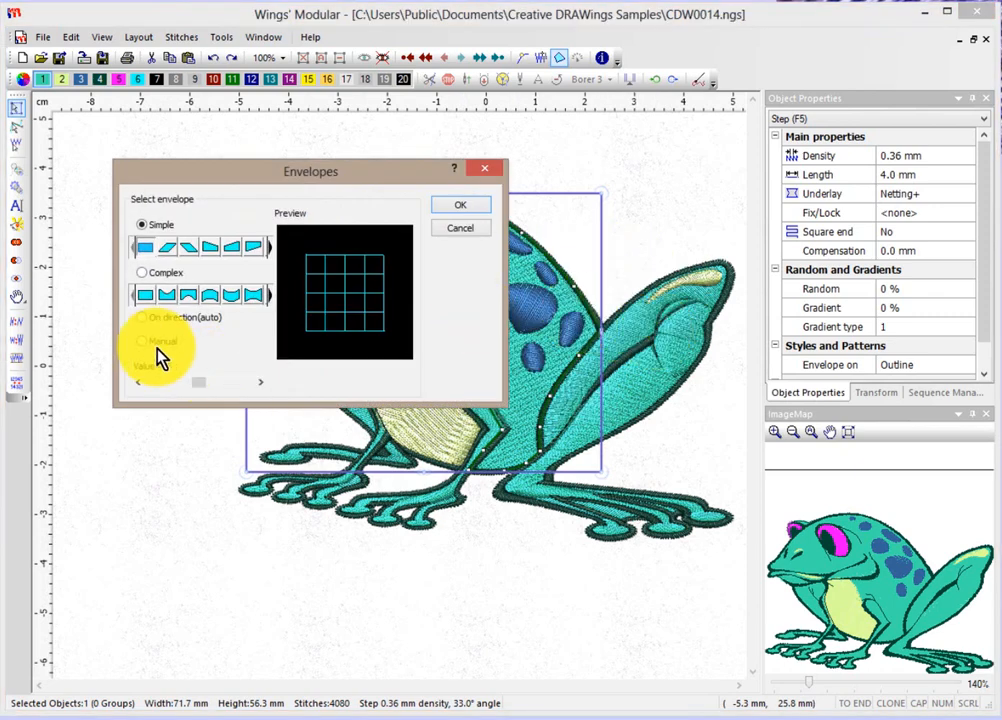
pyautogui.click(142, 342)
pyautogui.click(456, 204)
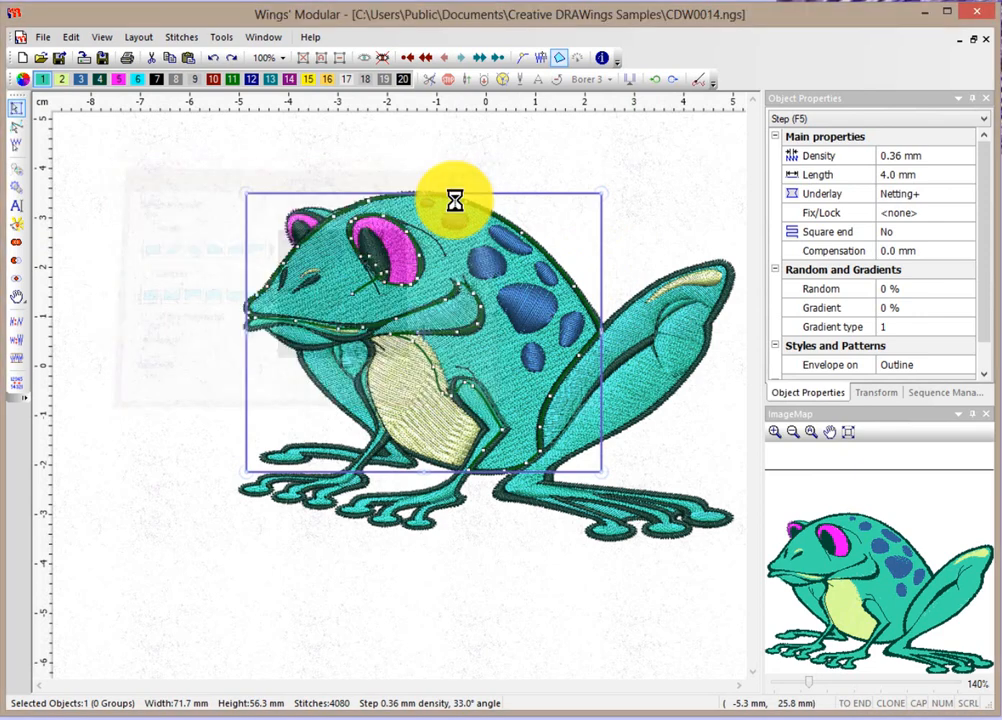
pyautogui.click(421, 162)
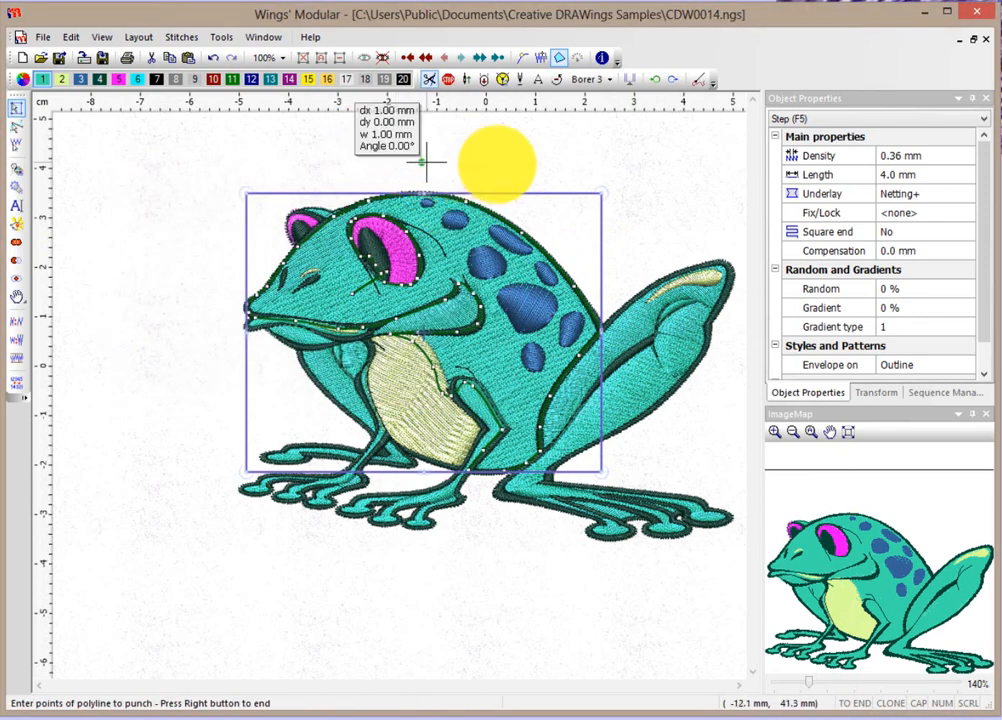
pyautogui.click(466, 165)
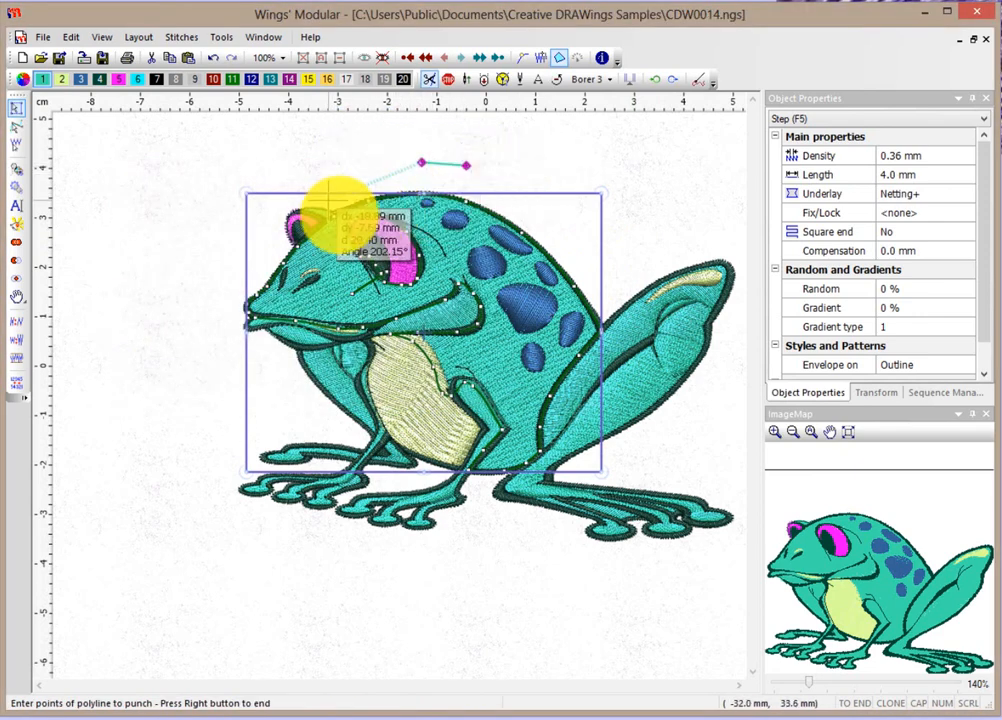
pyautogui.click(283, 193)
pyautogui.click(607, 236)
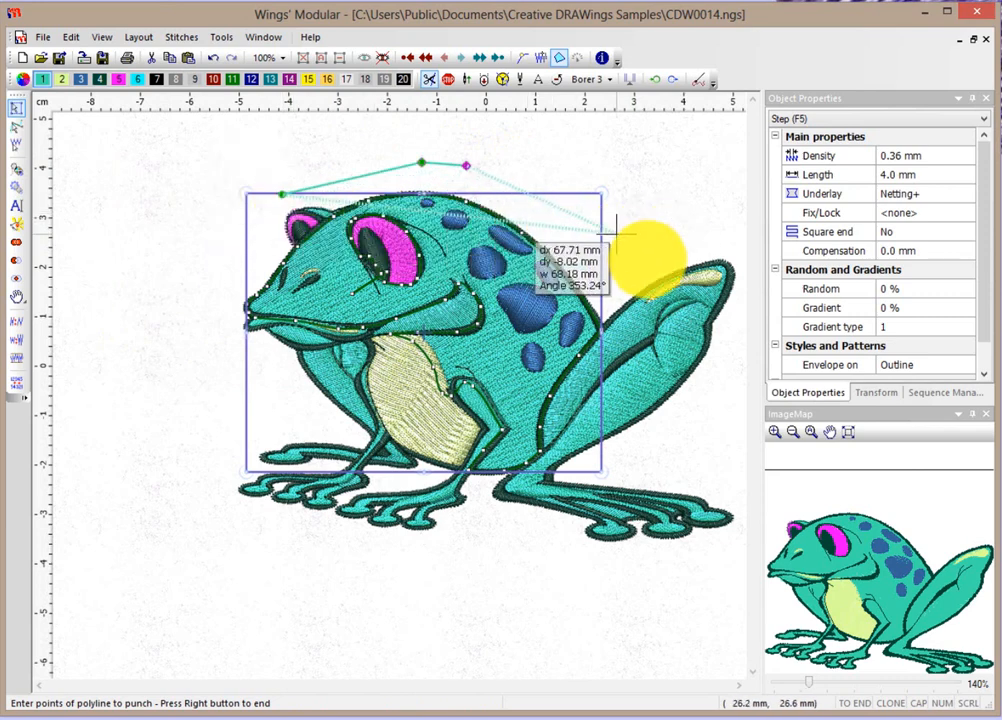
pyautogui.click(215, 315)
pyautogui.click(604, 355)
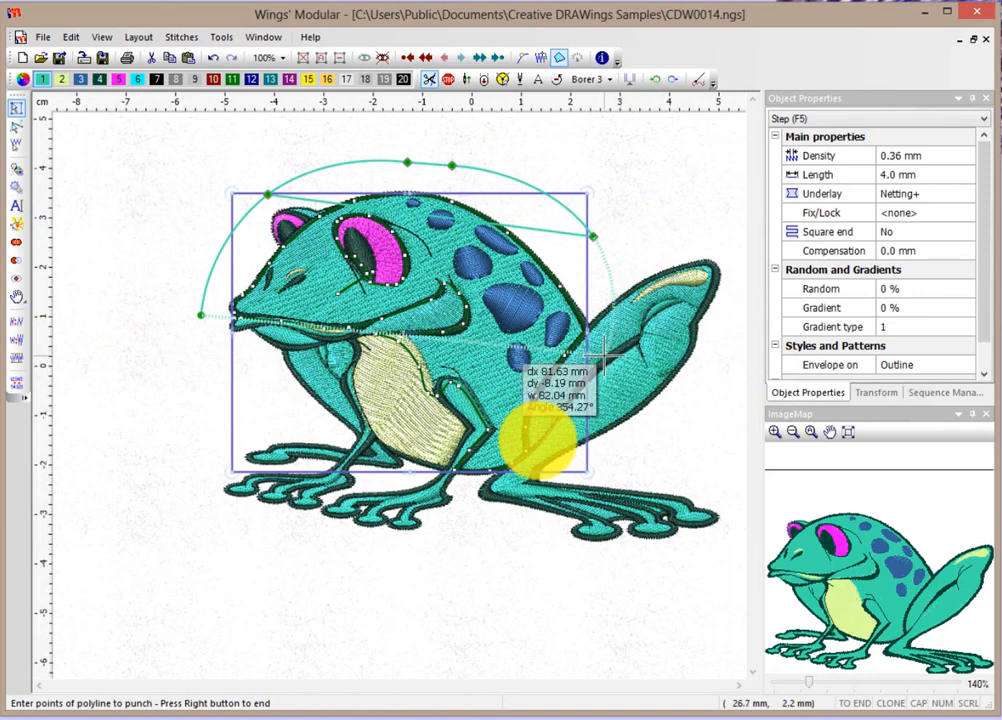
# Step: Place two more envelope point pairs around the frog's belly, finish the envelope and regenerate all locked stitches
pyautogui.click(277, 396)
pyautogui.click(585, 428)
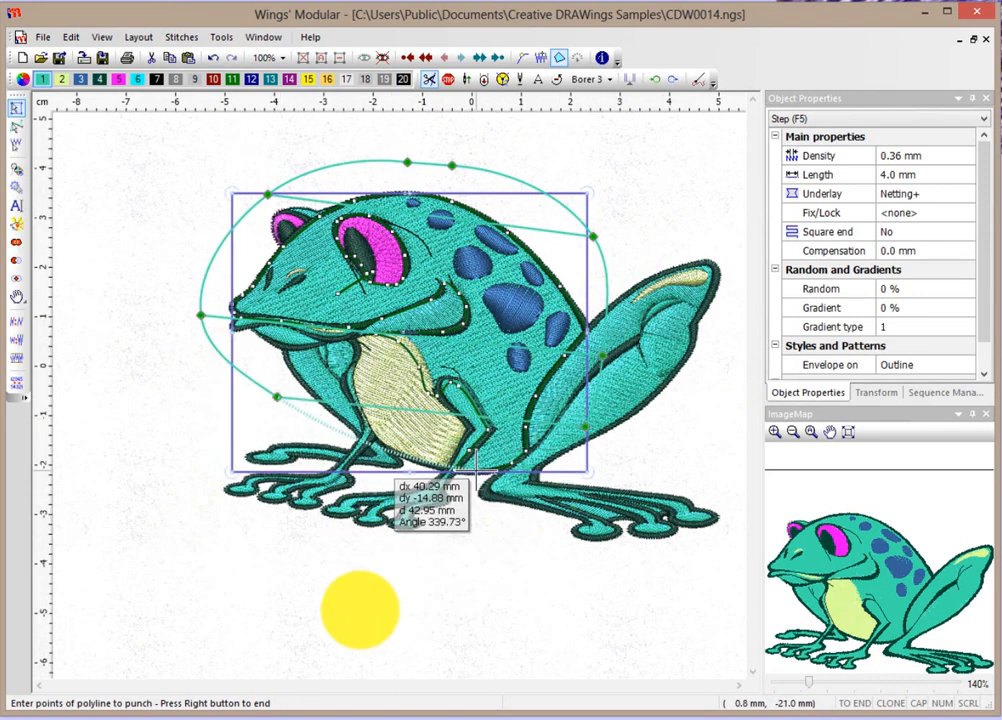
pyautogui.click(439, 477)
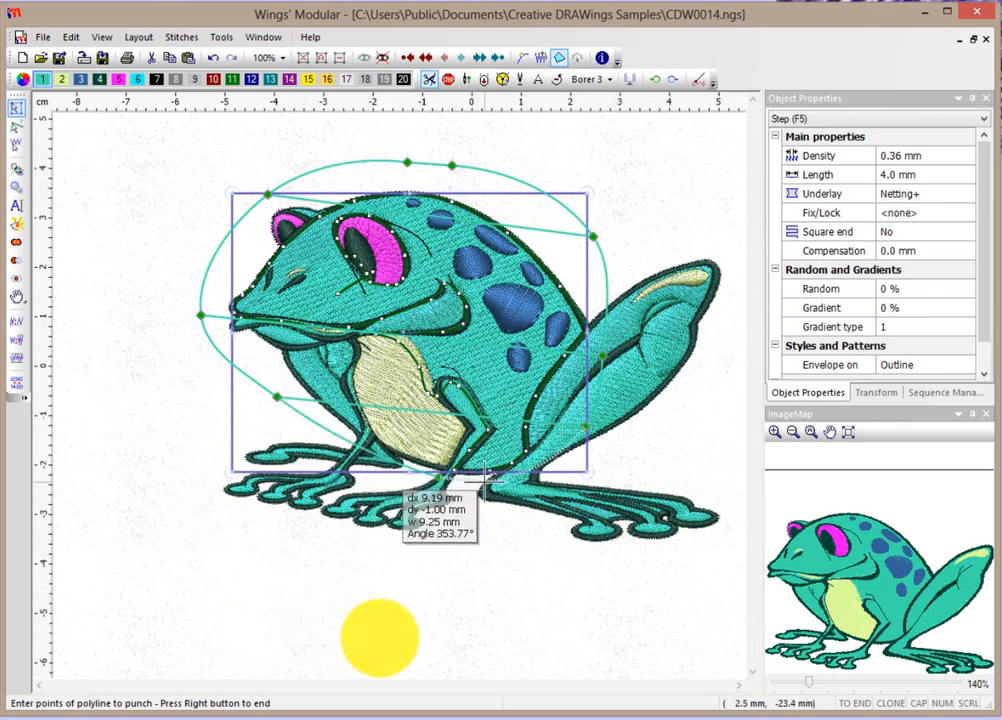
pyautogui.click(486, 481)
pyautogui.rightClick(487, 481)
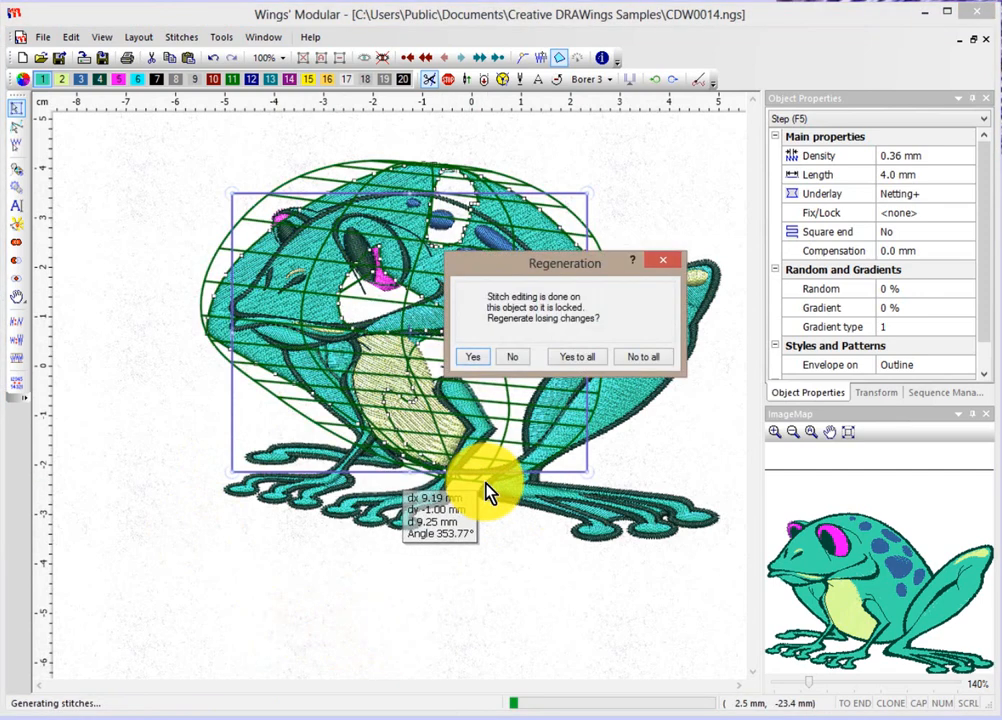
pyautogui.click(574, 358)
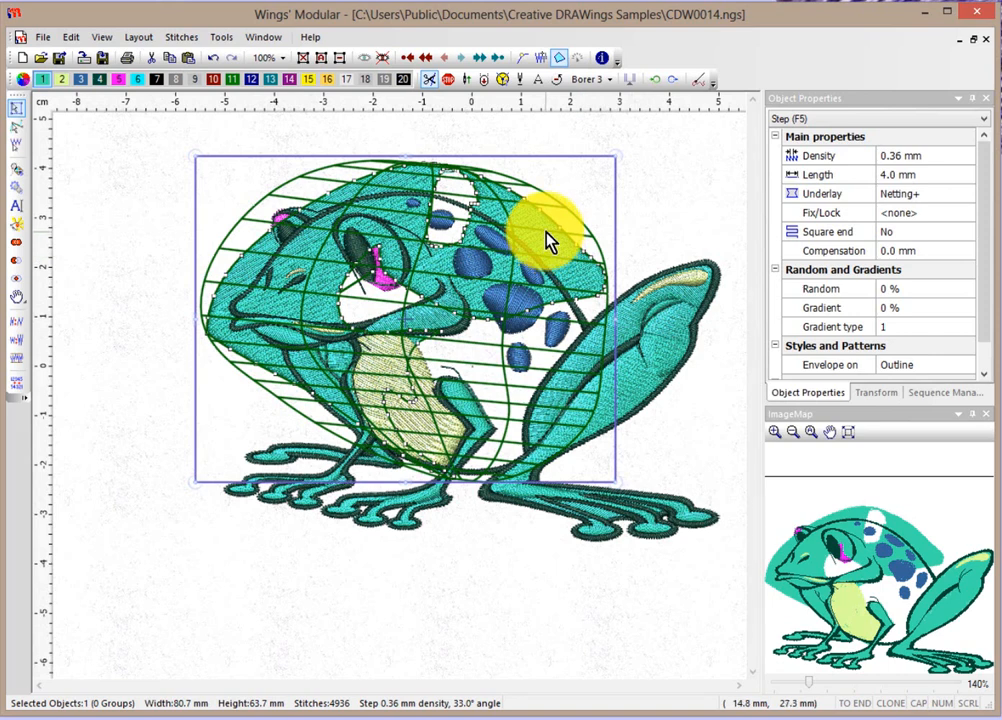
# Step: Set the frog body's Envelope on property to Direction and its underlay to Edging
pyautogui.click(895, 373)
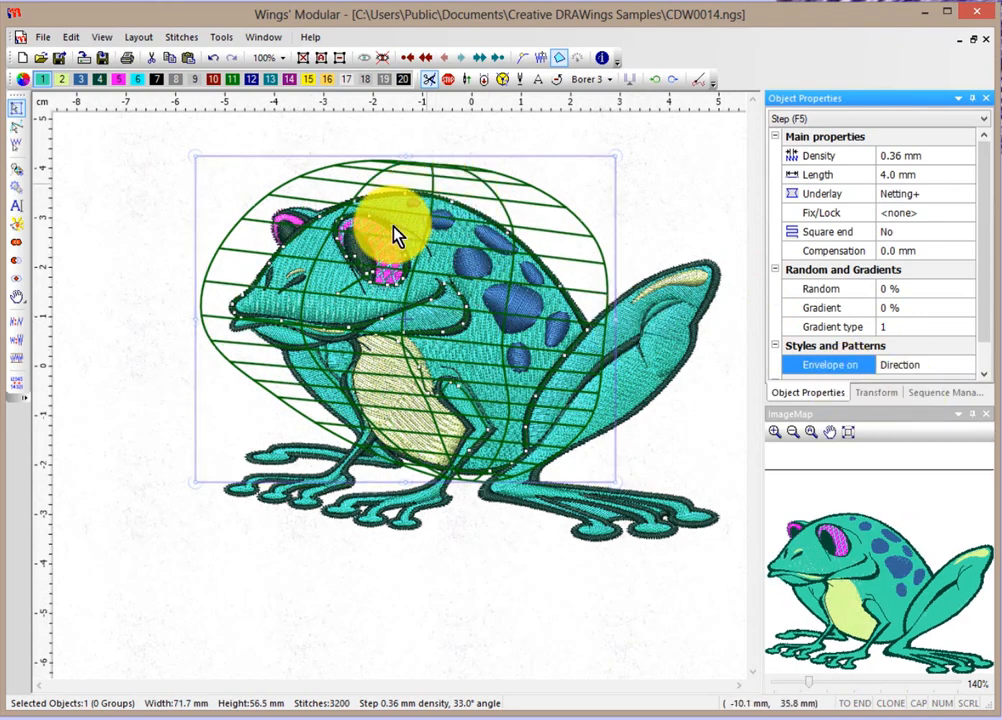
pyautogui.click(646, 217)
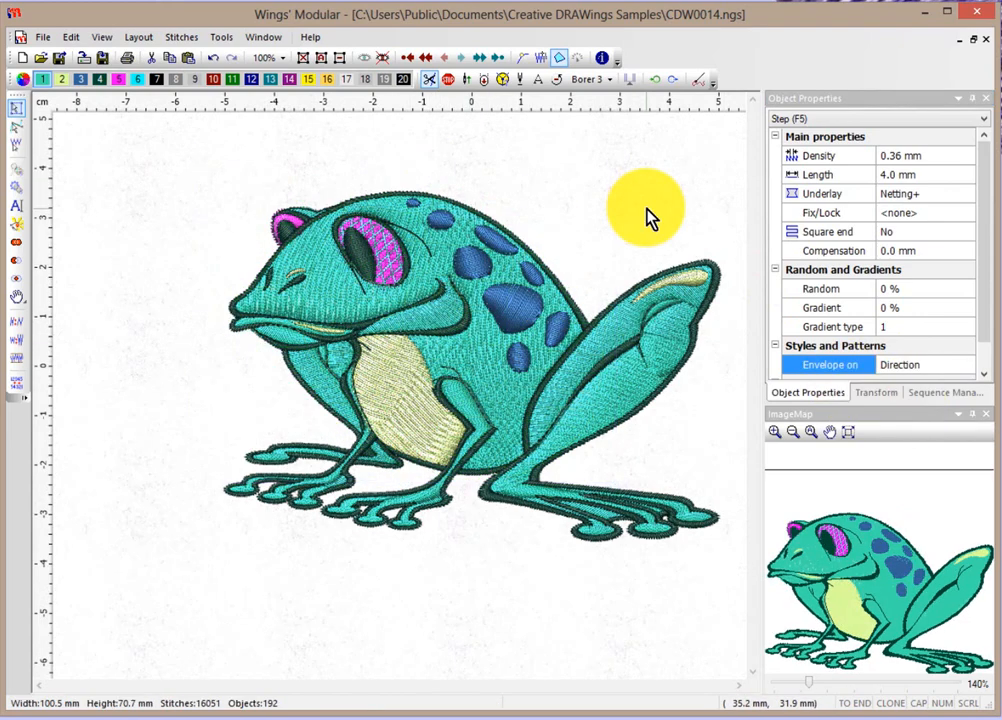
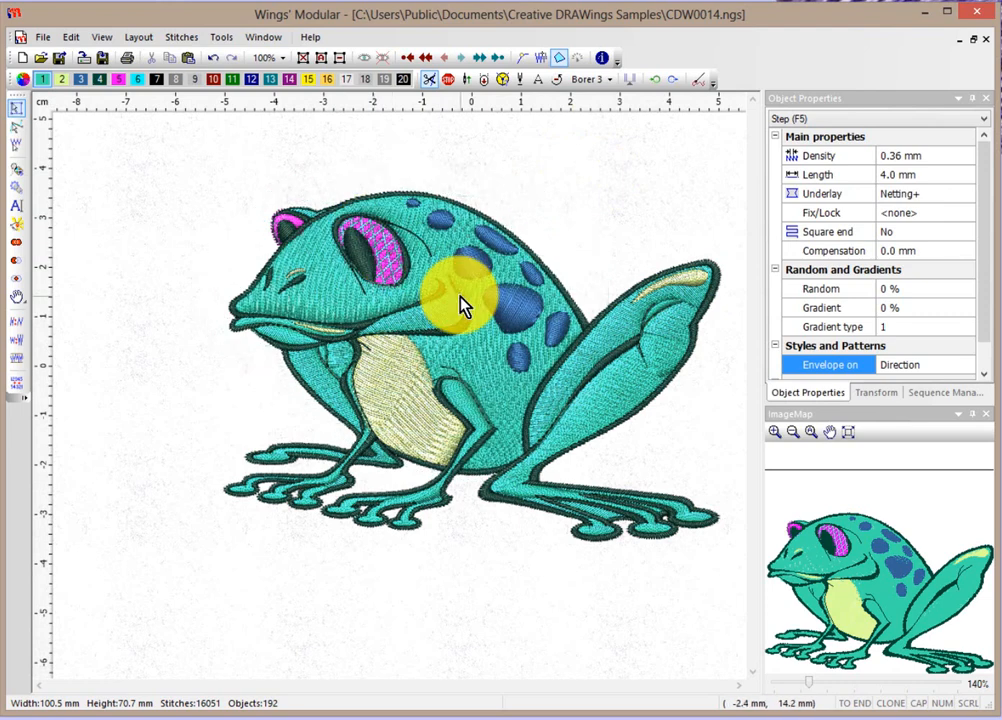
pyautogui.click(488, 347)
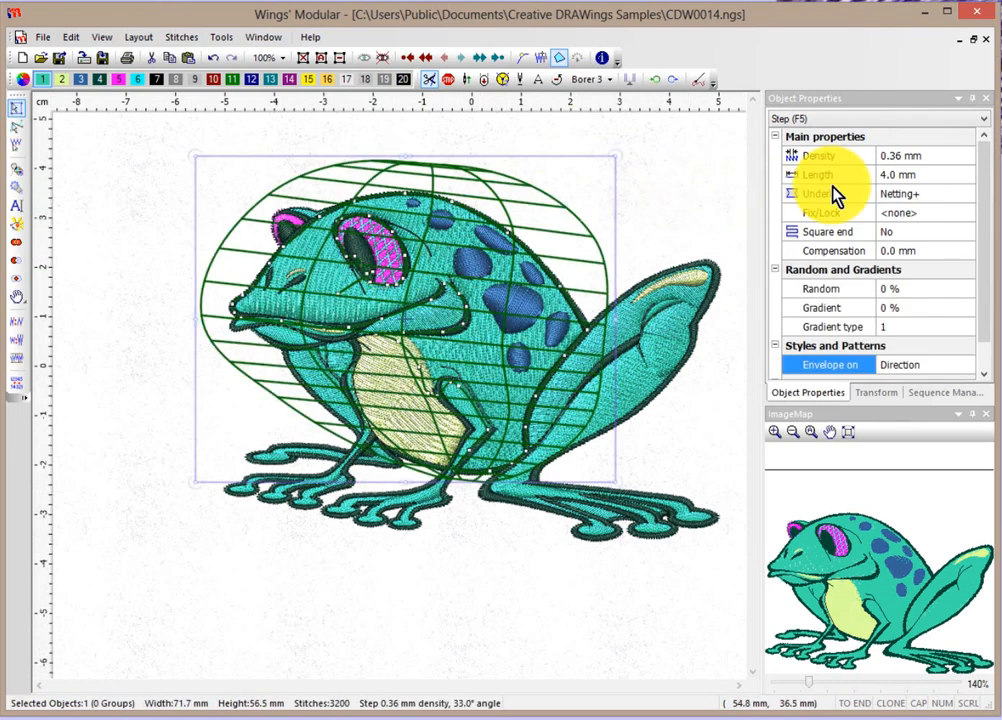
pyautogui.click(906, 194)
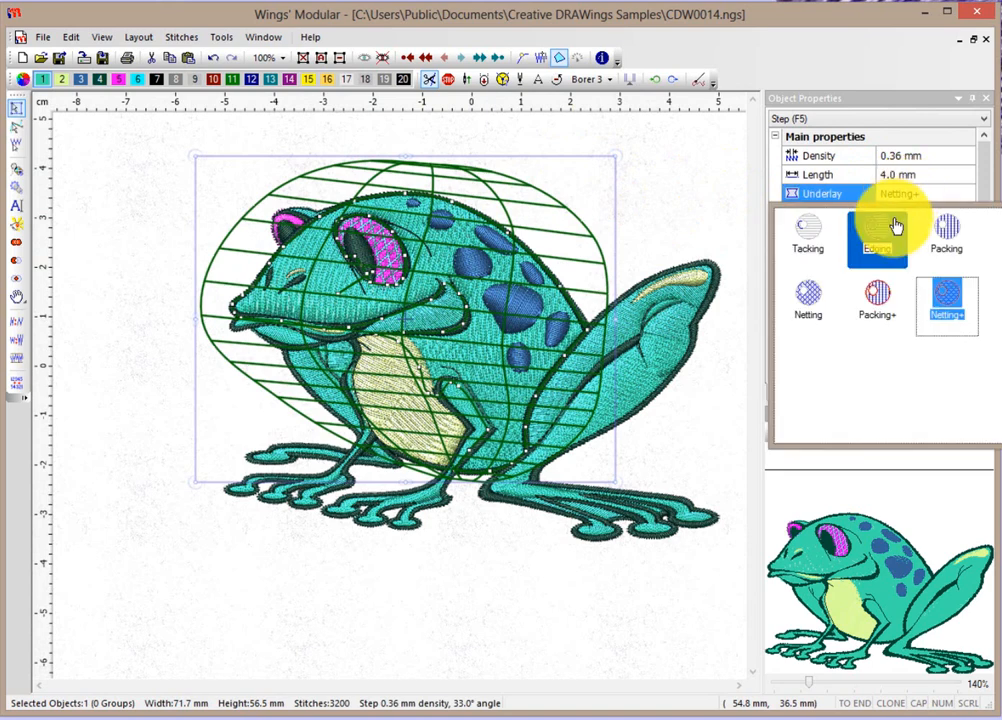
pyautogui.click(886, 227)
pyautogui.click(698, 176)
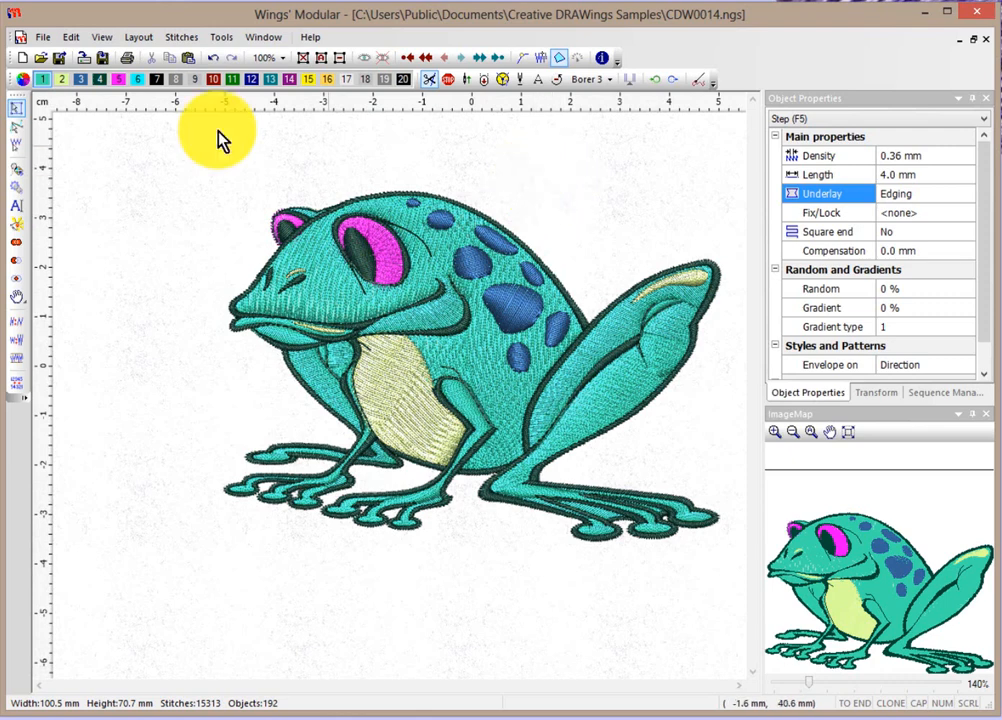
# Step: Open the sample design CDW0040.ngs from the Creative DRAWings Samples folder
pyautogui.click(41, 57)
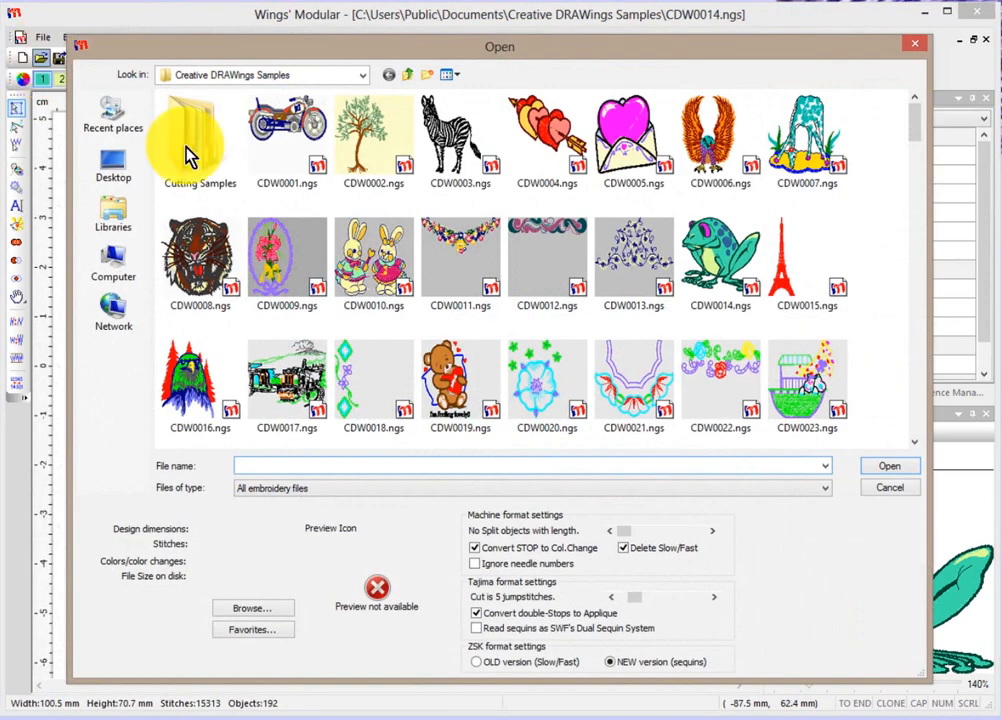
pyautogui.click(913, 387)
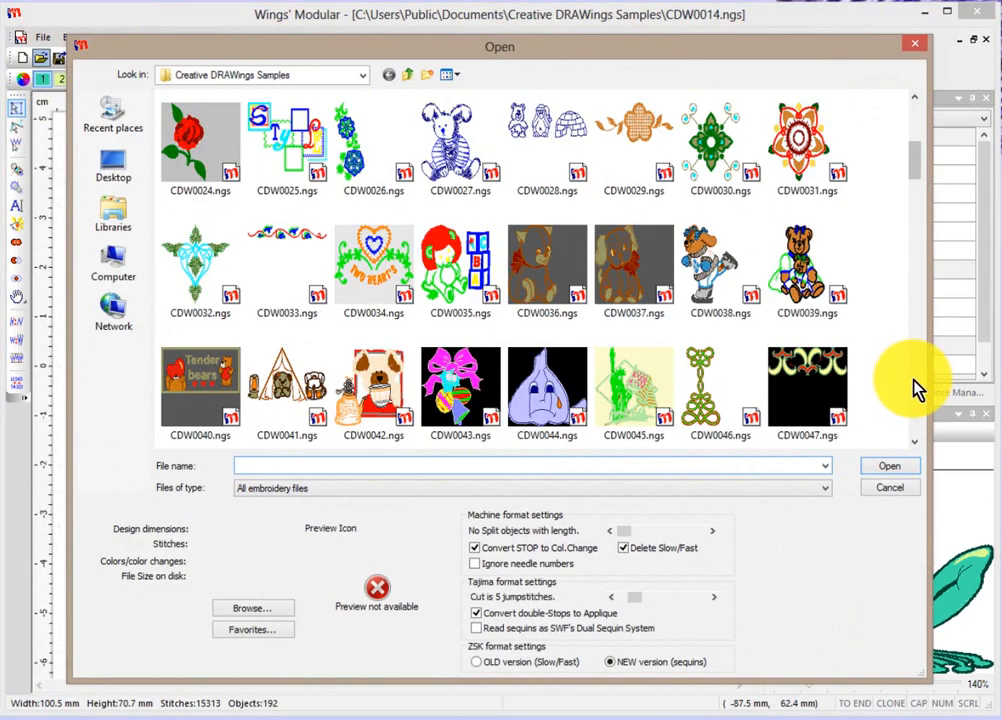
pyautogui.click(222, 374)
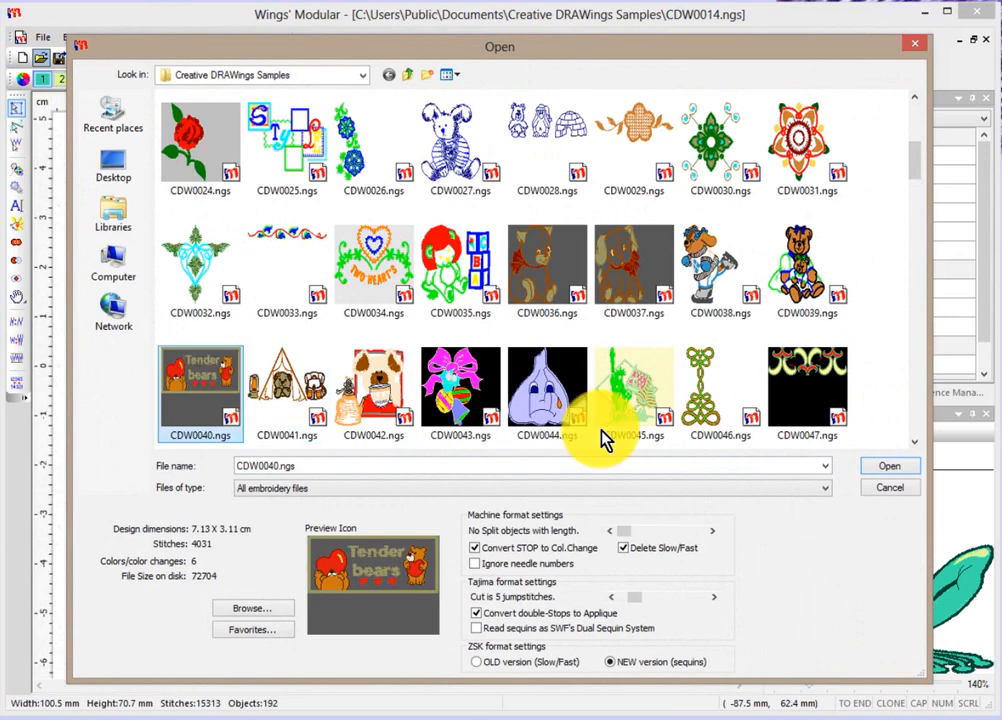
pyautogui.click(891, 468)
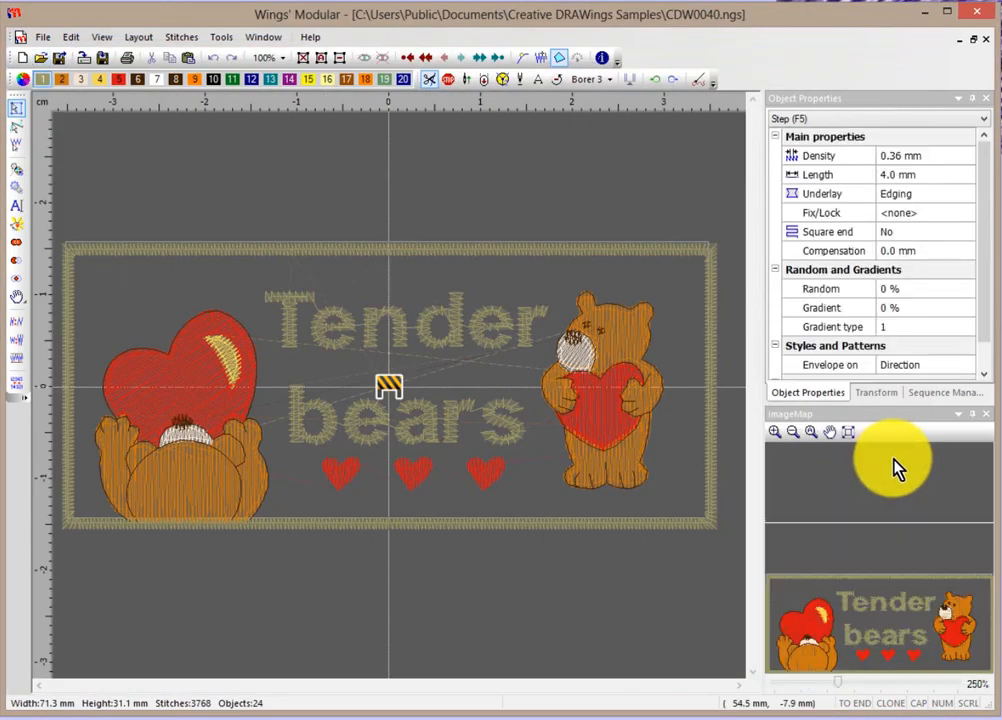
# Step: Add the Complex envelope with a straight top and arched bottom edge to the word "Tender", and show the design in 3D
pyautogui.click(457, 337)
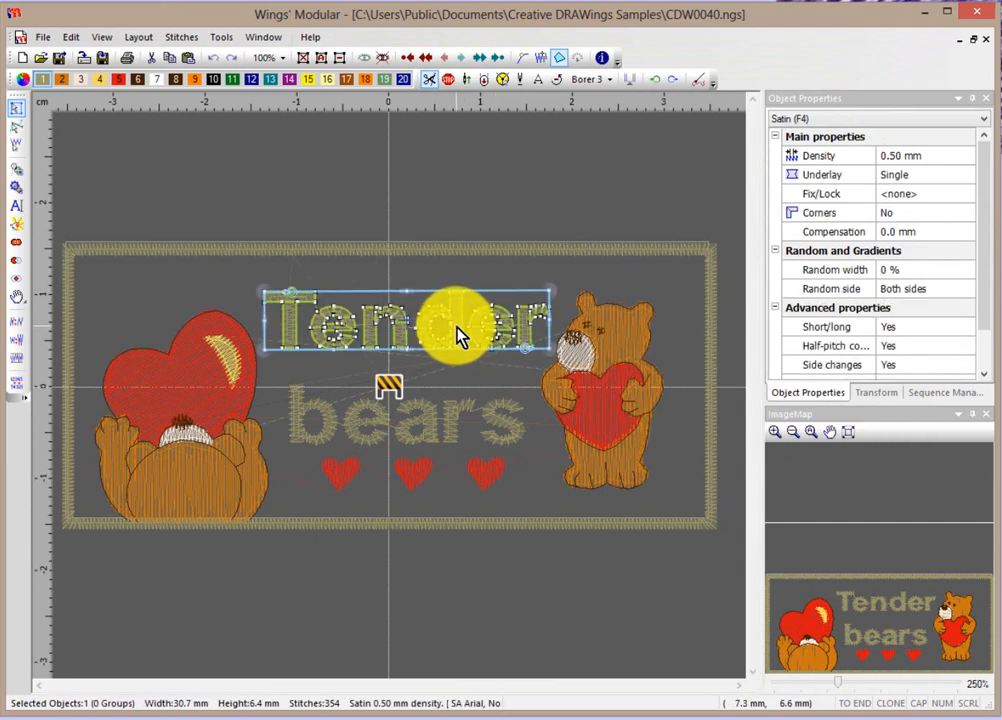
pyautogui.rightClick(455, 321)
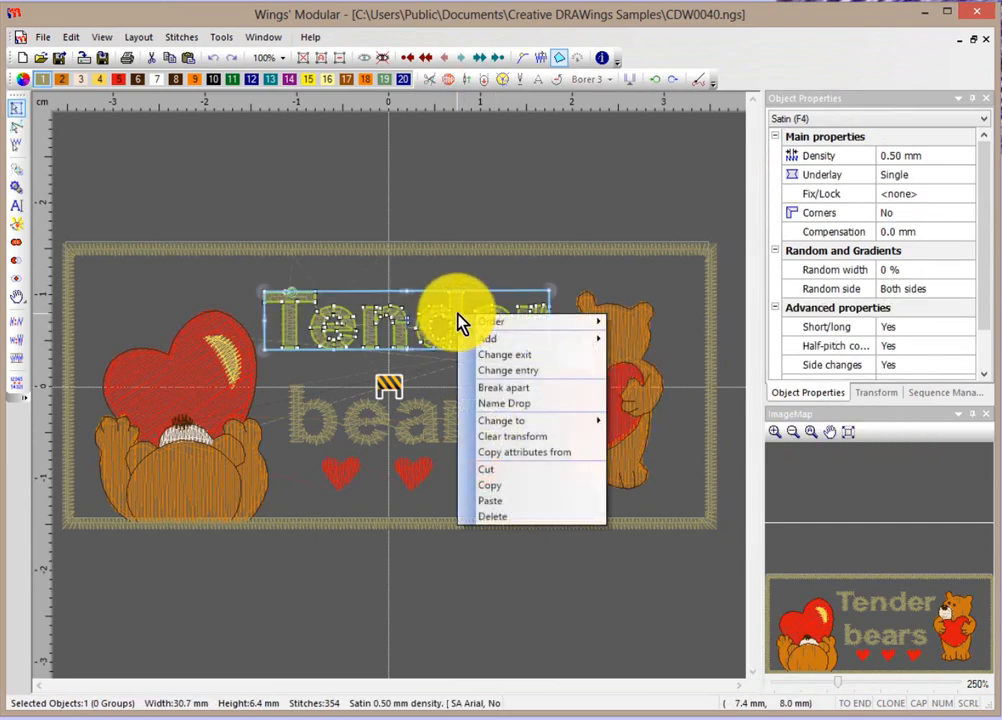
pyautogui.moveTo(494, 338)
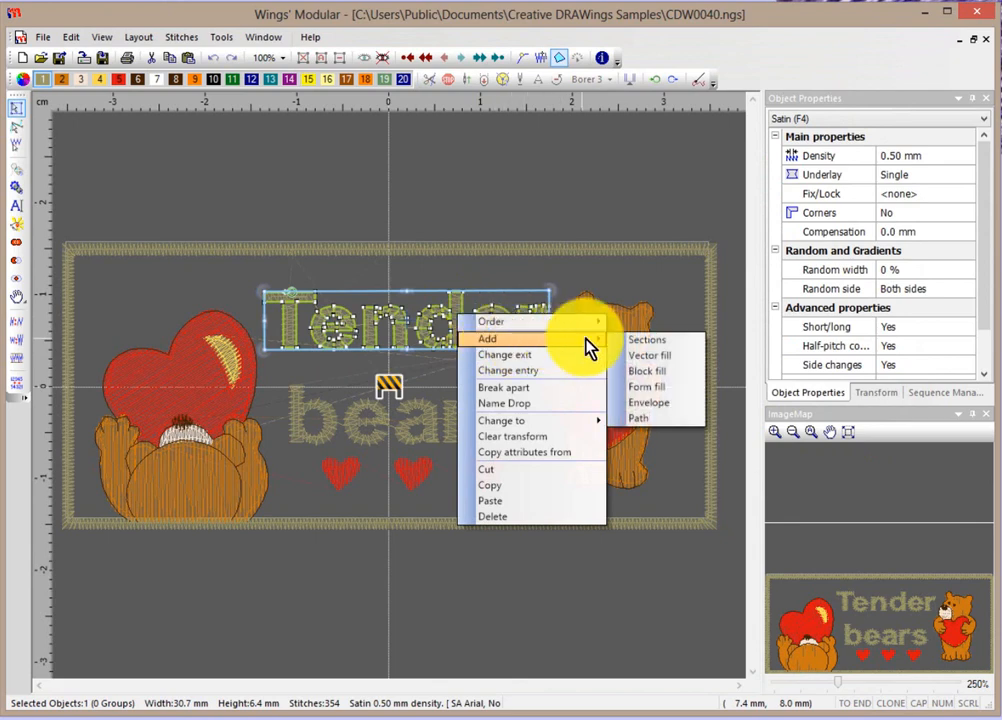
pyautogui.click(658, 407)
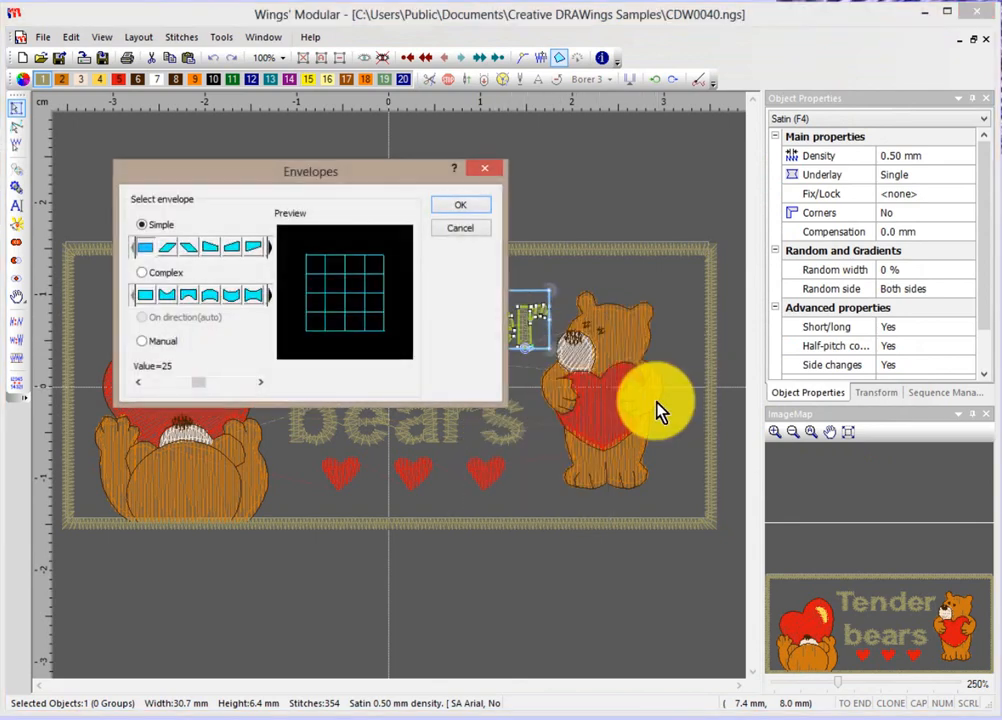
pyautogui.click(190, 296)
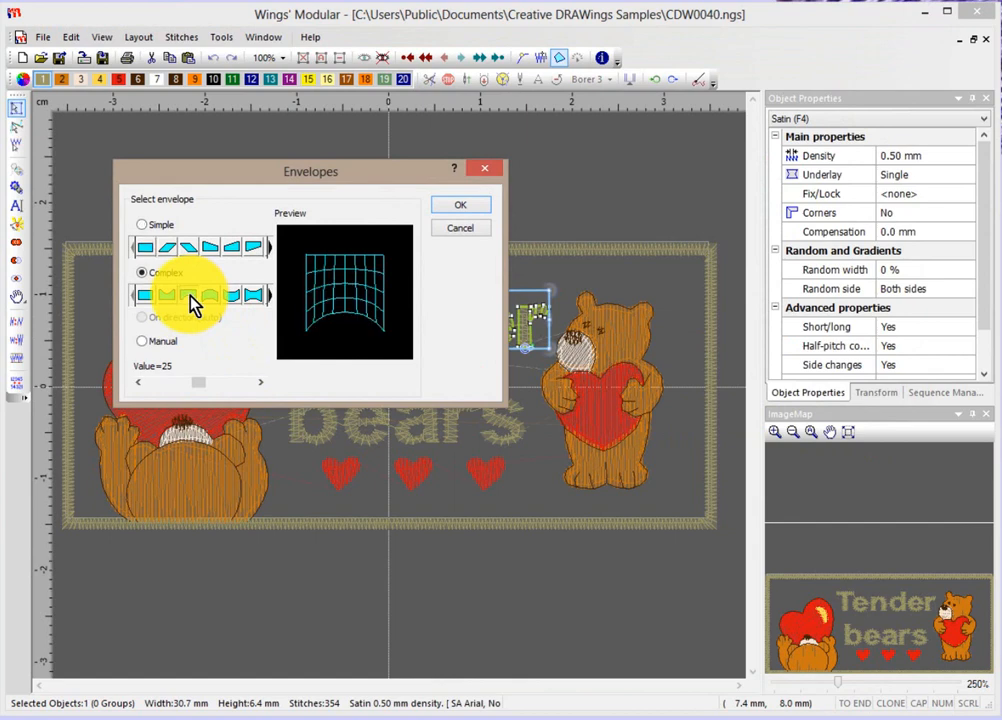
pyautogui.click(458, 208)
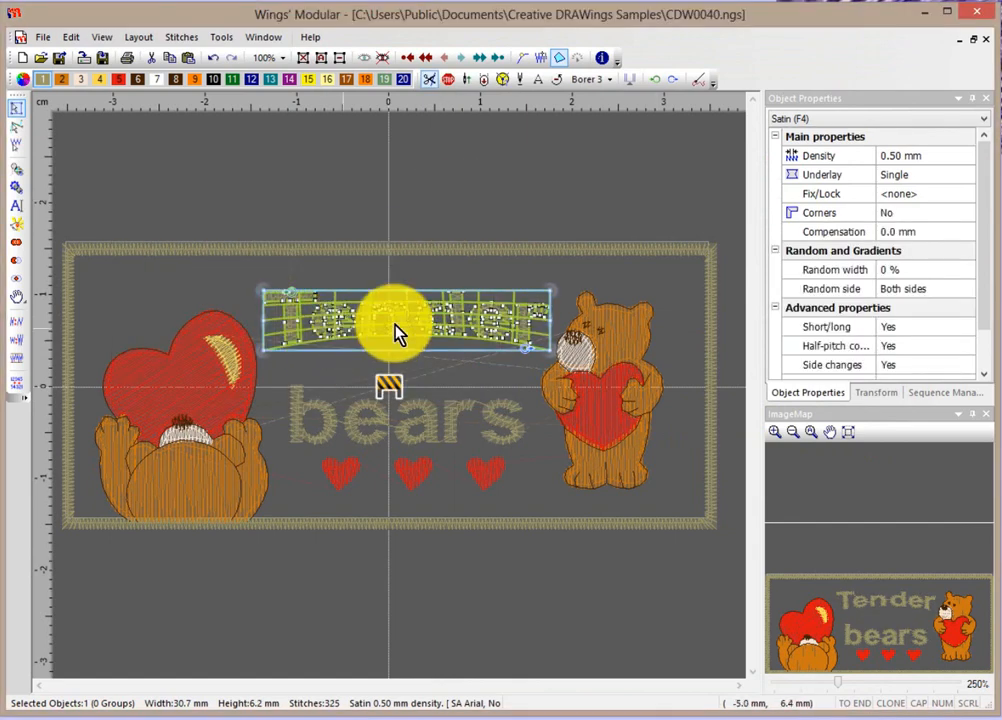
pyautogui.click(409, 208)
pyautogui.scroll(2, 411, 260)
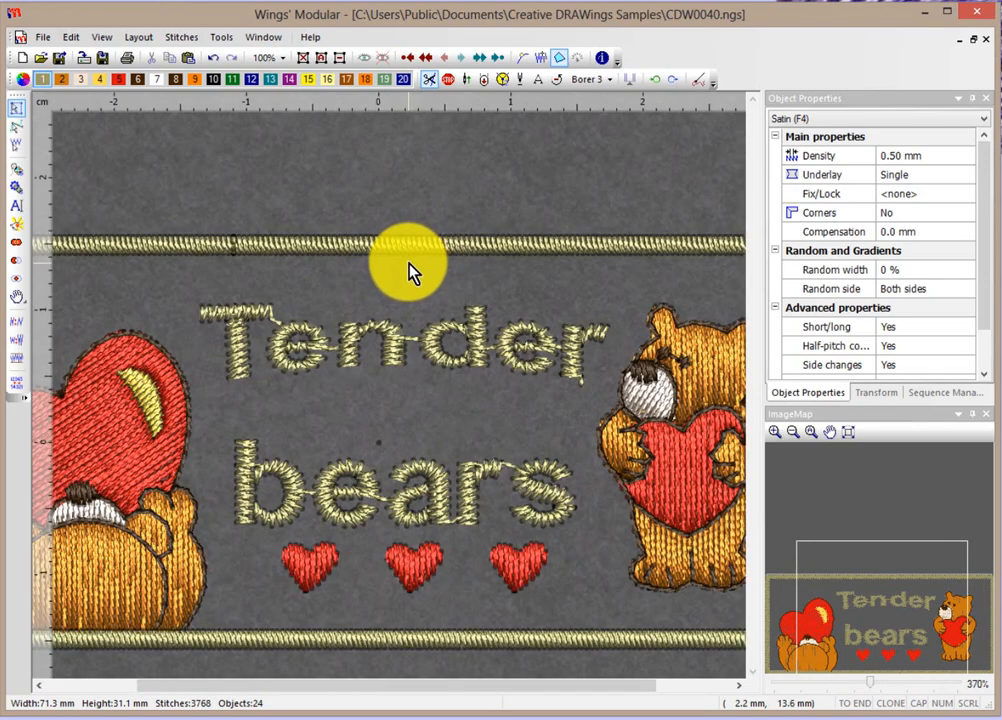
# Step: Edit the envelope on the word "Tender", setting its value to 37, and inspect the reshaped lettering
pyautogui.click(398, 368)
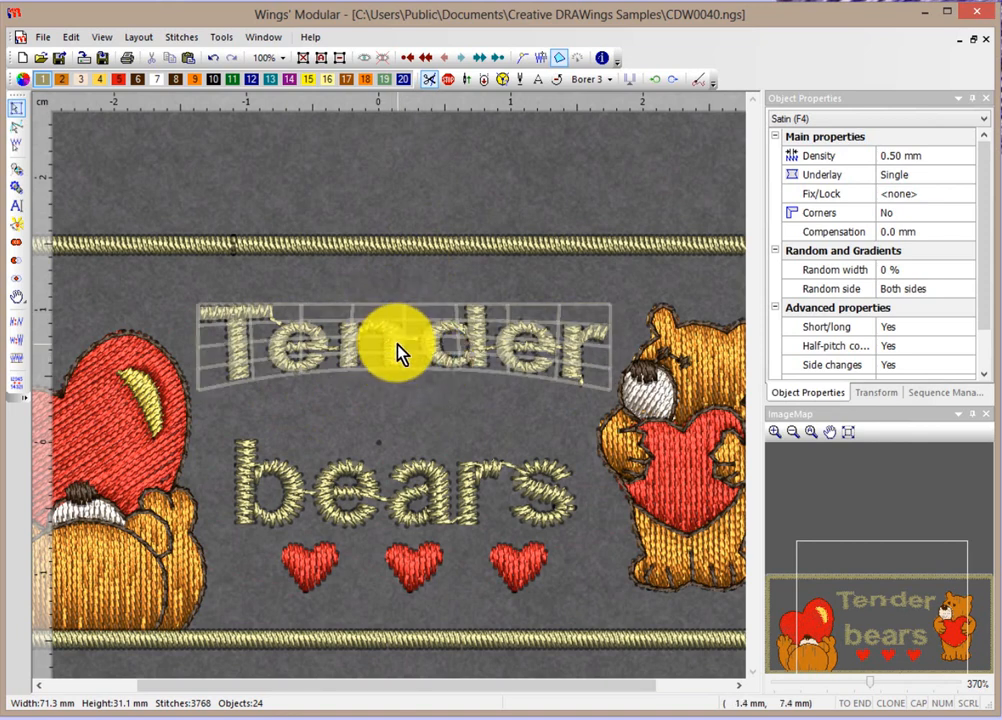
pyautogui.press('z')
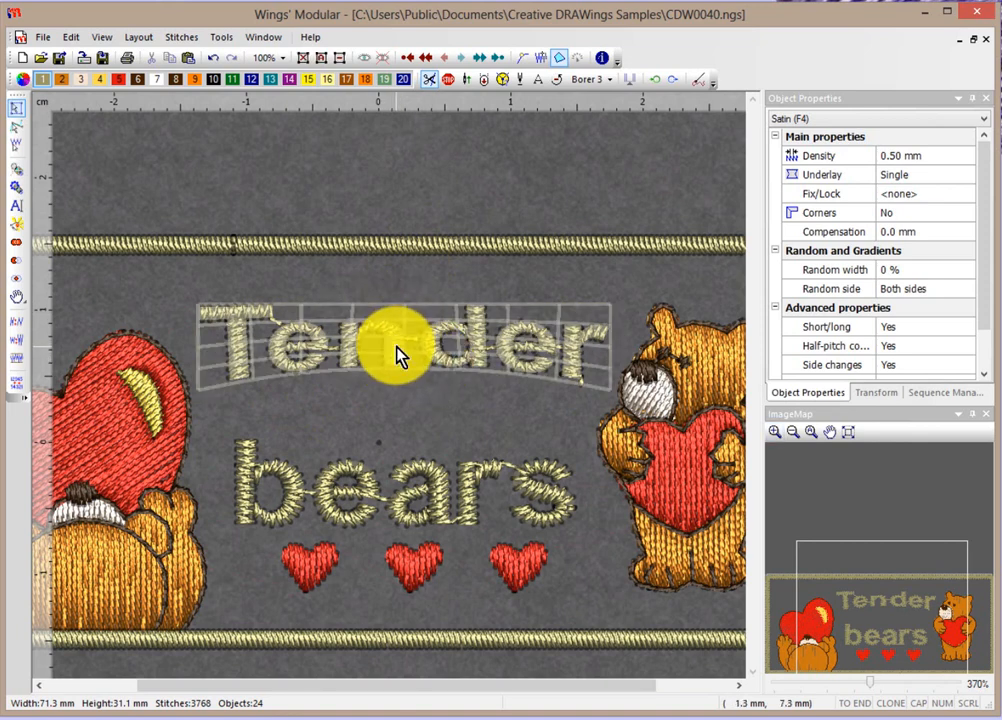
pyautogui.click(398, 353)
pyautogui.rightClick(397, 355)
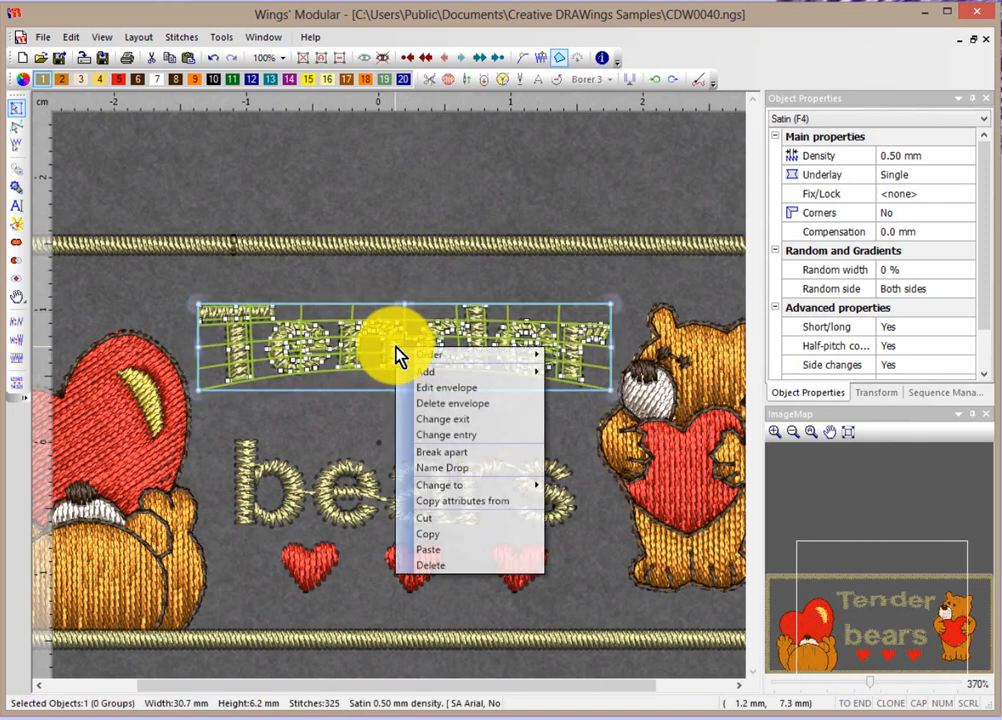
pyautogui.click(432, 387)
pyautogui.moveTo(190, 383); pyautogui.dragTo(220, 384)
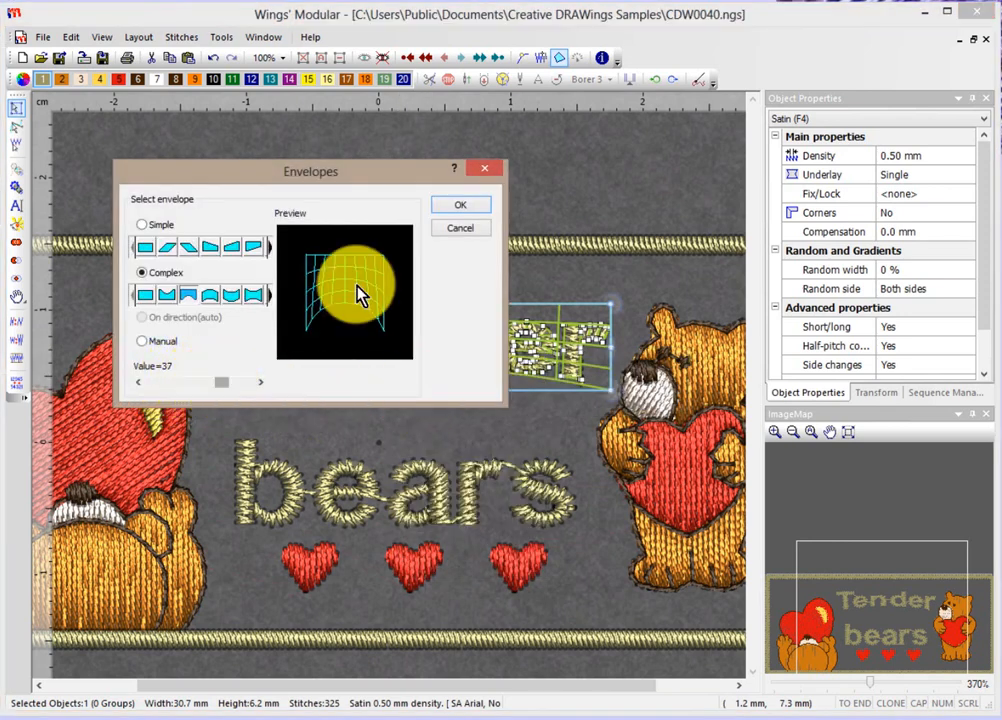
pyautogui.click(460, 205)
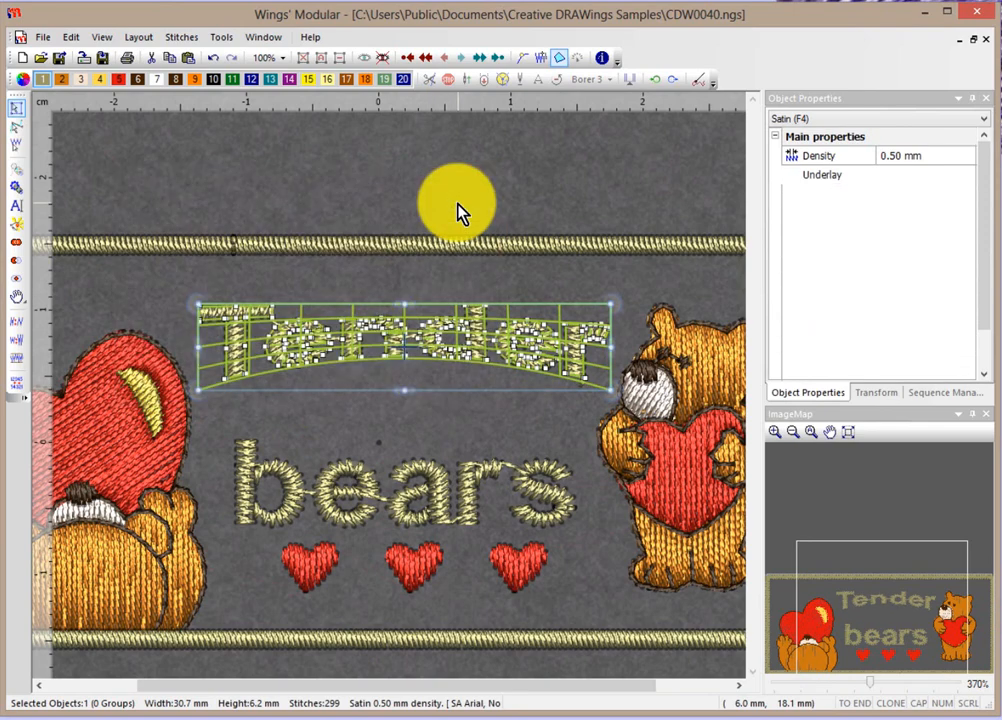
pyautogui.click(352, 422)
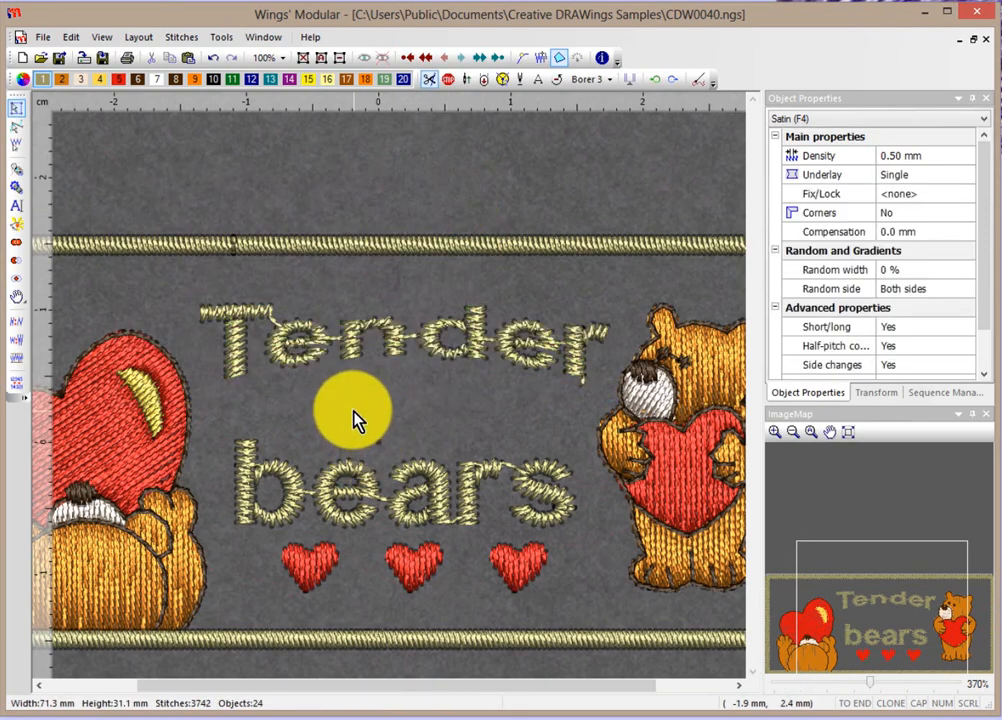
pyautogui.click(405, 348)
pyautogui.click(394, 403)
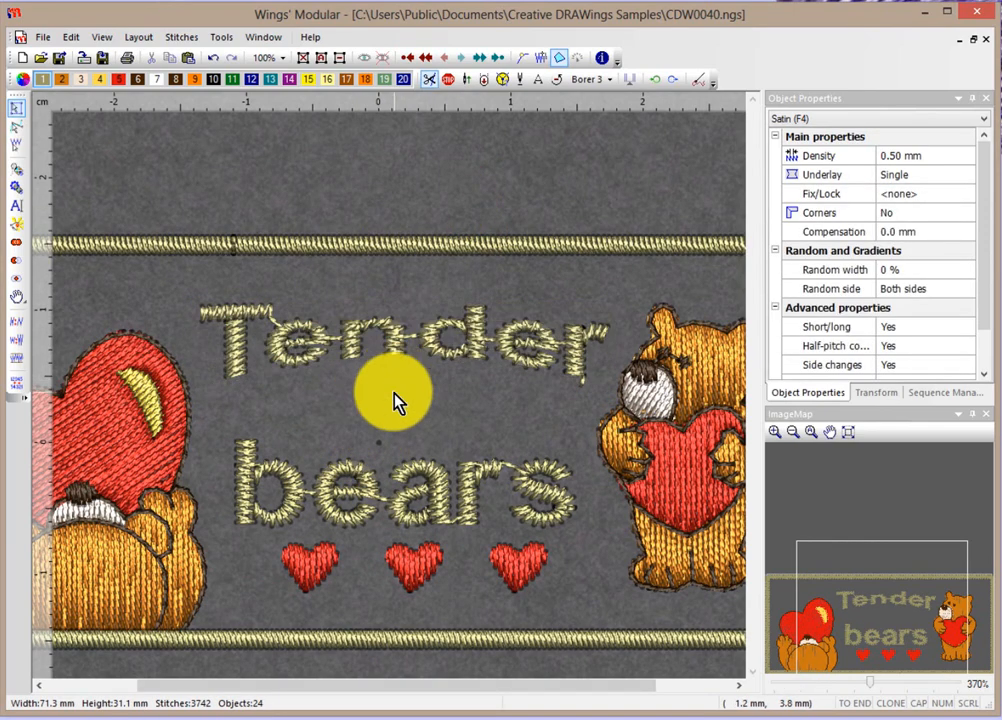
# Step: Pull the five nodes between the corners of the "Tender" envelope's lower edge down so the edge bulges toward "bears"
pyautogui.click(398, 356)
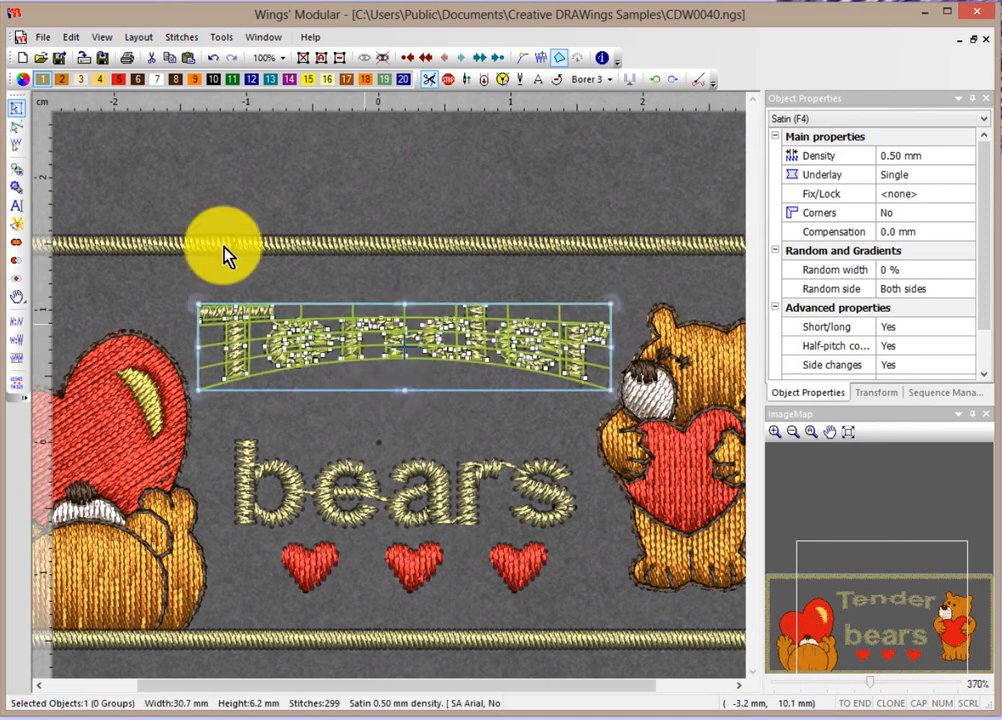
pyautogui.click(20, 132)
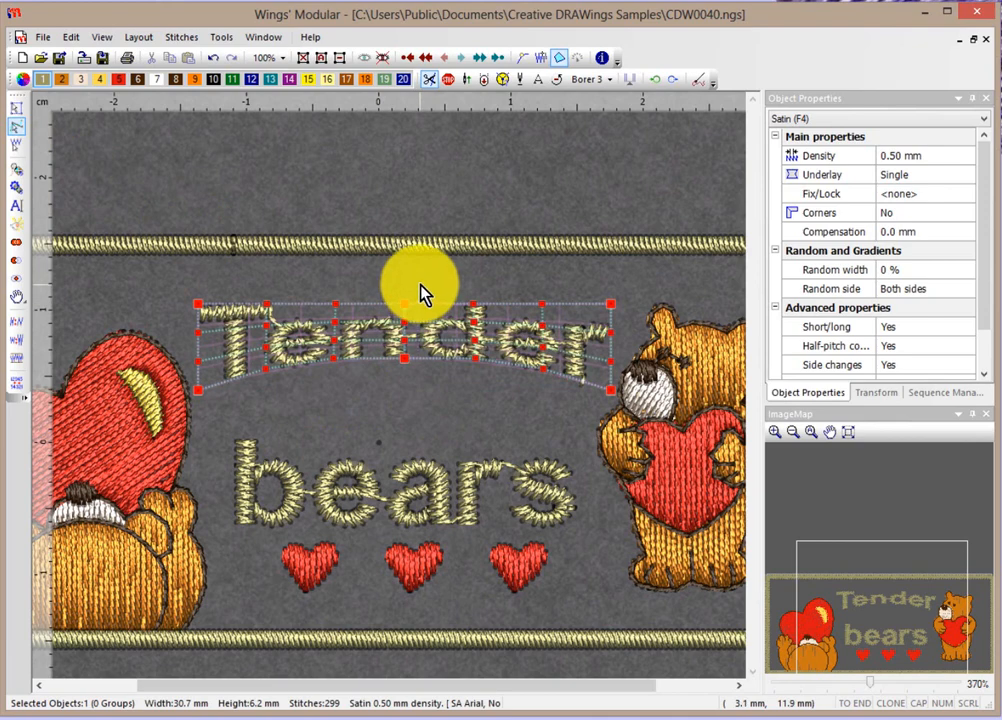
pyautogui.scroll(2, 420, 293)
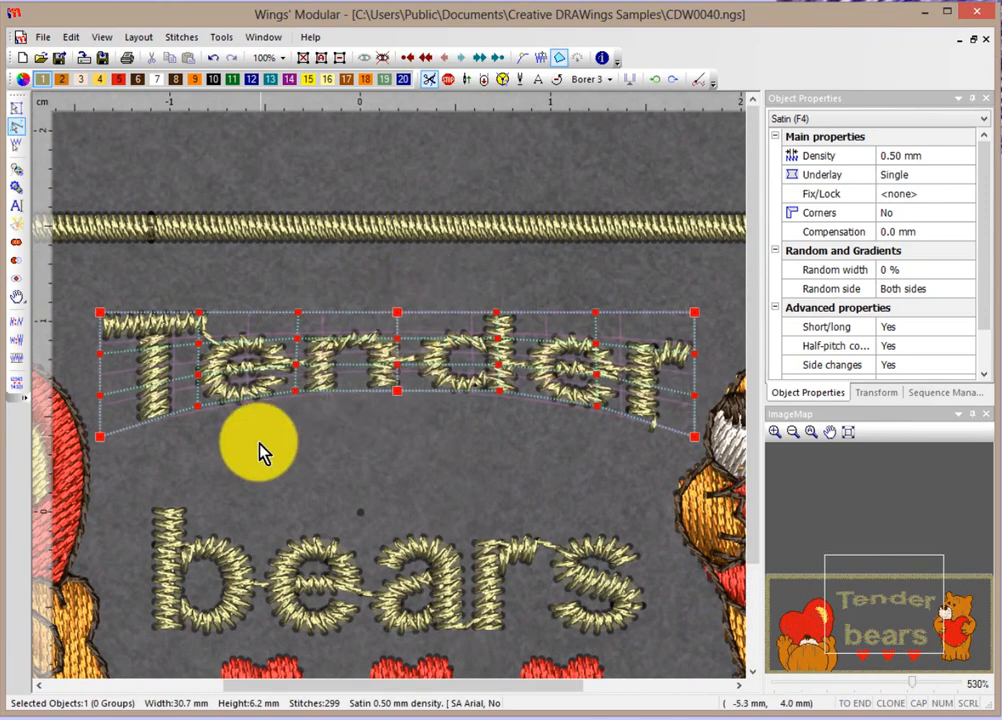
pyautogui.moveTo(197, 414); pyautogui.dragTo(197, 479)
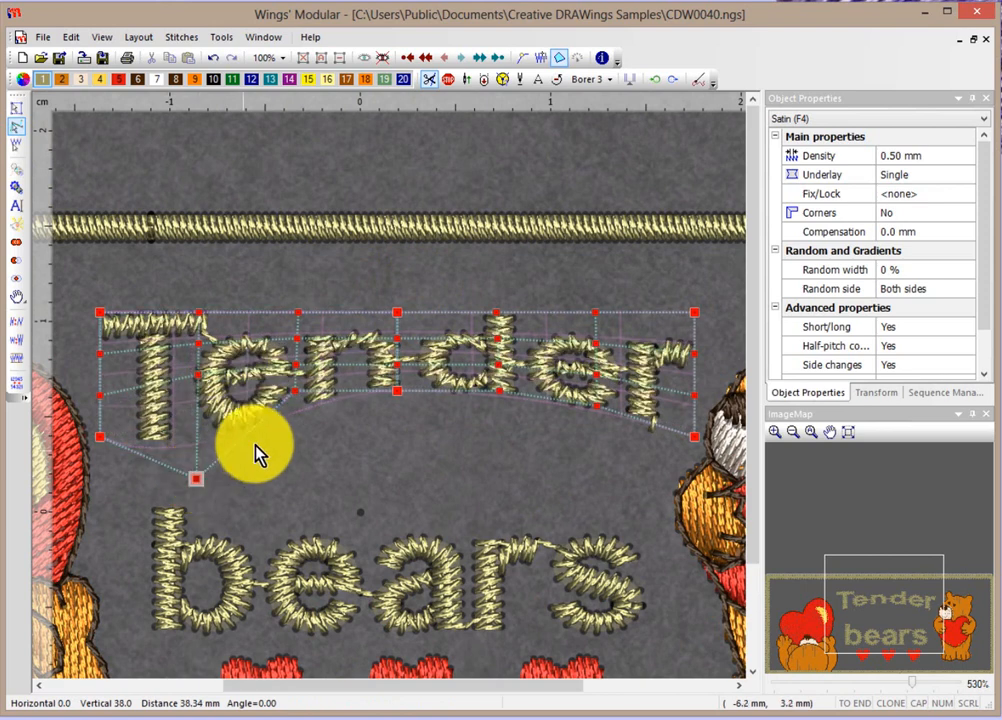
pyautogui.moveTo(296, 400); pyautogui.dragTo(286, 522)
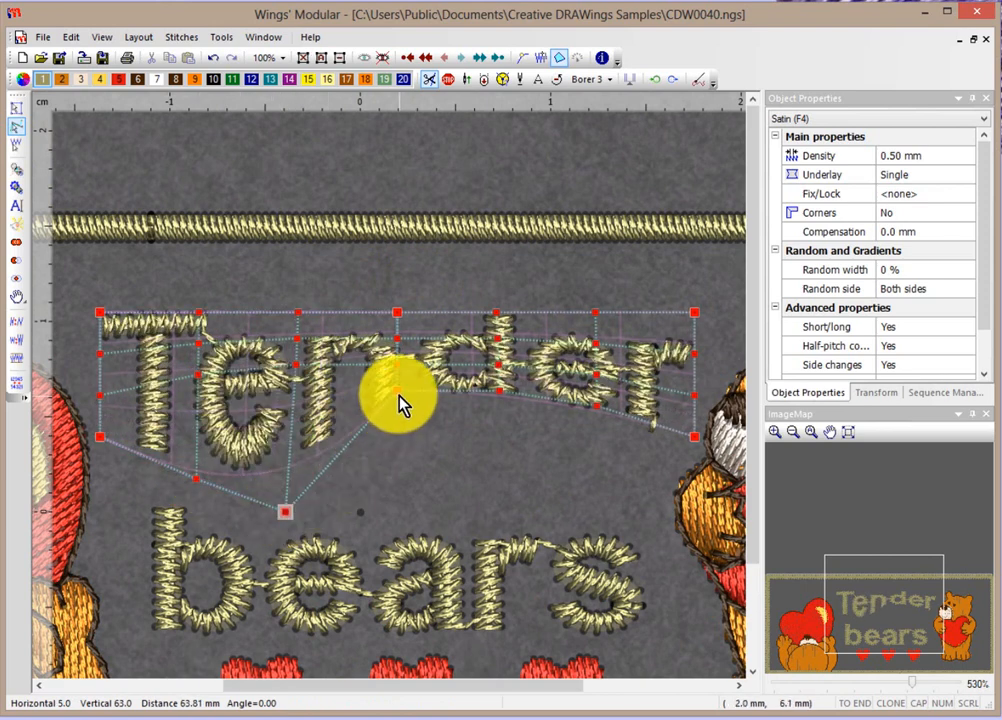
pyautogui.moveTo(398, 403); pyautogui.dragTo(389, 520)
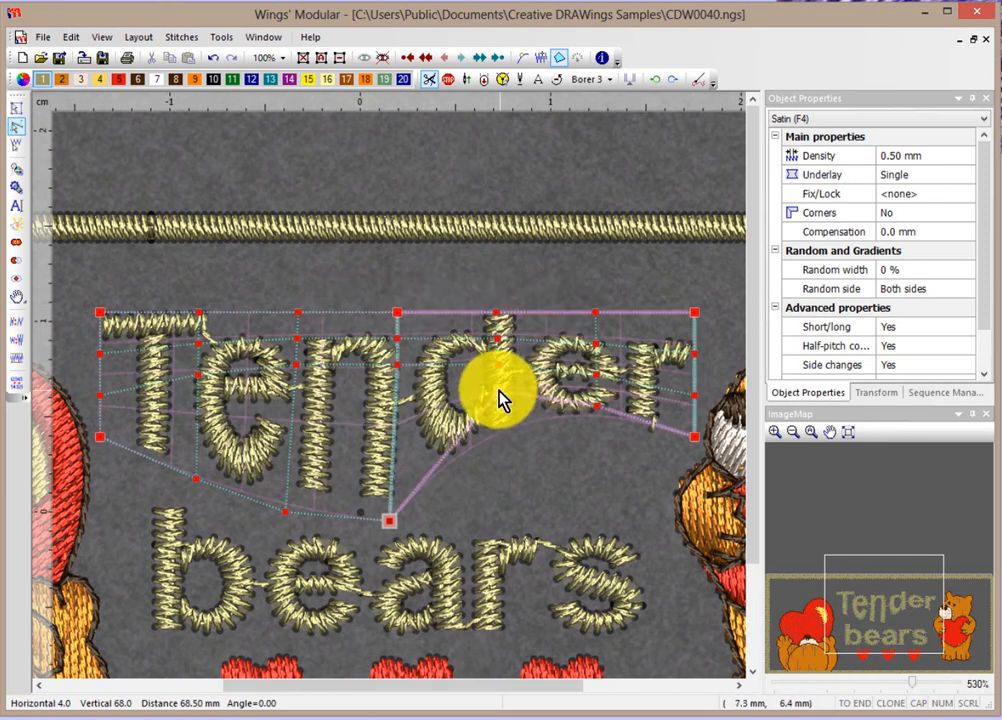
pyautogui.moveTo(499, 397); pyautogui.dragTo(497, 498)
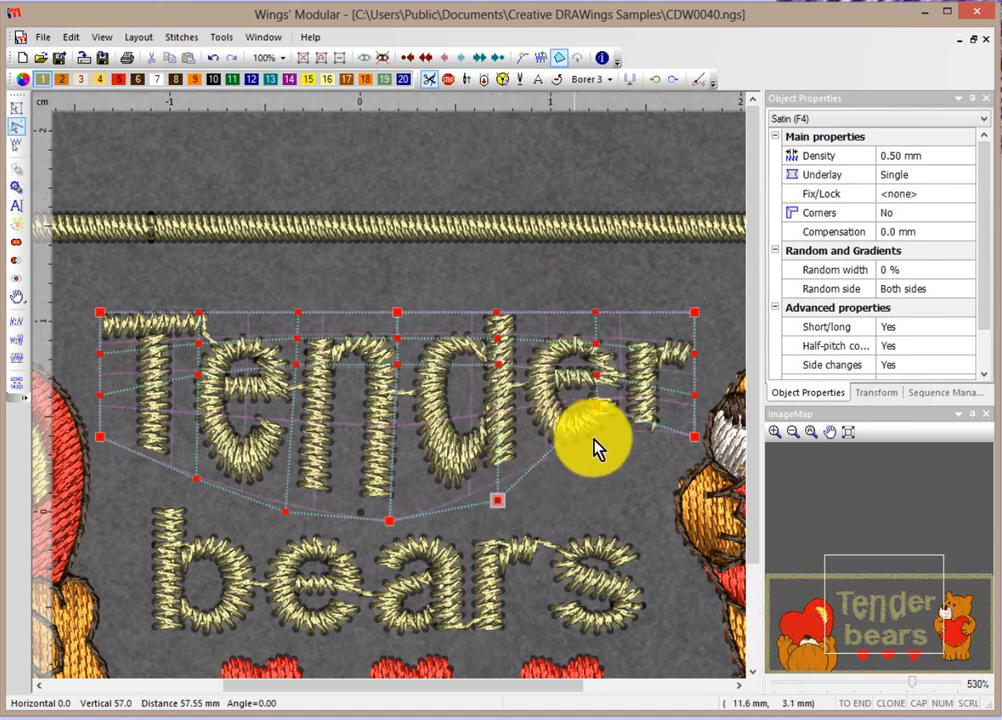
pyautogui.moveTo(599, 413); pyautogui.dragTo(597, 495)
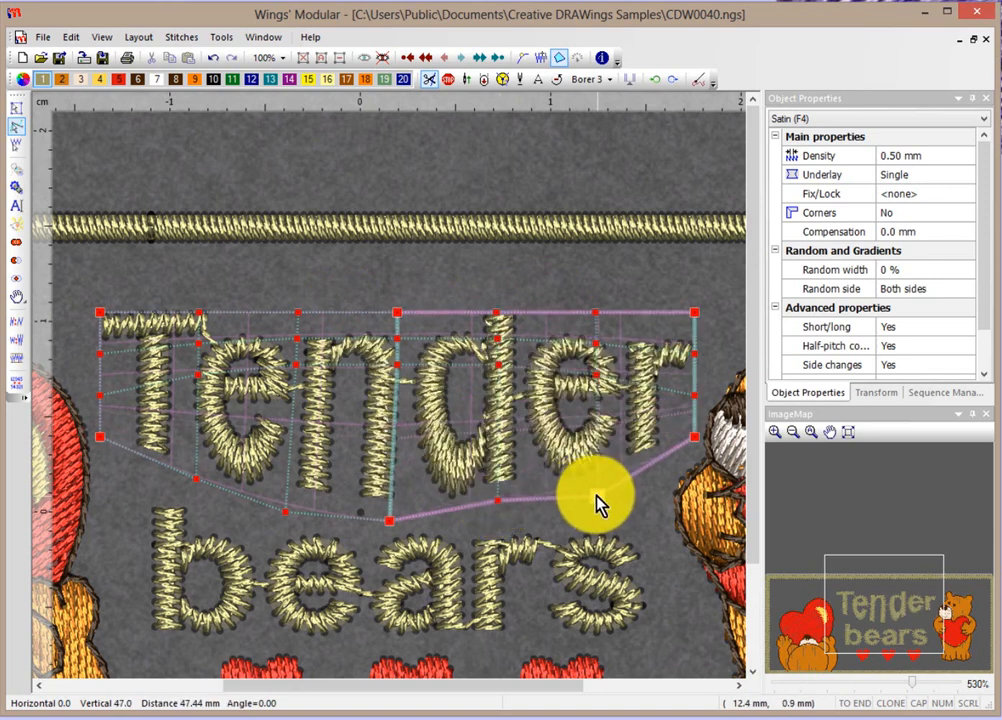
pyautogui.moveTo(195, 479); pyautogui.dragTo(196, 498)
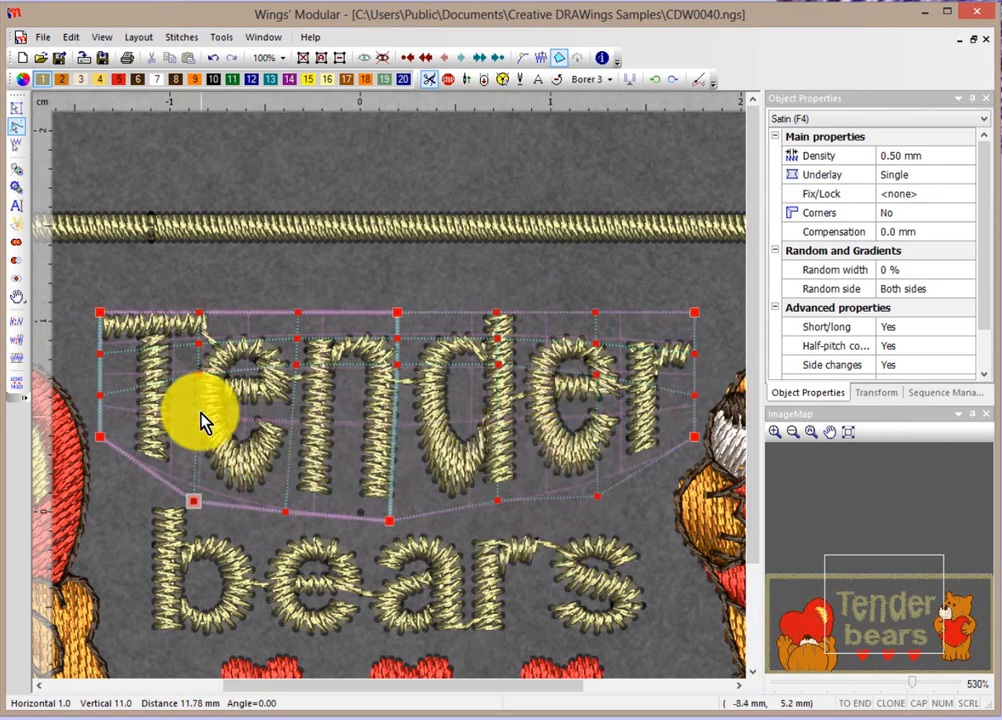
# Step: Lower the interior envelope nodes of "Tender": the whole lower inner row and the outermost two of the upper inner row
pyautogui.moveTo(198, 396); pyautogui.dragTo(197, 412)
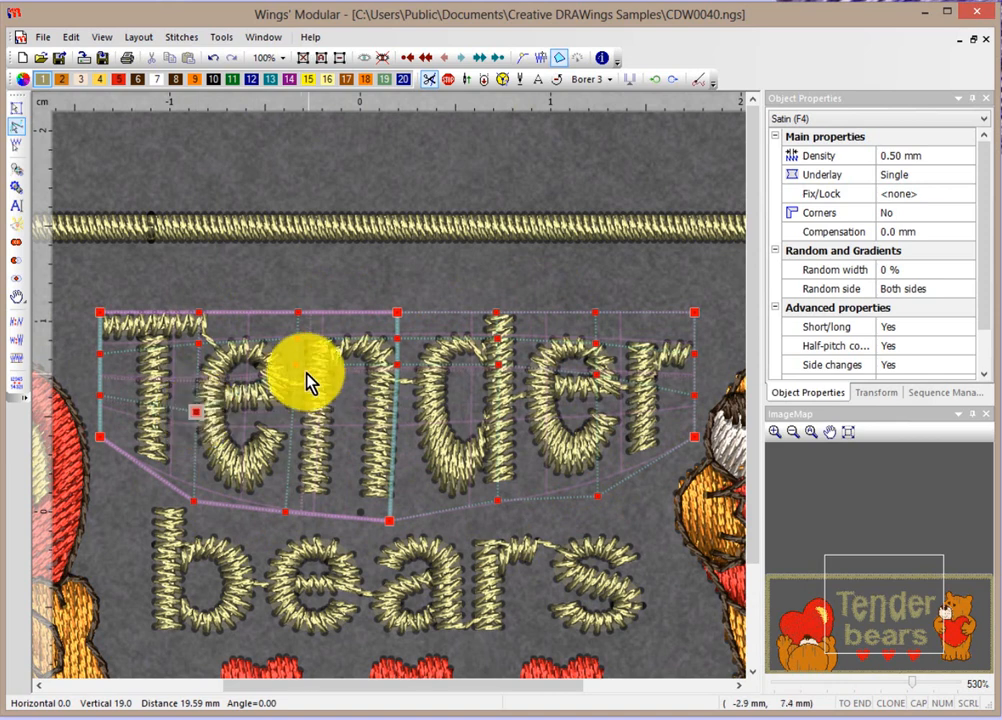
pyautogui.moveTo(297, 364); pyautogui.dragTo(295, 411)
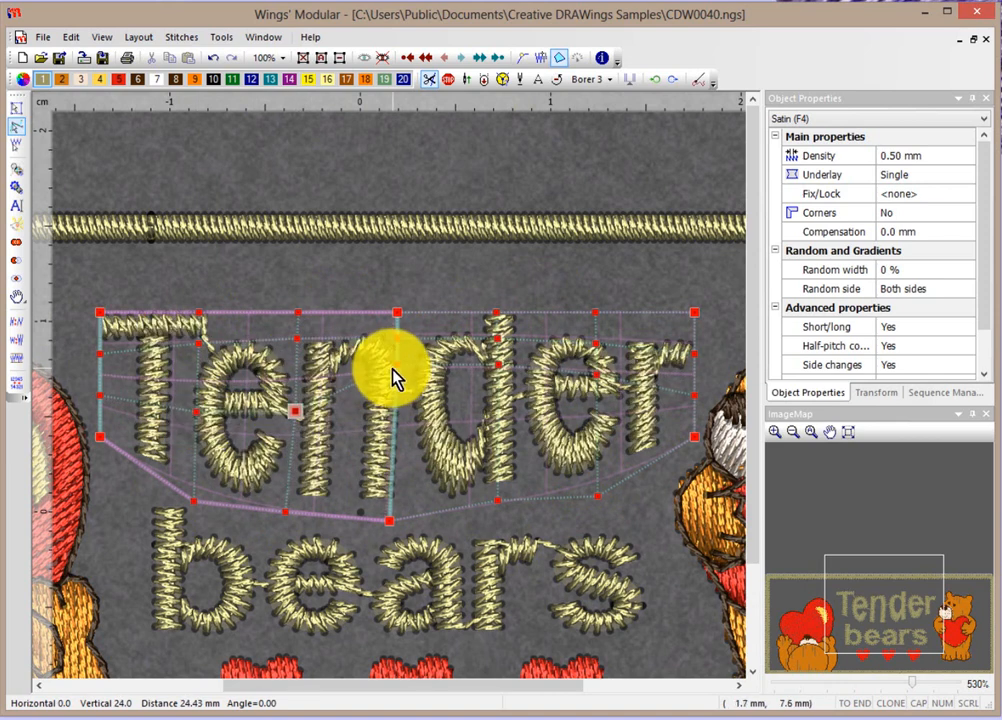
pyautogui.moveTo(396, 364); pyautogui.dragTo(393, 419)
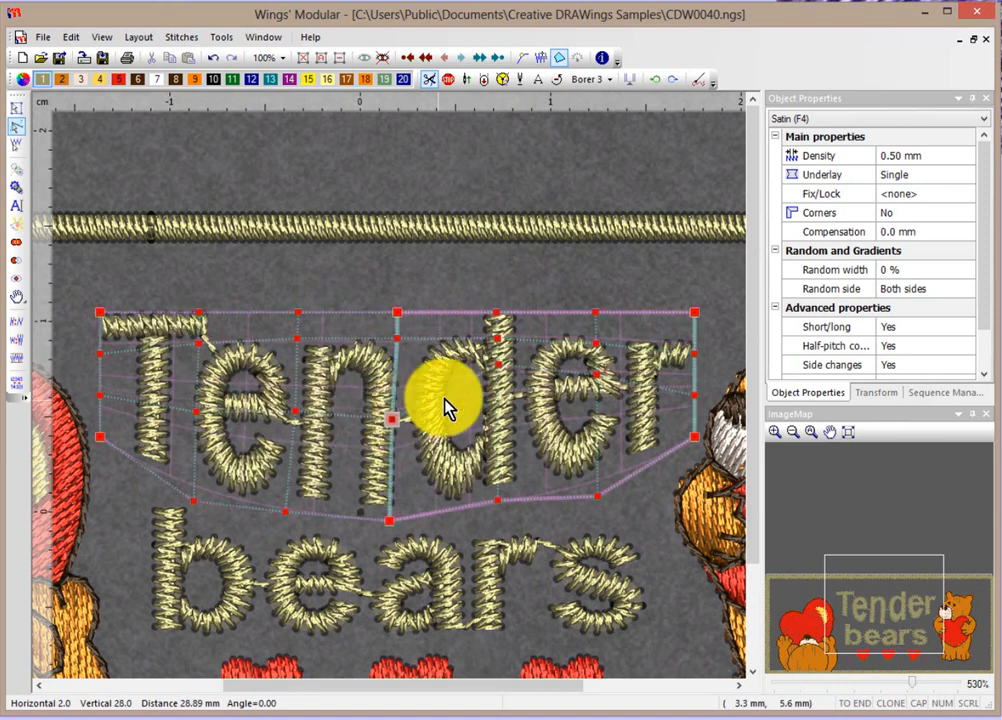
pyautogui.moveTo(497, 367); pyautogui.dragTo(497, 414)
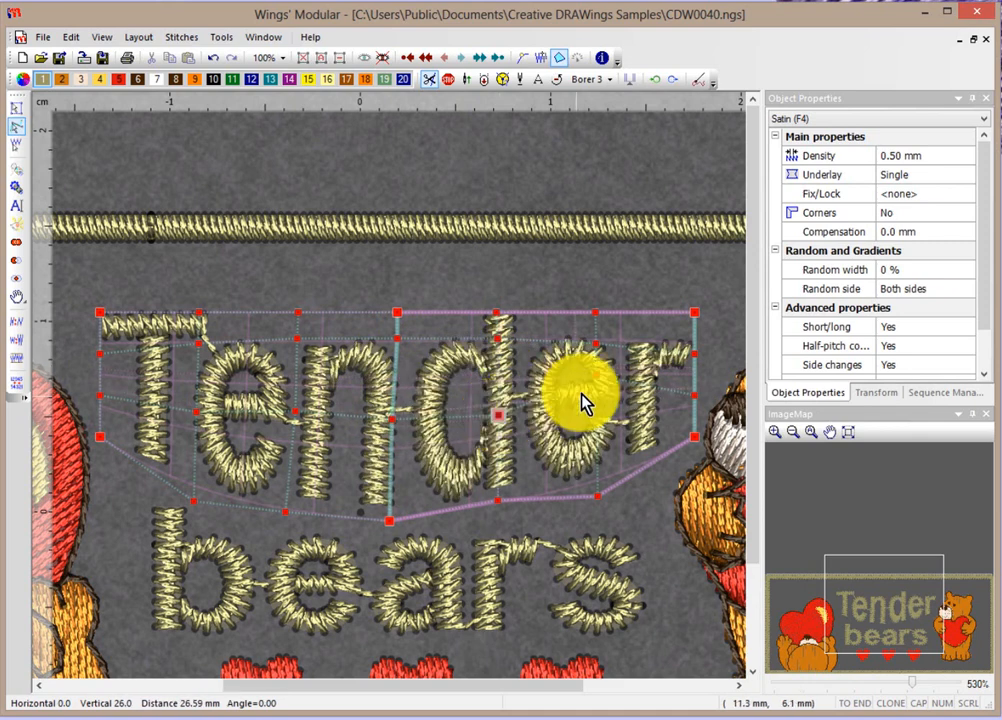
pyautogui.moveTo(597, 376); pyautogui.dragTo(595, 416)
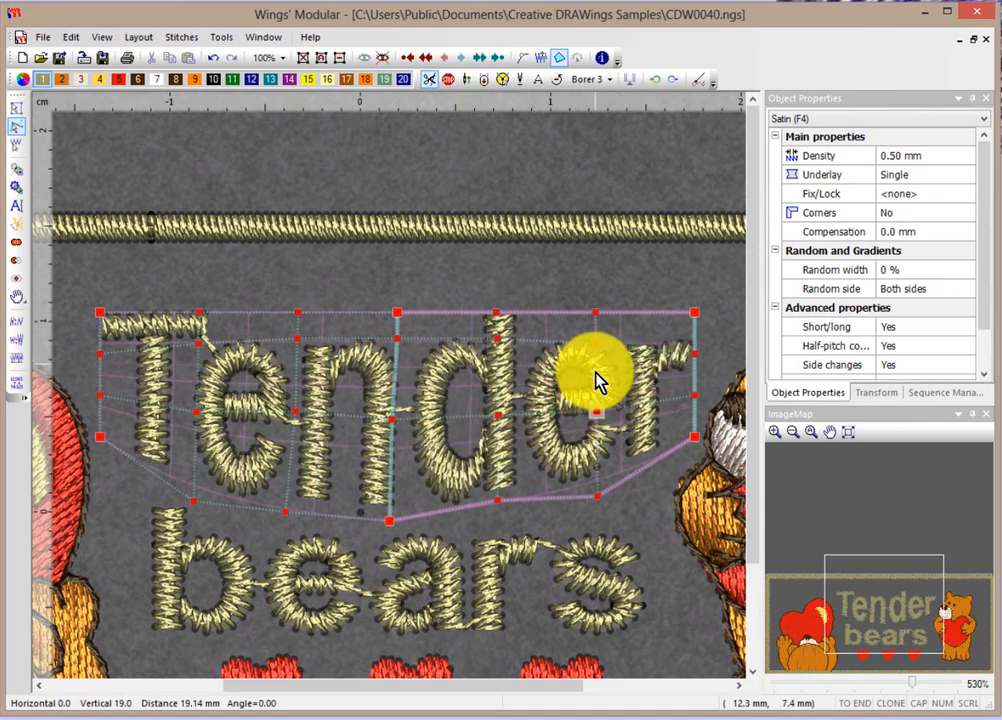
pyautogui.moveTo(596, 358); pyautogui.dragTo(596, 367)
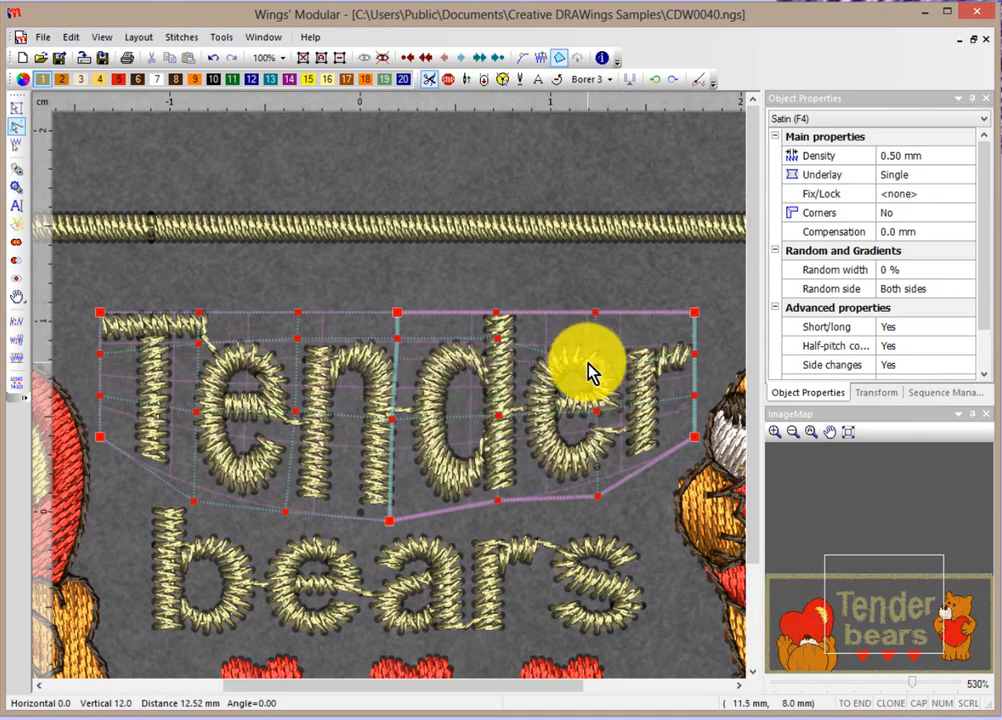
pyautogui.moveTo(199, 350); pyautogui.dragTo(194, 372)
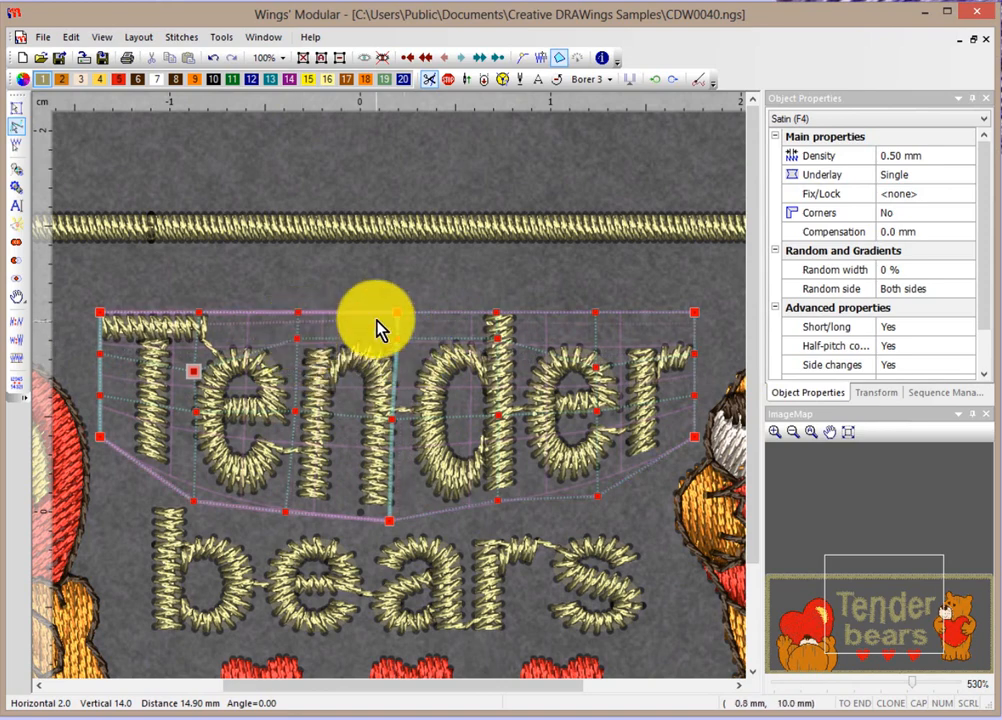
# Step: Raise the middle nodes of the "Tender" envelope's upper edge into an arch, leave node editing and deselect the word
pyautogui.moveTo(397, 314); pyautogui.dragTo(397, 269)
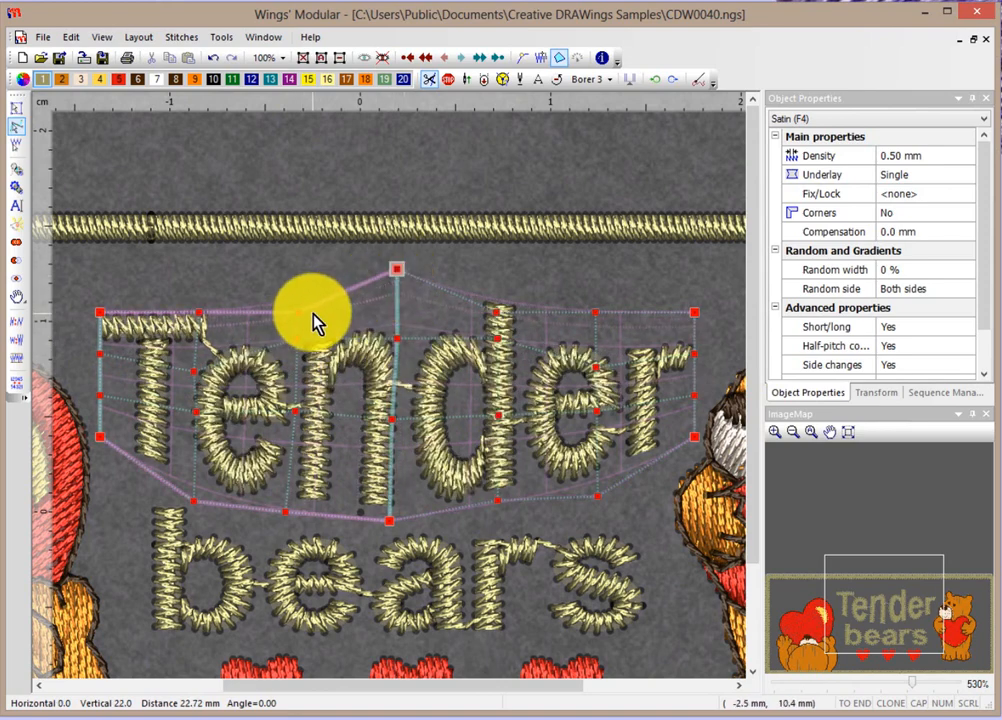
pyautogui.moveTo(298, 288); pyautogui.dragTo(297, 277)
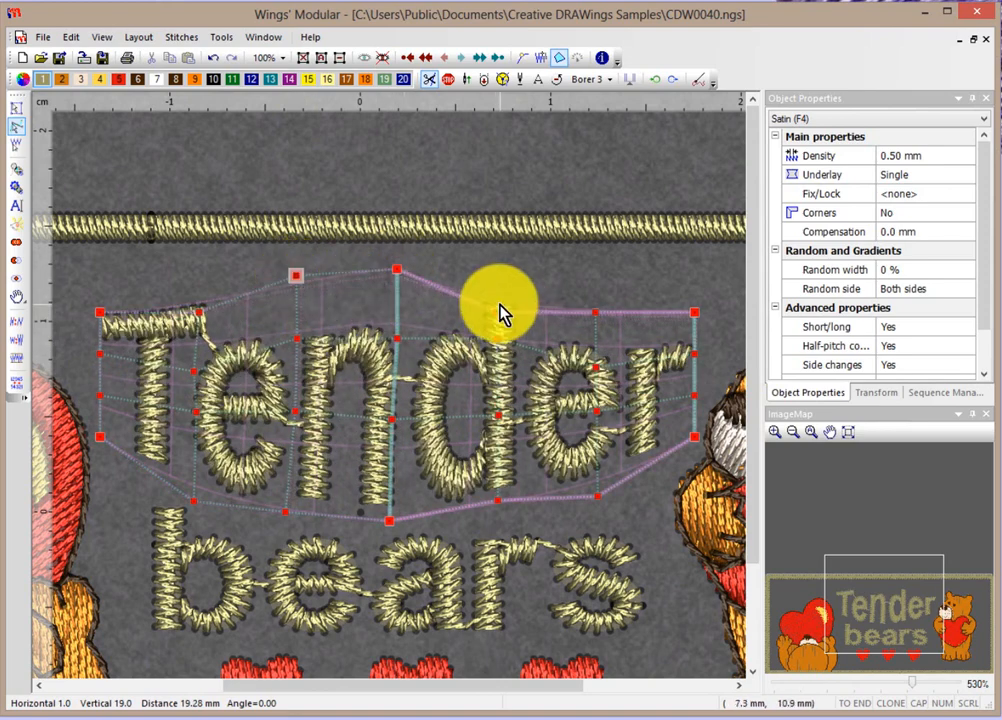
pyautogui.moveTo(503, 280); pyautogui.dragTo(505, 267)
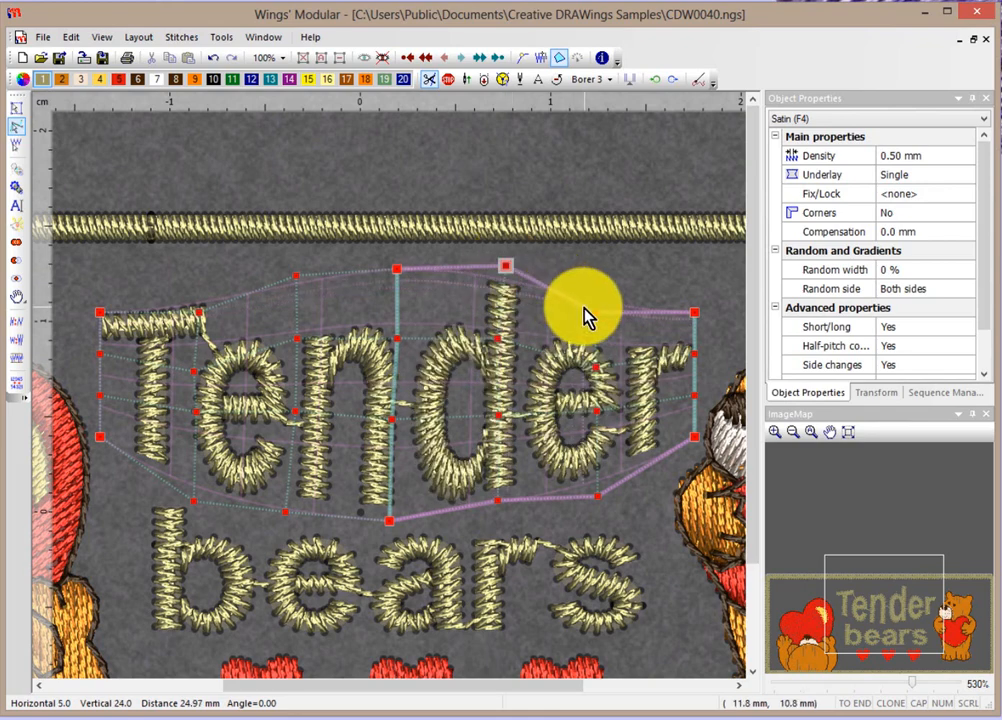
pyautogui.moveTo(600, 289); pyautogui.dragTo(603, 280)
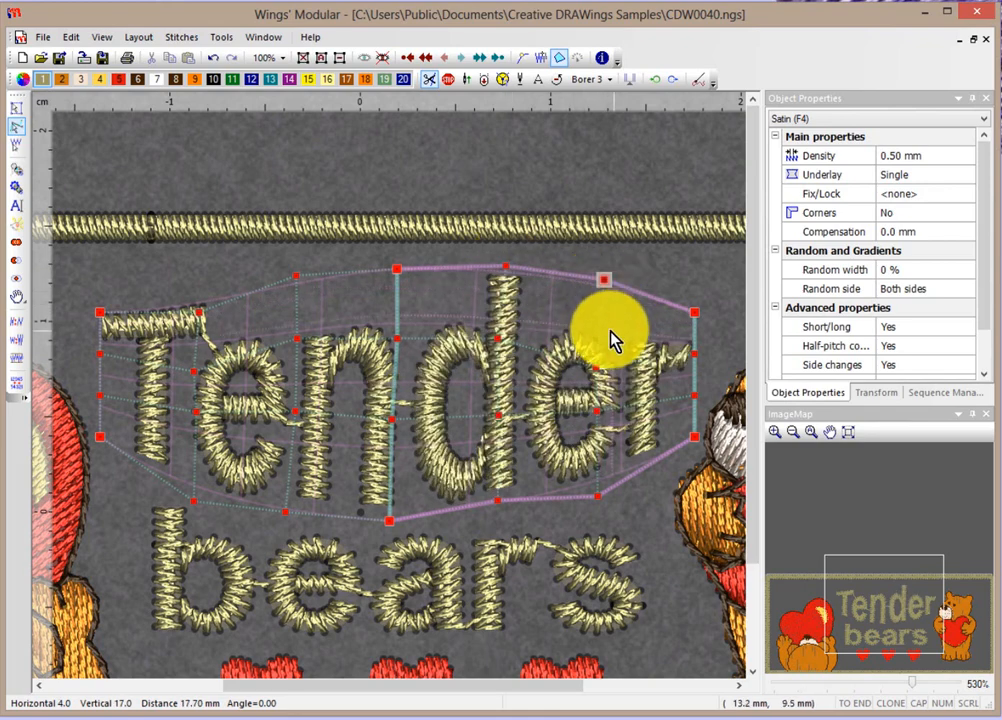
pyautogui.click(17, 106)
pyautogui.click(403, 179)
pyautogui.scroll(-3, 511, 207)
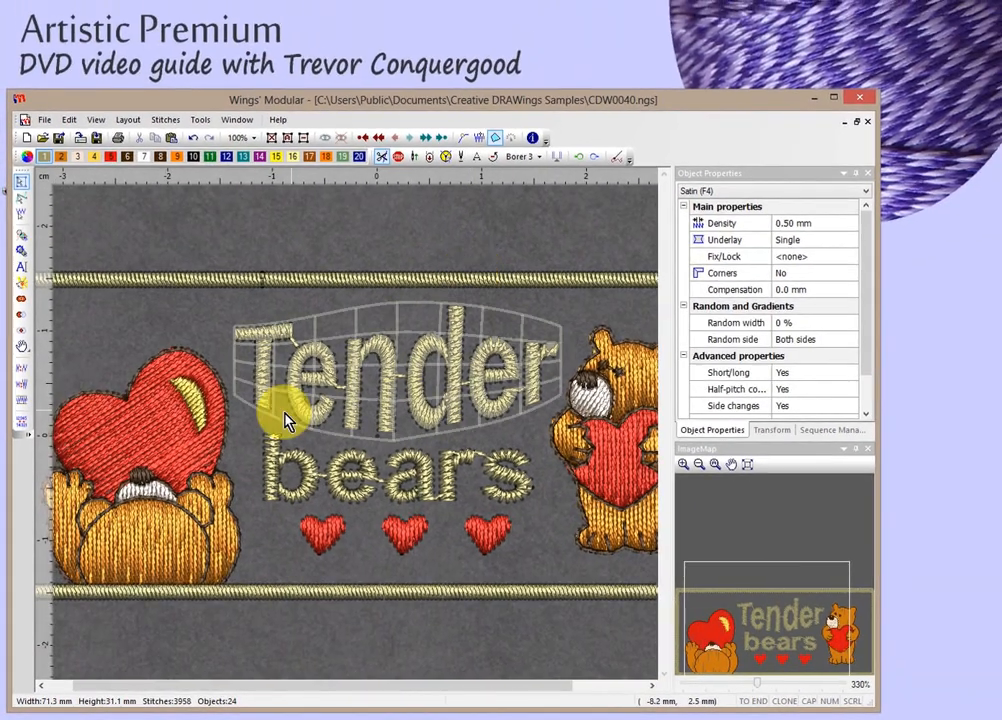
pyautogui.scroll(-2, 452, 630)
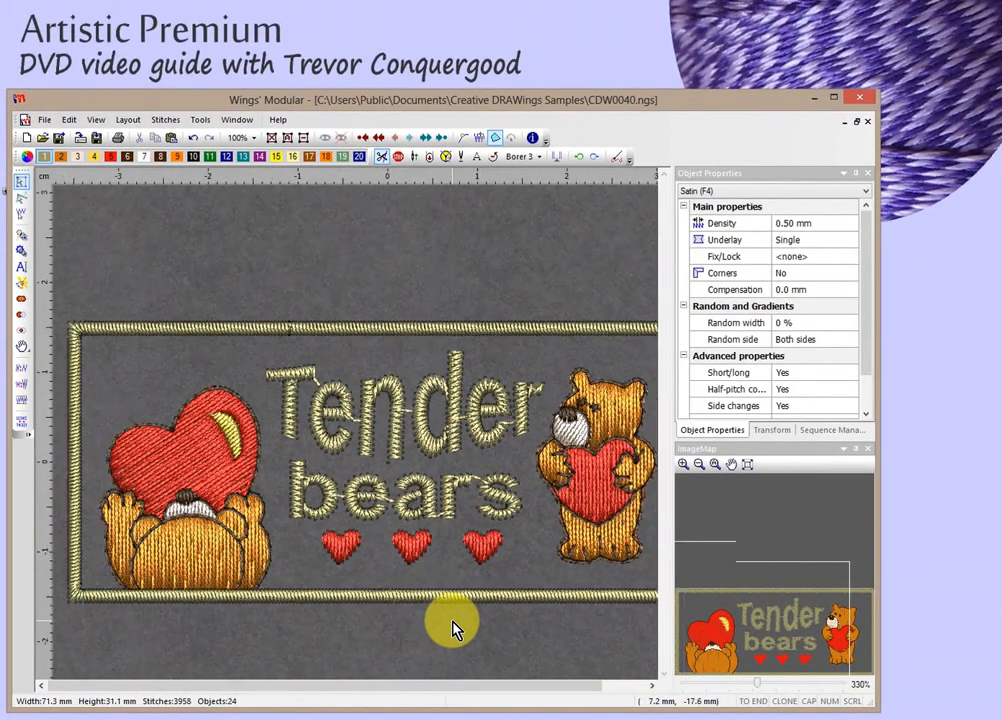
pyautogui.scroll(-1, 452, 630)
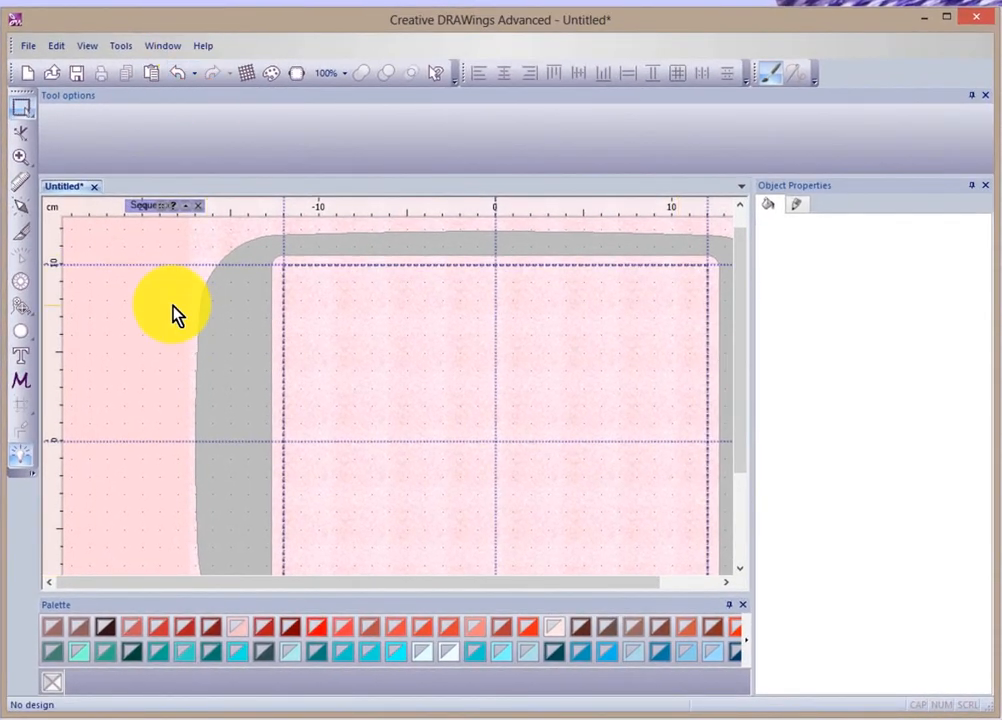
# Step: Draw a near-circular ellipse about 106.5 by 109.3 mm inside the hoop
pyautogui.click(24, 336)
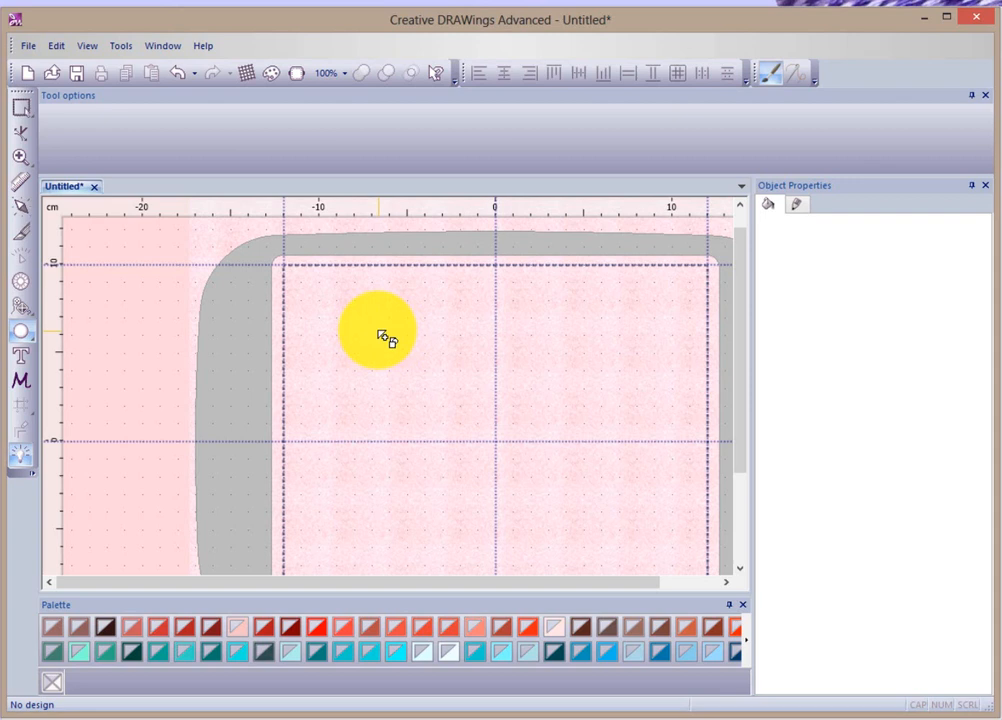
pyautogui.moveTo(375, 333); pyautogui.dragTo(559, 521)
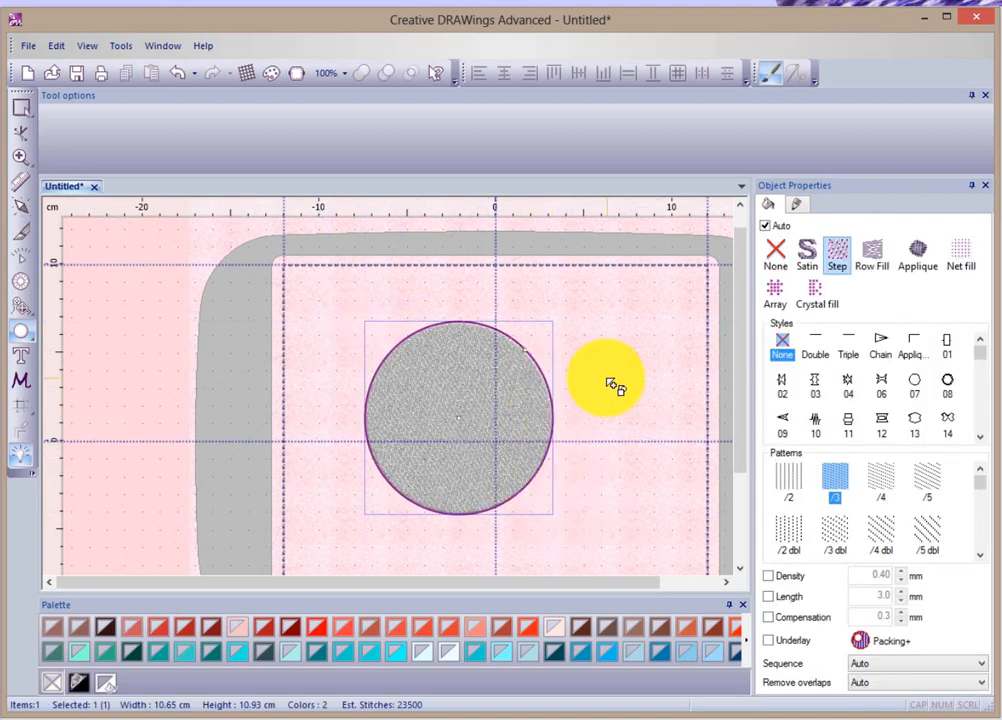
pyautogui.scroll(-2, 612, 385)
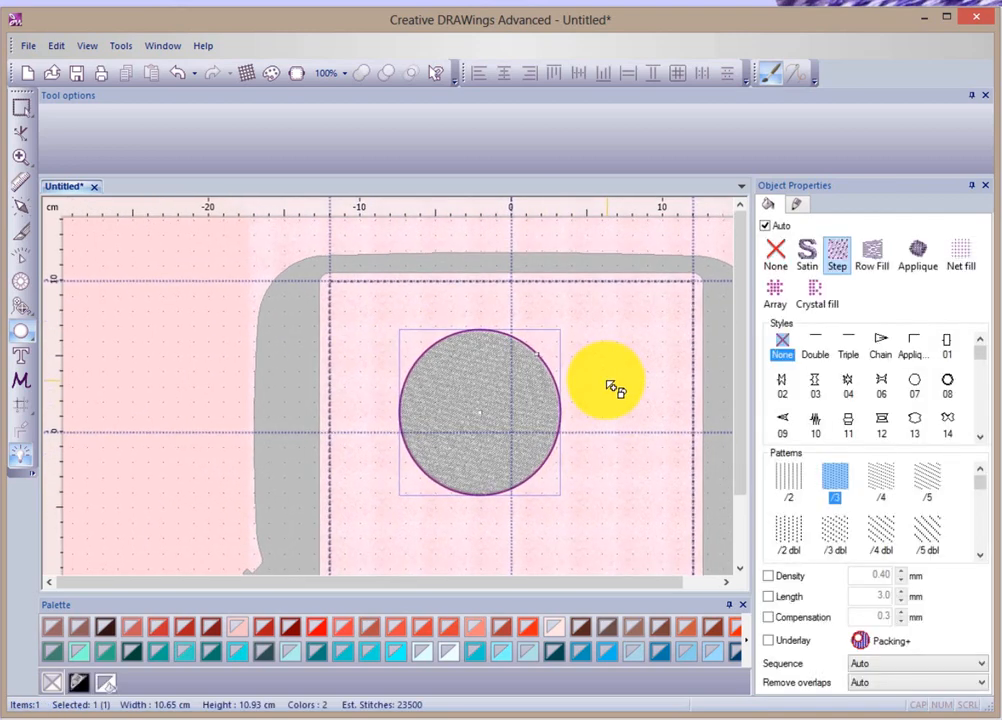
pyautogui.scroll(-1, 612, 385)
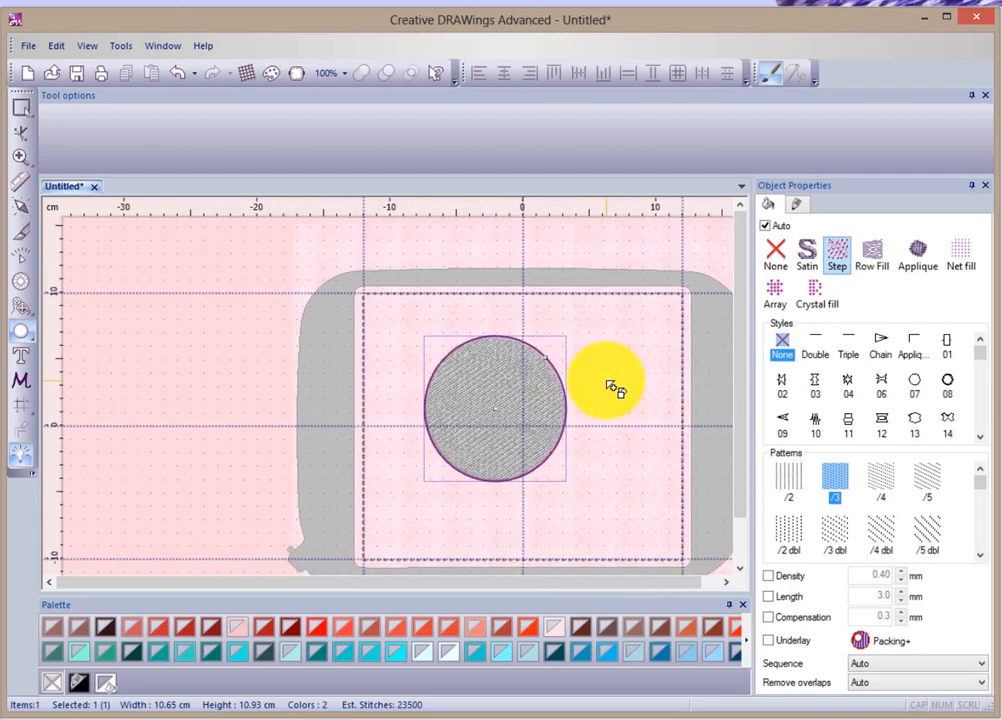
# Step: Draw a rectangle about 167 by 32 mm below the circle and return to selection mode
pyautogui.click(24, 340)
pyautogui.click(103, 340)
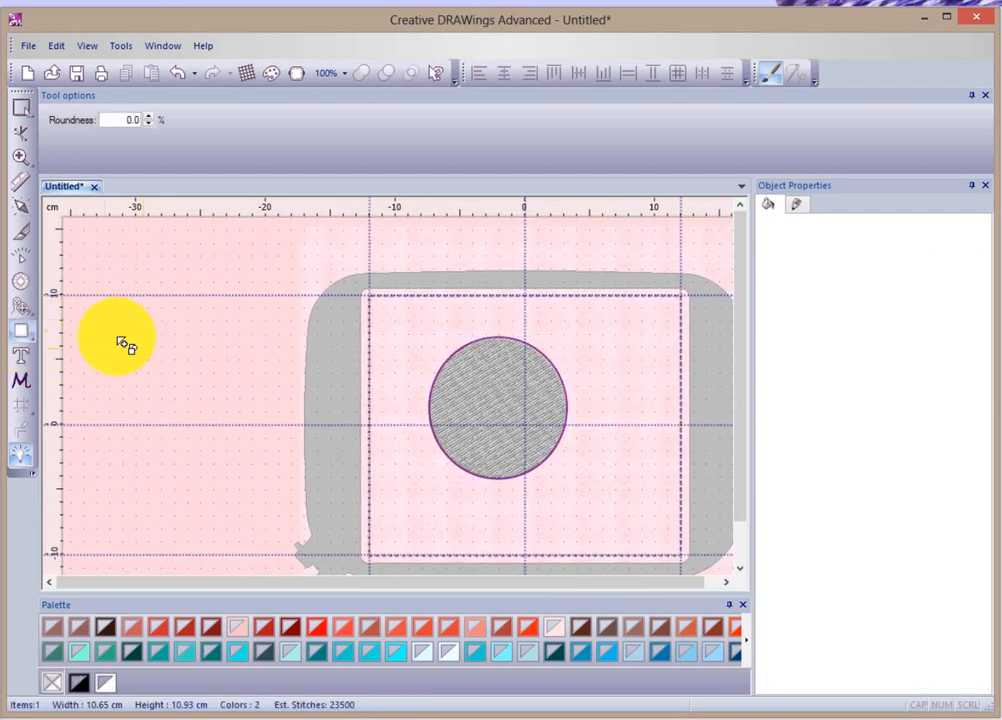
pyautogui.moveTo(406, 491); pyautogui.dragTo(628, 535)
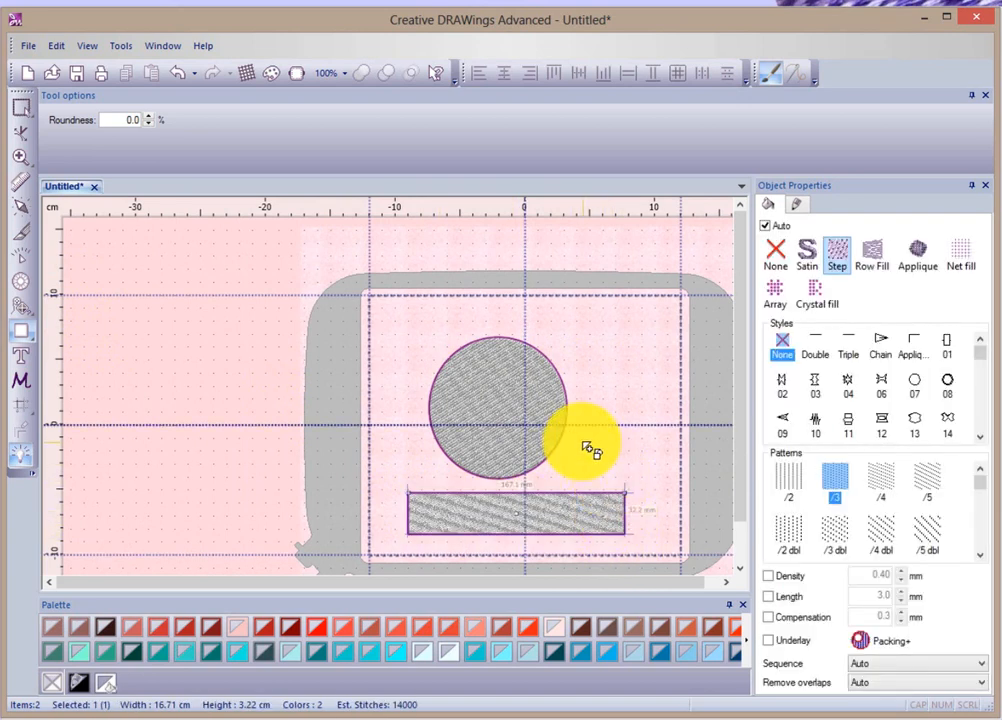
pyautogui.press('Escape')
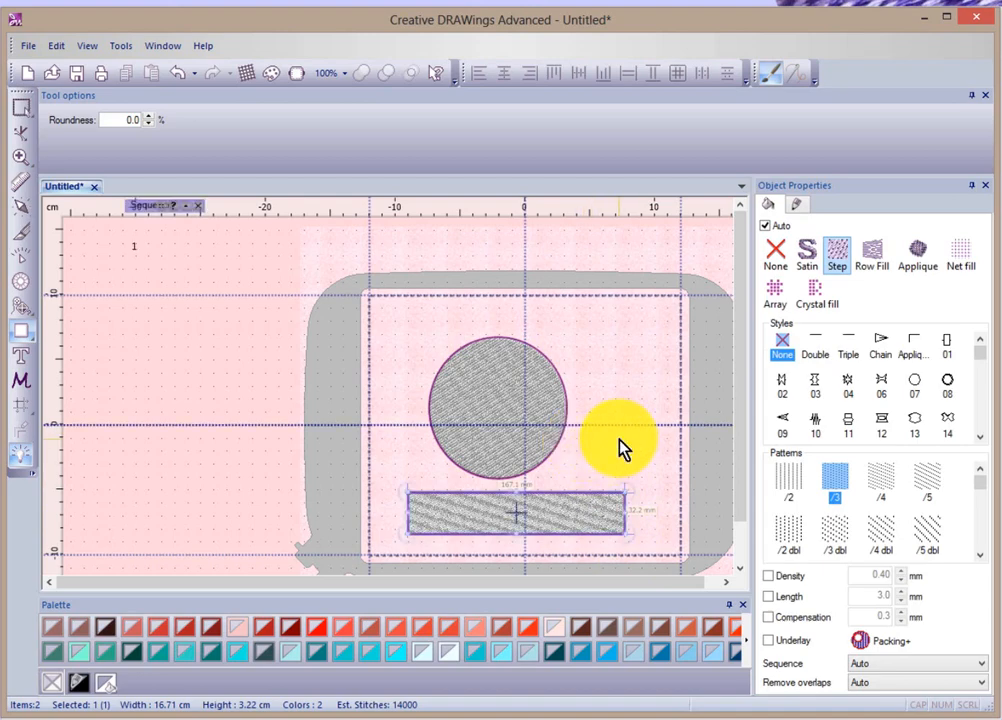
# Step: Apply style 07 to the circle's Step fill
pyautogui.scroll(-2, 615, 376)
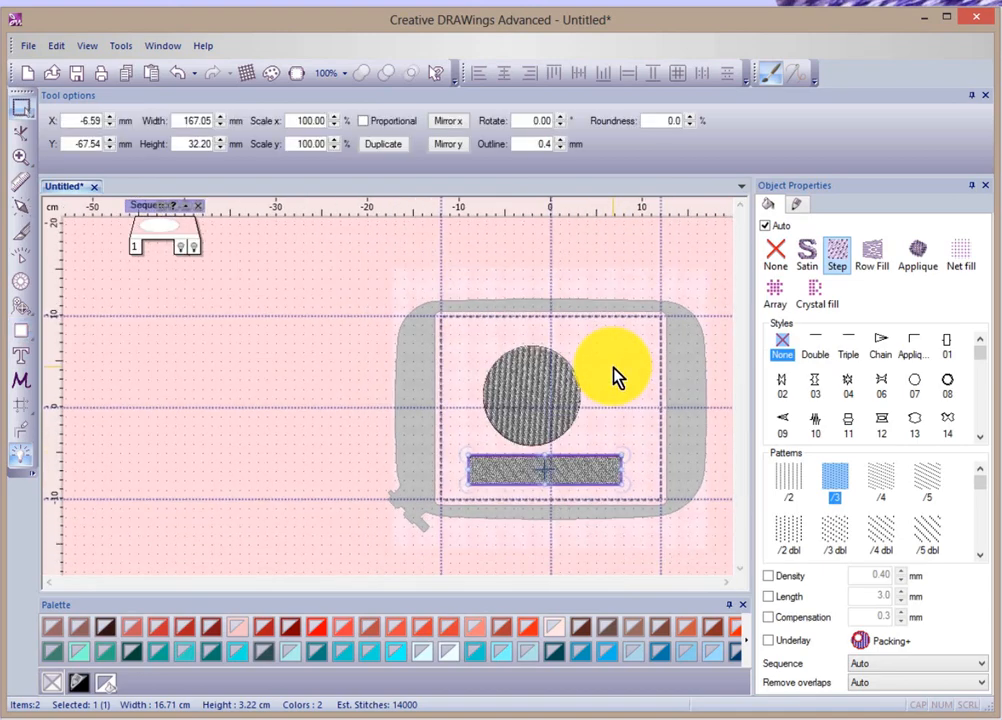
pyautogui.scroll(3, 586, 463)
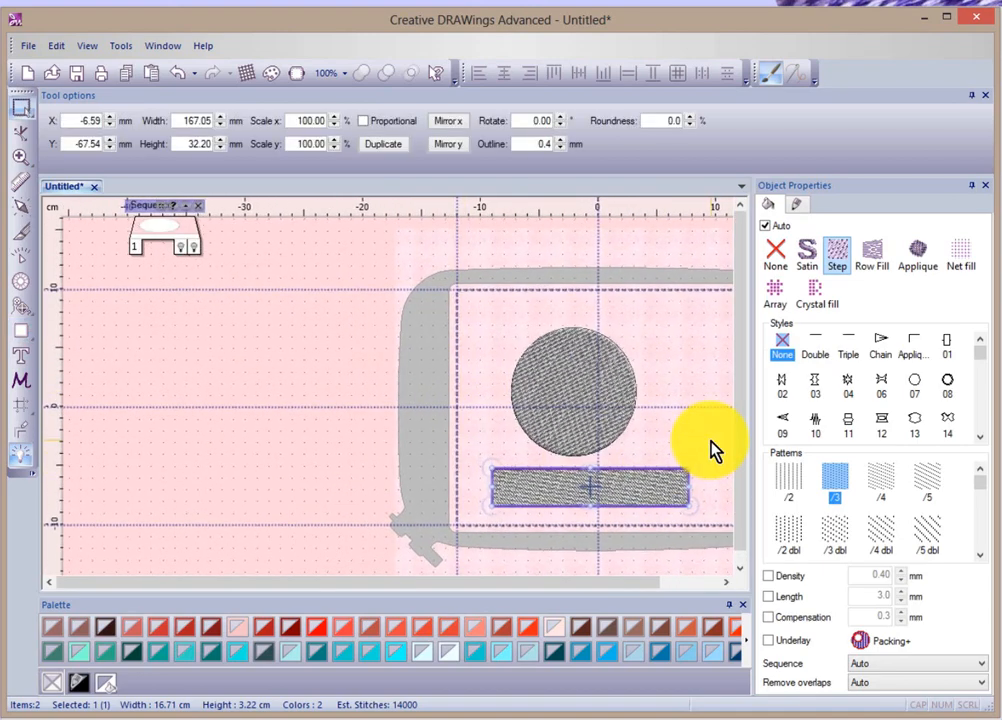
pyautogui.scroll(1, 711, 451)
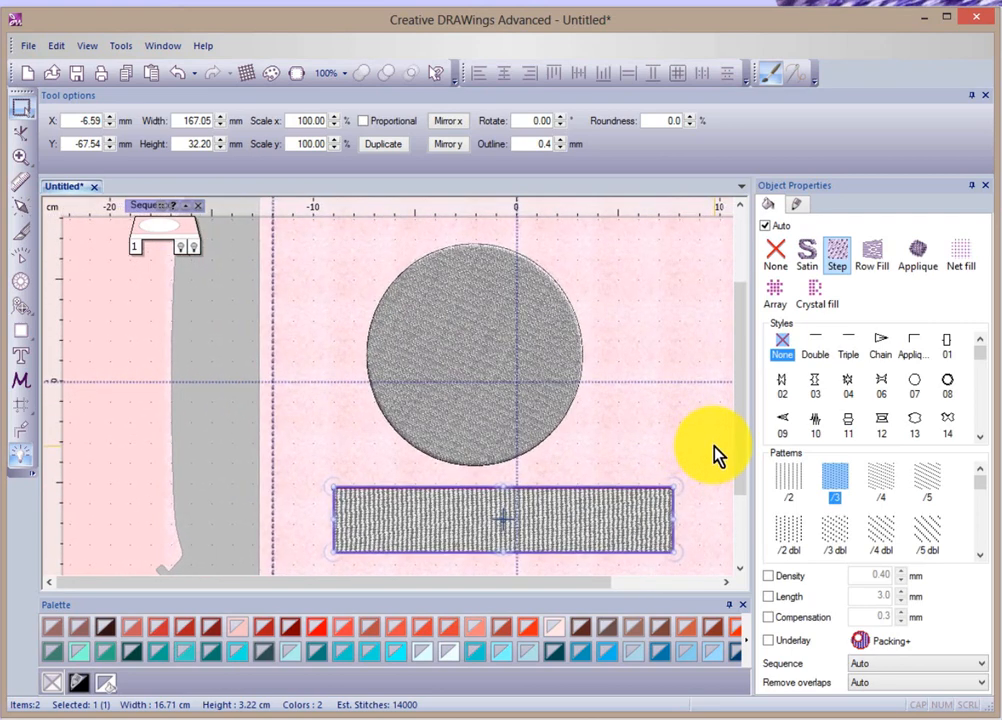
pyautogui.click(469, 316)
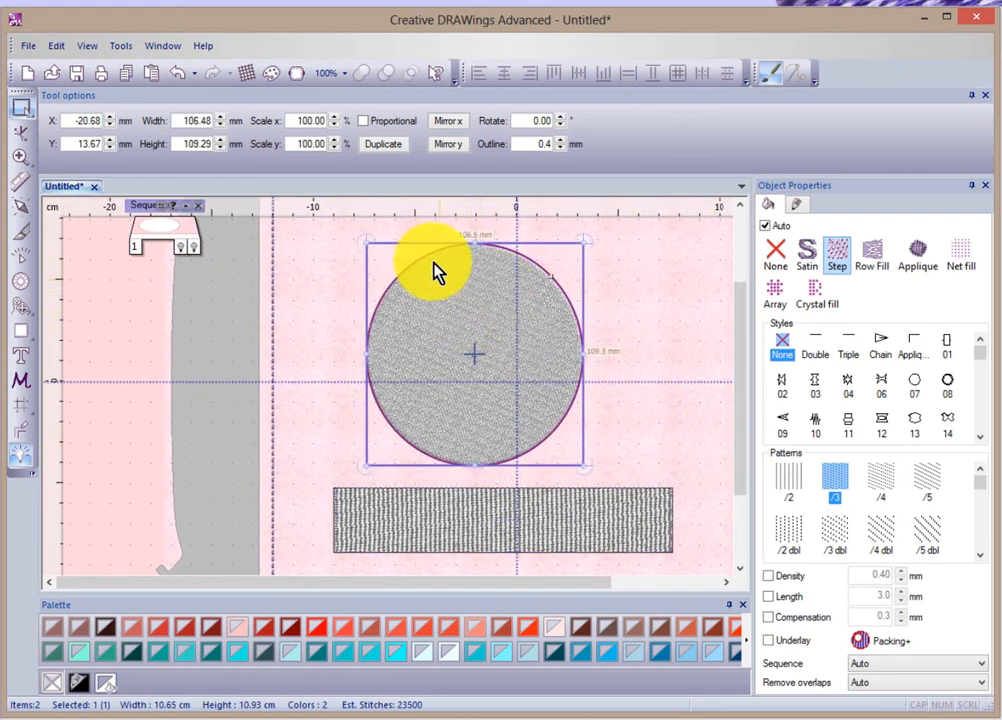
pyautogui.click(917, 386)
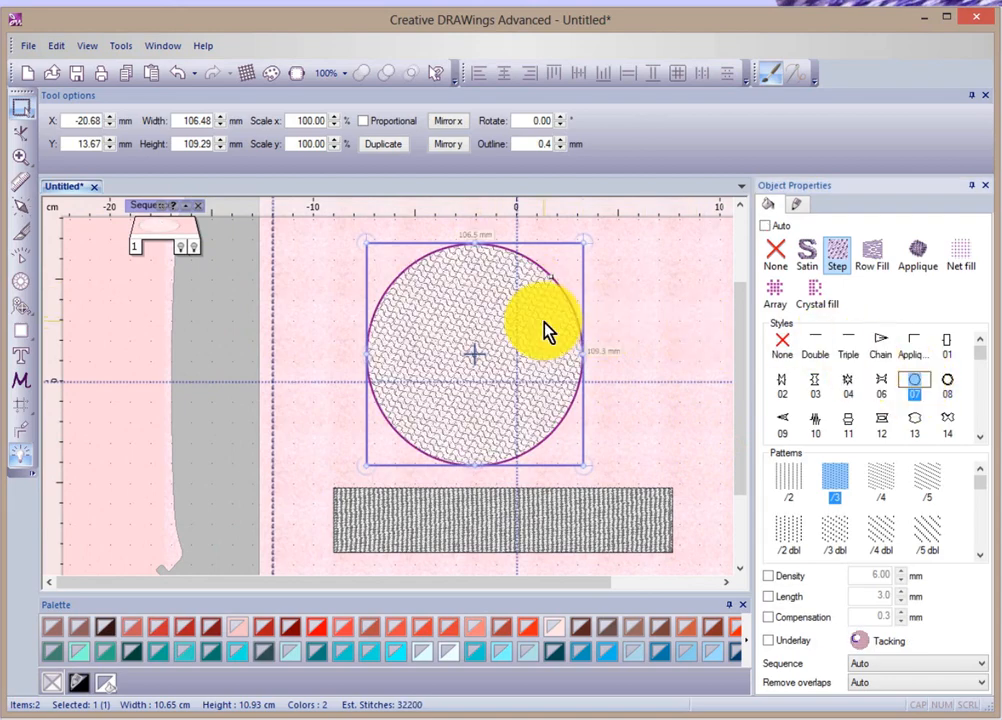
# Step: Override the automatic density of the circle's Step fill and set it to 1.50 mm
pyautogui.scroll(3, 546, 331)
pyautogui.scroll(3, 546, 331)
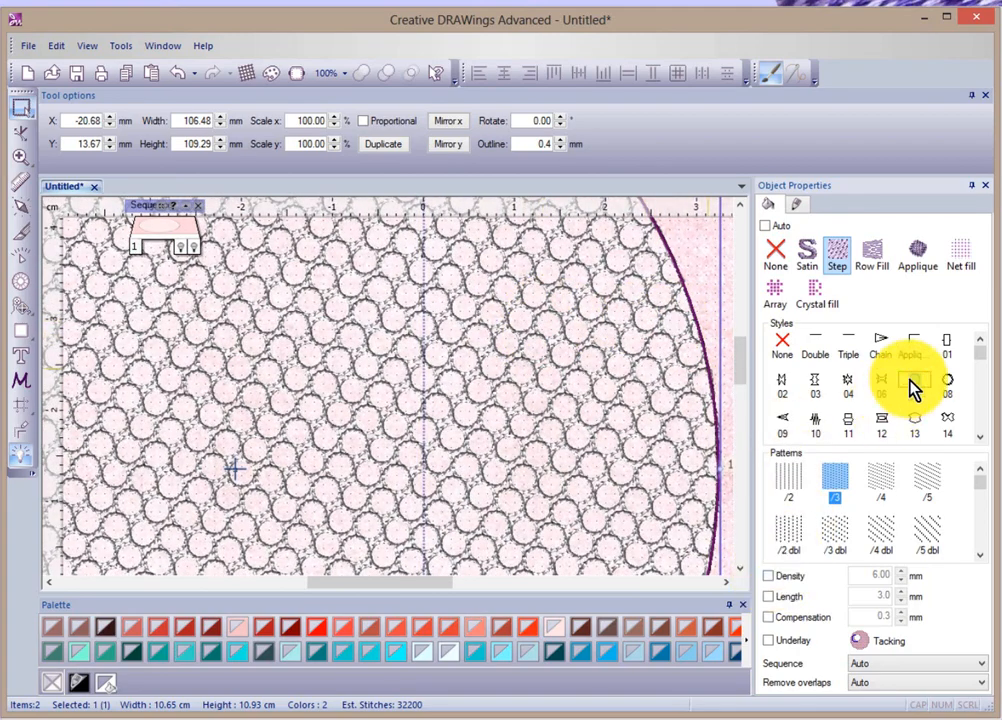
pyautogui.click(769, 576)
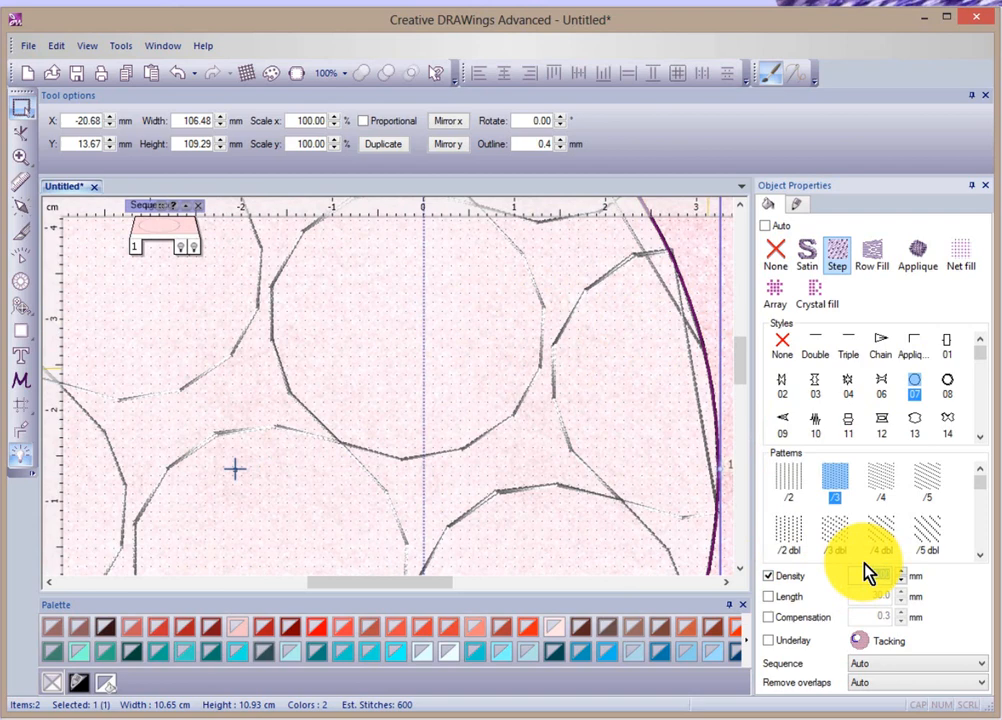
pyautogui.write('10')
pyautogui.press('Return')
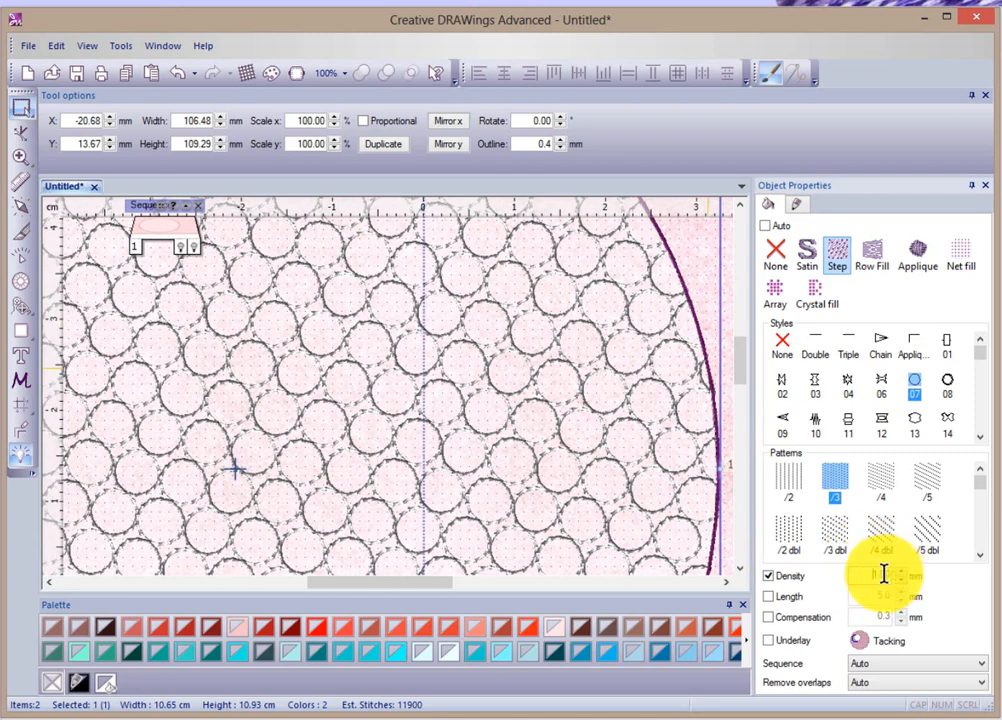
pyautogui.write('1.5')
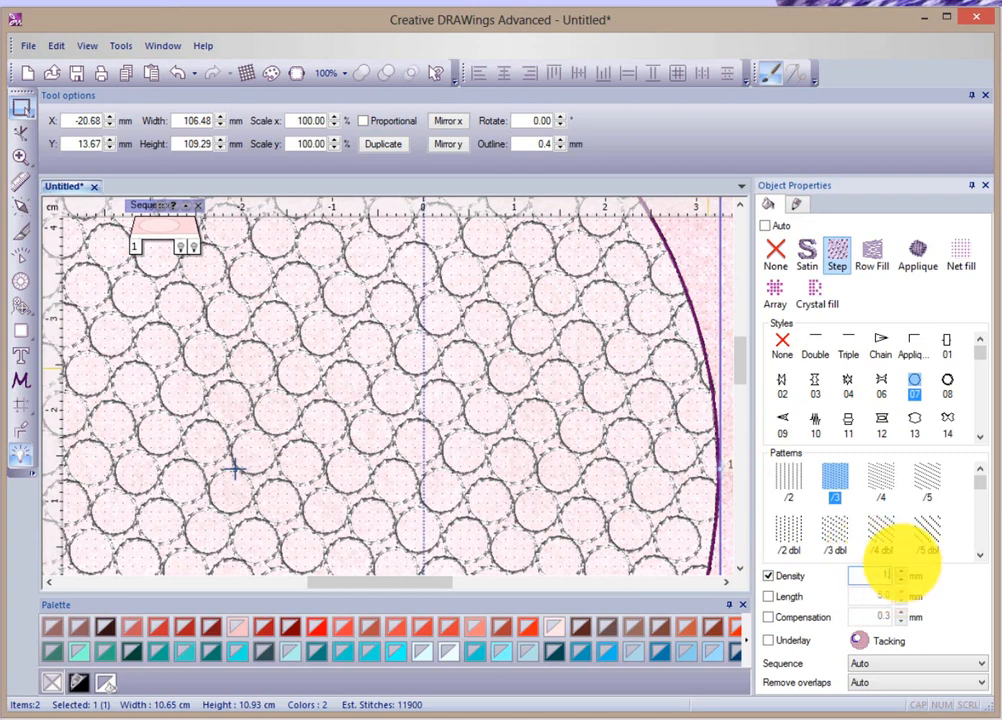
pyautogui.press('Return')
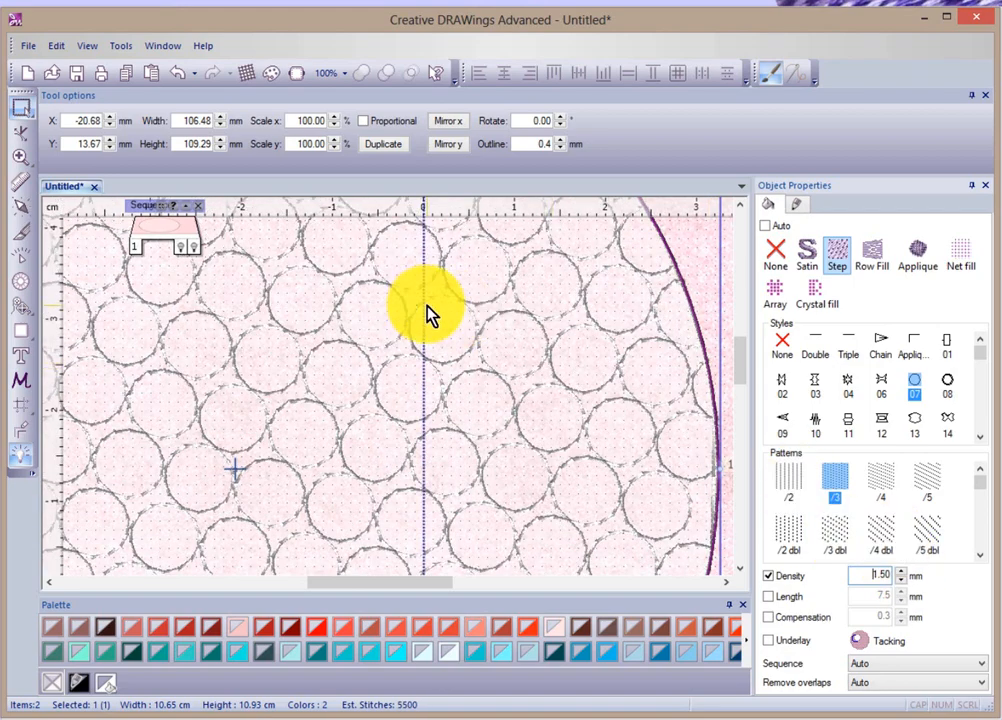
pyautogui.scroll(-2, 430, 313)
pyautogui.scroll(-2, 430, 313)
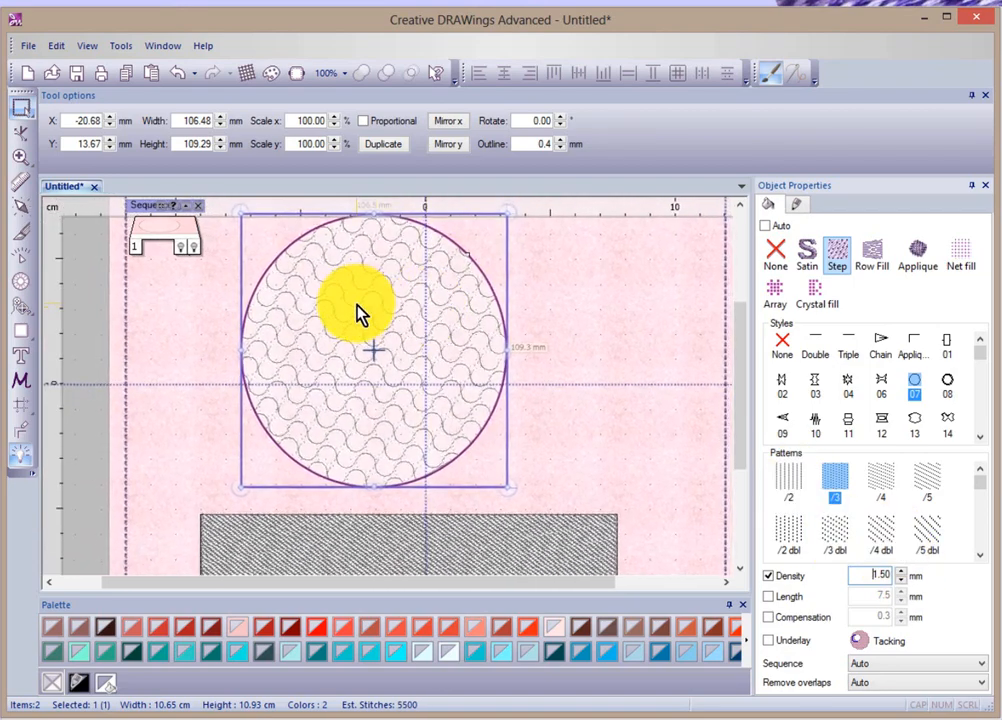
pyautogui.scroll(3, 362, 310)
pyautogui.scroll(2, 358, 313)
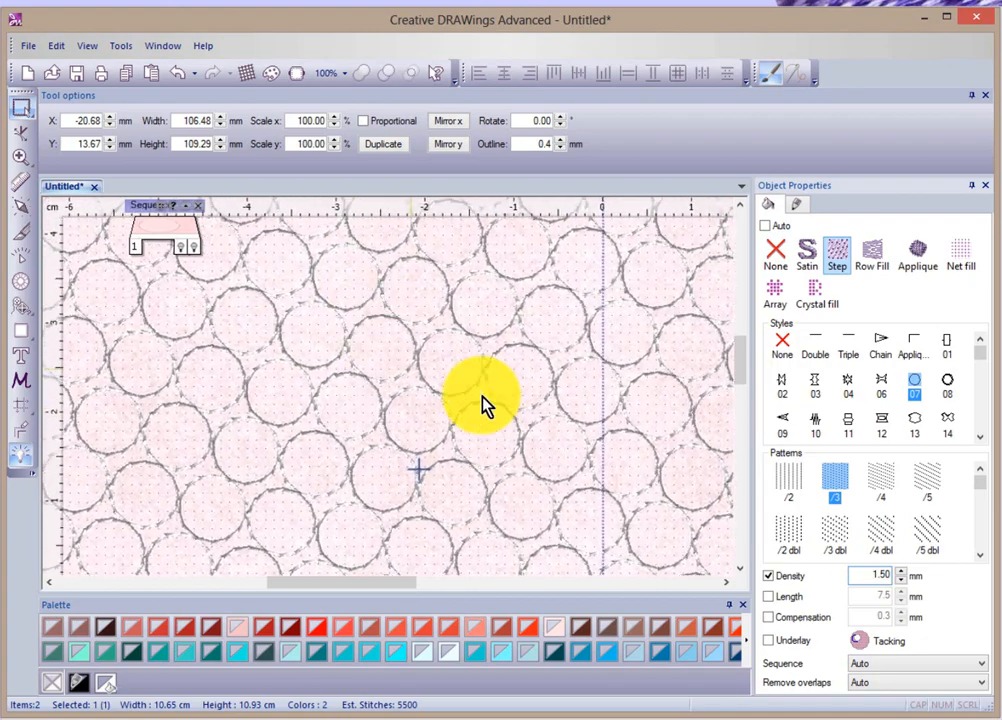
pyautogui.scroll(-4, 435, 415)
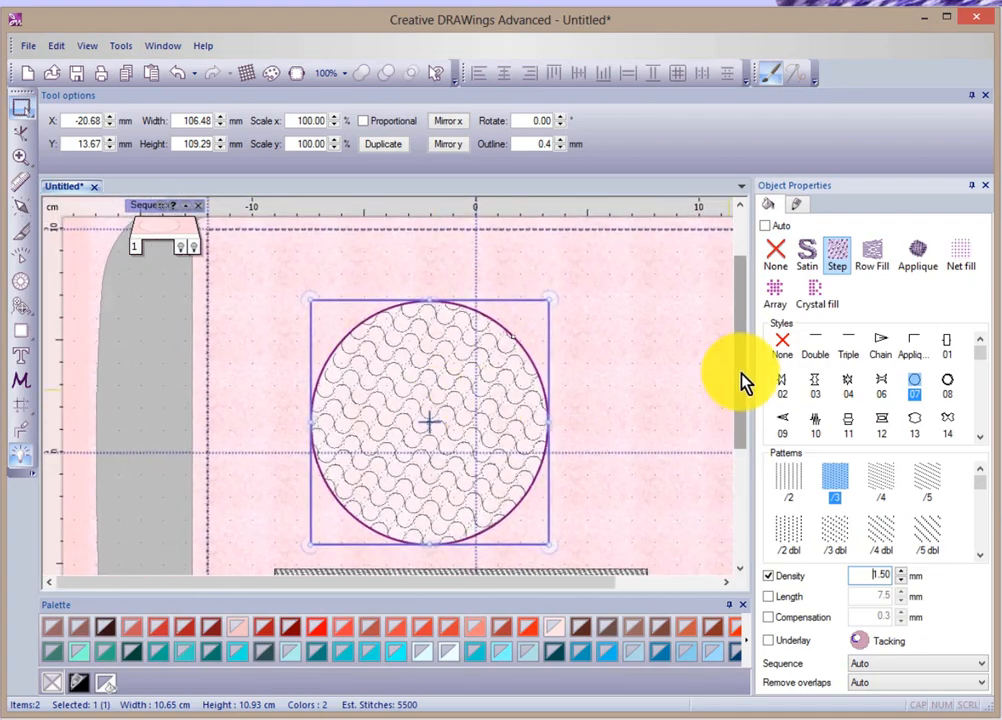
# Step: Select the rectangle below the circle and apply style 50, the diamond motif, to its Step fill
pyautogui.moveTo(745, 385); pyautogui.dragTo(745, 470)
pyautogui.click(498, 420)
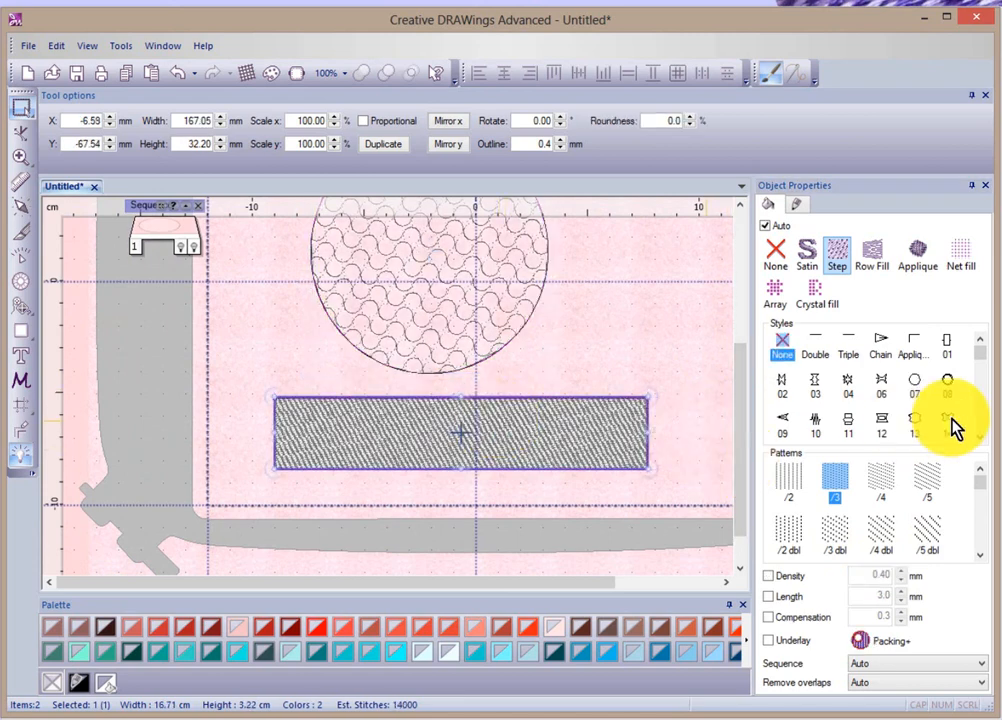
pyautogui.scroll(-3, 977, 425)
pyautogui.scroll(-2, 980, 425)
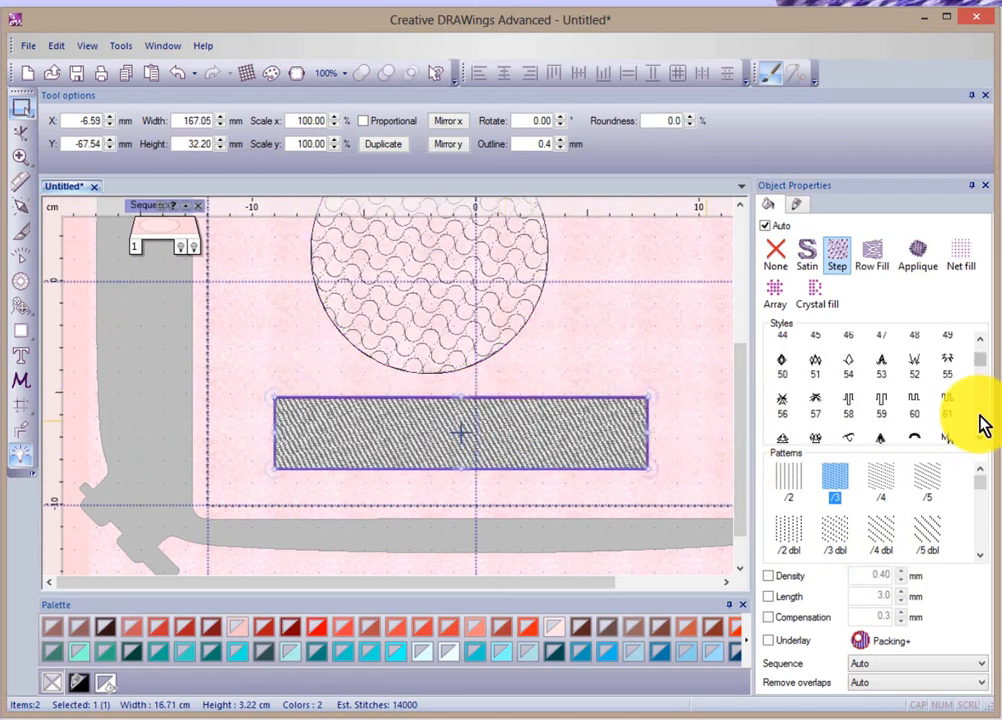
pyautogui.click(784, 366)
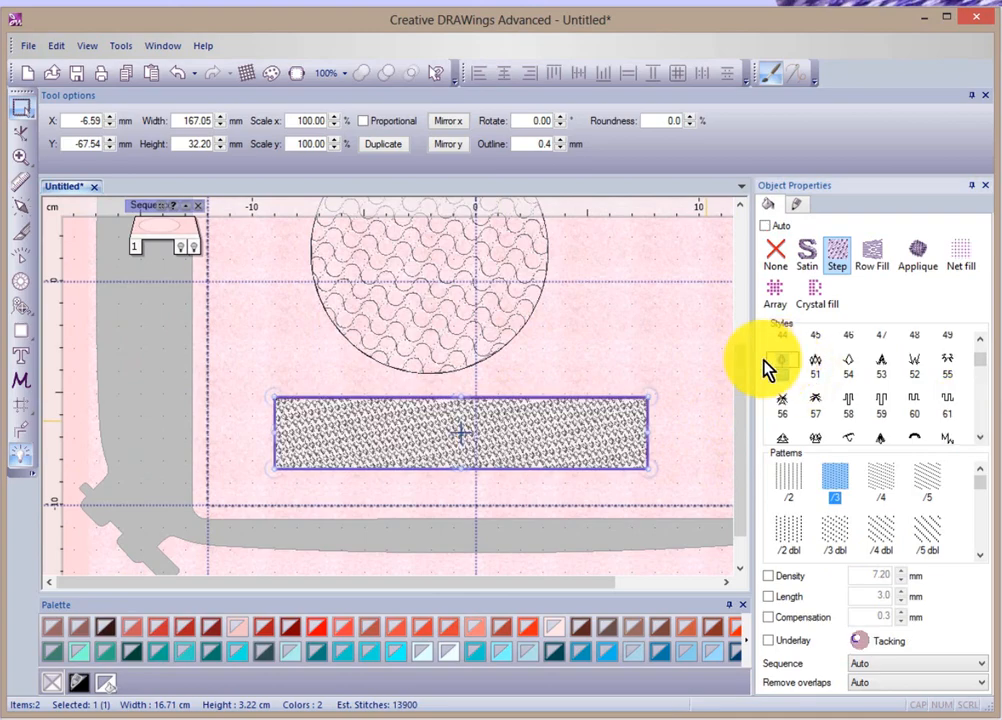
pyautogui.scroll(5, 393, 433)
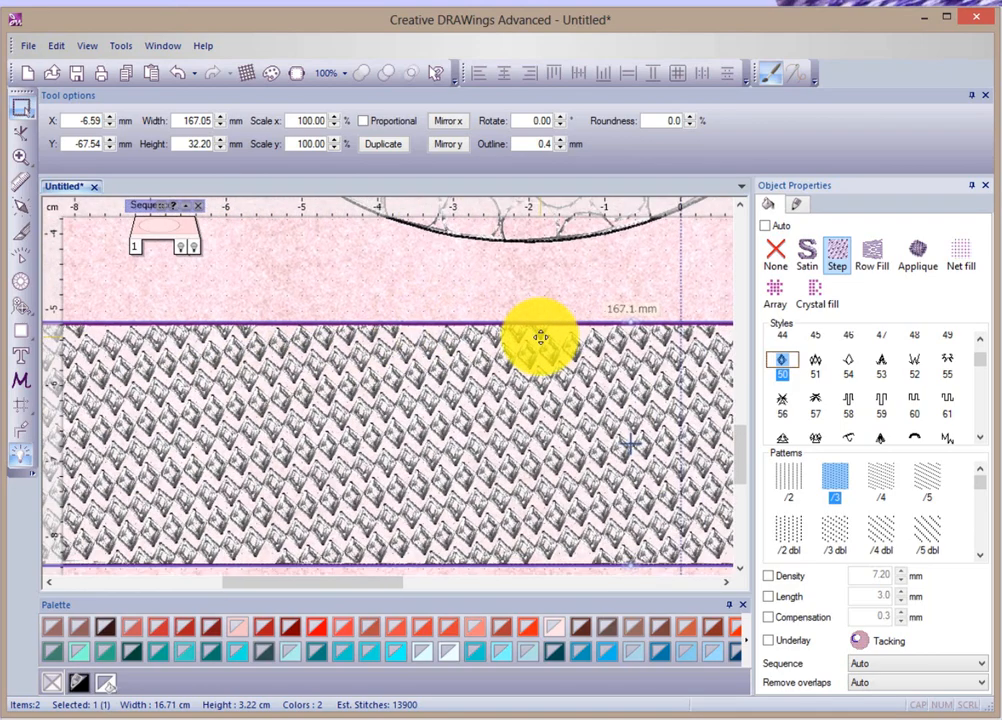
pyautogui.scroll(-5, 540, 335)
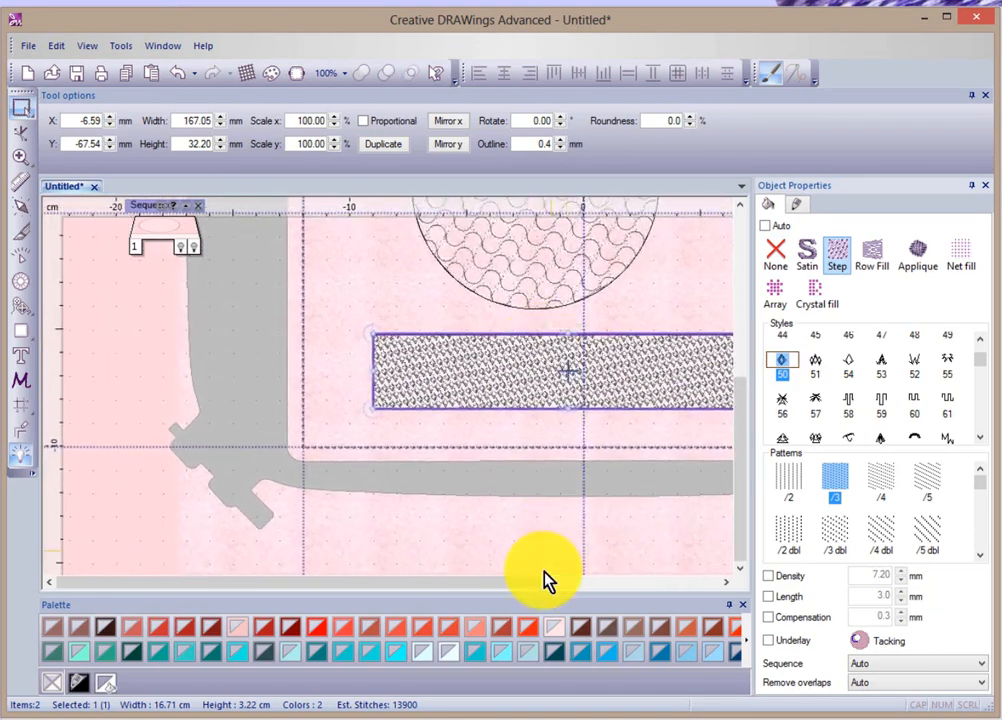
# Step: Make the rectangle's stitch direction horizontal across its full width, leave direction editing and deselect it
pyautogui.moveTo(530, 588); pyautogui.dragTo(600, 590)
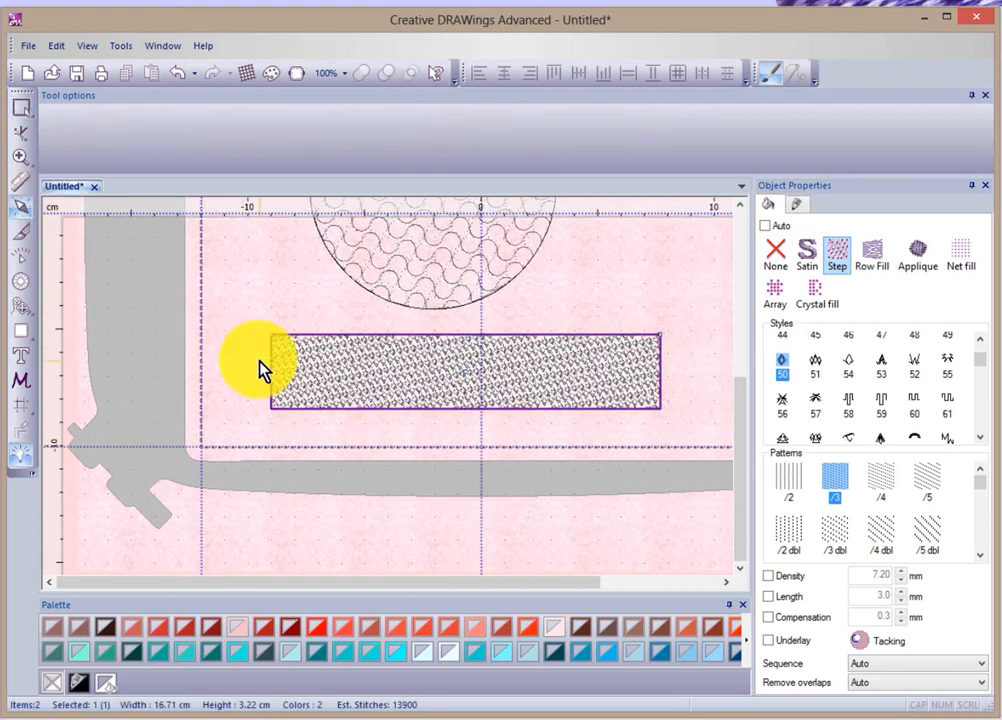
pyautogui.moveTo(271, 372); pyautogui.dragTo(660, 373)
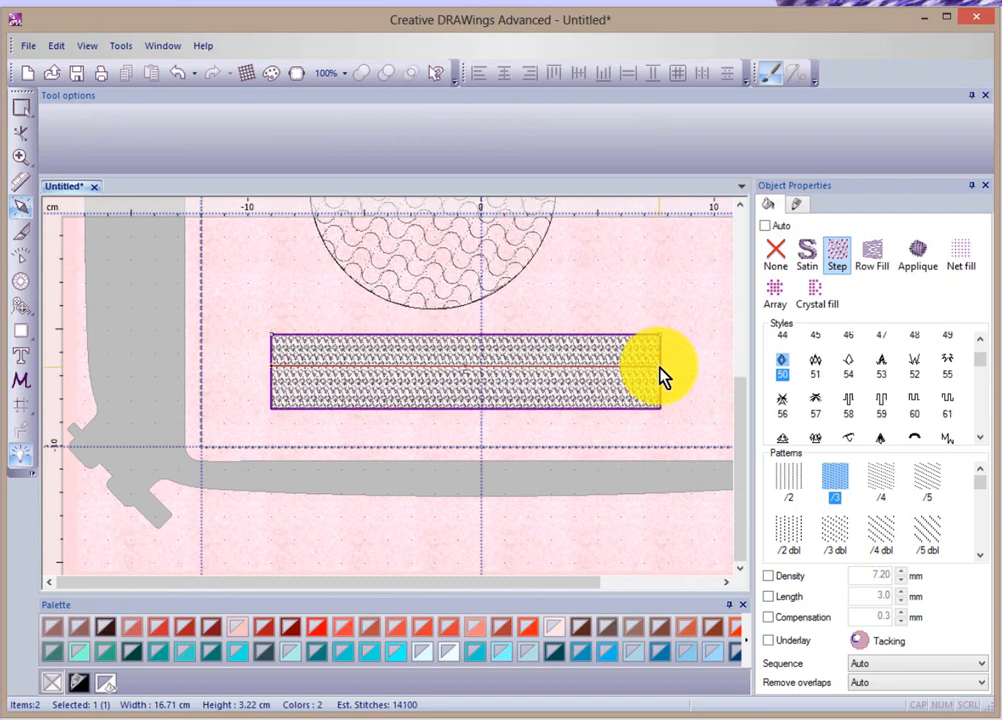
pyautogui.press('Escape')
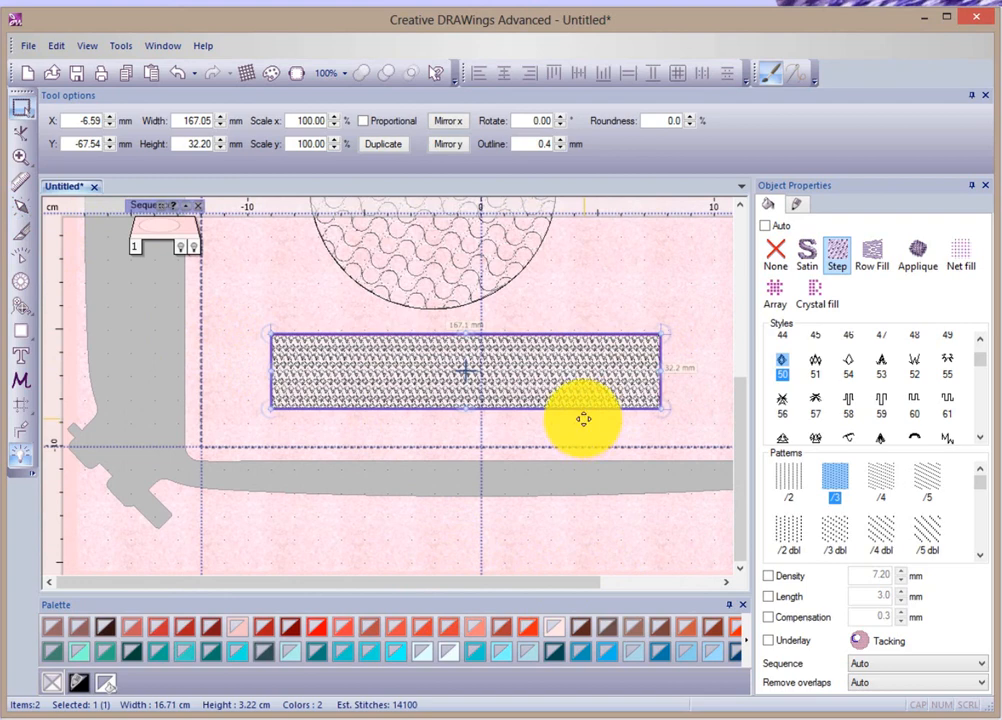
pyautogui.scroll(-3, 584, 420)
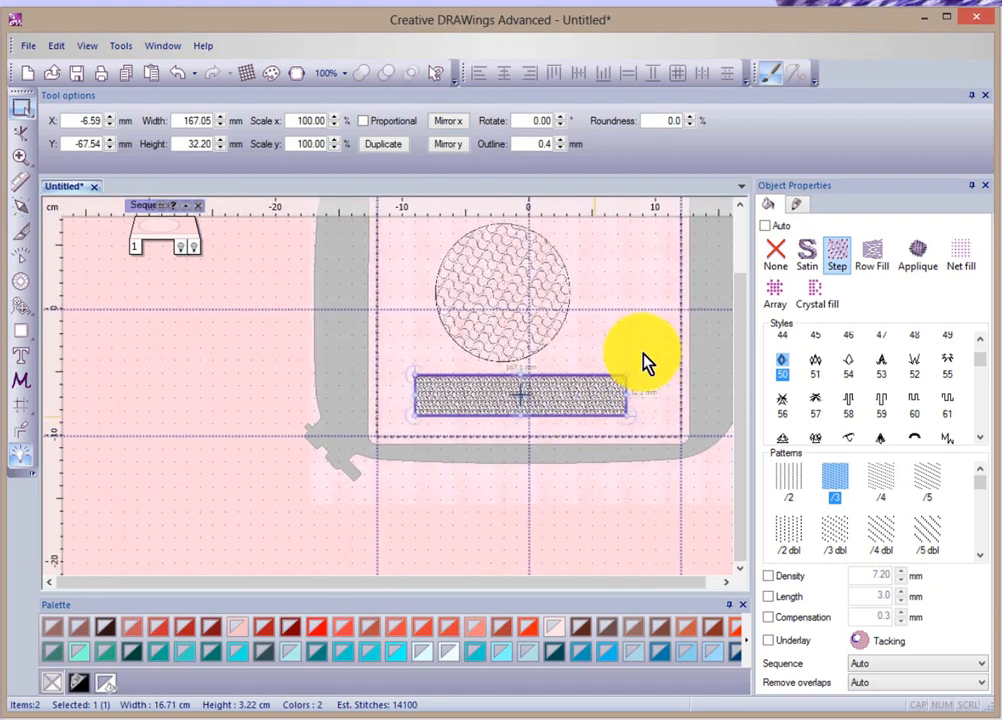
pyautogui.click(632, 280)
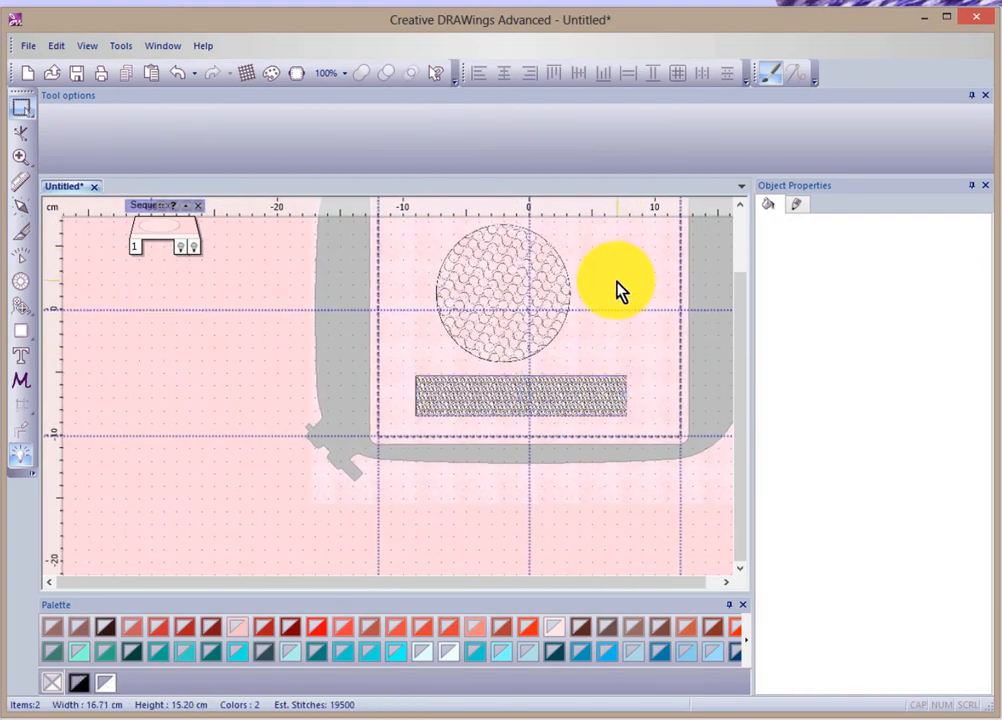
# Step: Select the circle and rectangle together, remove their outline colour, fill both with bright red and deselect them
pyautogui.click(532, 291)
pyautogui.keyDown('shift'); pyautogui.click(574, 405); pyautogui.keyUp('shift')
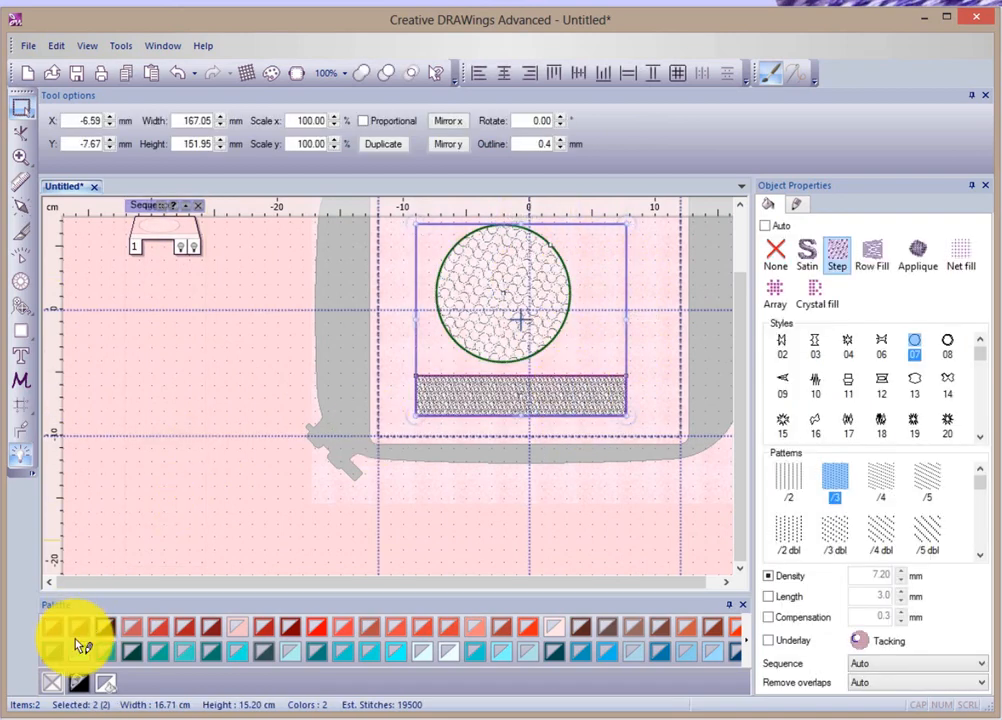
pyautogui.click(57, 684)
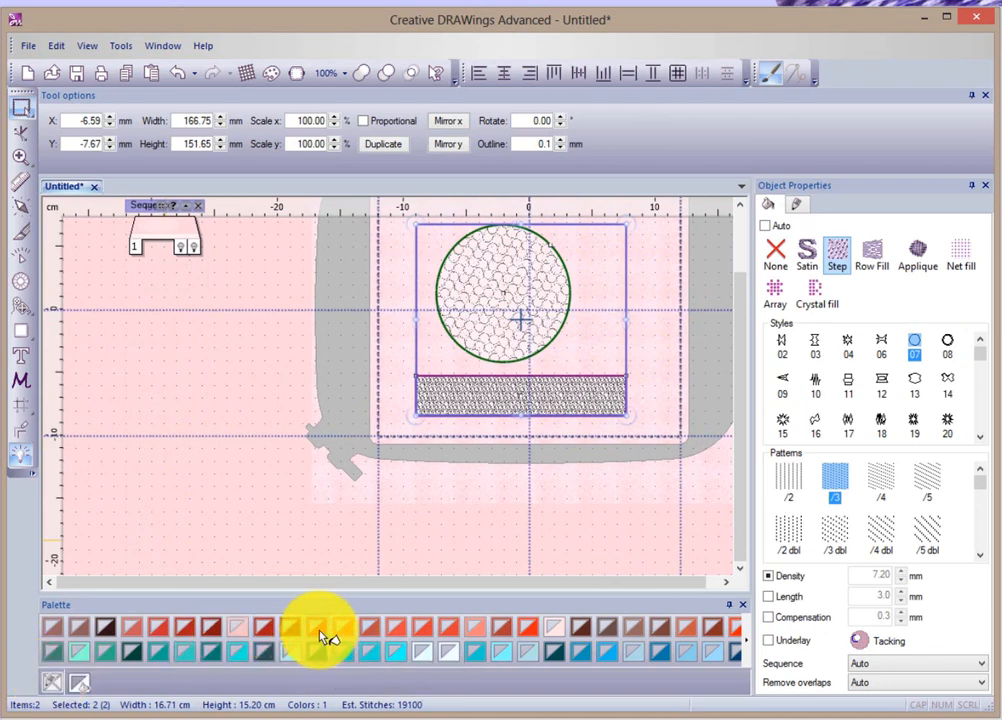
pyautogui.click(322, 630)
pyautogui.click(455, 517)
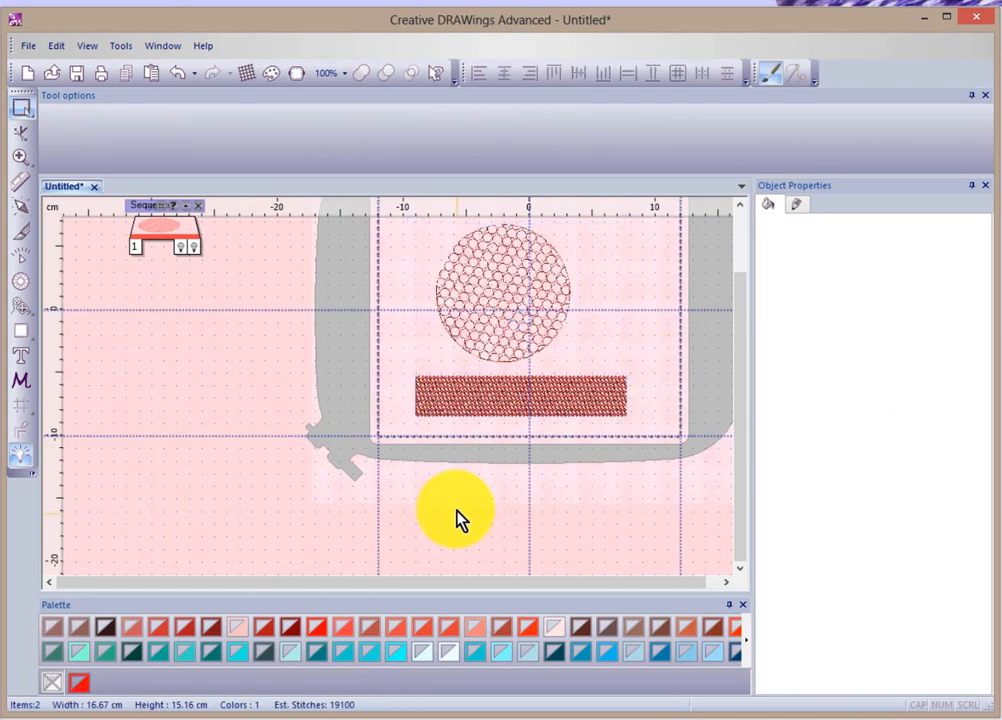
# Step: Export the design to the Wings' Modular editor, turn on the 3D stitch view and hide the shading over the object shapes
pyautogui.click(27, 48)
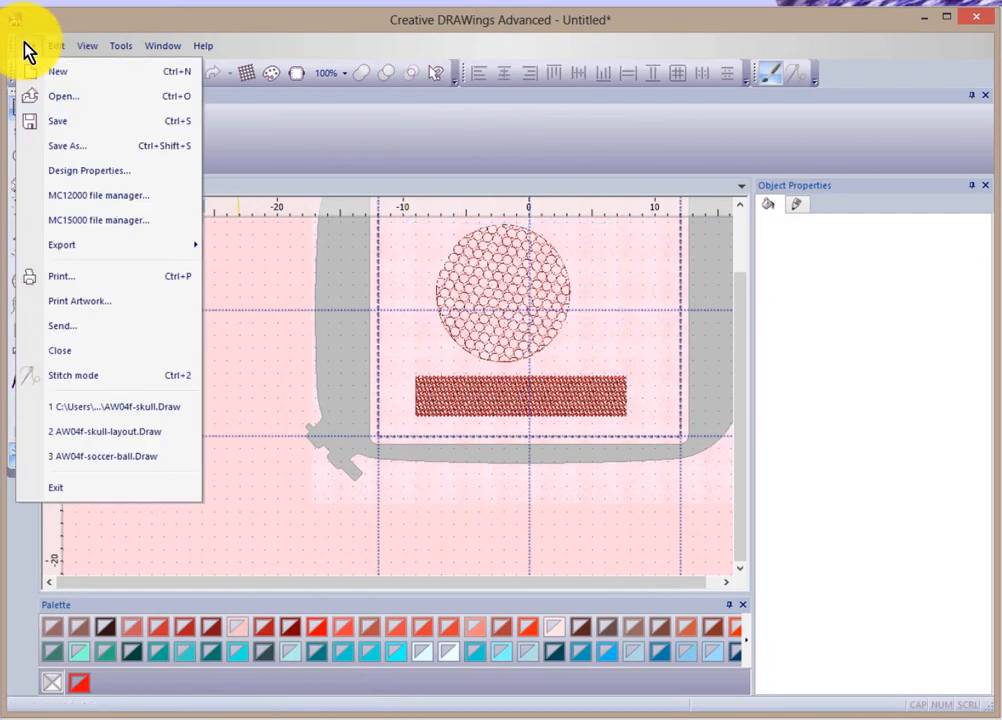
pyautogui.moveTo(94, 250)
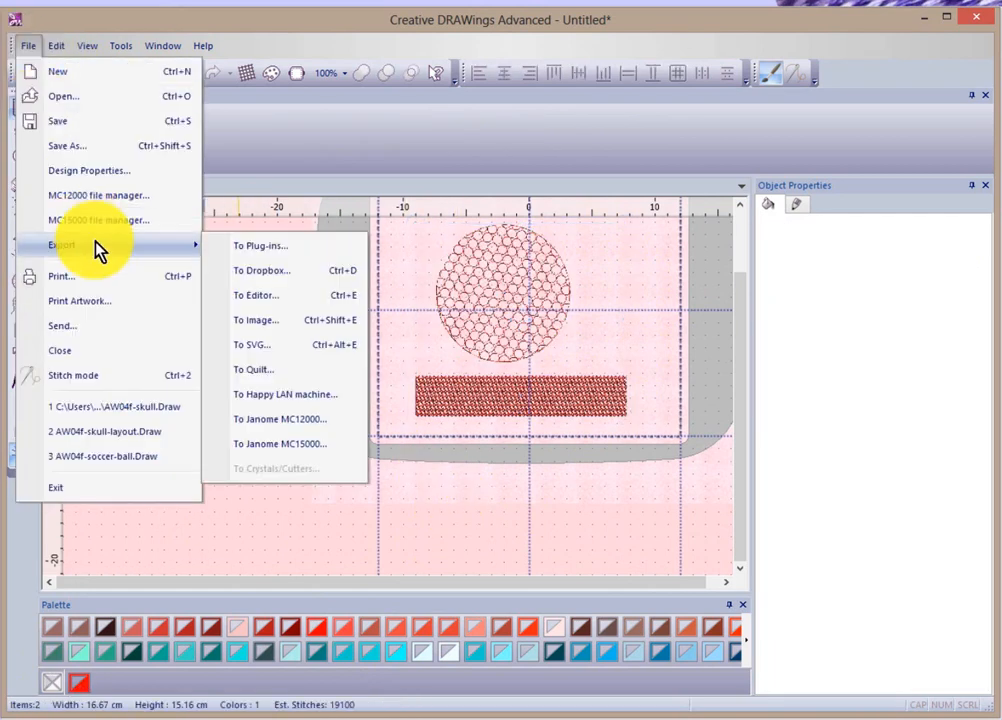
pyautogui.click(283, 296)
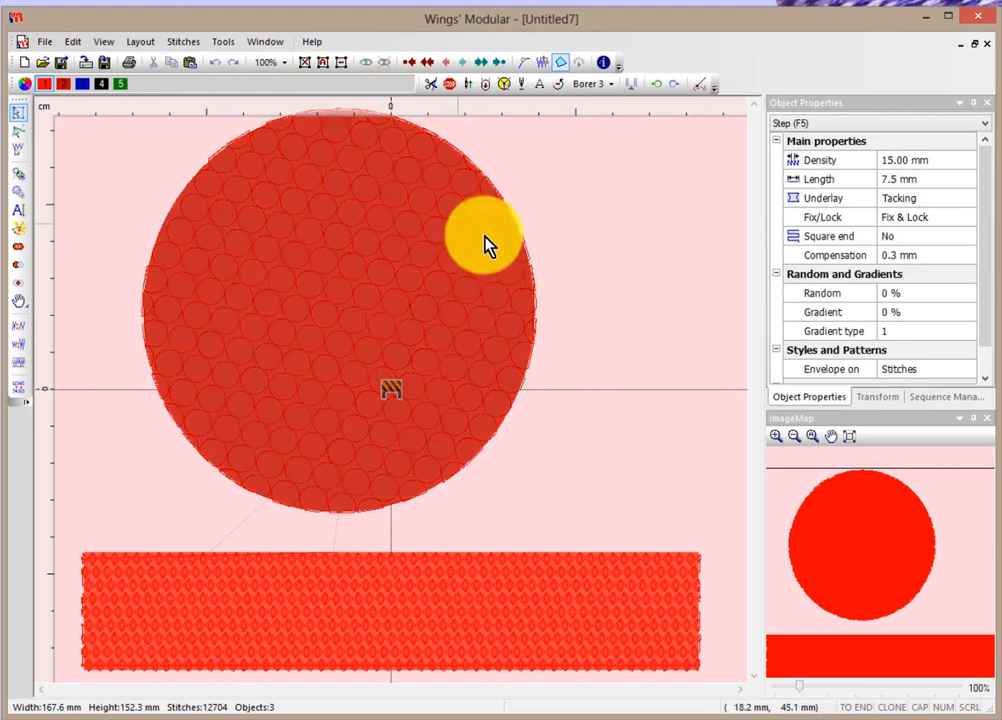
pyautogui.press('3')
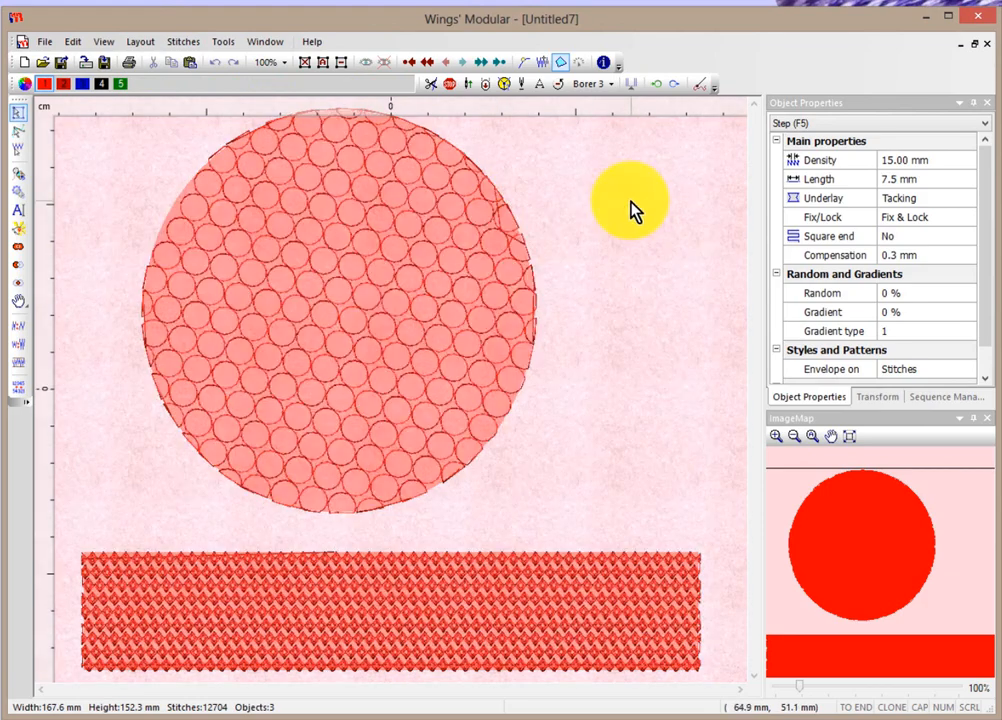
pyautogui.click(559, 64)
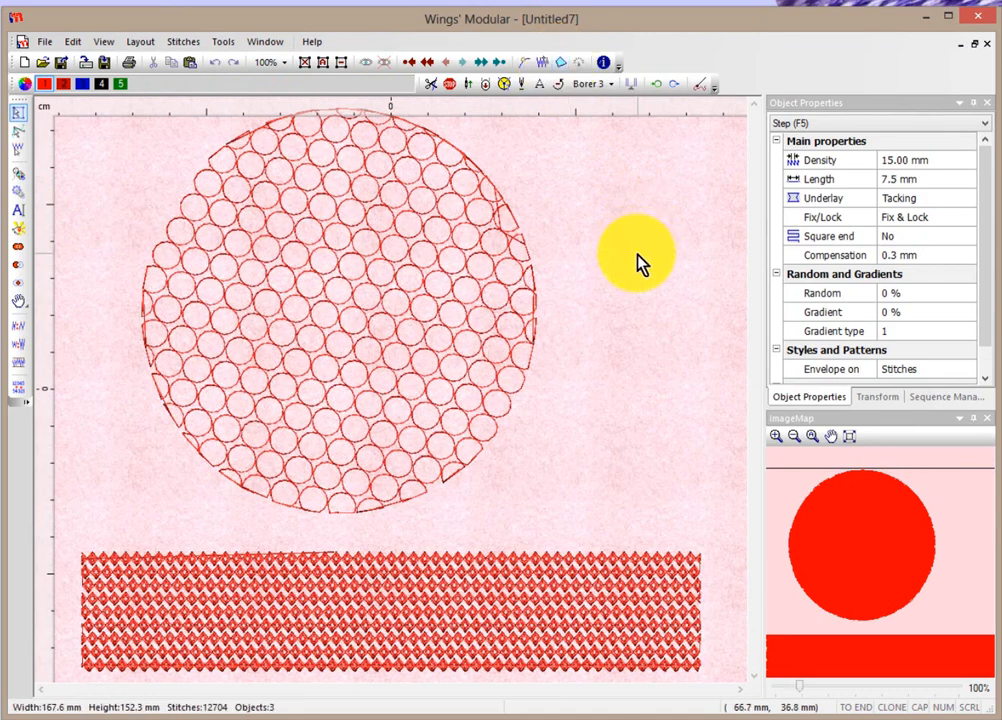
# Step: Add the simple circular envelope to the stitched circle with a value of 47
pyautogui.click(359, 303)
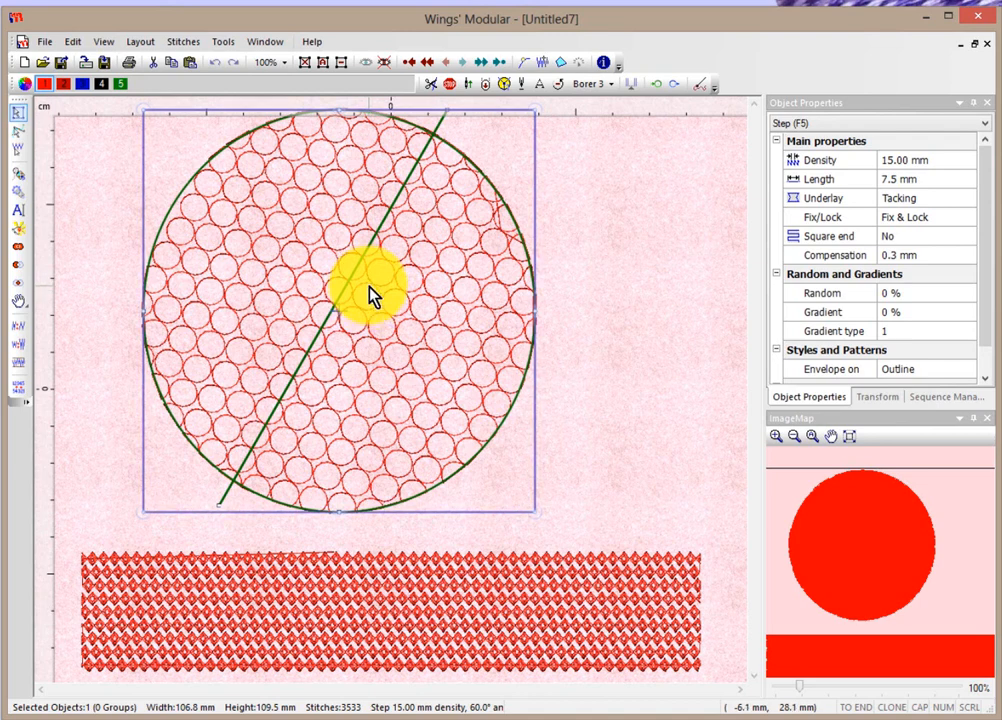
pyautogui.rightClick(369, 286)
pyautogui.moveTo(398, 313)
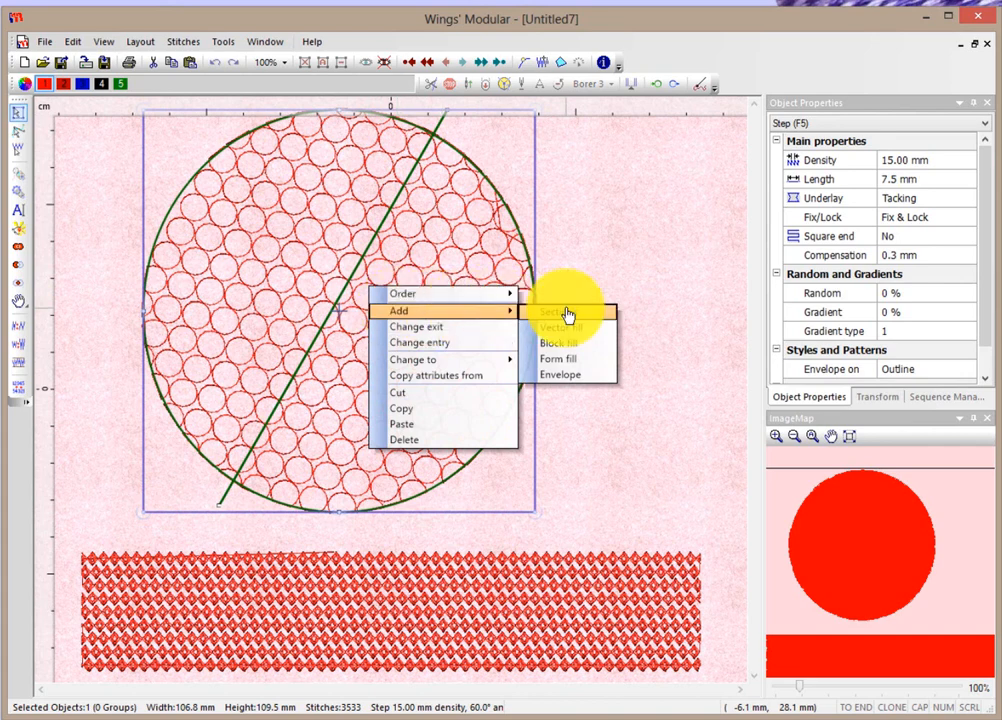
pyautogui.click(586, 377)
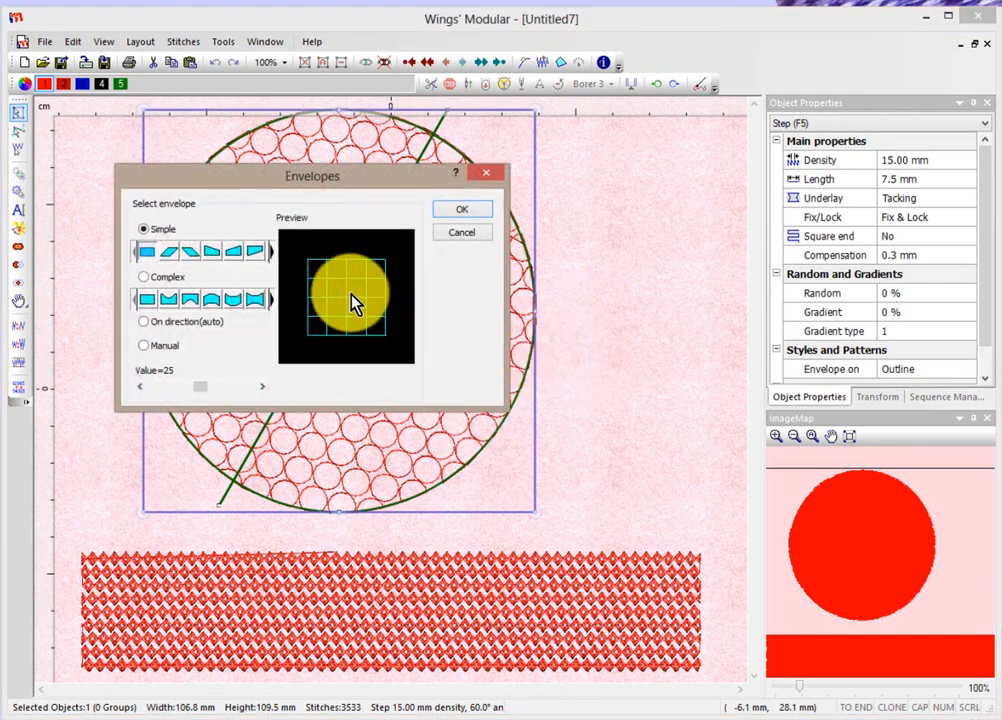
pyautogui.click(262, 253)
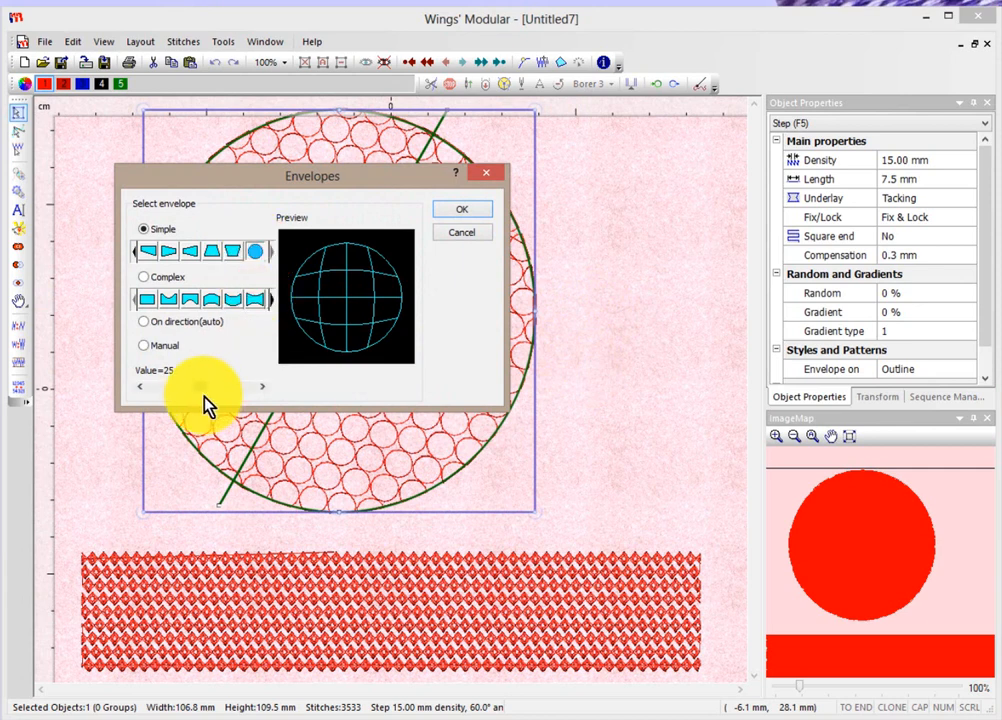
pyautogui.moveTo(198, 387); pyautogui.dragTo(243, 387)
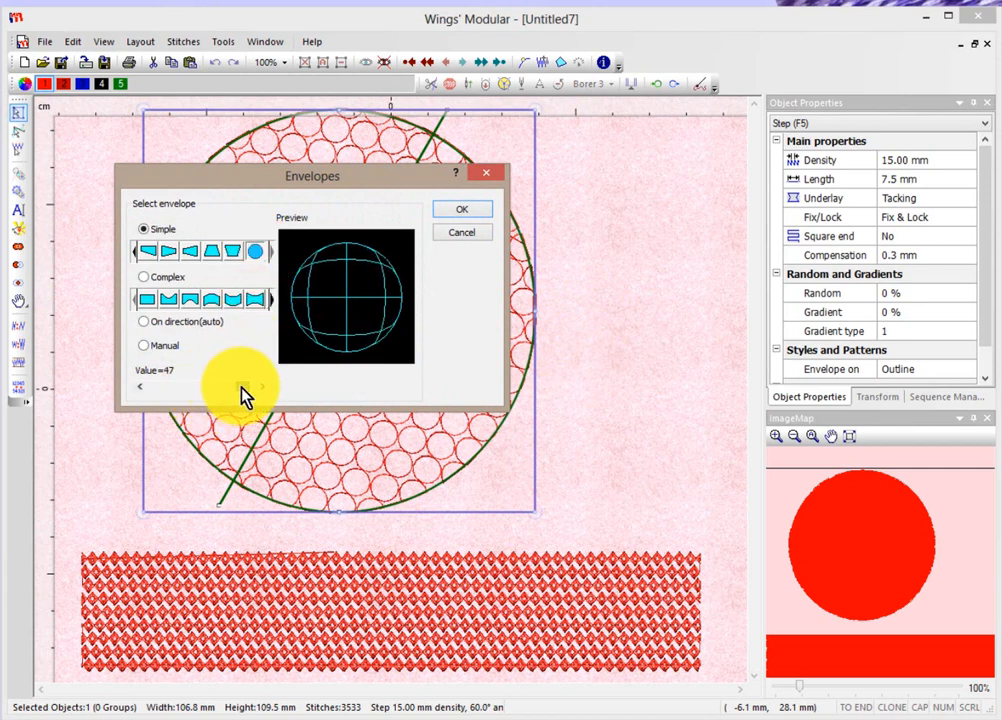
pyautogui.click(460, 209)
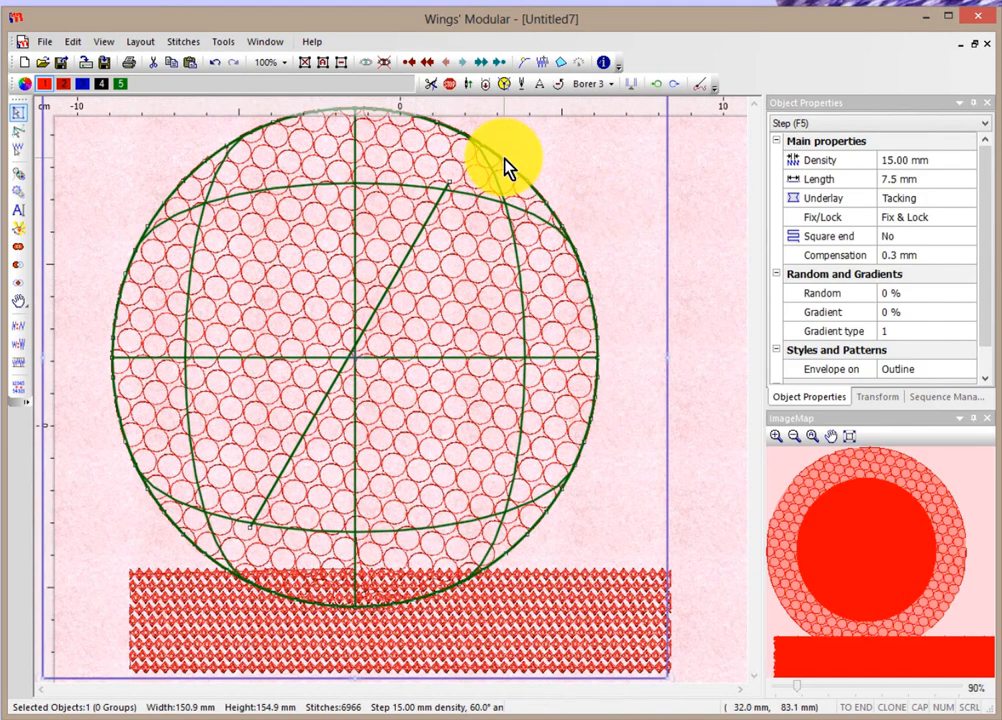
# Step: Set the circle's envelope to act on Stitches, then deselect the object
pyautogui.click(904, 370)
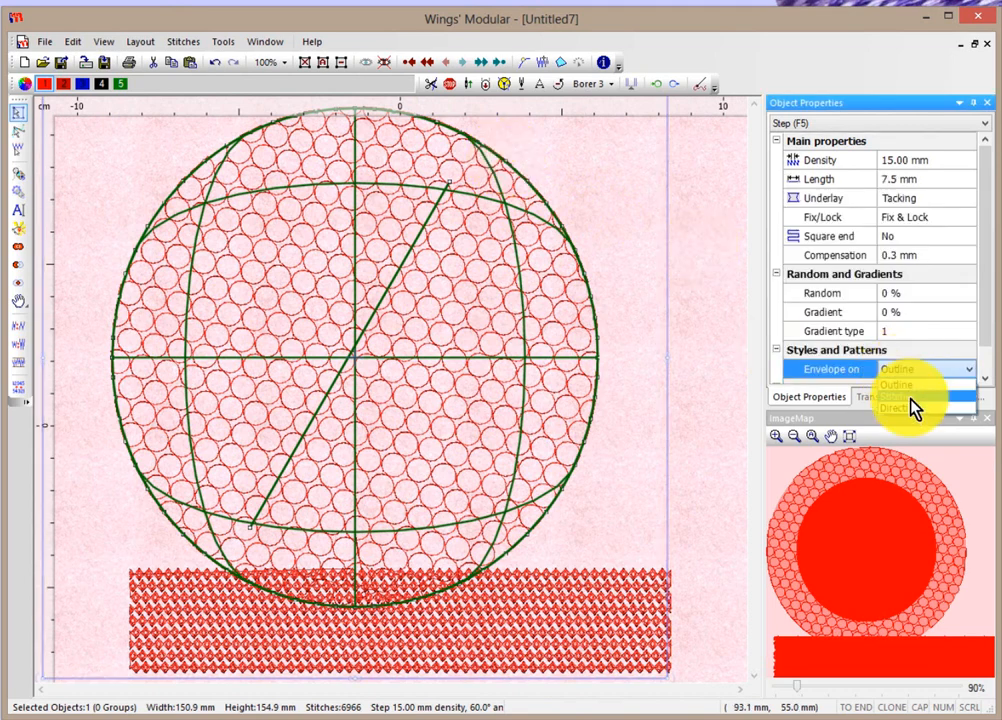
pyautogui.click(911, 397)
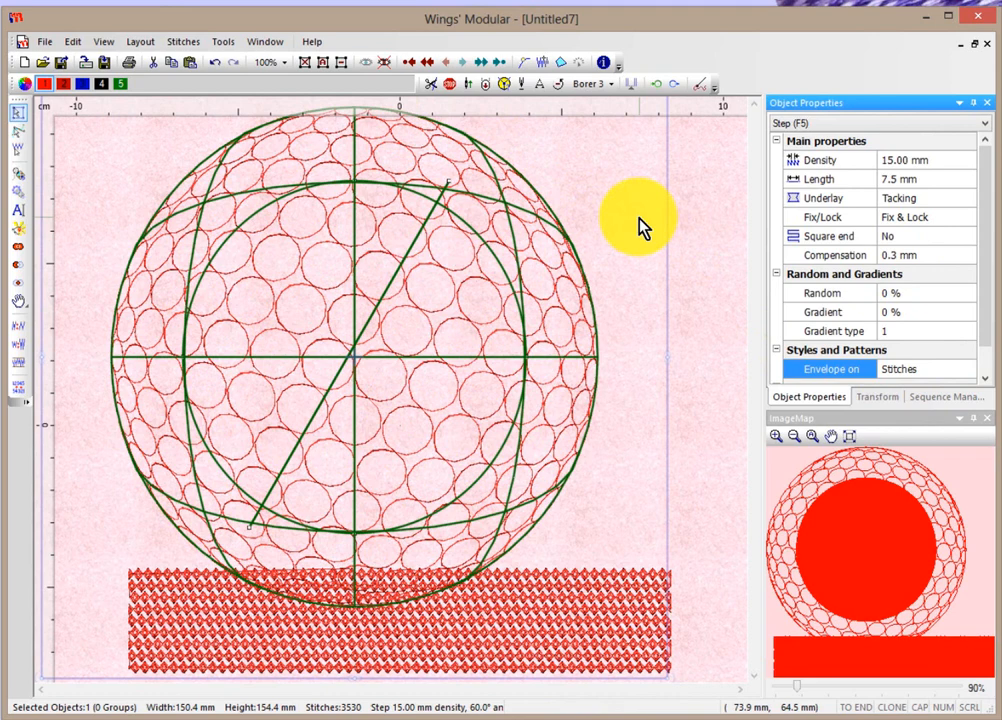
pyautogui.click(640, 228)
pyautogui.scroll(-1, 640, 228)
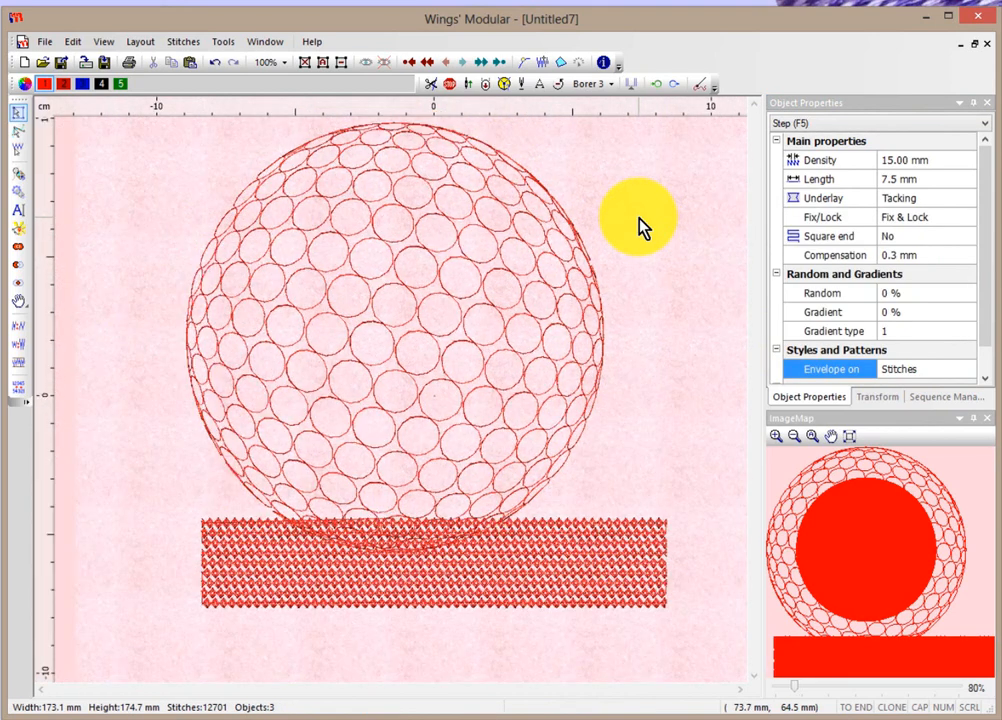
# Step: Move the stitched rectangle down until it sits clear of the large envelope-bent circle
pyautogui.scroll(-1, 640, 228)
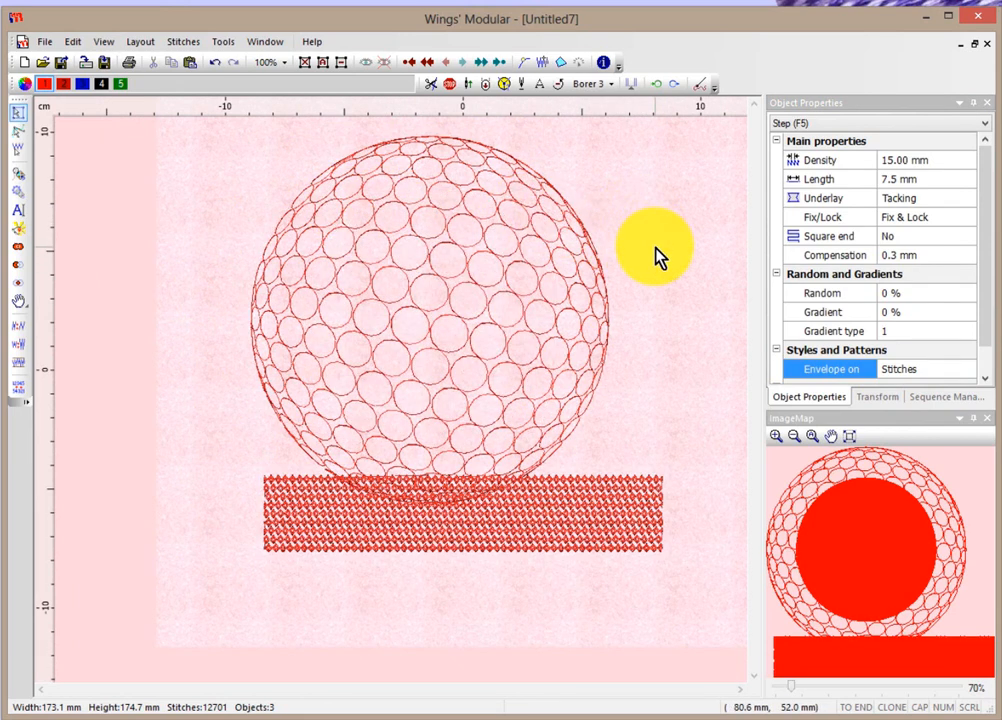
pyautogui.scroll(-1, 714, 508)
pyautogui.scroll(-1, 711, 514)
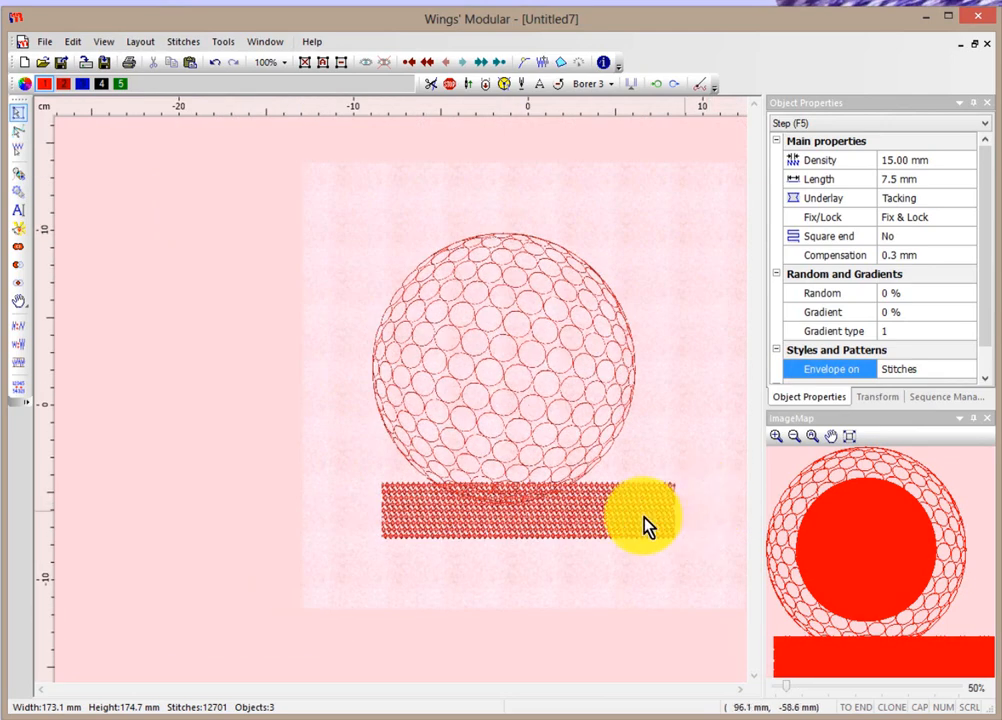
pyautogui.click(643, 525)
pyautogui.moveTo(643, 525); pyautogui.dragTo(640, 564)
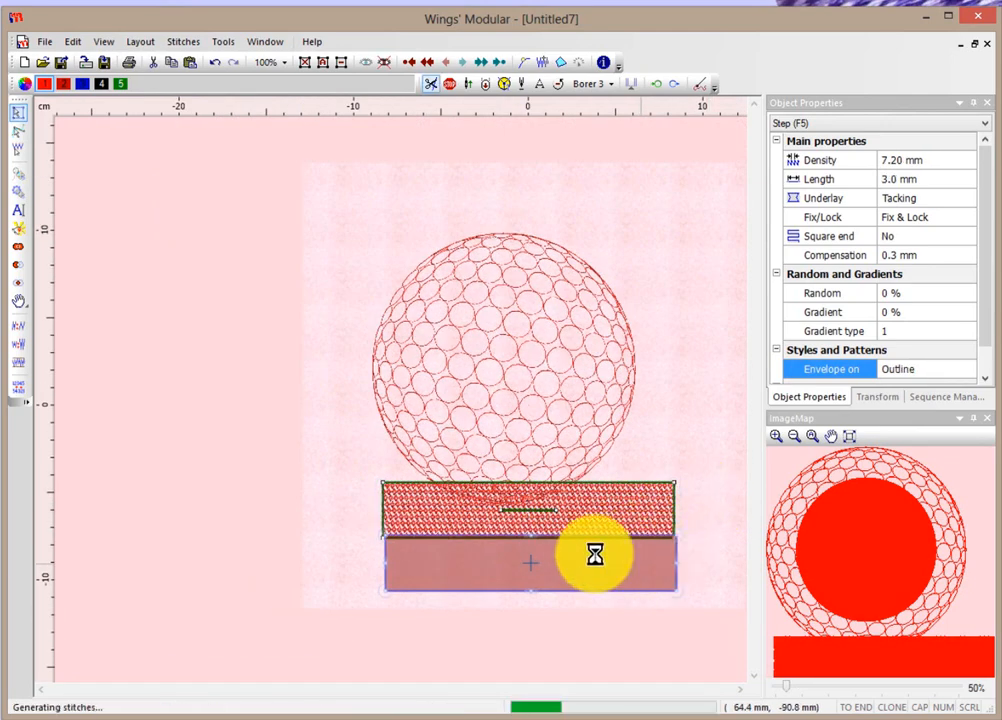
# Step: Add the complex envelope with inward-curving upper and lower edges to the rectangle, with a value of 25
pyautogui.scroll(3, 592, 563)
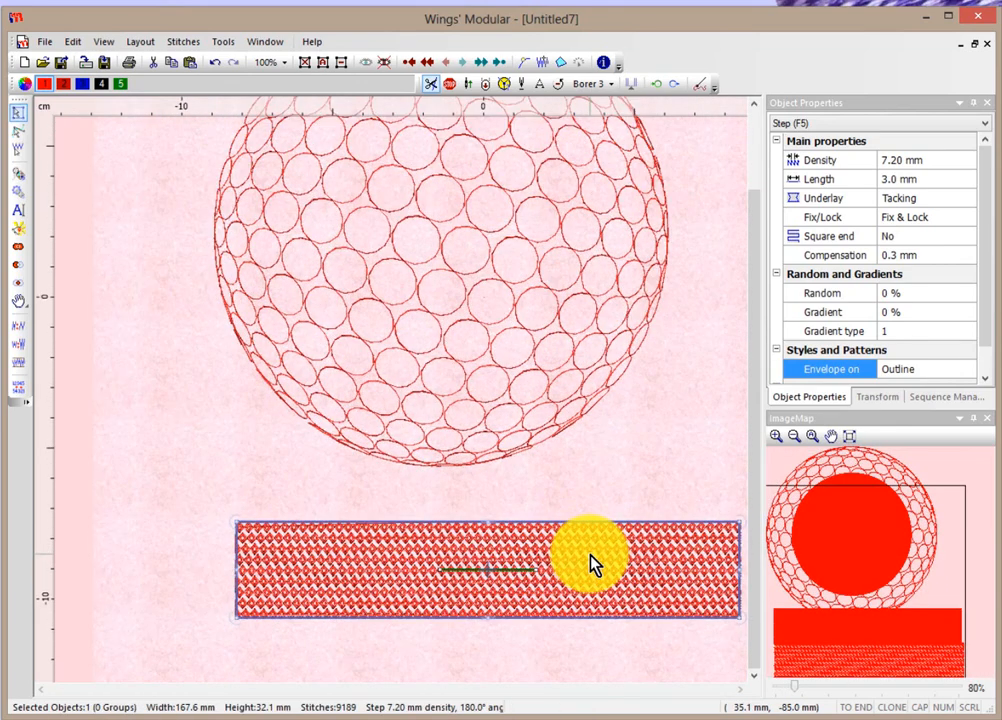
pyautogui.rightClick(590, 563)
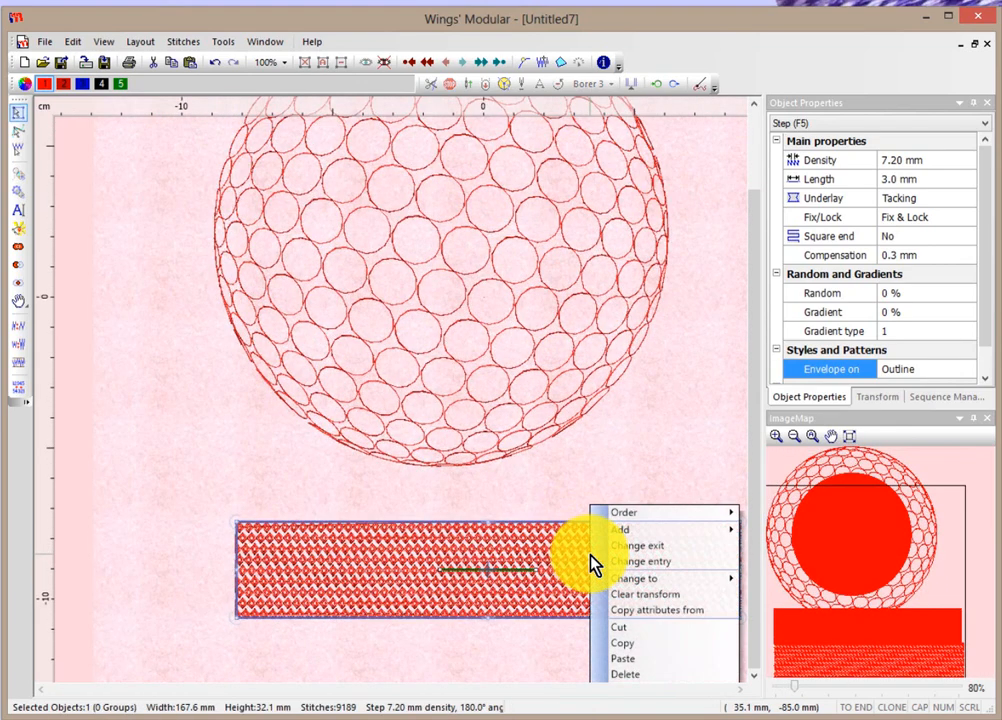
pyautogui.moveTo(622, 533)
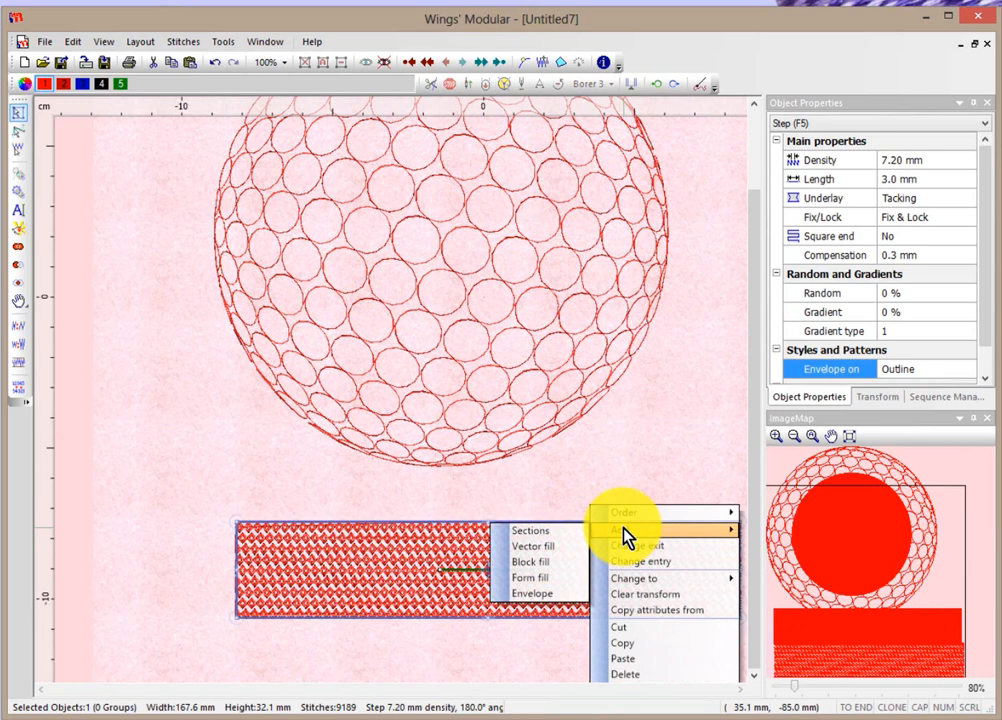
pyautogui.click(549, 596)
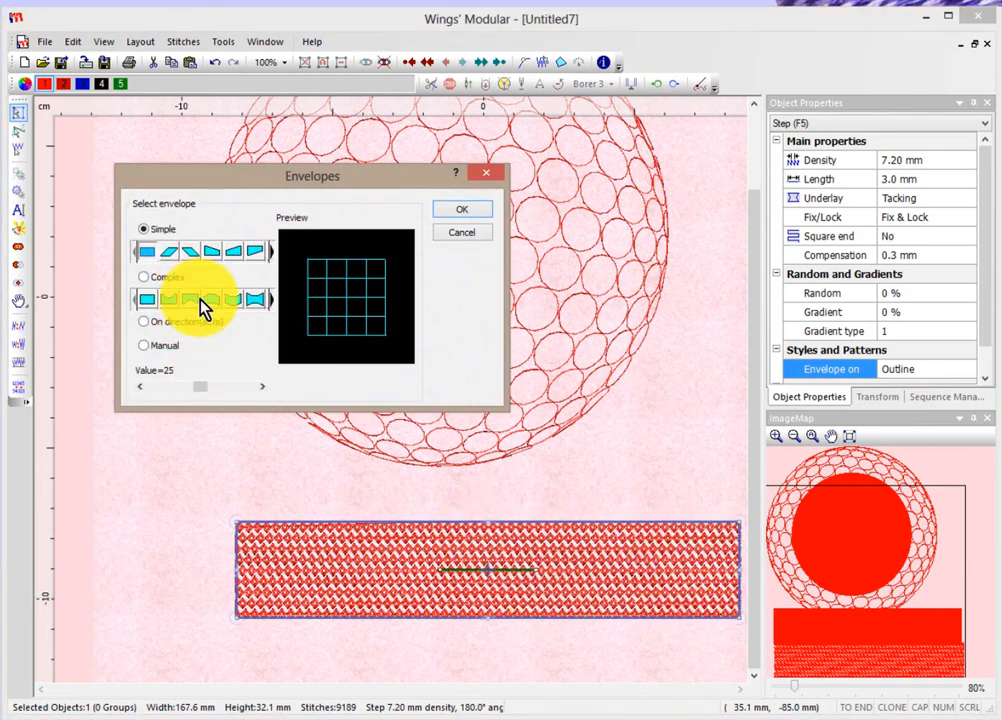
pyautogui.click(255, 300)
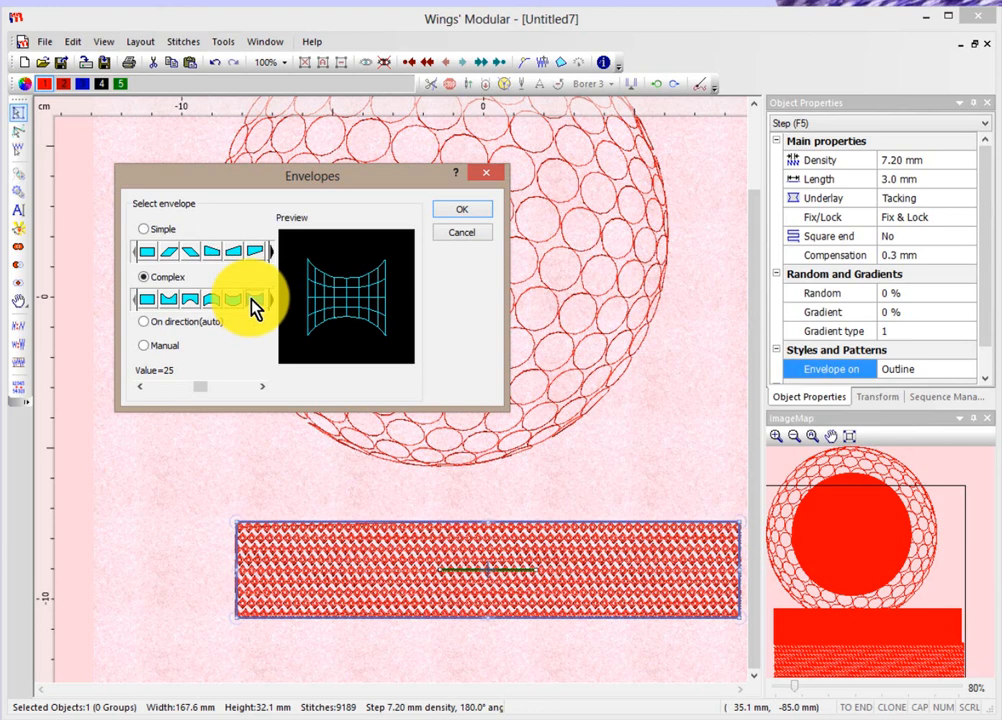
pyautogui.click(460, 210)
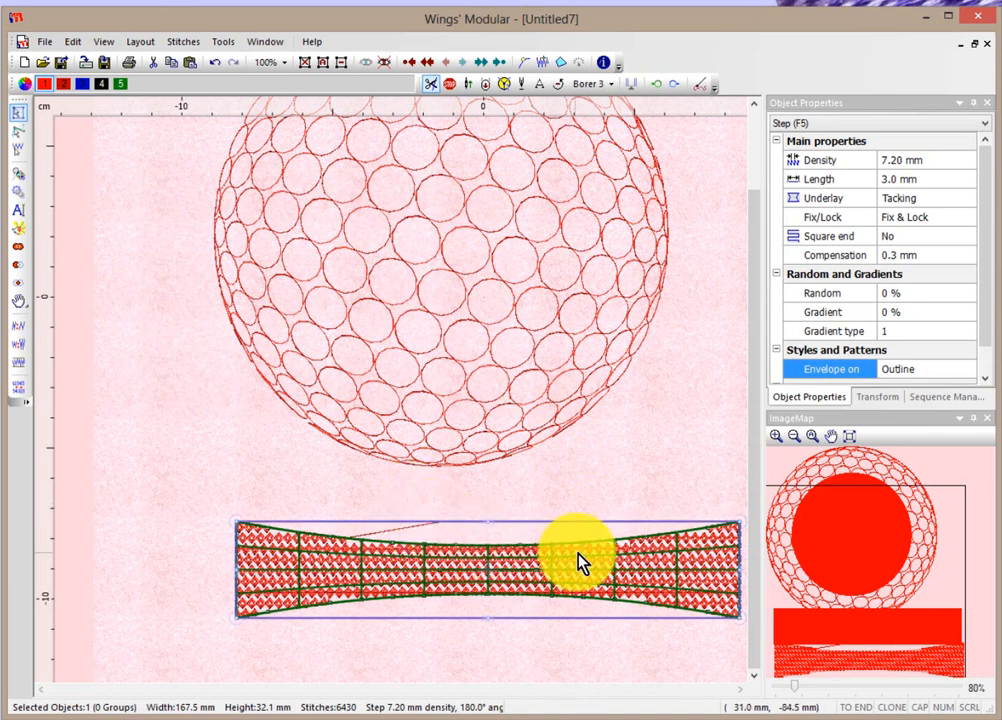
# Step: Set the rectangle's envelope to act on Stitches, deselect the object and inspect its narrowed stitch pattern
pyautogui.click(912, 370)
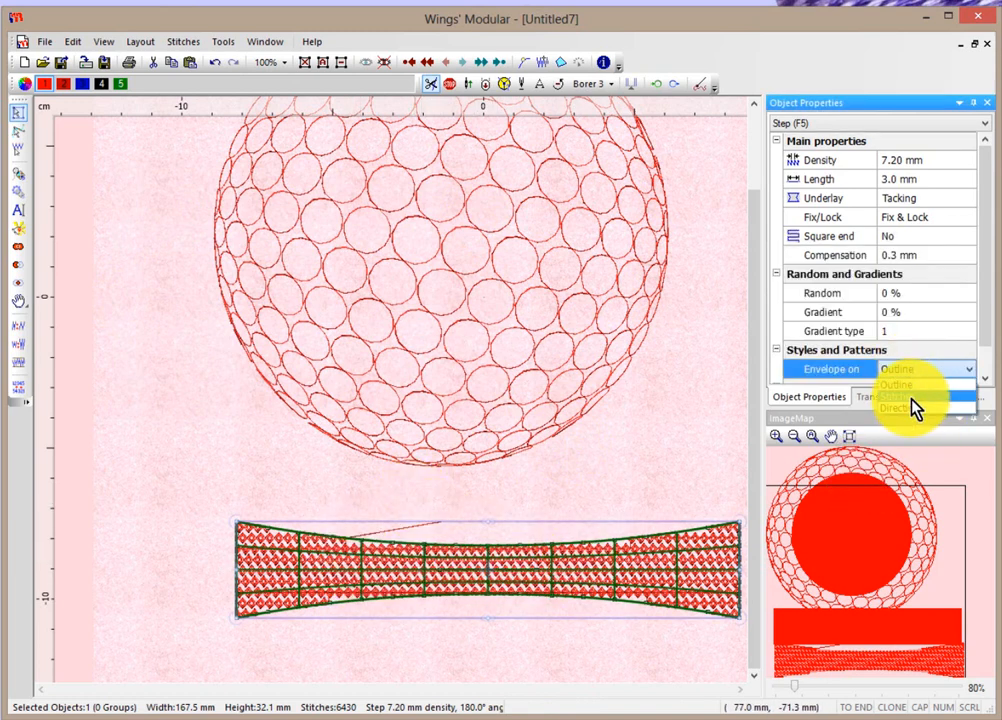
pyautogui.click(913, 398)
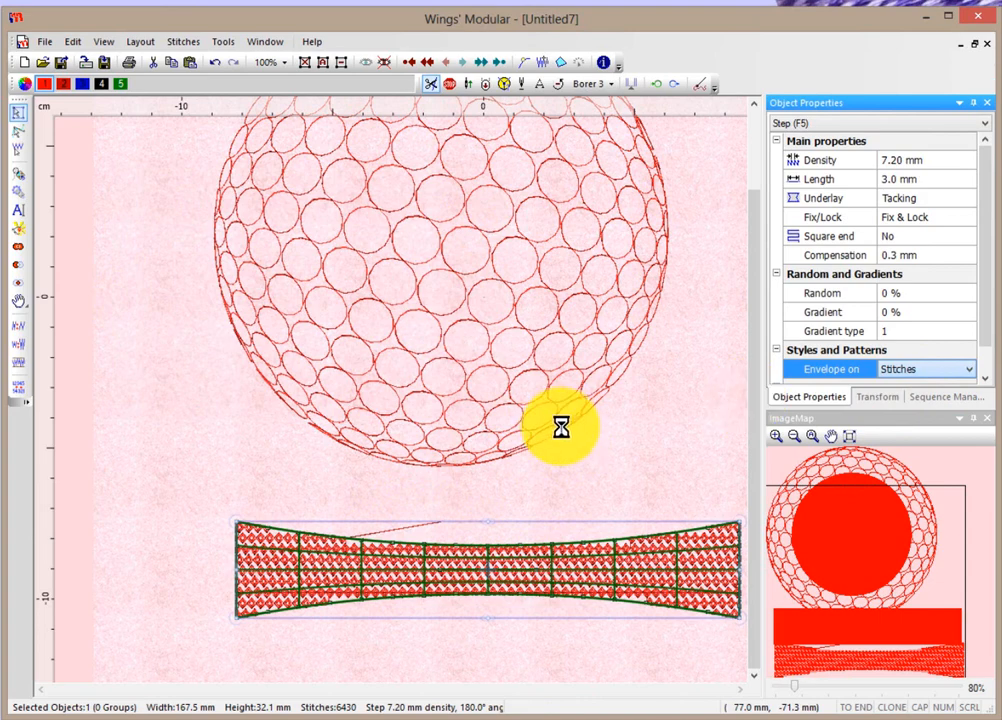
pyautogui.click(413, 650)
pyautogui.click(403, 615)
pyautogui.scroll(5, 376, 611)
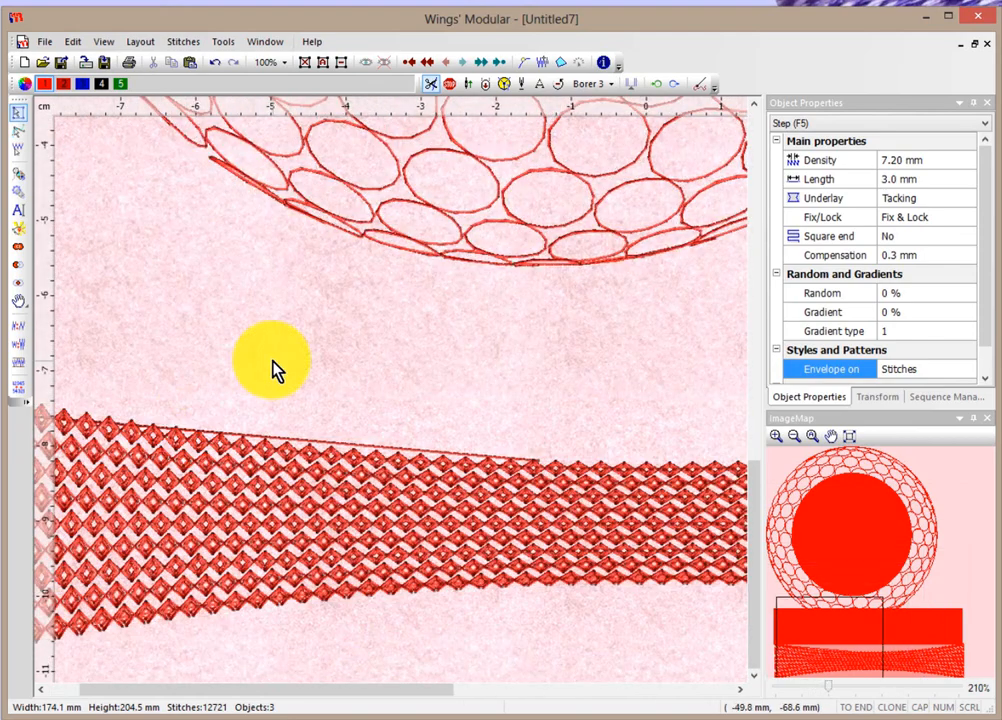
pyautogui.scroll(-3, 273, 369)
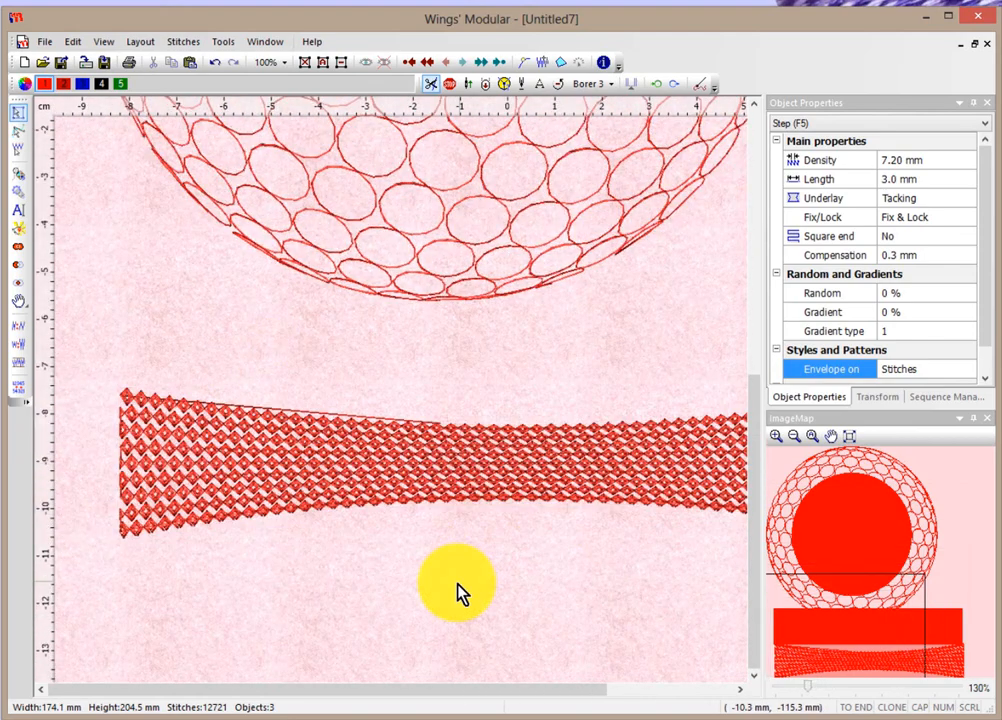
# Step: Edit the rectangle's envelope nodes, pulling the left section's first lower control point about 29 mm down and the first upper one about 32 mm up
pyautogui.click(538, 457)
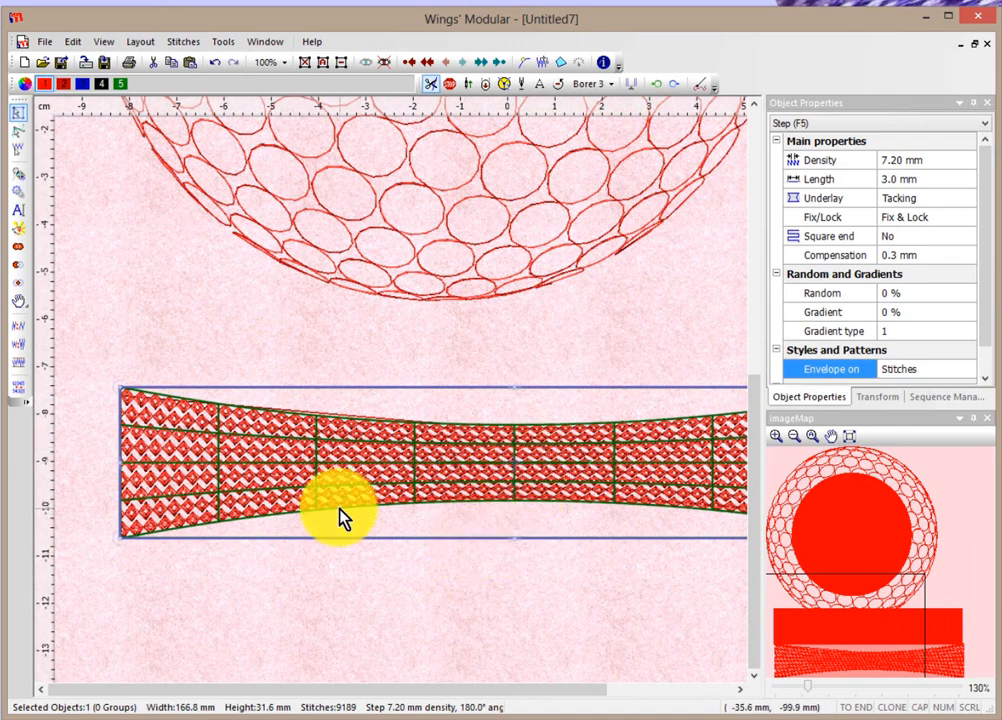
pyautogui.click(17, 131)
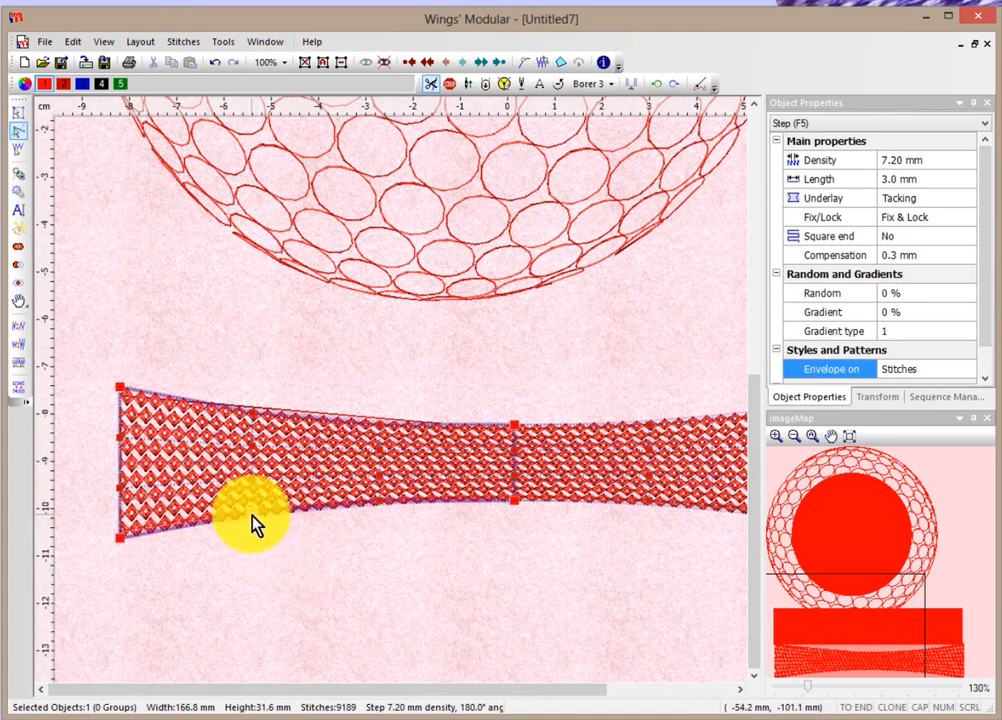
pyautogui.moveTo(253, 528); pyautogui.dragTo(248, 641)
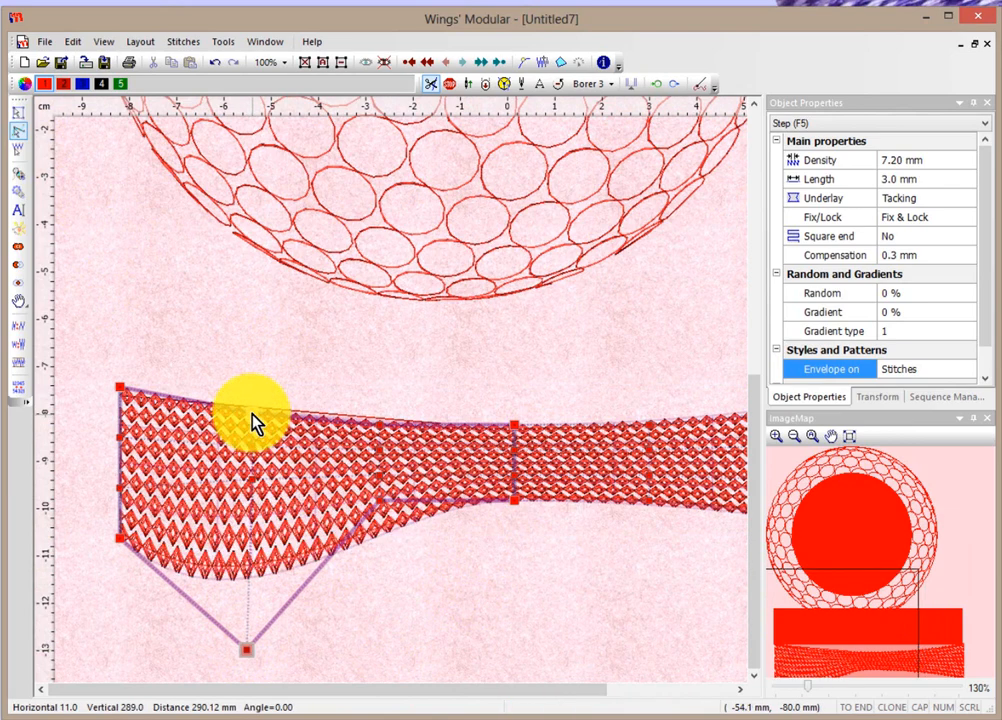
pyautogui.moveTo(253, 420); pyautogui.dragTo(257, 262)
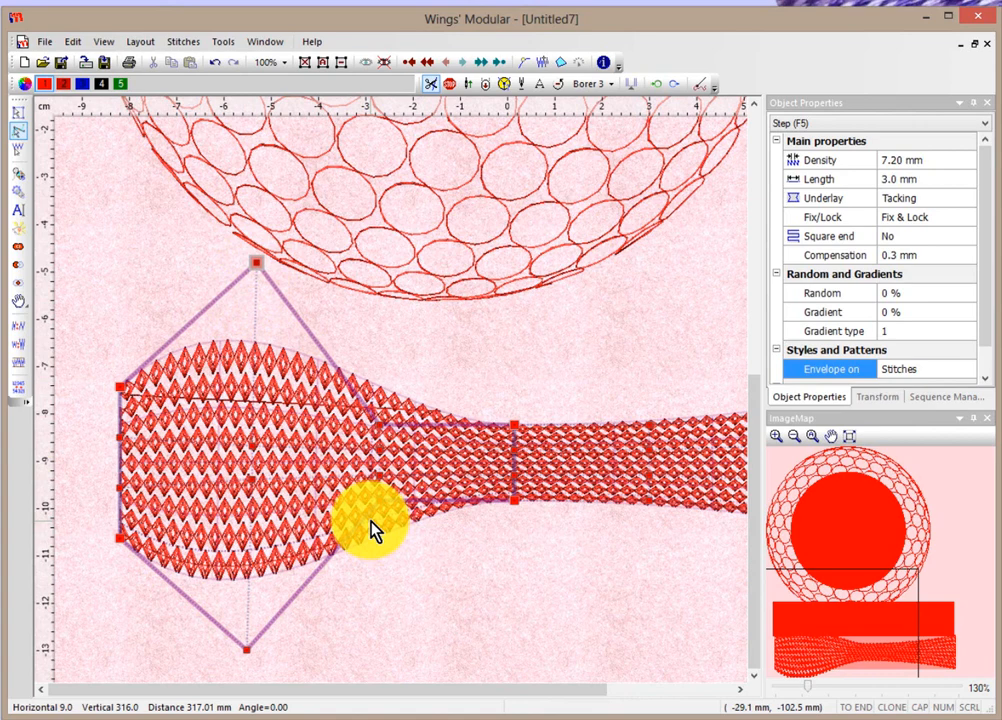
# Step: Pull the left section's second upper control point about 29 mm up and the second lower one about 28 mm down to round the bulge
pyautogui.scroll(-1, 372, 535)
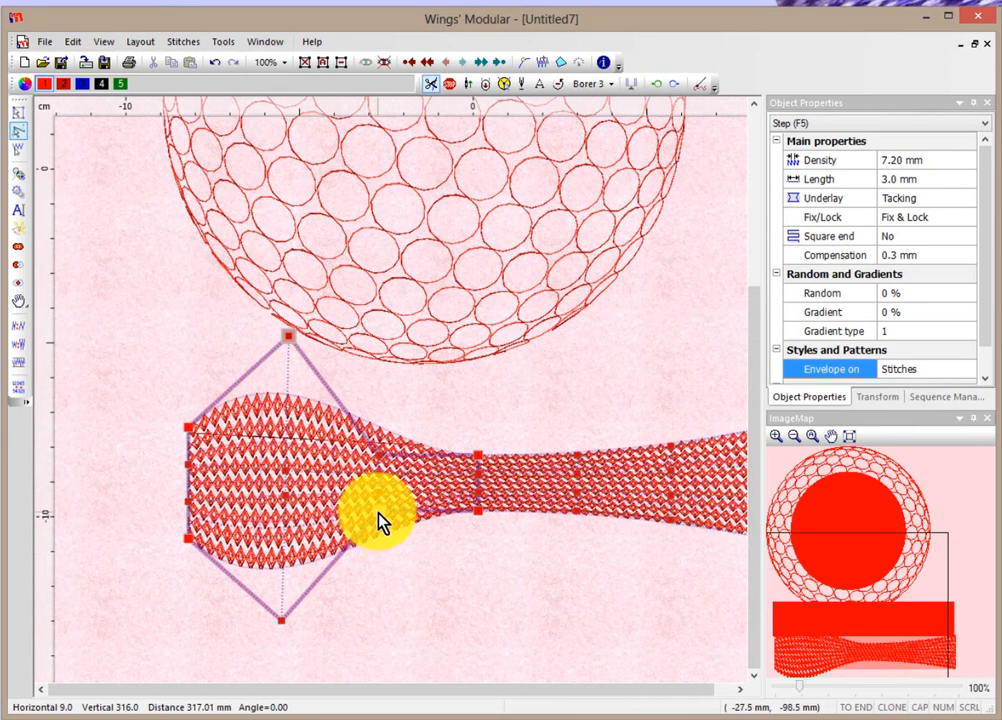
pyautogui.moveTo(380, 521); pyautogui.dragTo(375, 592)
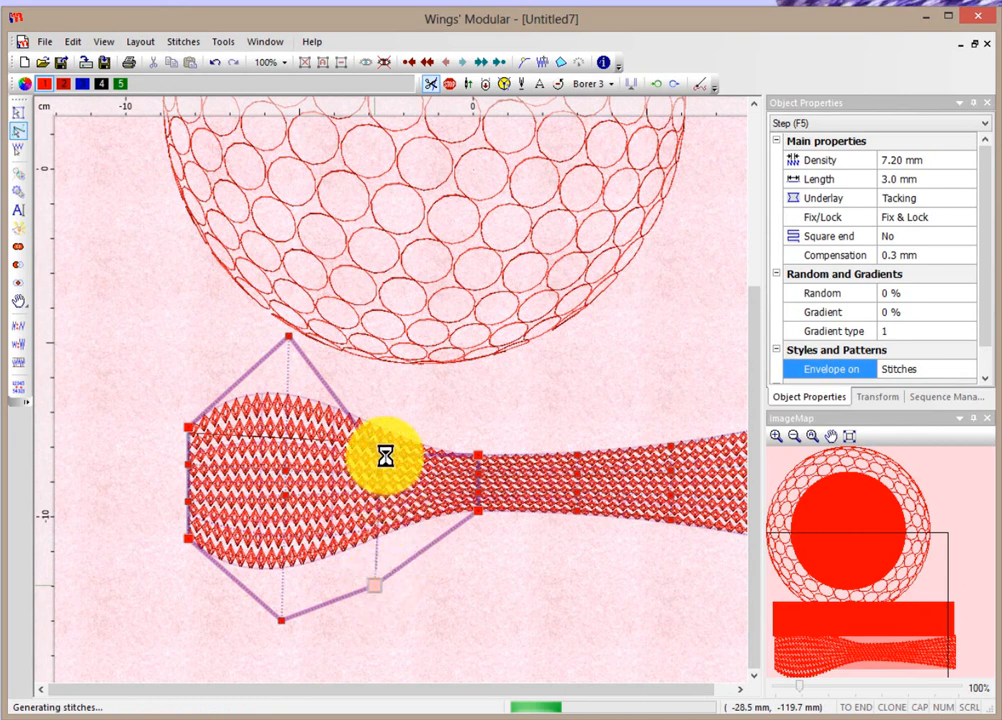
pyautogui.moveTo(377, 457); pyautogui.dragTo(385, 352)
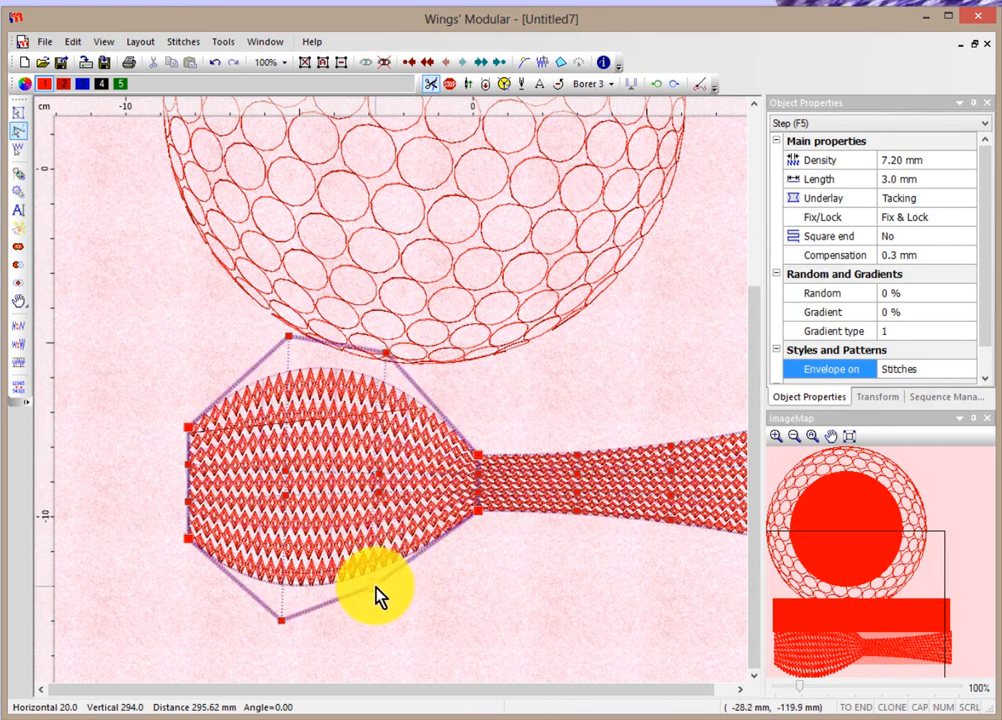
pyautogui.moveTo(376, 589); pyautogui.dragTo(378, 607)
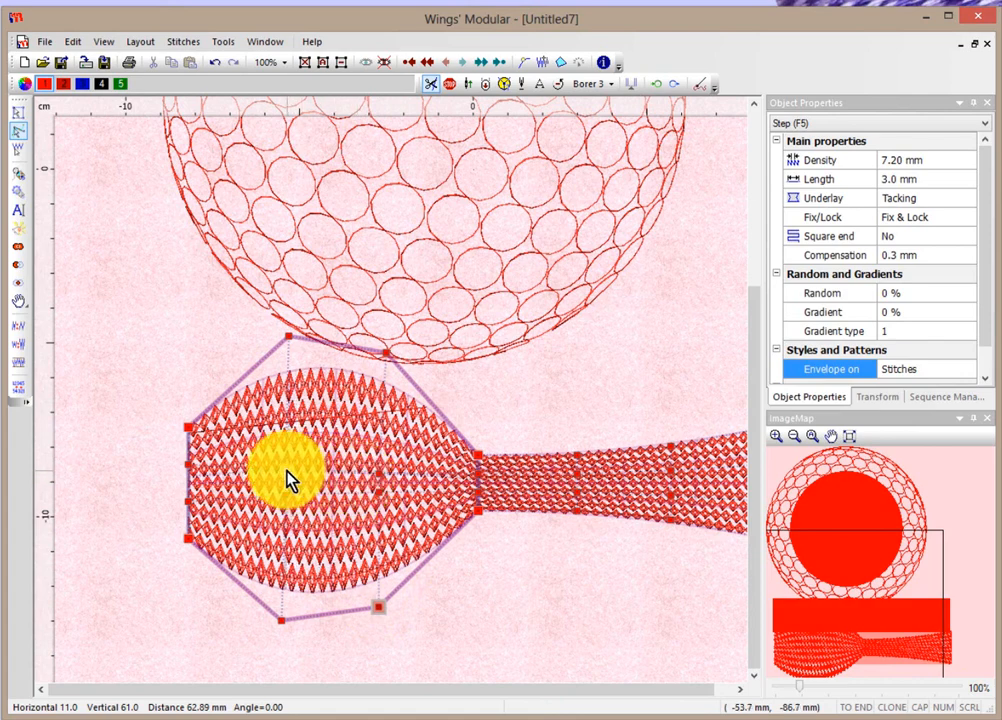
# Step: Move the left section's four interior envelope points rightward, the upper two about 50 and 30 mm up, the lower two about 59 and 32 mm down
pyautogui.moveTo(287, 470); pyautogui.dragTo(440, 295)
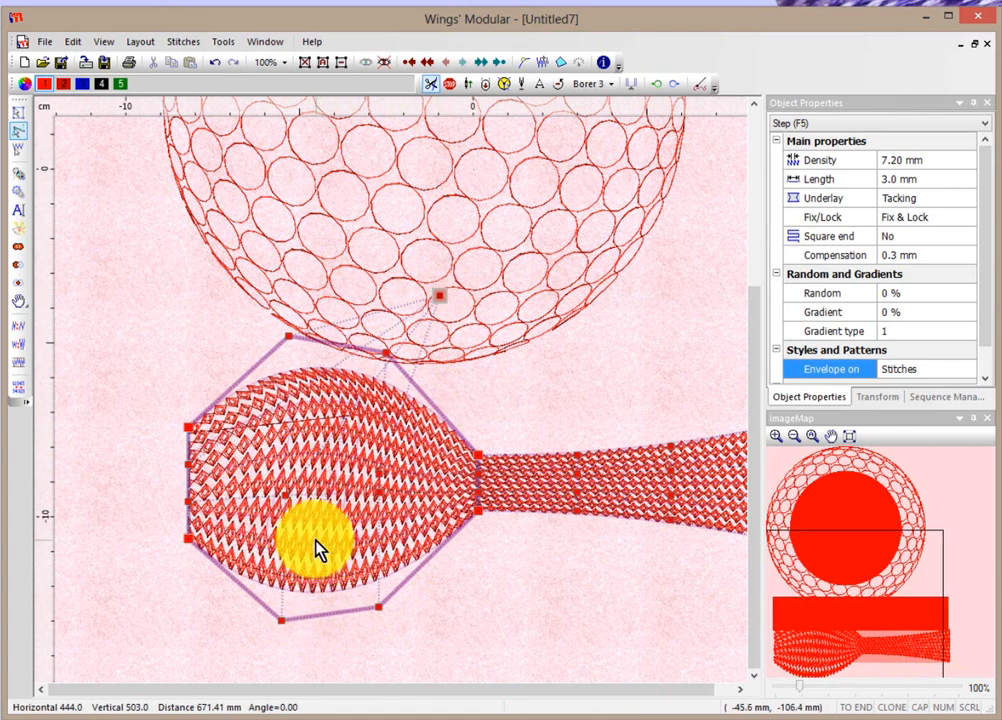
pyautogui.moveTo(285, 503); pyautogui.dragTo(400, 641)
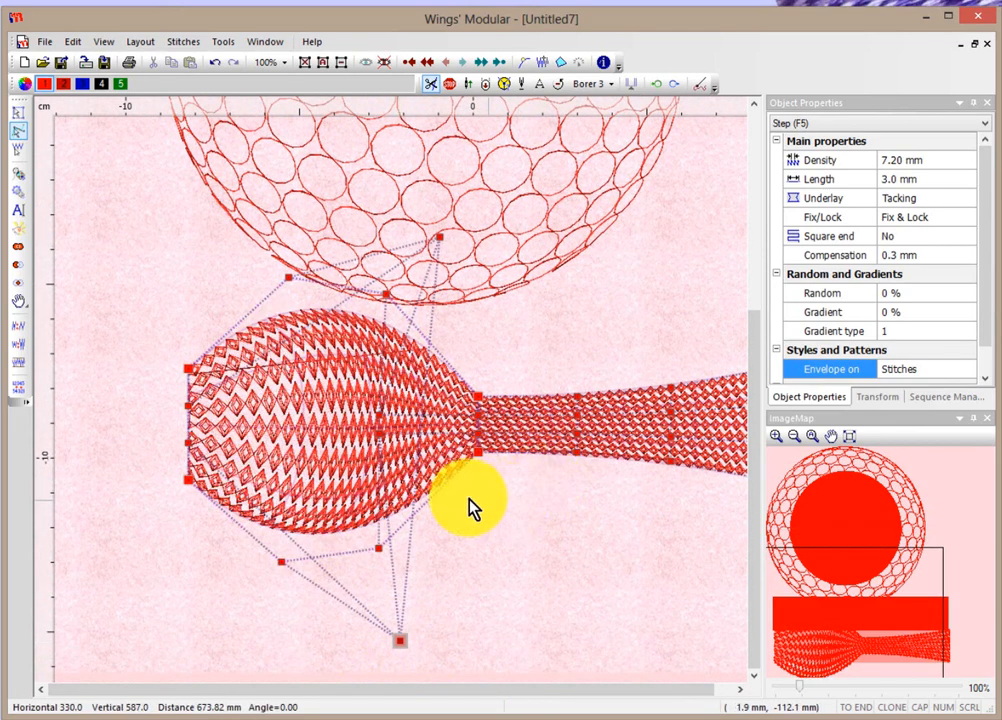
pyautogui.moveTo(384, 443); pyautogui.dragTo(437, 546)
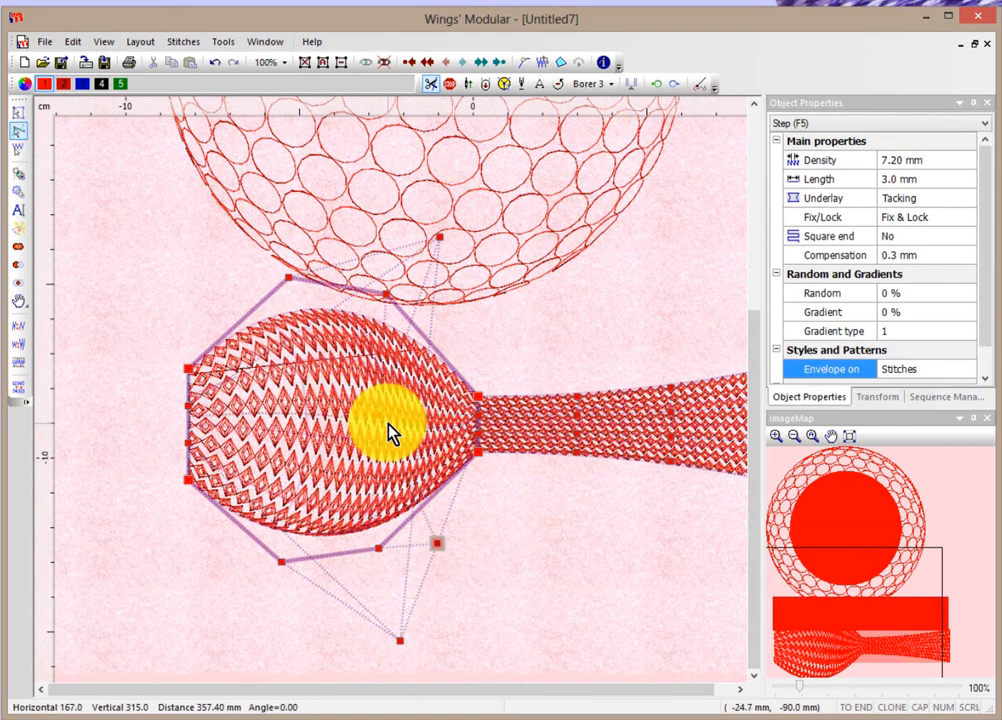
pyautogui.click(469, 313)
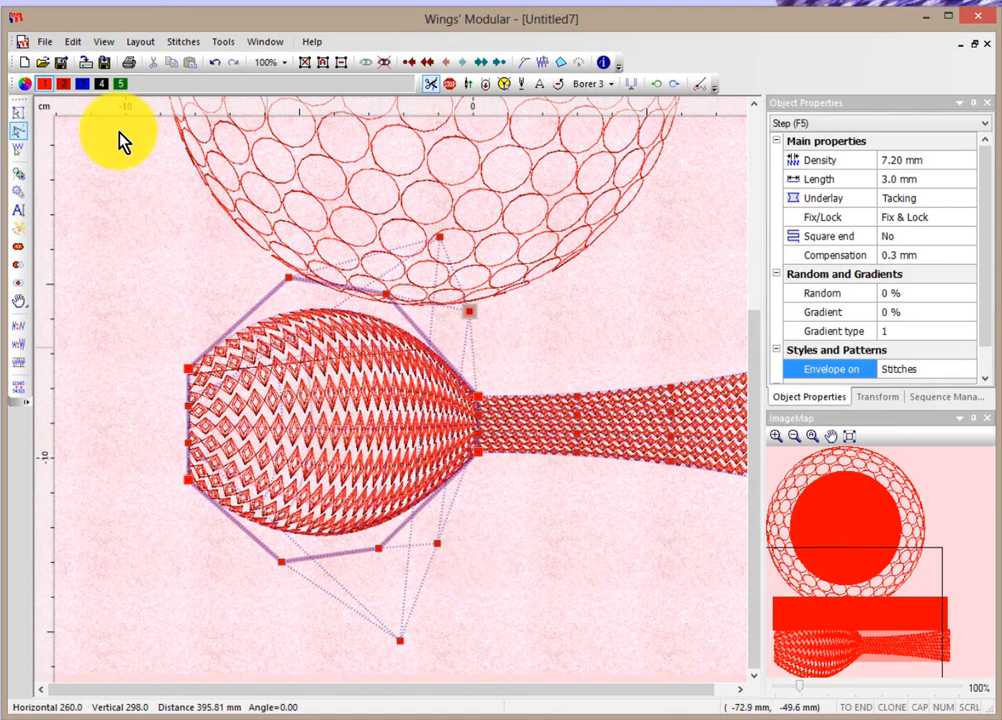
# Step: Leave node editing, deselect the reshaped rectangle and review its distorted stitch pattern together with the circle
pyautogui.click(18, 112)
pyautogui.click(116, 261)
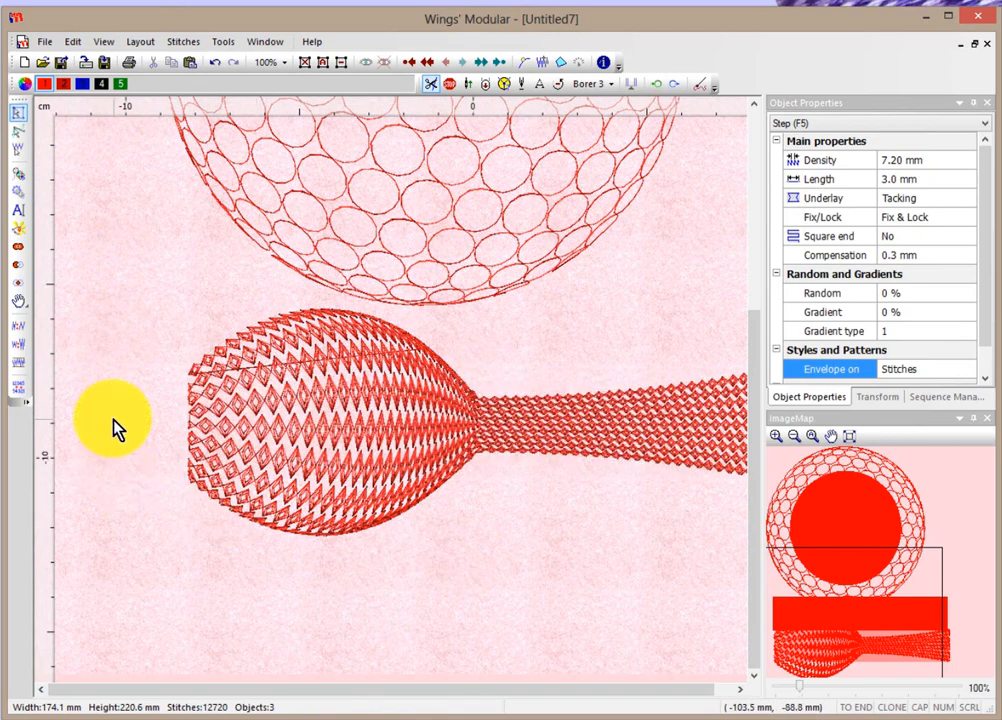
pyautogui.scroll(1, 112, 425)
pyautogui.scroll(1, 112, 425)
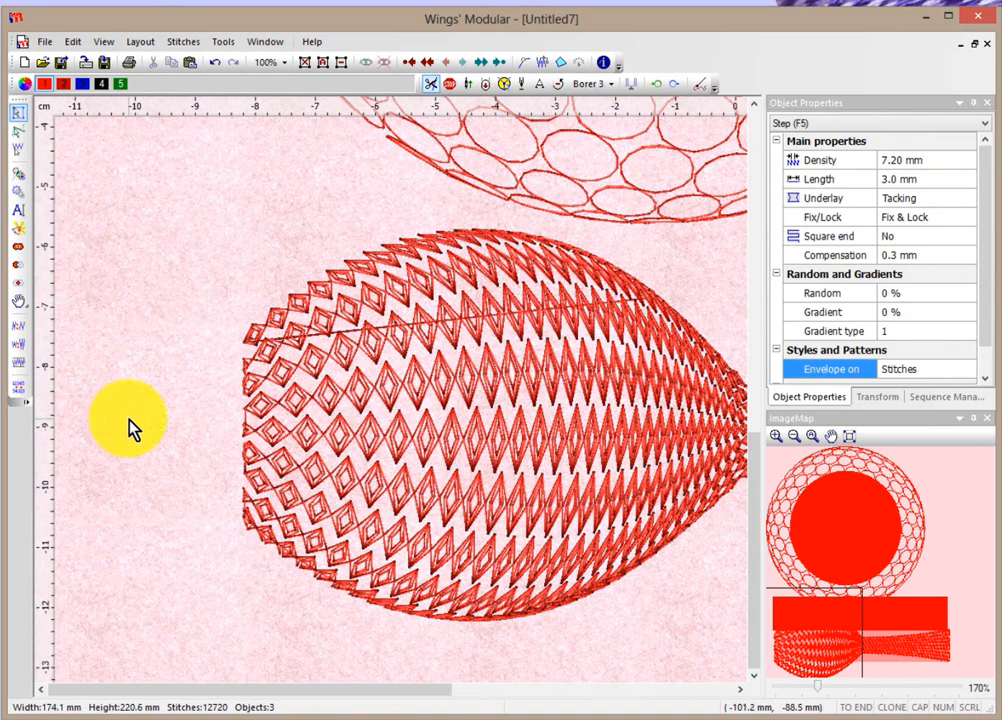
pyautogui.scroll(-4, 133, 425)
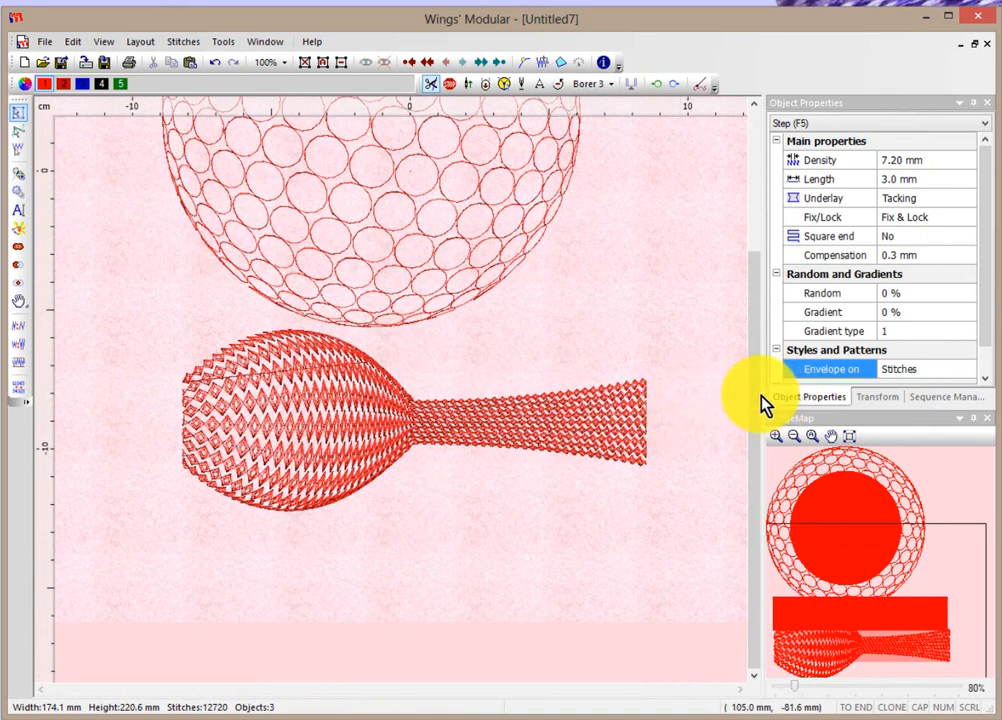
pyautogui.moveTo(756, 395); pyautogui.dragTo(757, 300)
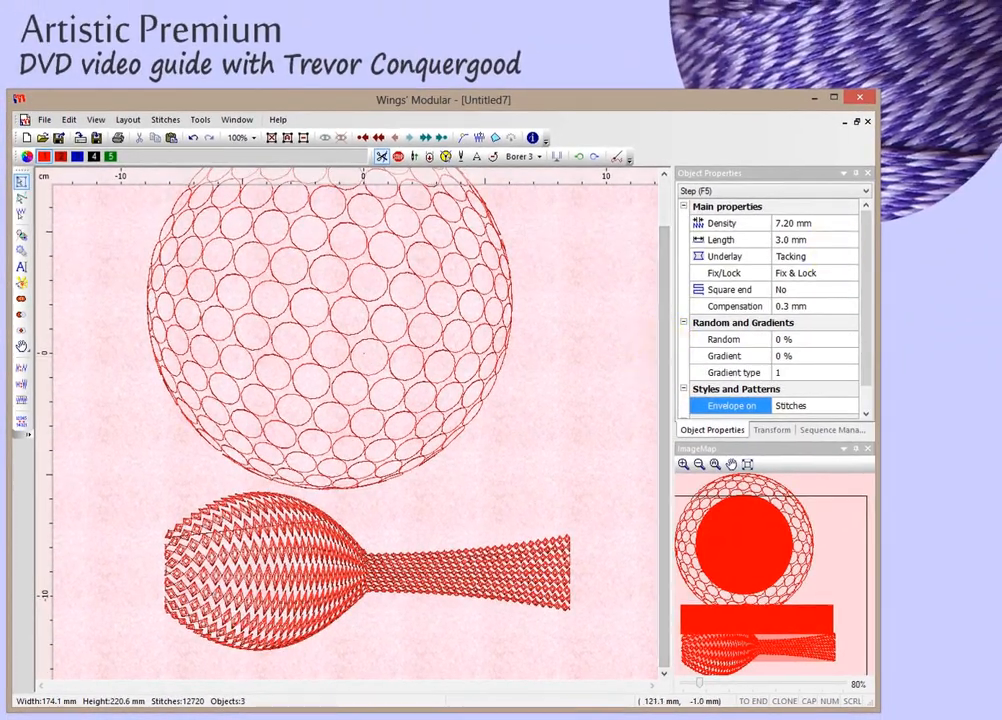